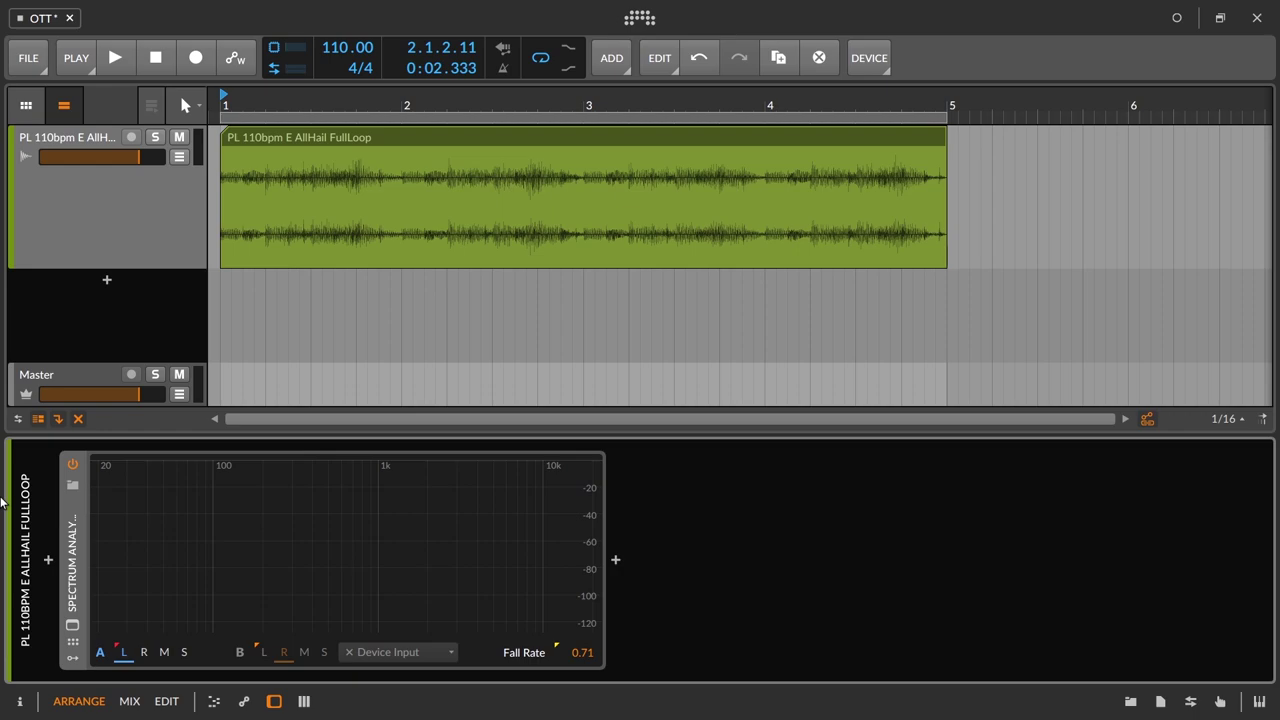
left_click(72, 625)
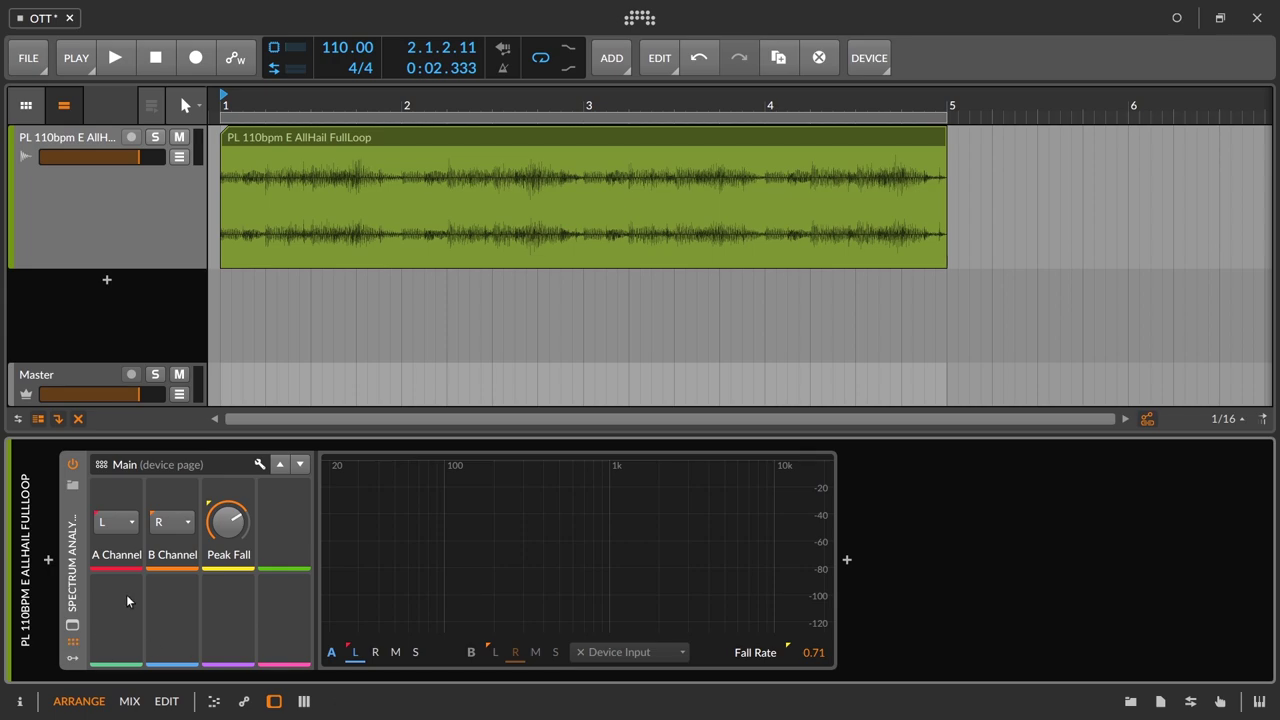
left_click(72, 641)
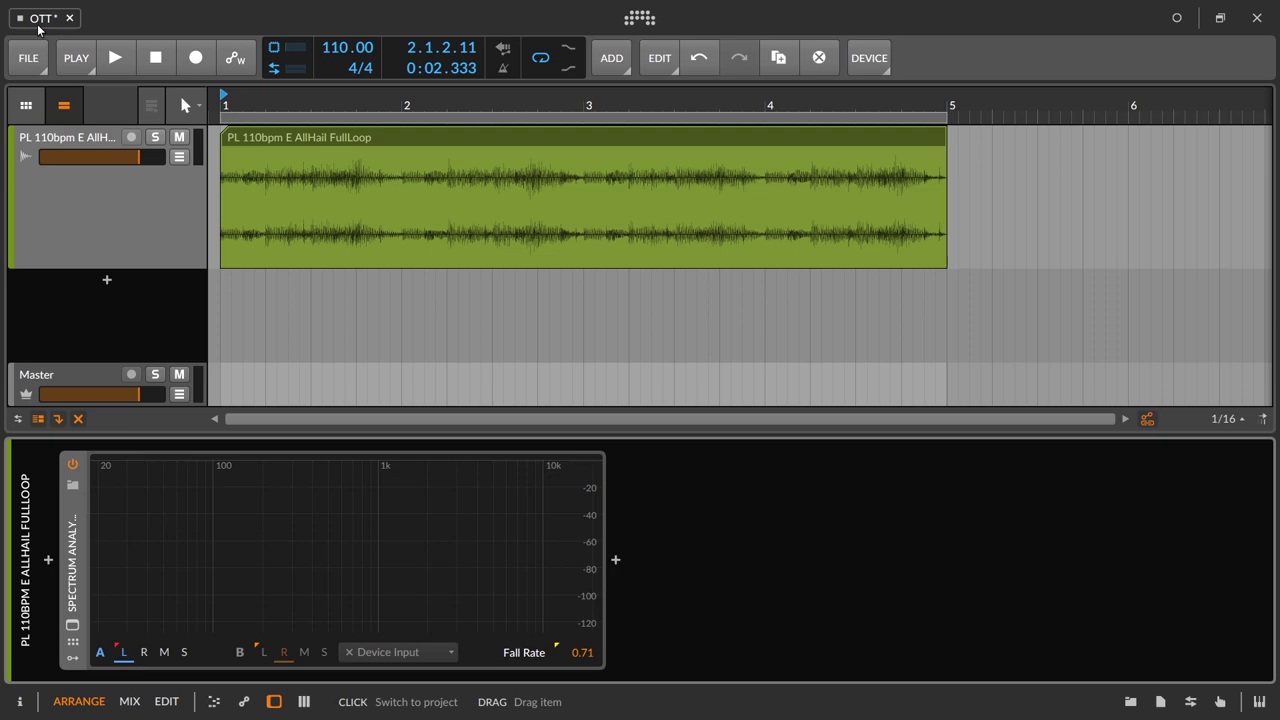
- Increase the audio track's height and audition the loop from just before beat 1.4
left_click_drag(183, 268, 183, 326)
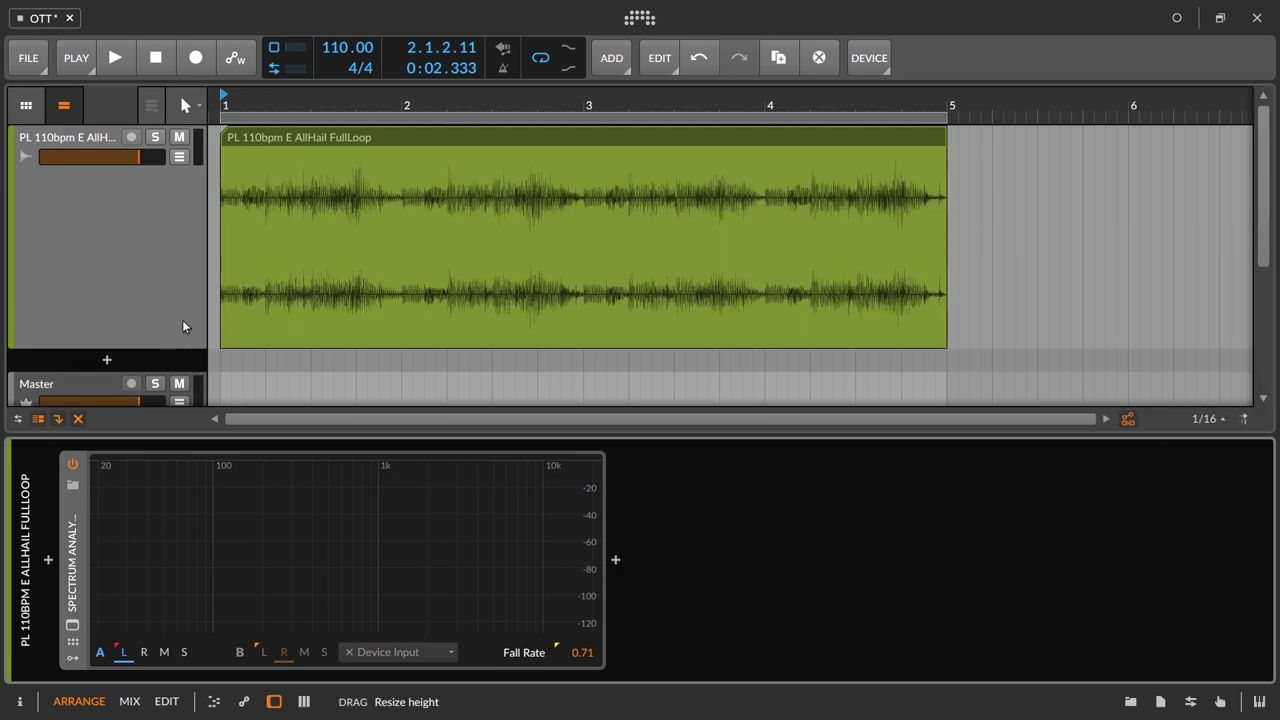
left_click_drag(357, 105, 400, 160)
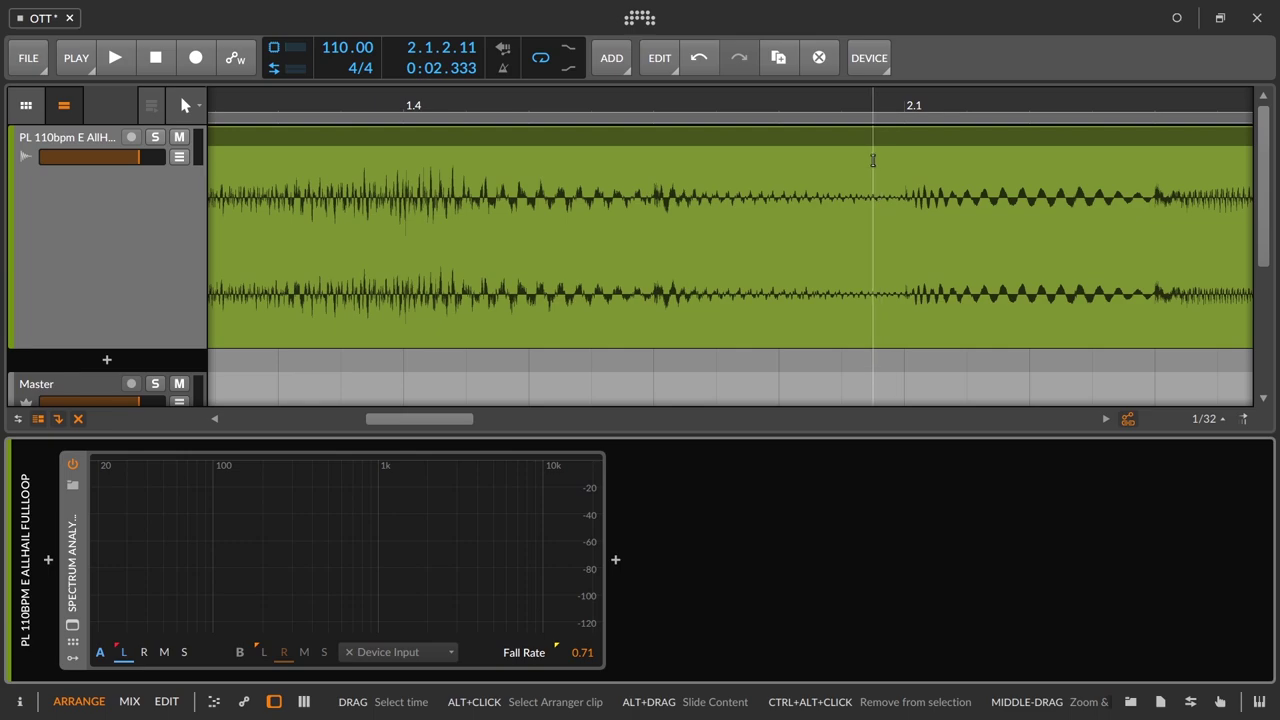
scroll(862, 95, "down", 3)
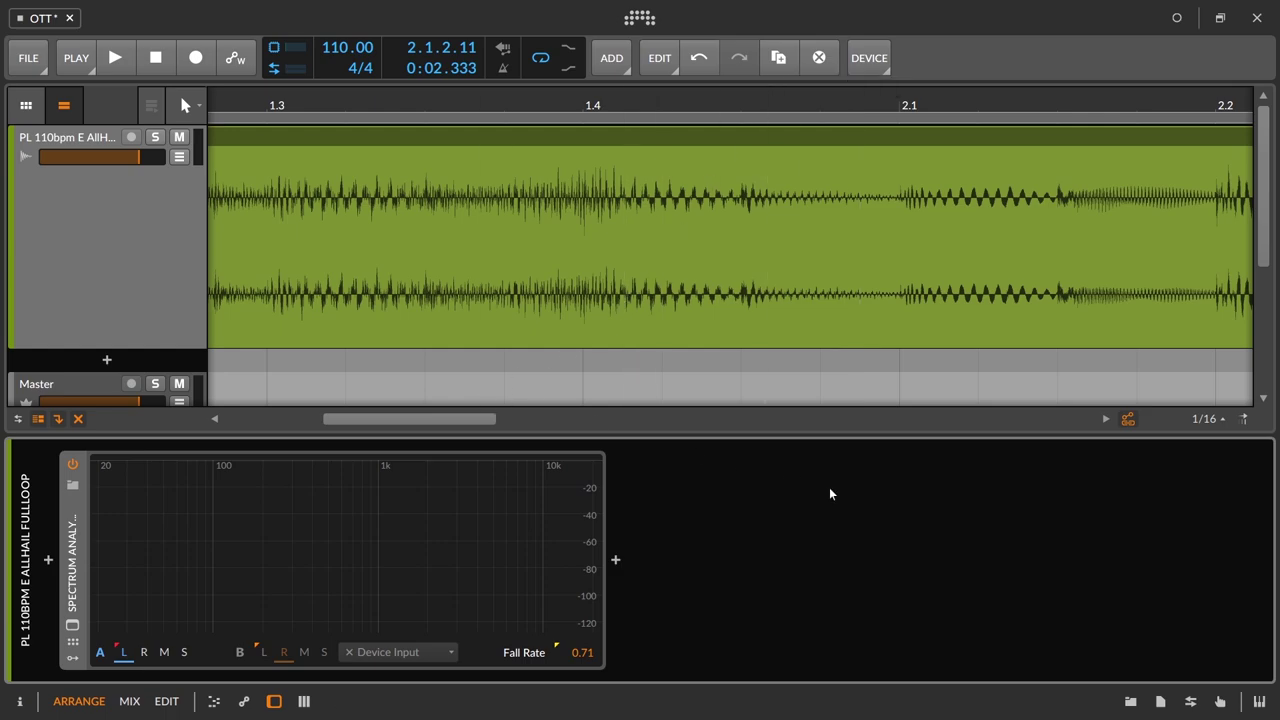
left_click(563, 118)
key("space")
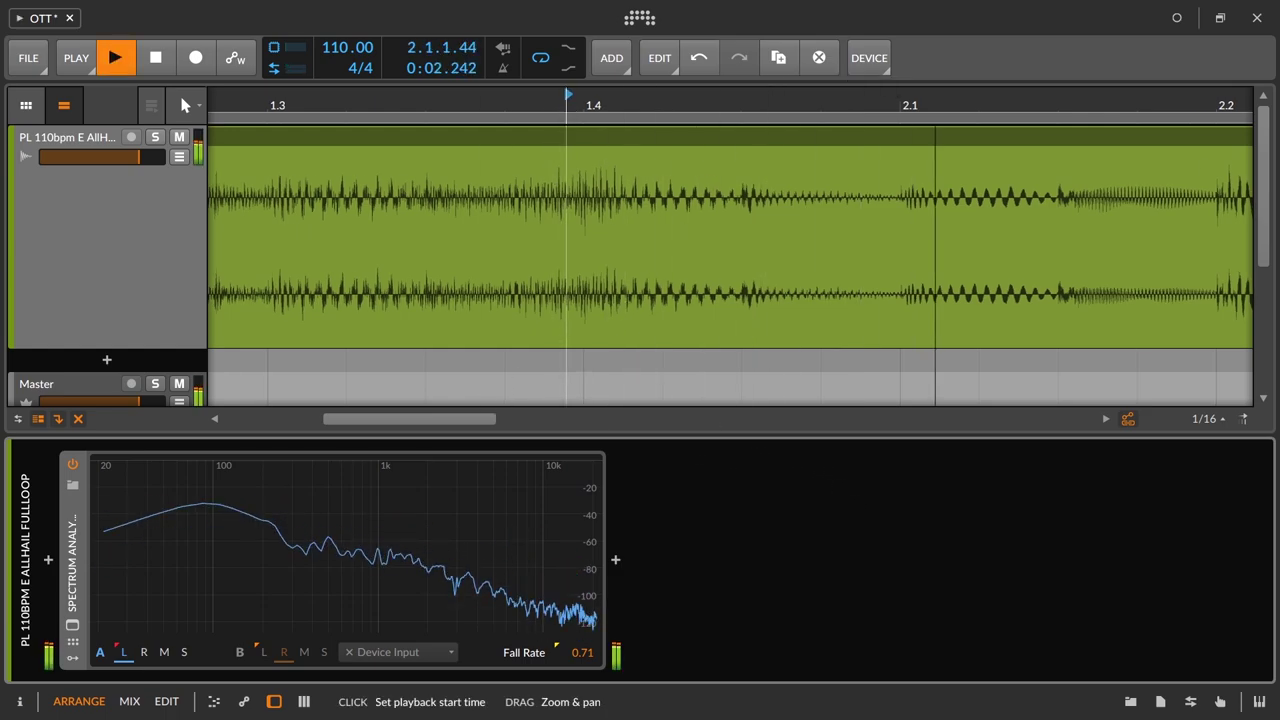
scroll(255, 112, "down", 5)
key("space")
- Return to the start of the arrangement and play the loop while watching the Spectrum Analyzer
left_click(155, 58)
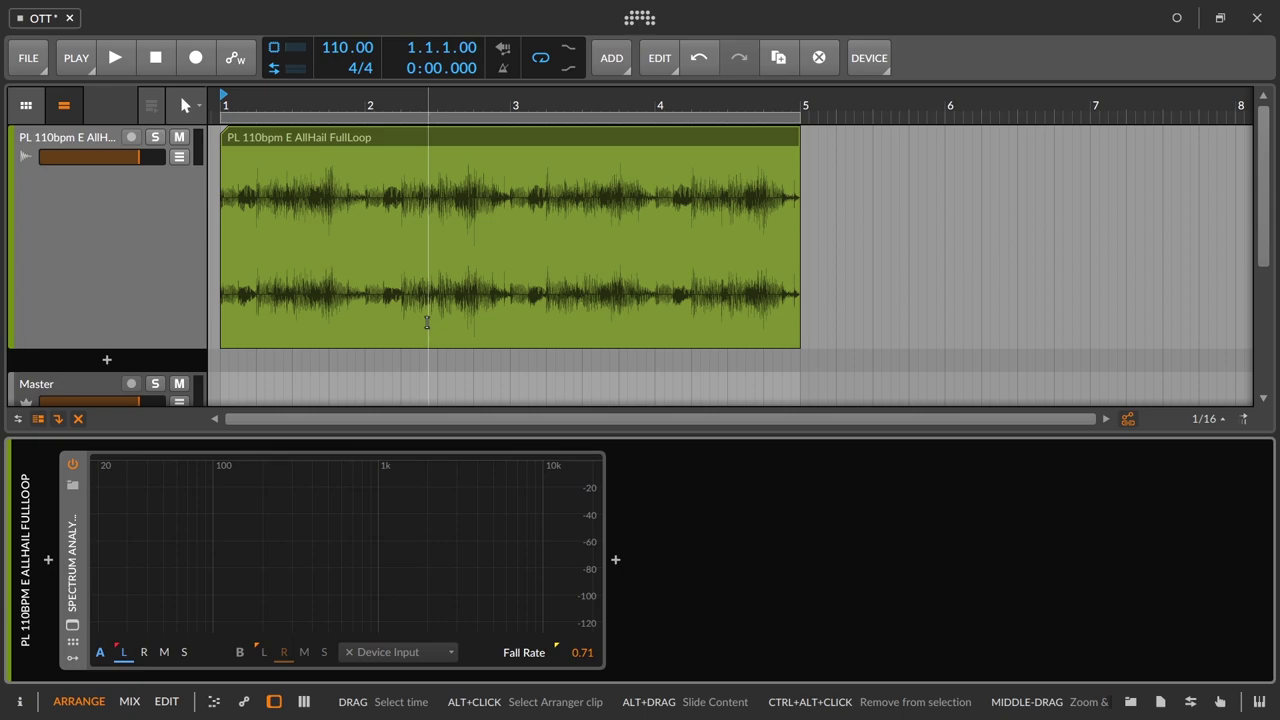
key("space")
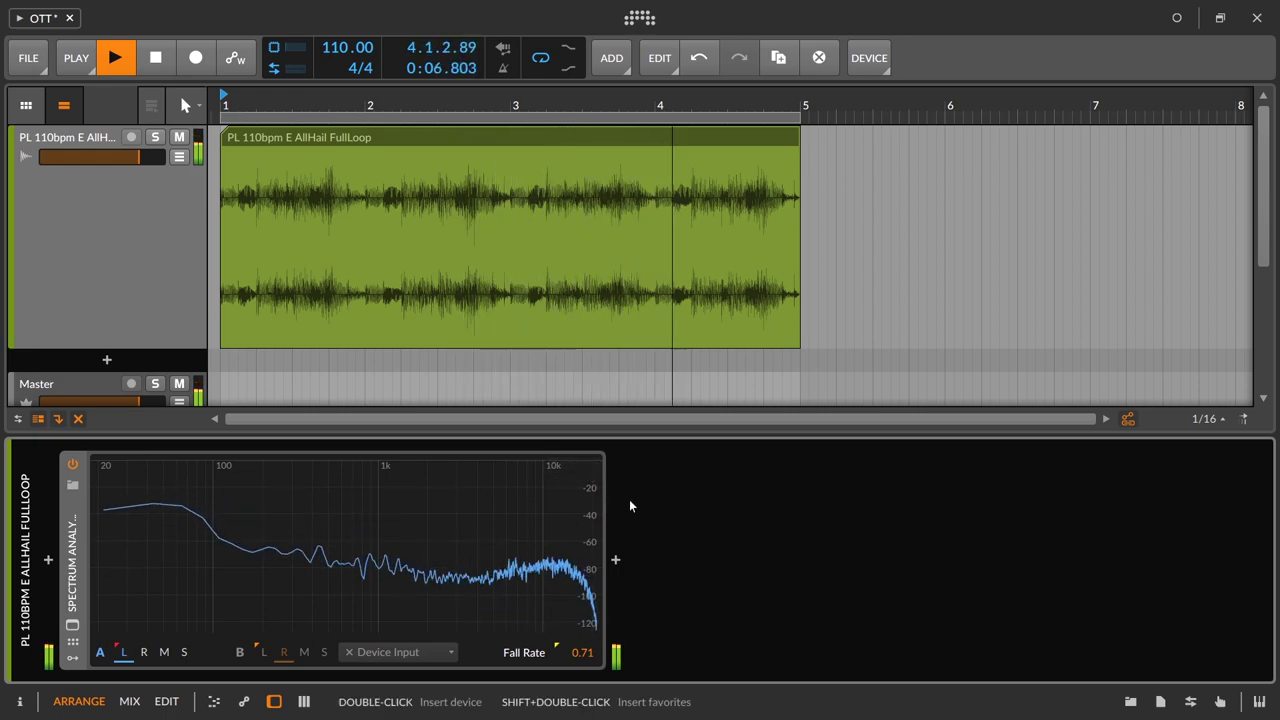
key("space")
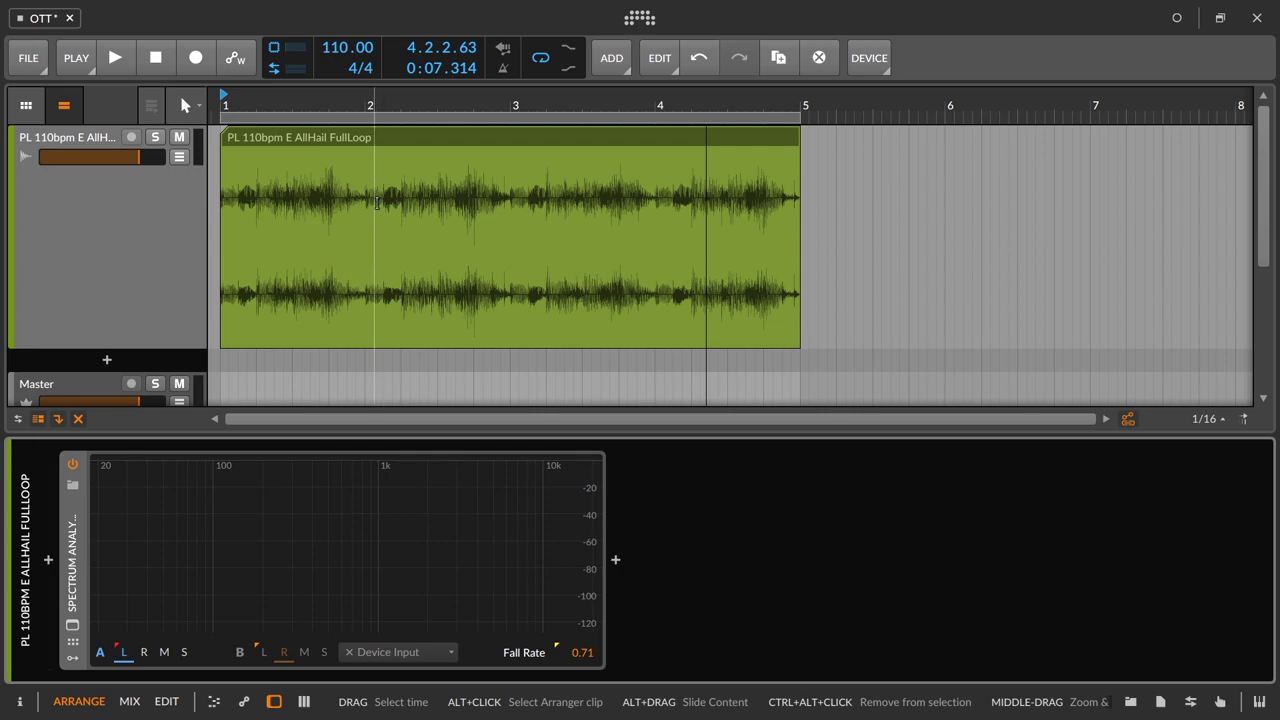
- Show the audio track's properties in the inspector and play the loop to check its peak level
left_click(84, 141)
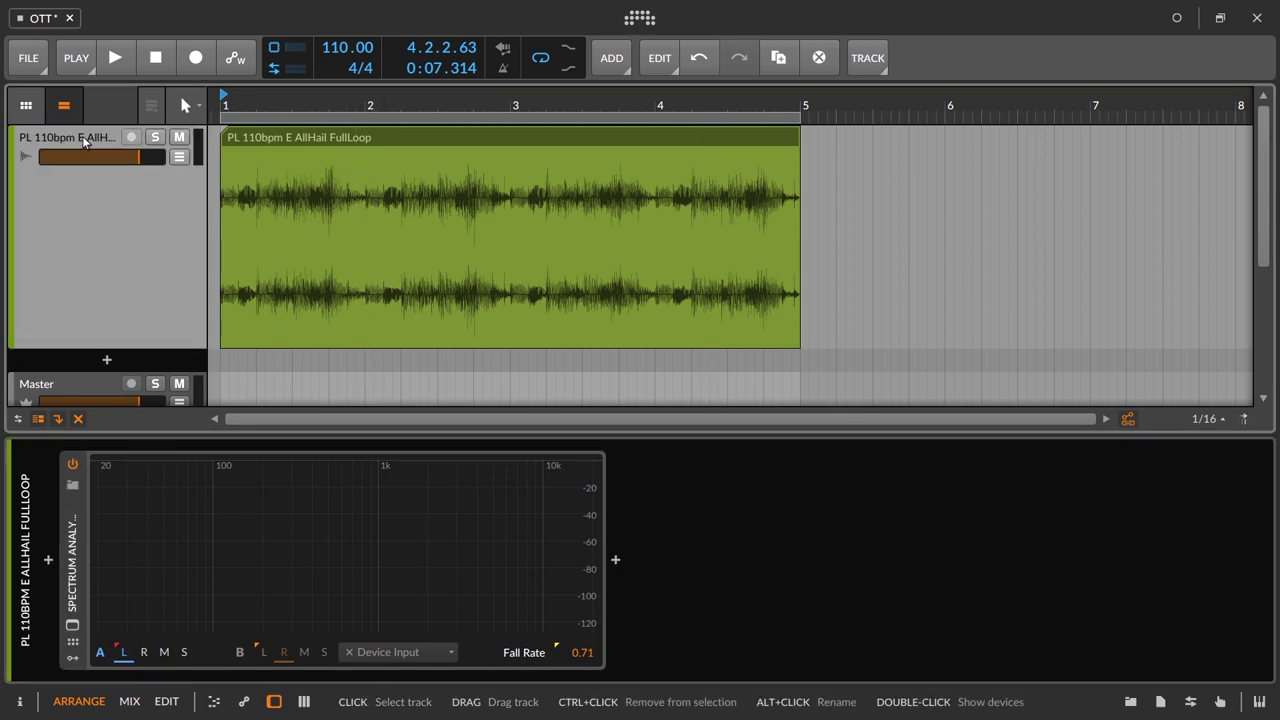
left_click(17, 703)
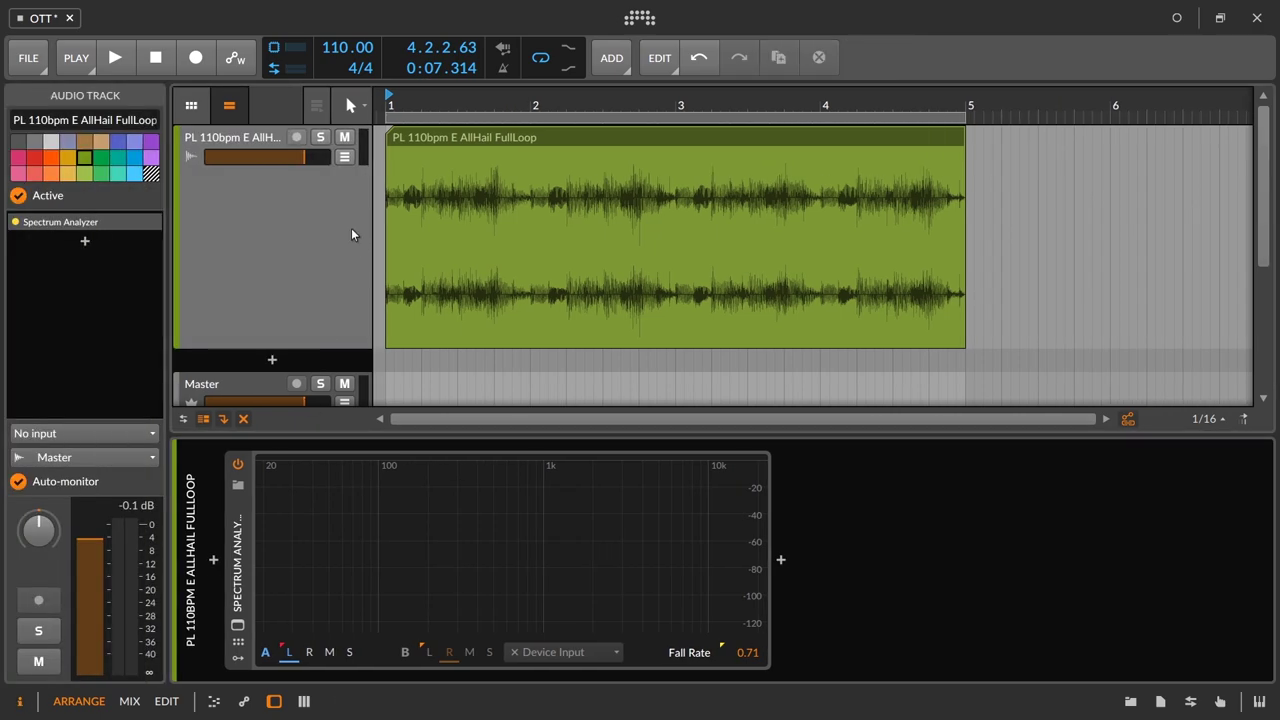
mouse_move(396, 105)
left_mouse_down()
mouse_move(396, 140)
mouse_move(415, 98)
left_mouse_up()
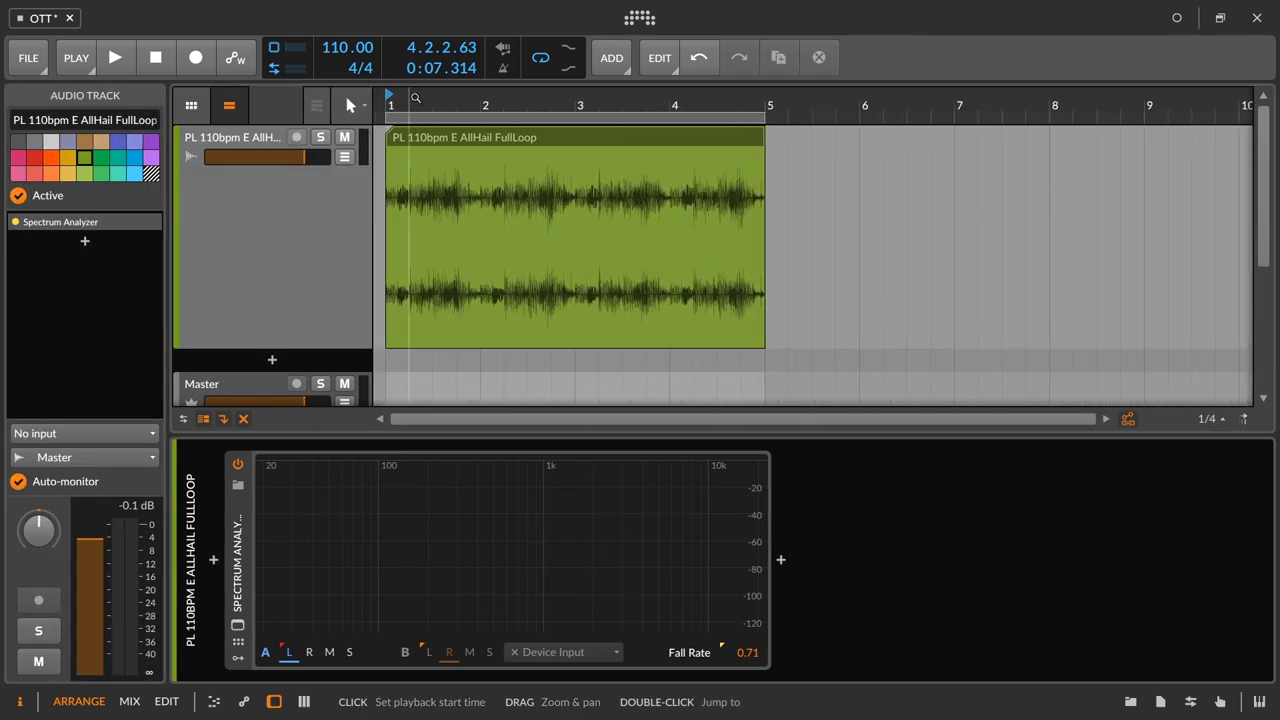
key("space")
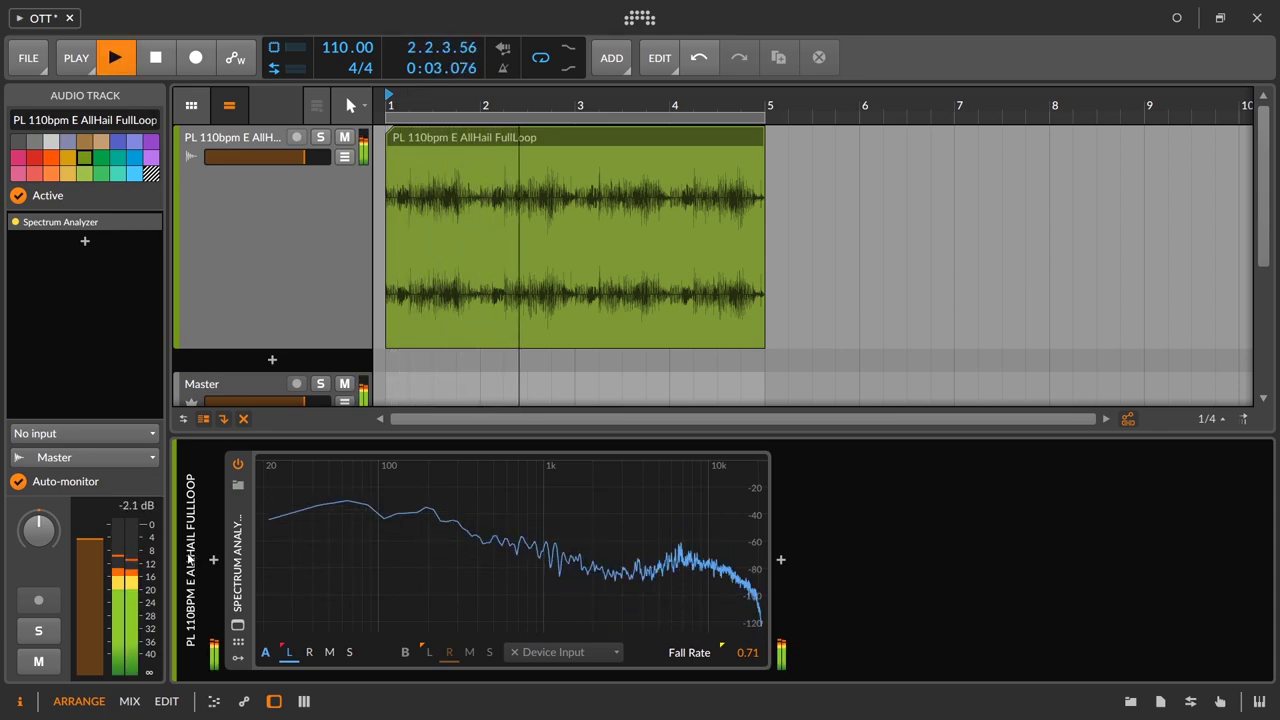
key("space")
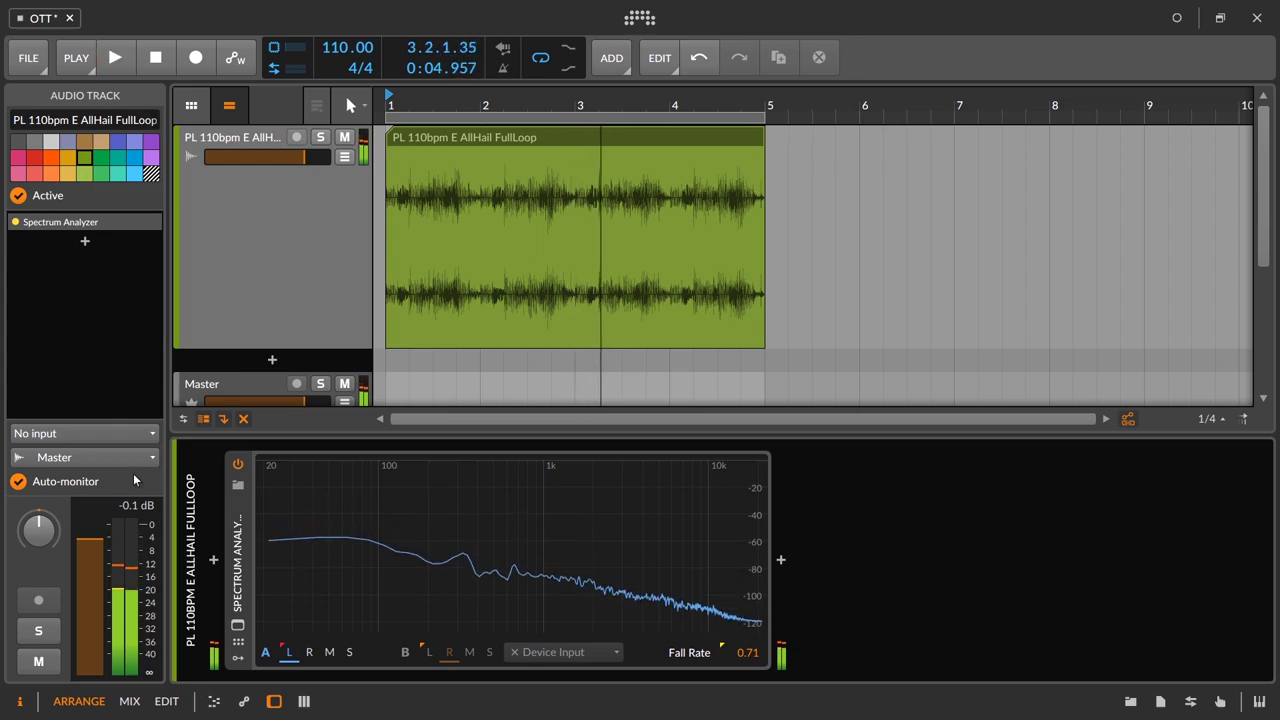
- Lower the gain of the PL 110bpm E AllHail FullLoop clip to -6.0 dB
left_click(475, 140)
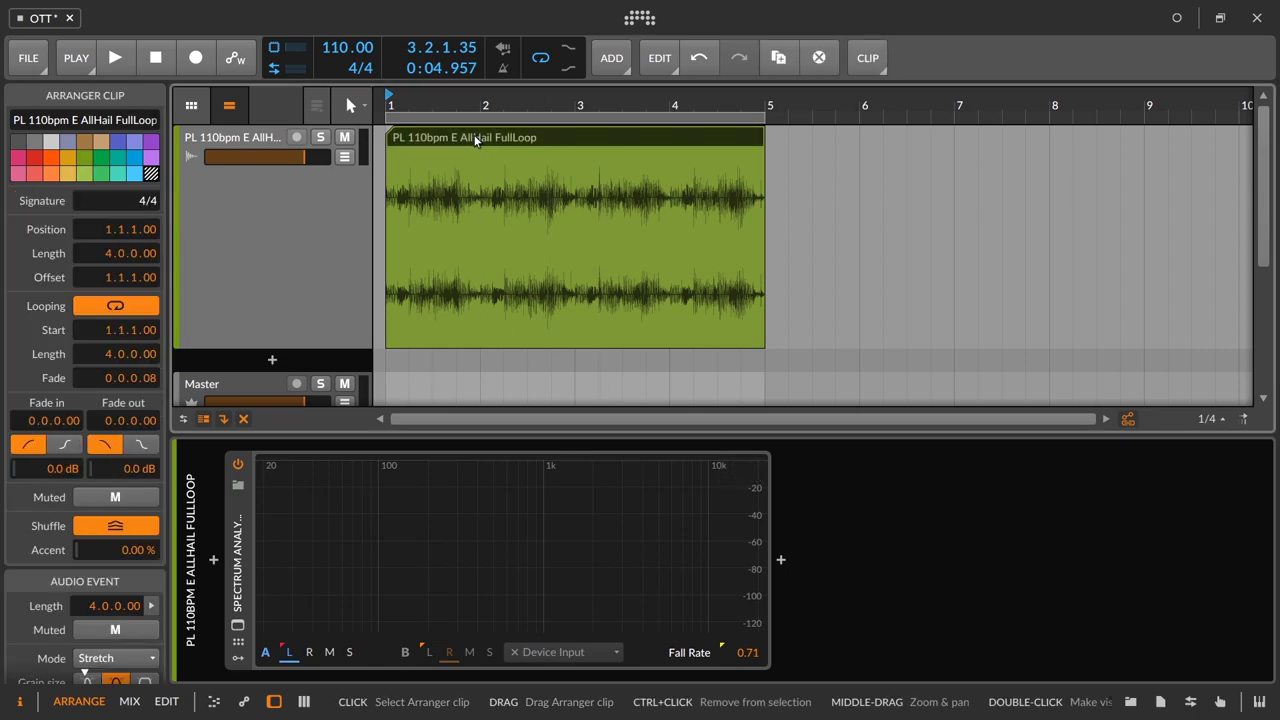
scroll(67, 588, "down", 4)
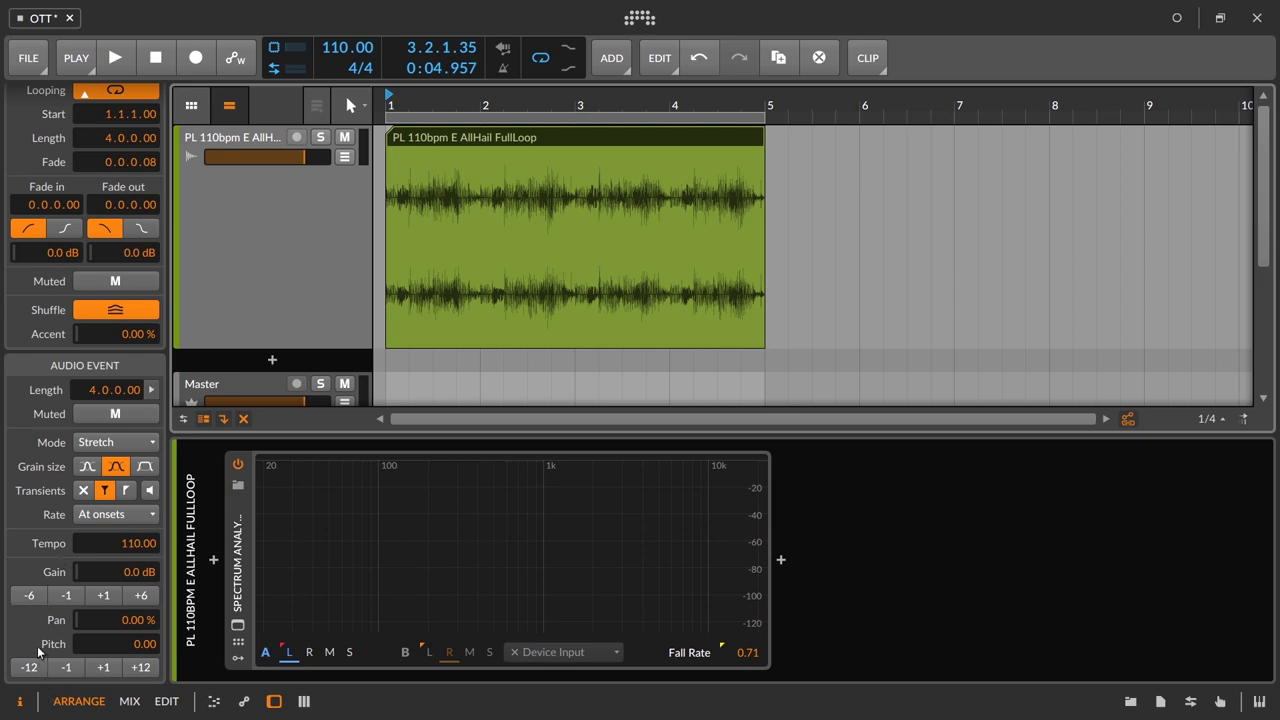
left_click(29, 595)
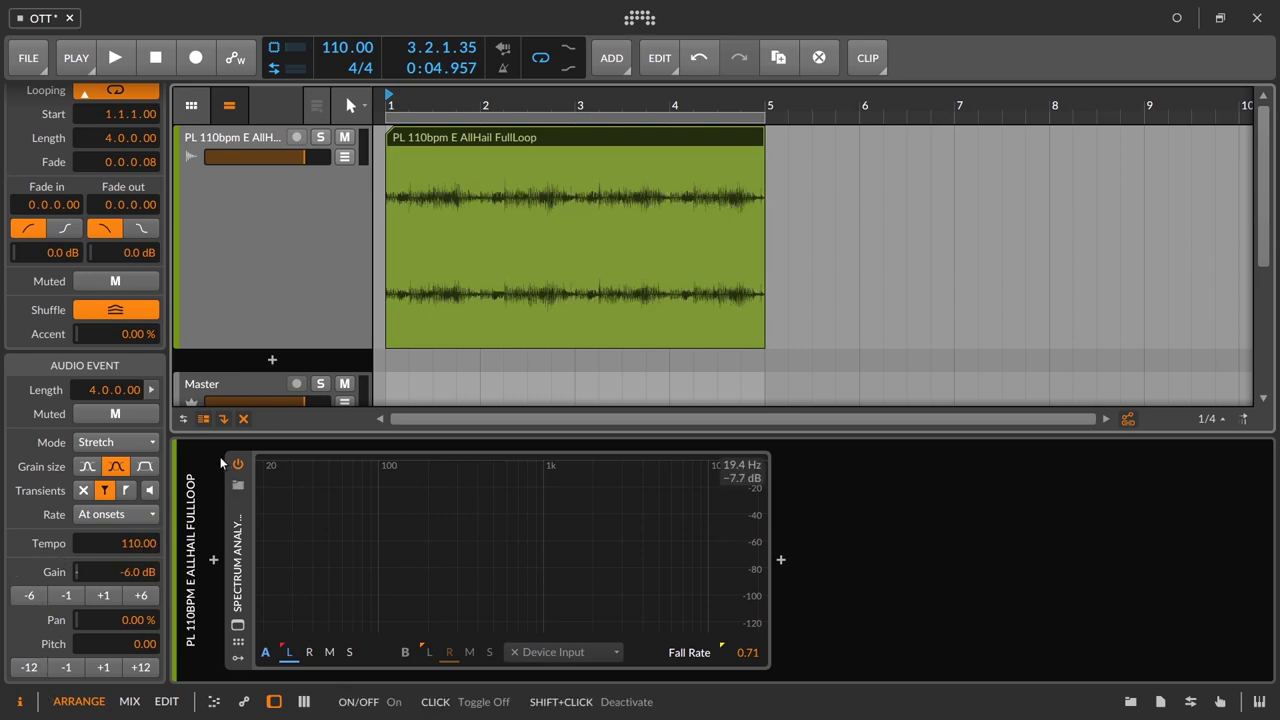
- Select the audio track and play the loop to check its peak level with the reduced clip gain
left_click(270, 137)
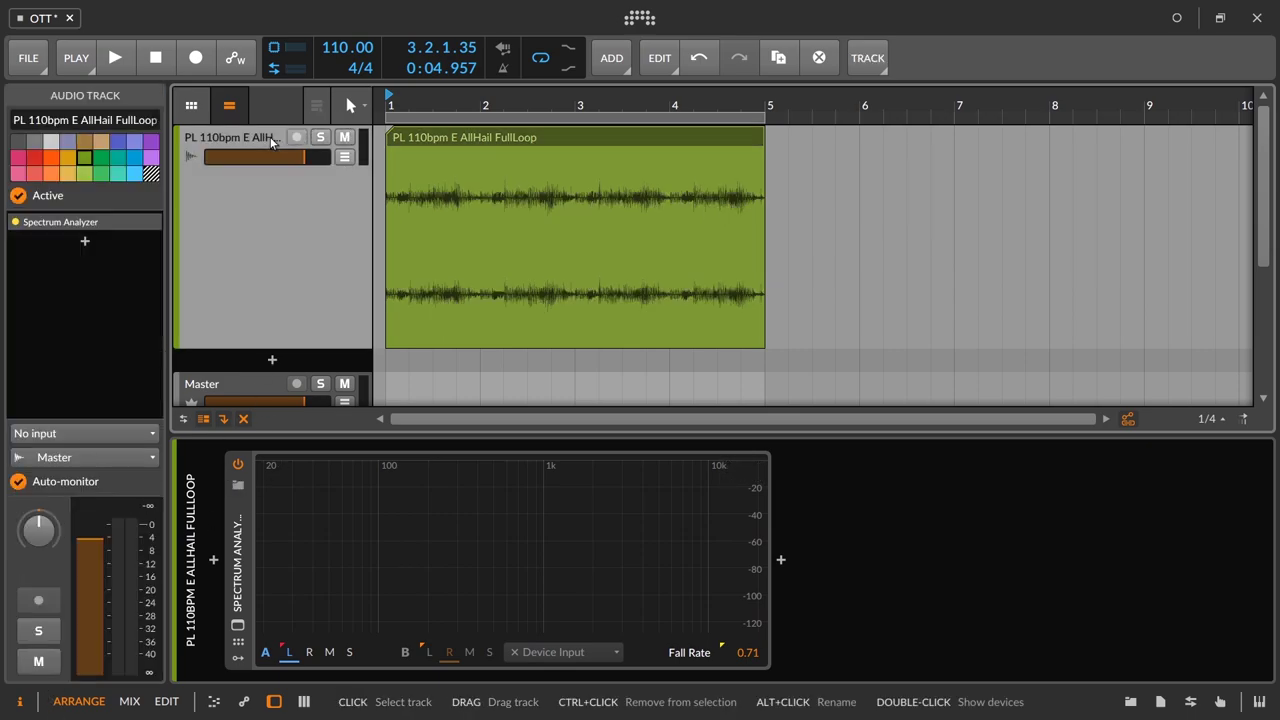
key("space")
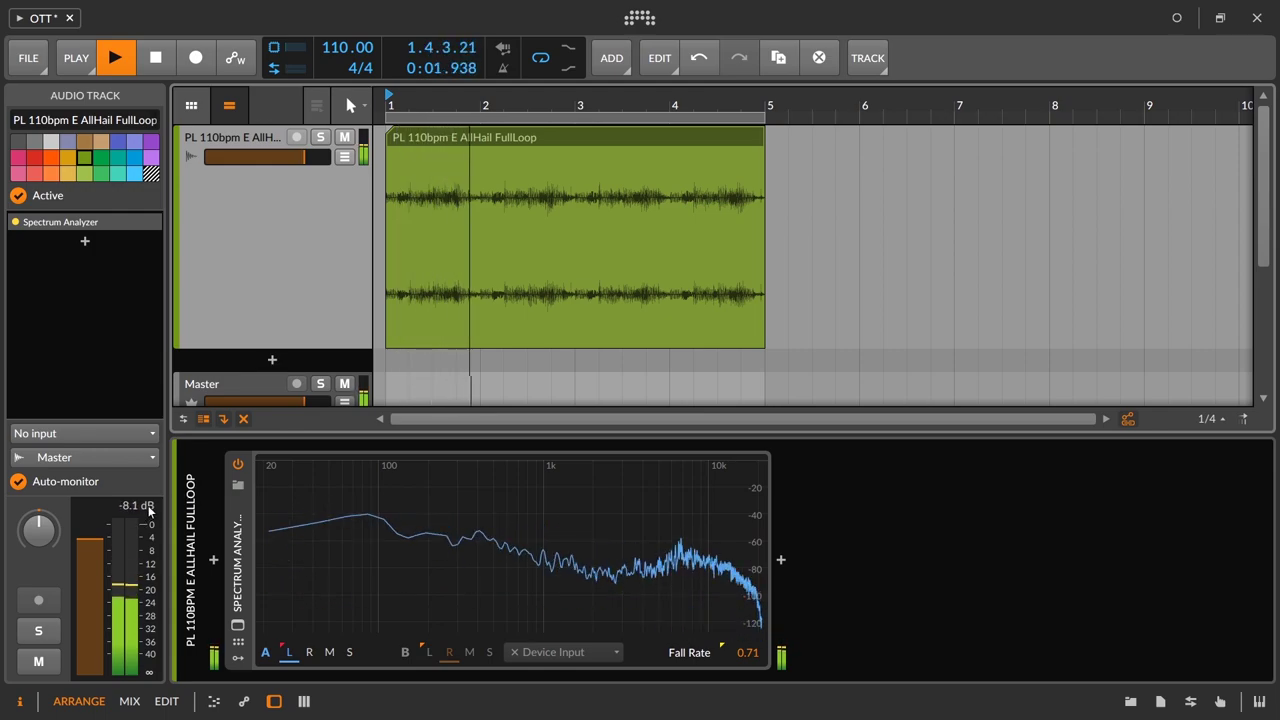
key("space")
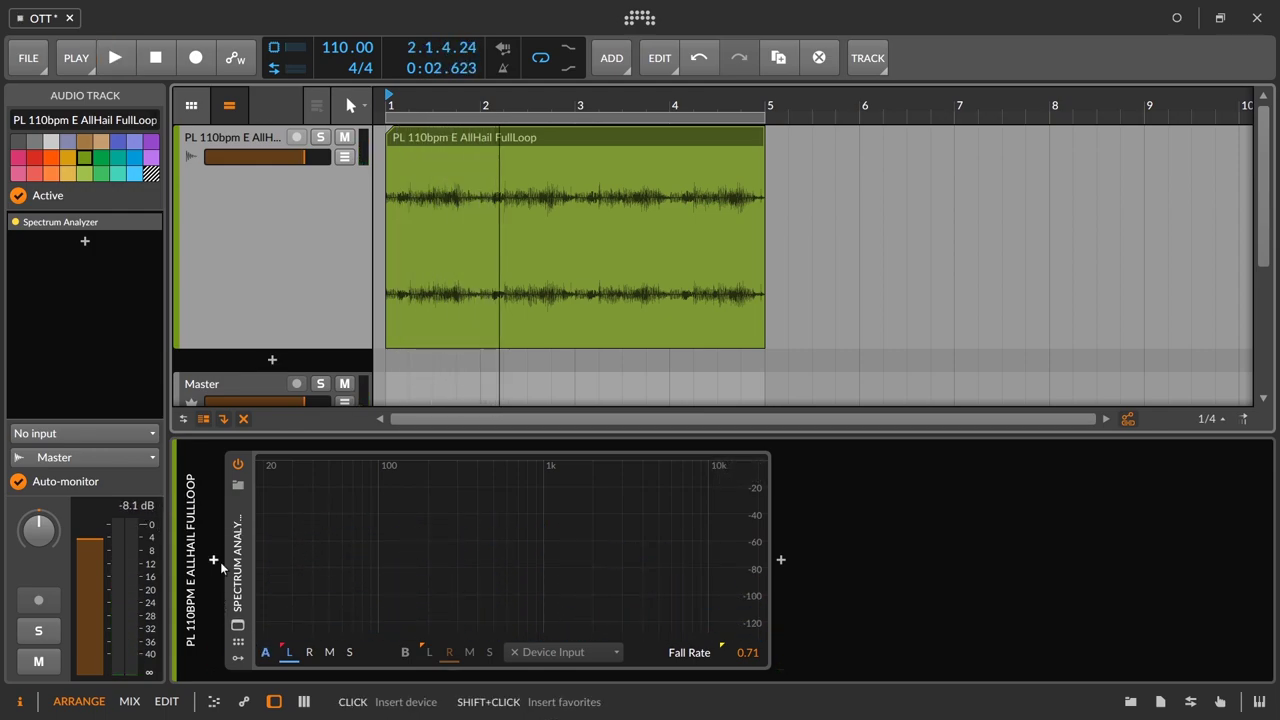
- Insert the VUMT plug-in before the Spectrum Analyzer and move its window clear of the device chain
left_click(1134, 704)
left_click_drag(870, 440, 212, 558)
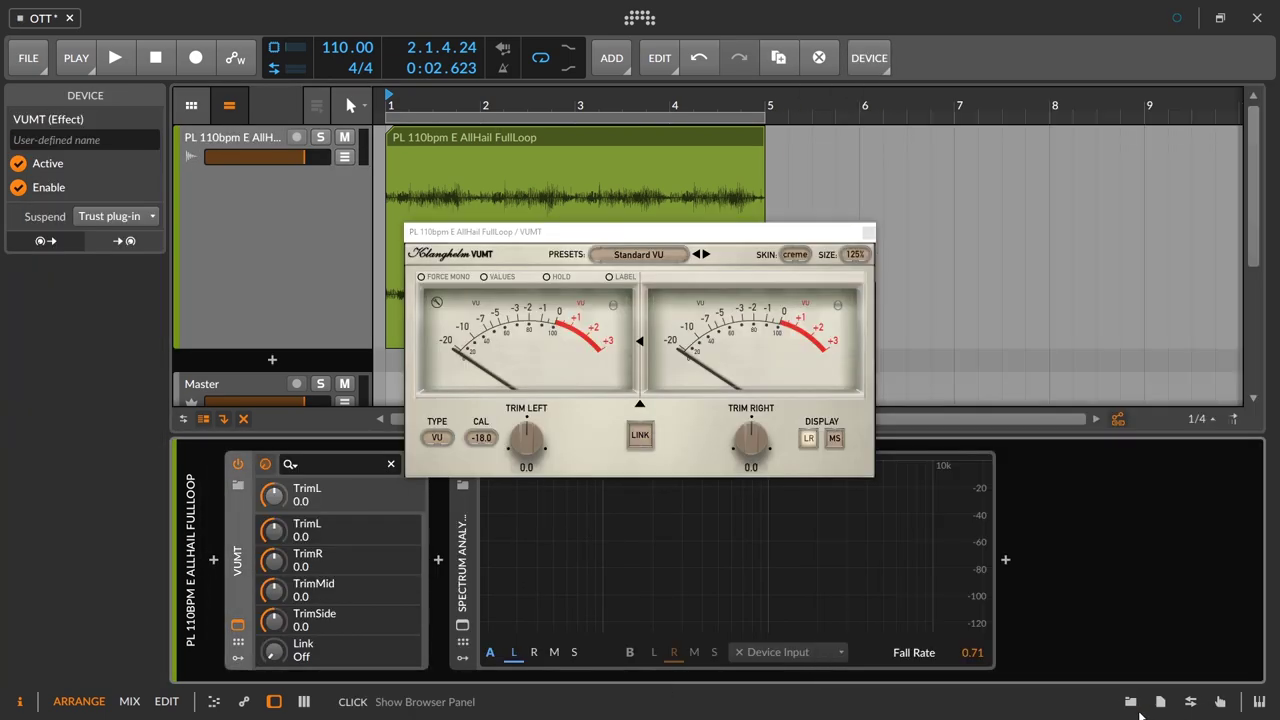
left_click(1130, 702)
left_click_drag(560, 232, 542, 142)
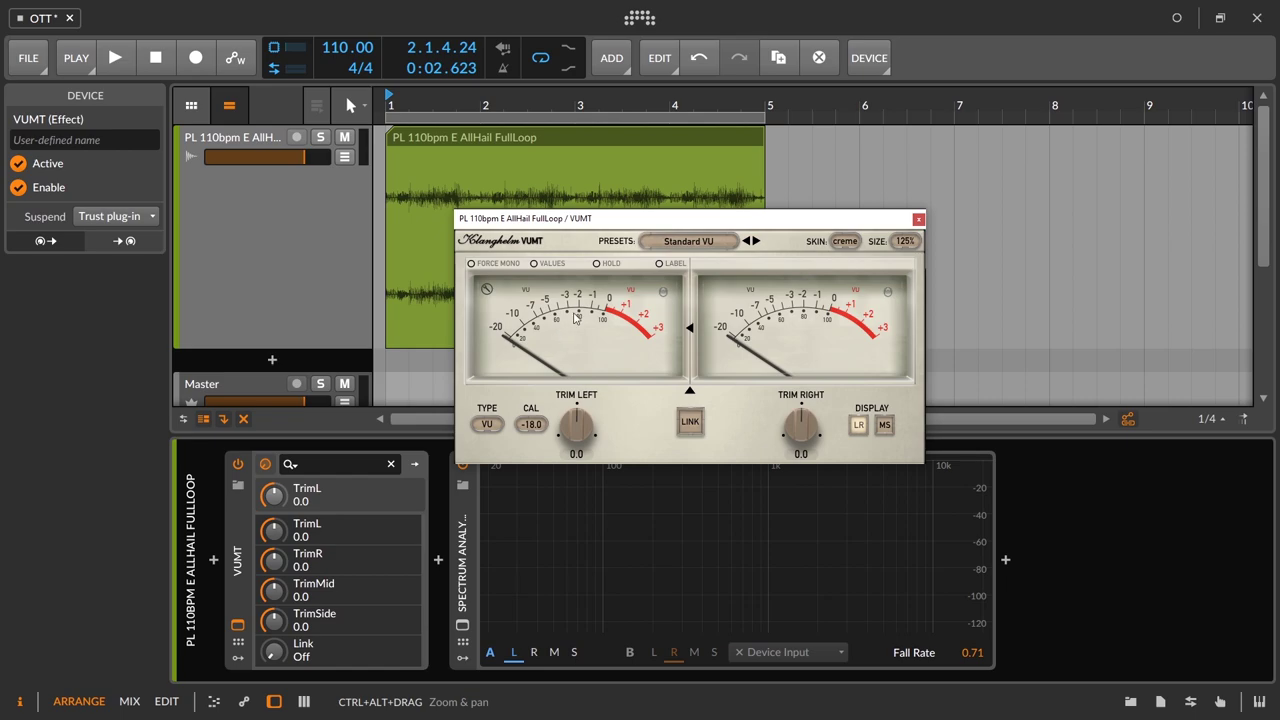
- Play the loop to check its level on the VUMT meters, closing the plug-in window and collapsing the device when done
key("space")
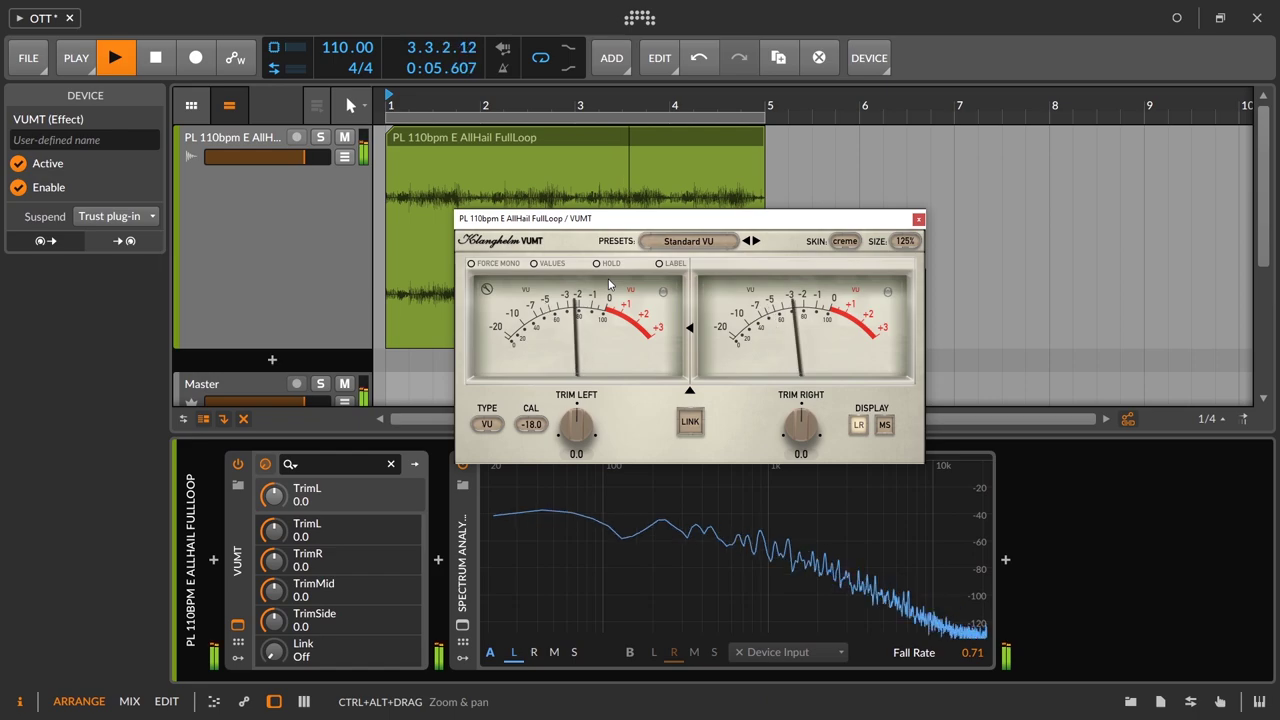
key("space")
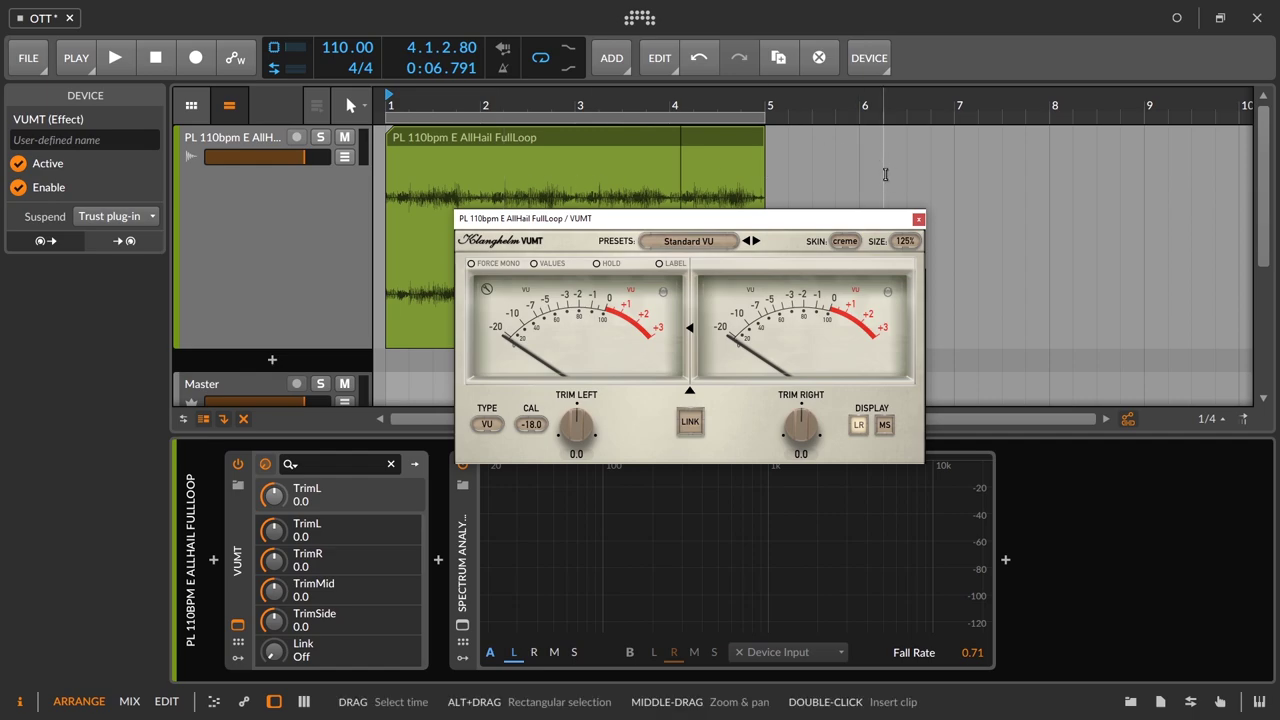
left_click(920, 220)
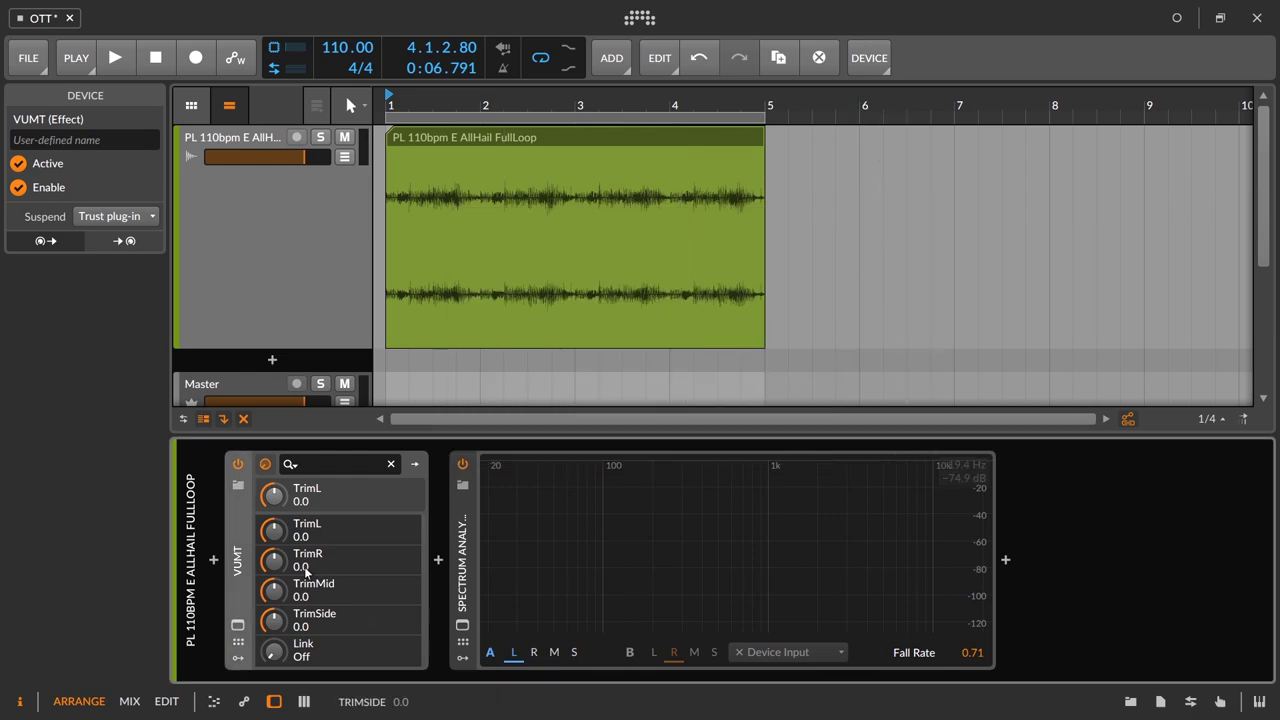
double_click(243, 557)
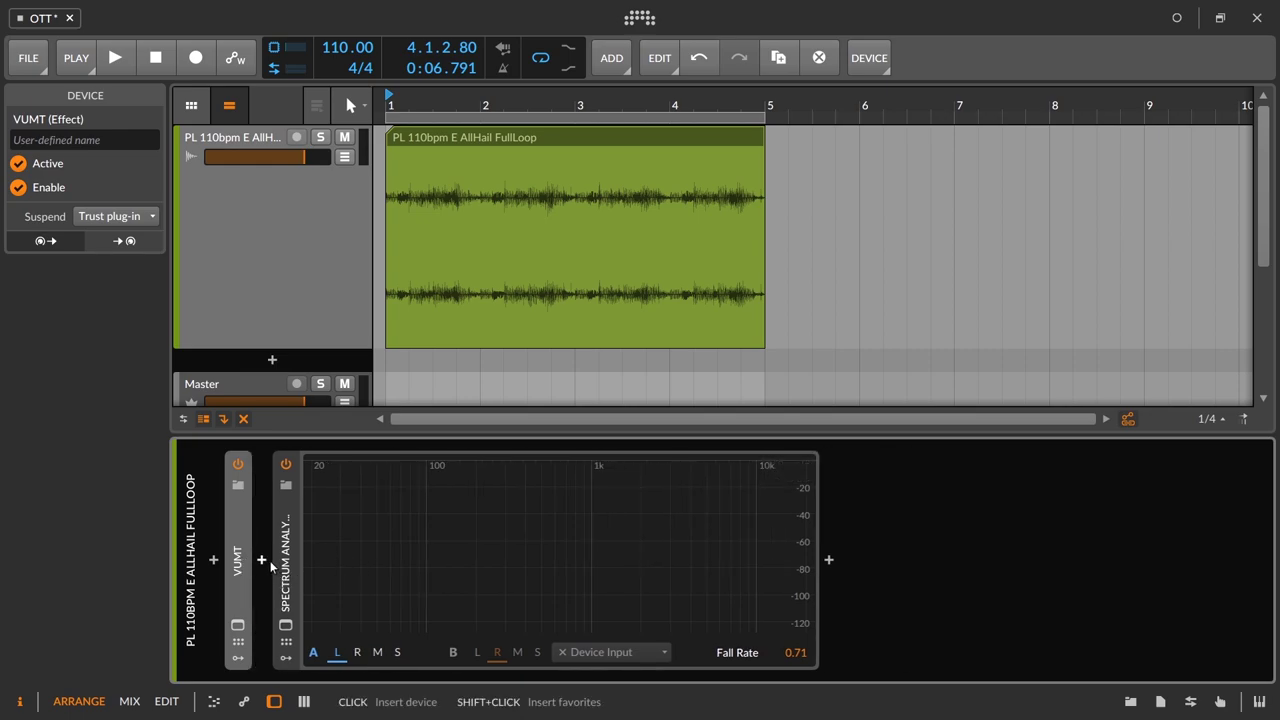
- Insert OTT_x64 between VUMT and the Spectrum Analyzer, bypass it and move its window above the device chain
left_click(262, 561)
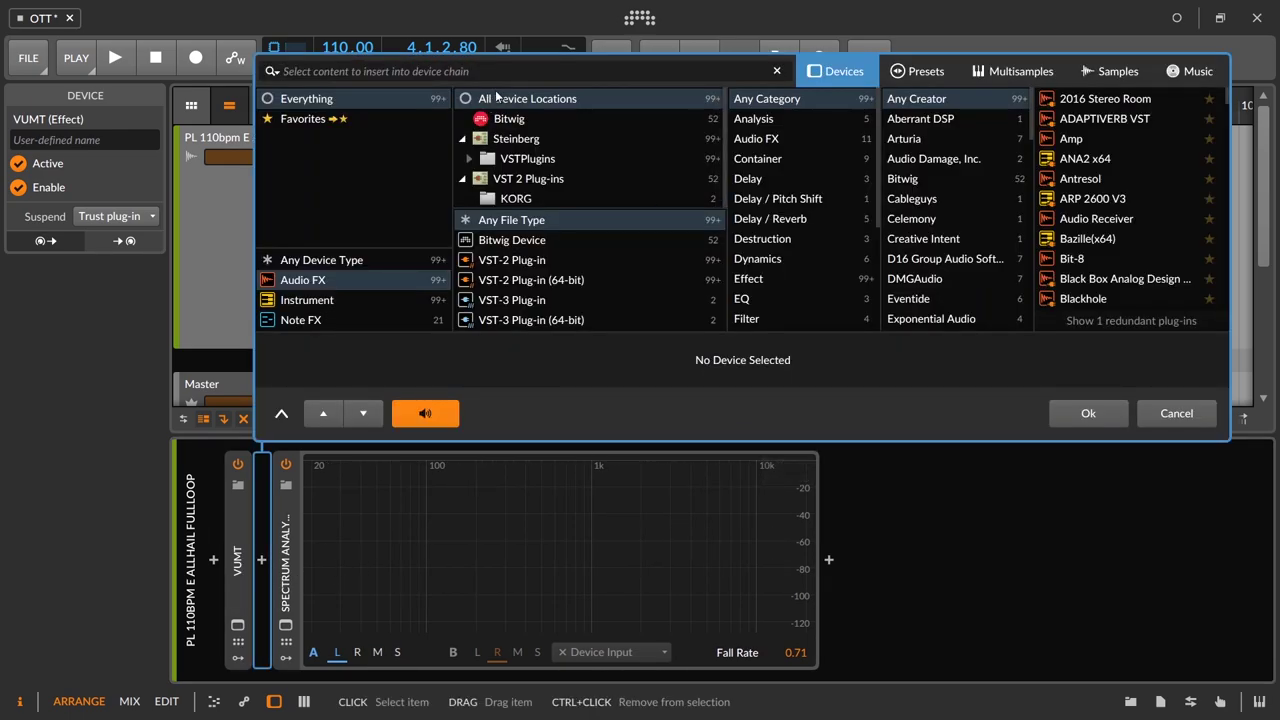
type("ott")
left_click(1085, 98)
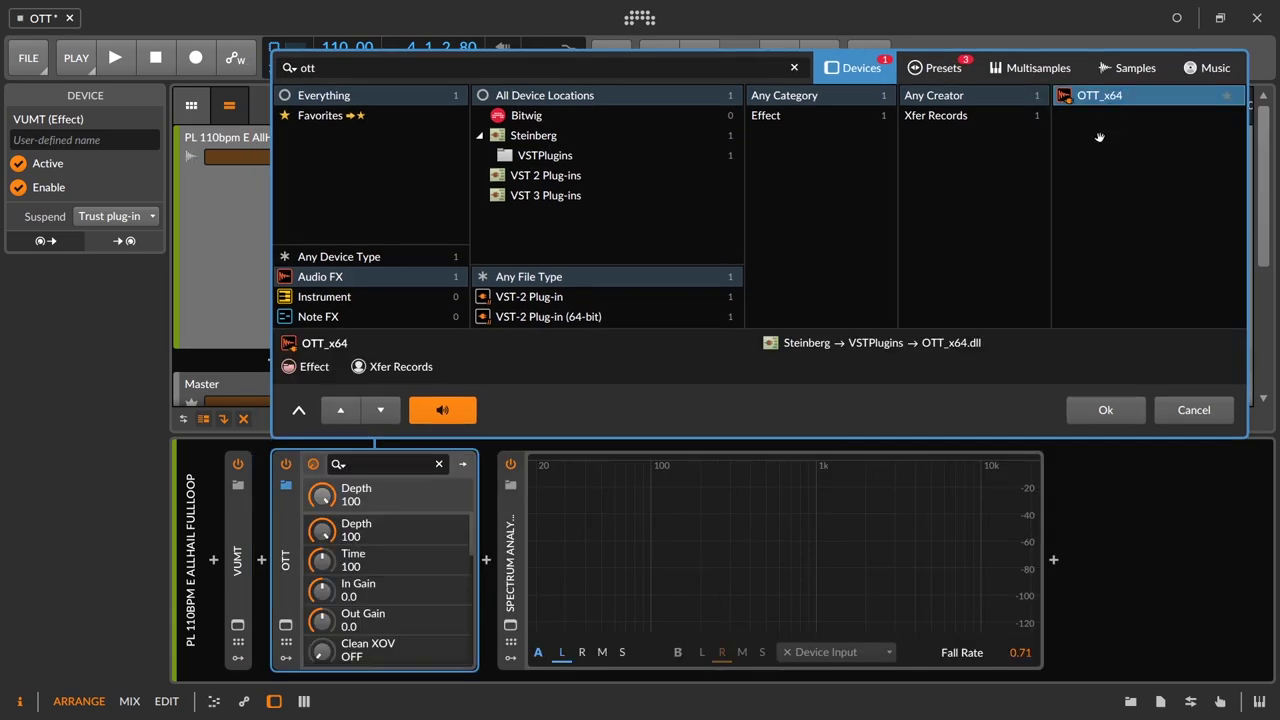
left_click(1105, 410)
left_click(285, 463)
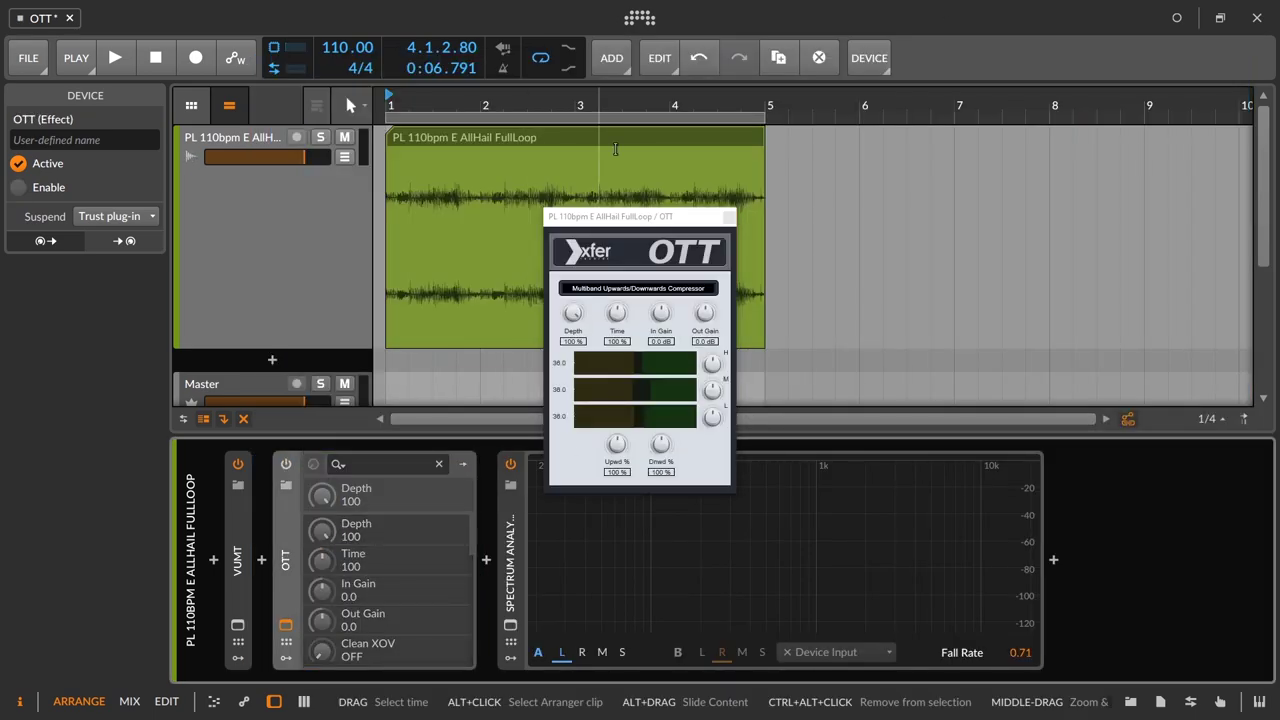
left_click_drag(622, 216, 581, 95)
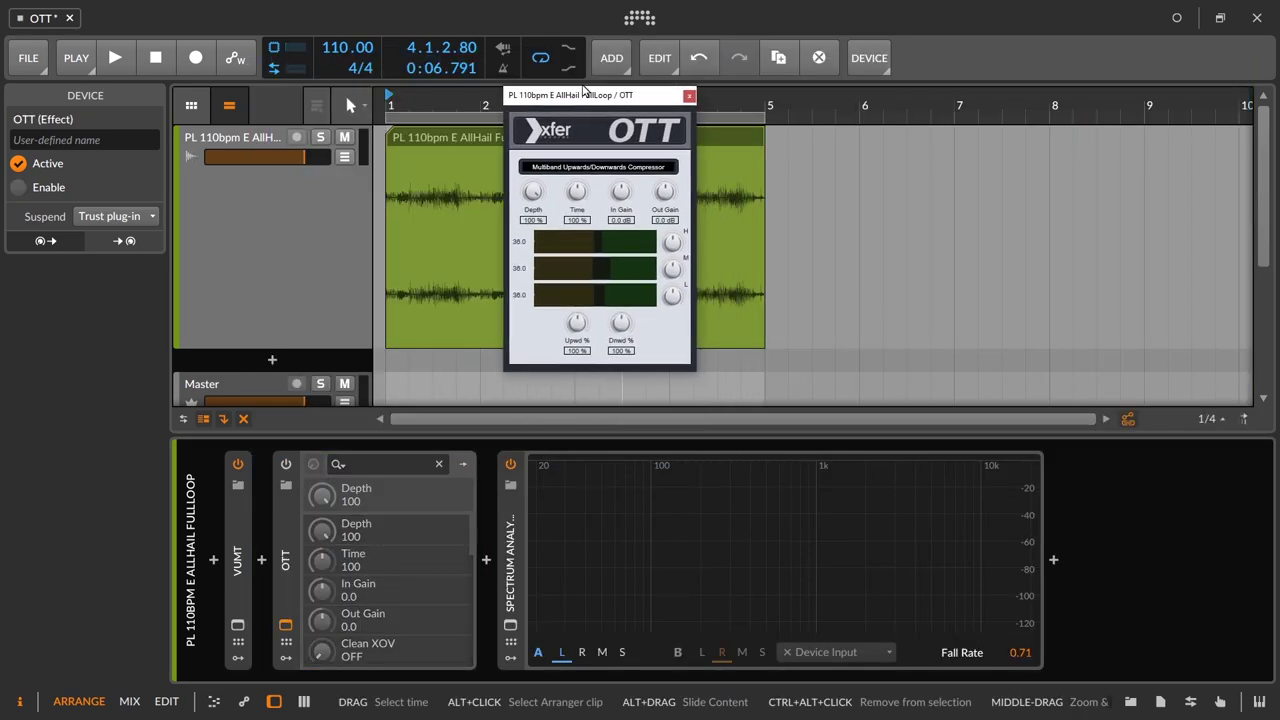
- Play the loop while switching OTT on and off to compare the processed and bypassed sound in the Spectrum Analyzer
key("space")
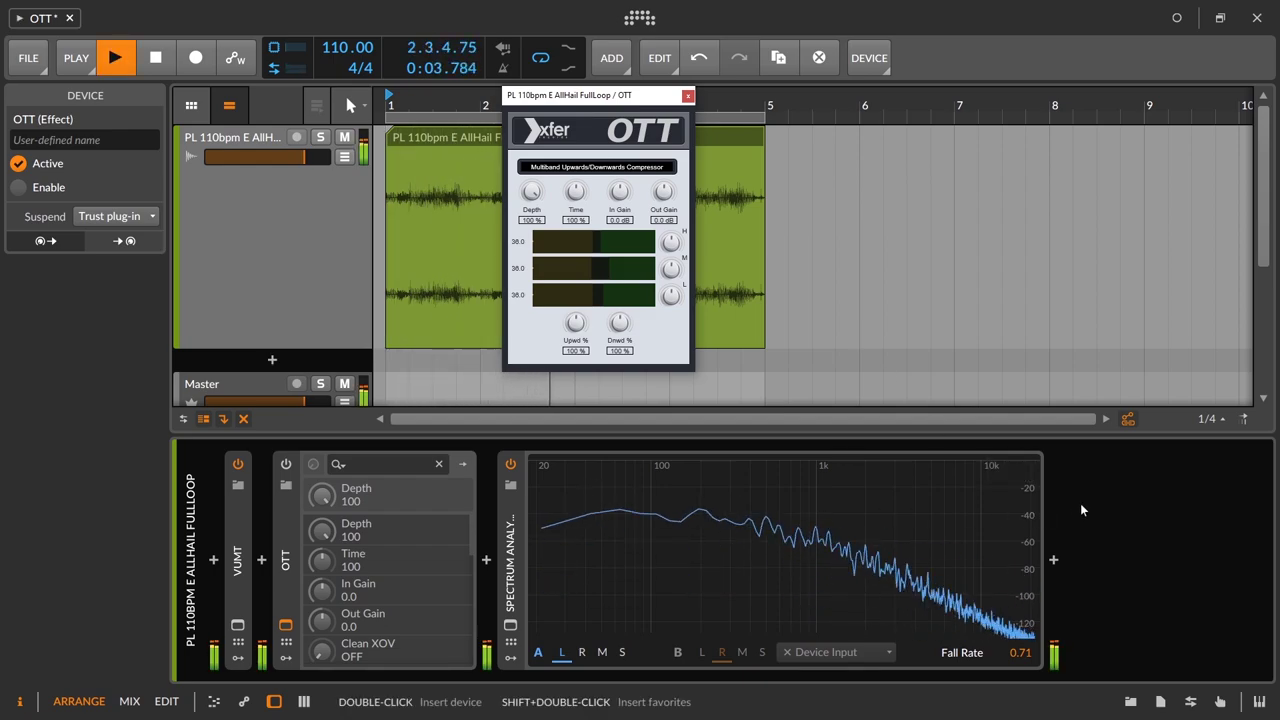
left_click(286, 465)
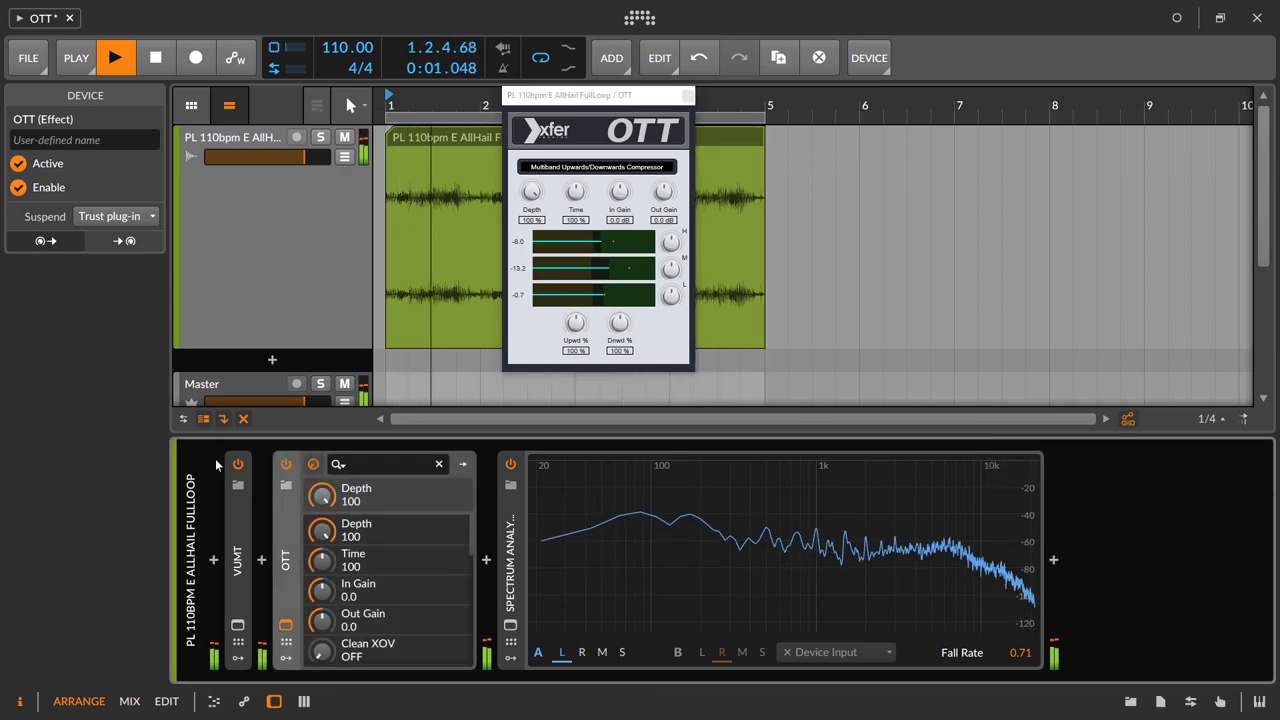
left_click(286, 466)
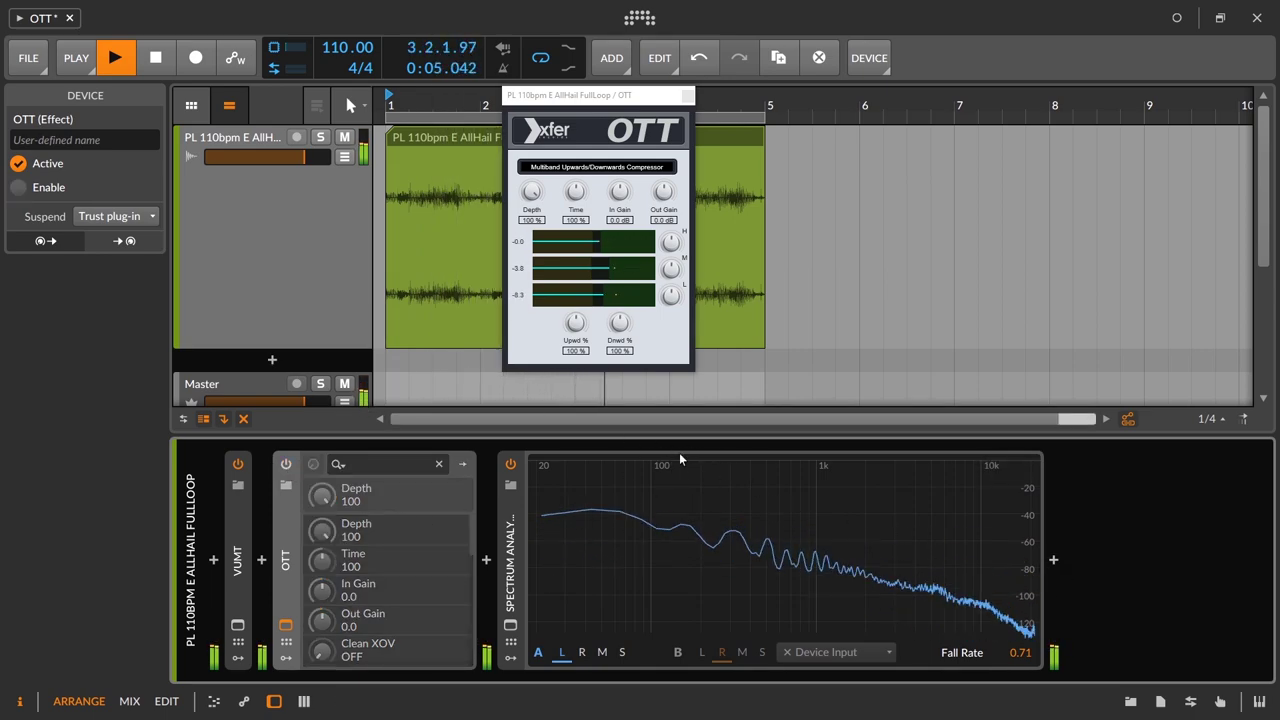
left_click(286, 464)
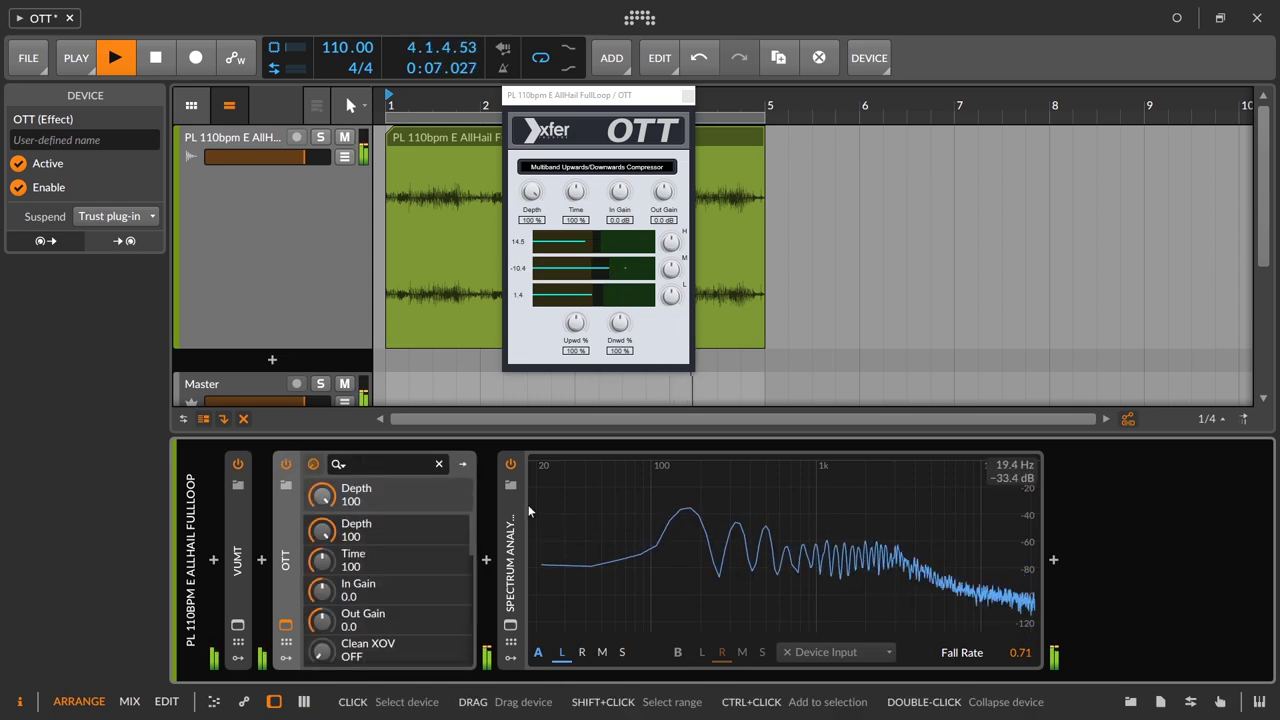
left_click(286, 464)
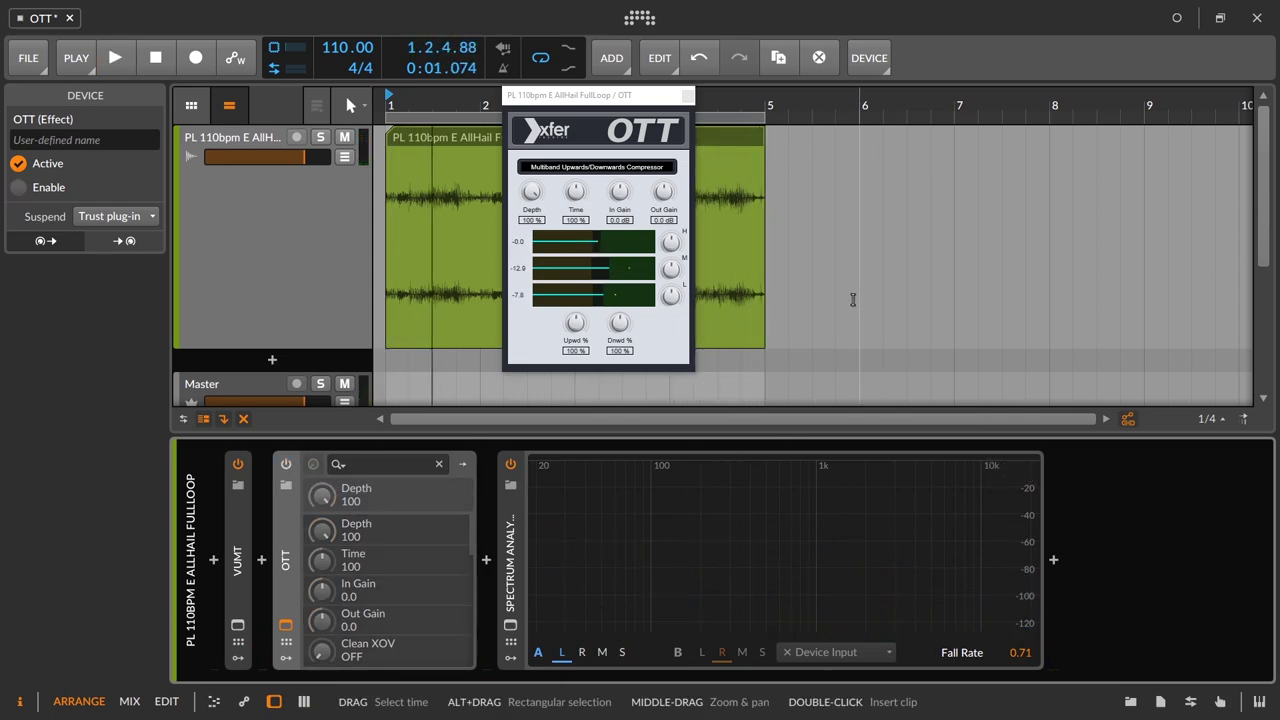
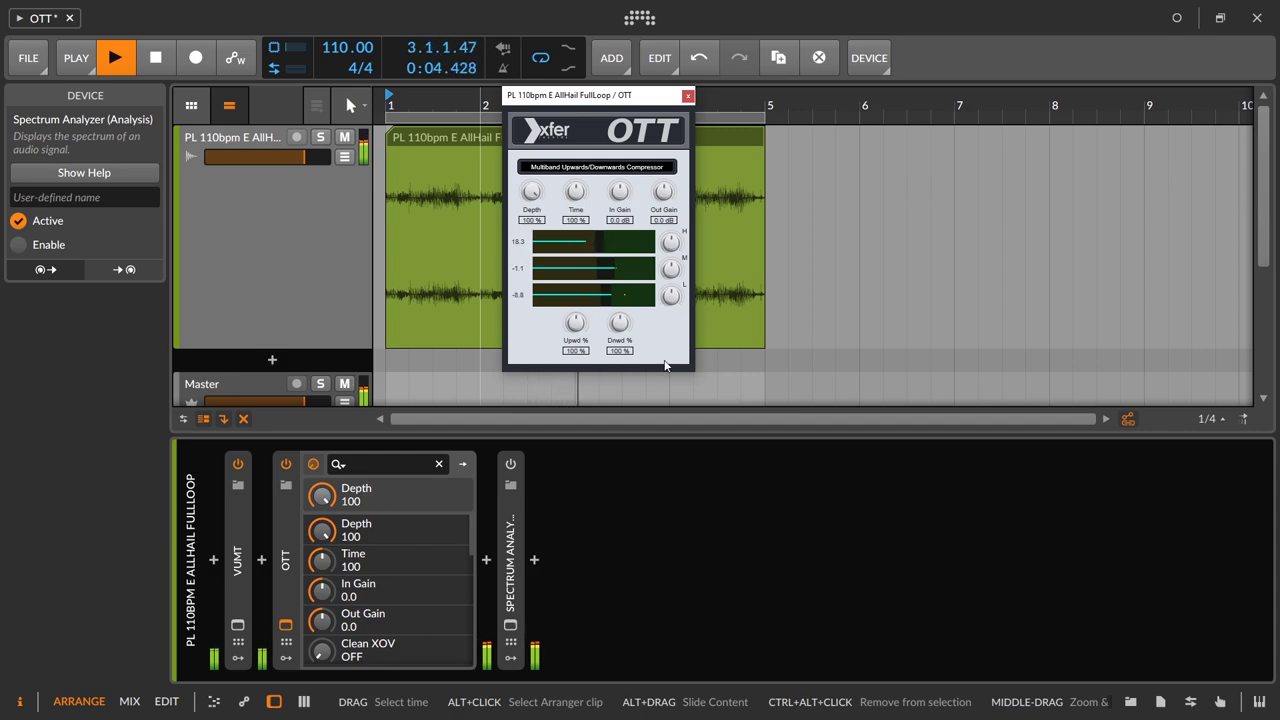
- Compare the playing loop with OTT bypassed and active, and select the audio track to show its level meter
left_click(286, 465)
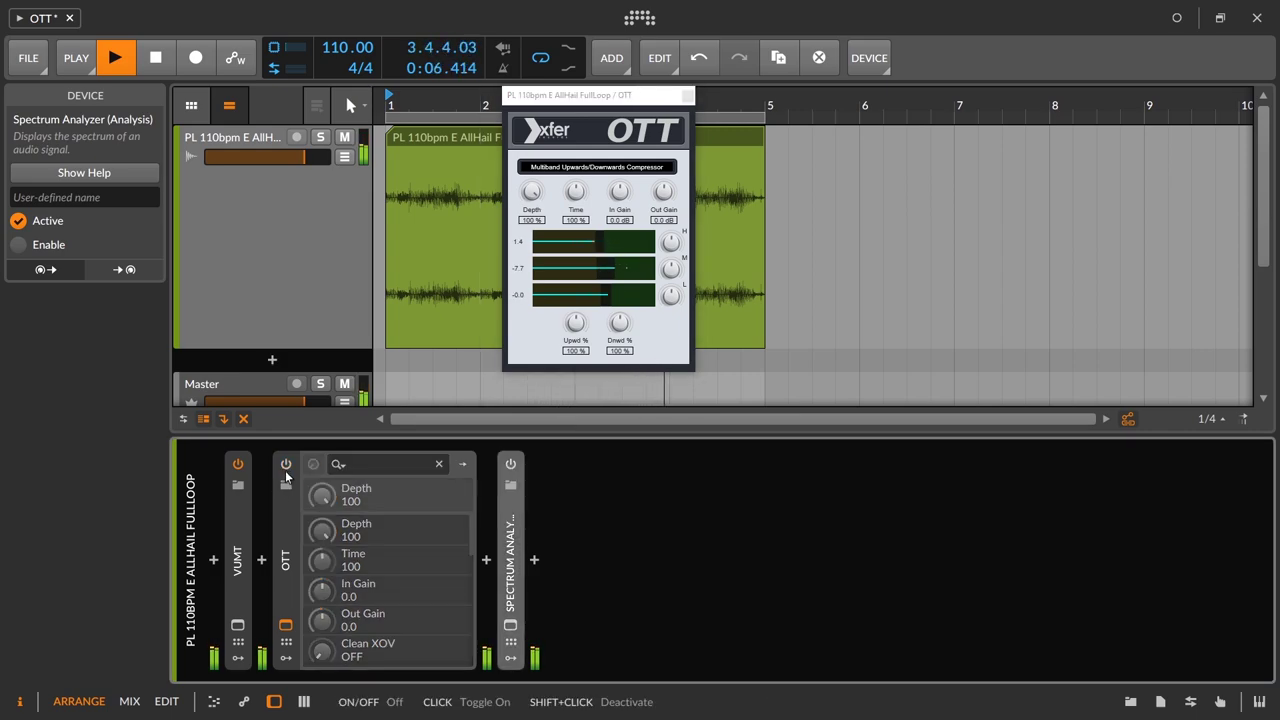
left_click(286, 465)
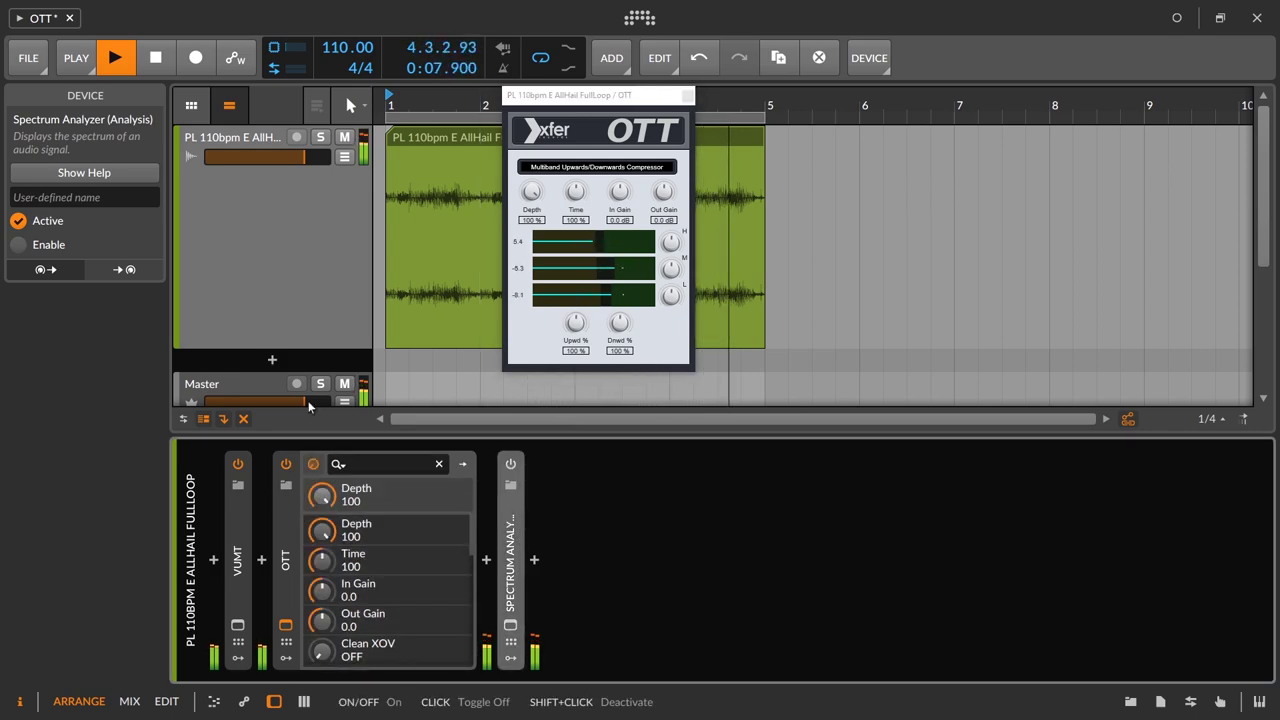
left_click(248, 136)
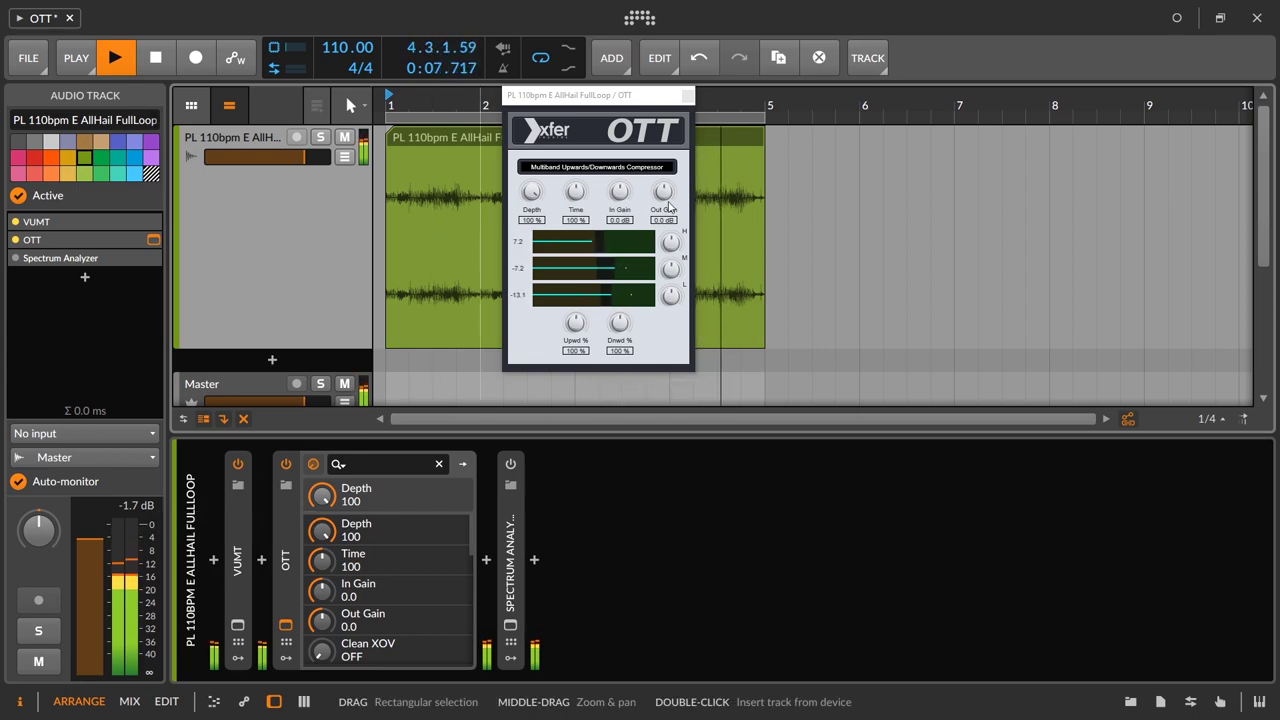
- Lower OTT's high-band gain to 86 and compare the result with the bypassed sound
left_click_drag(673, 250, 673, 260)
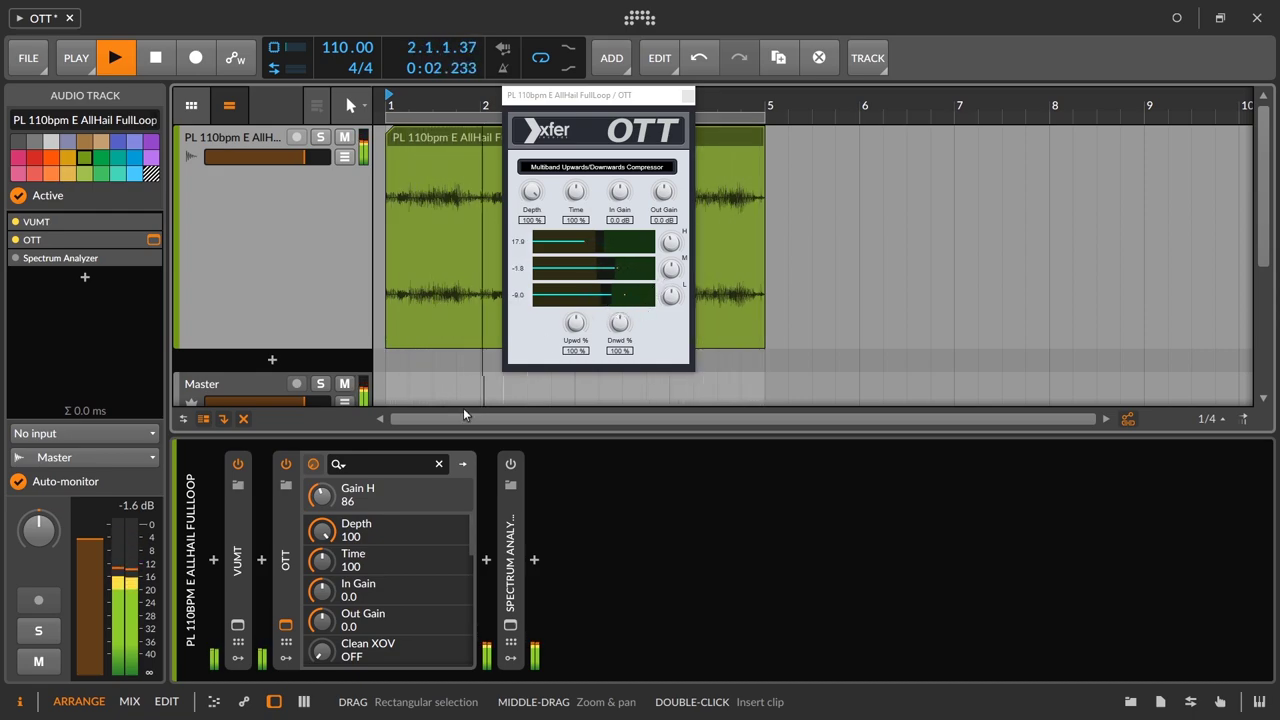
left_click(286, 464)
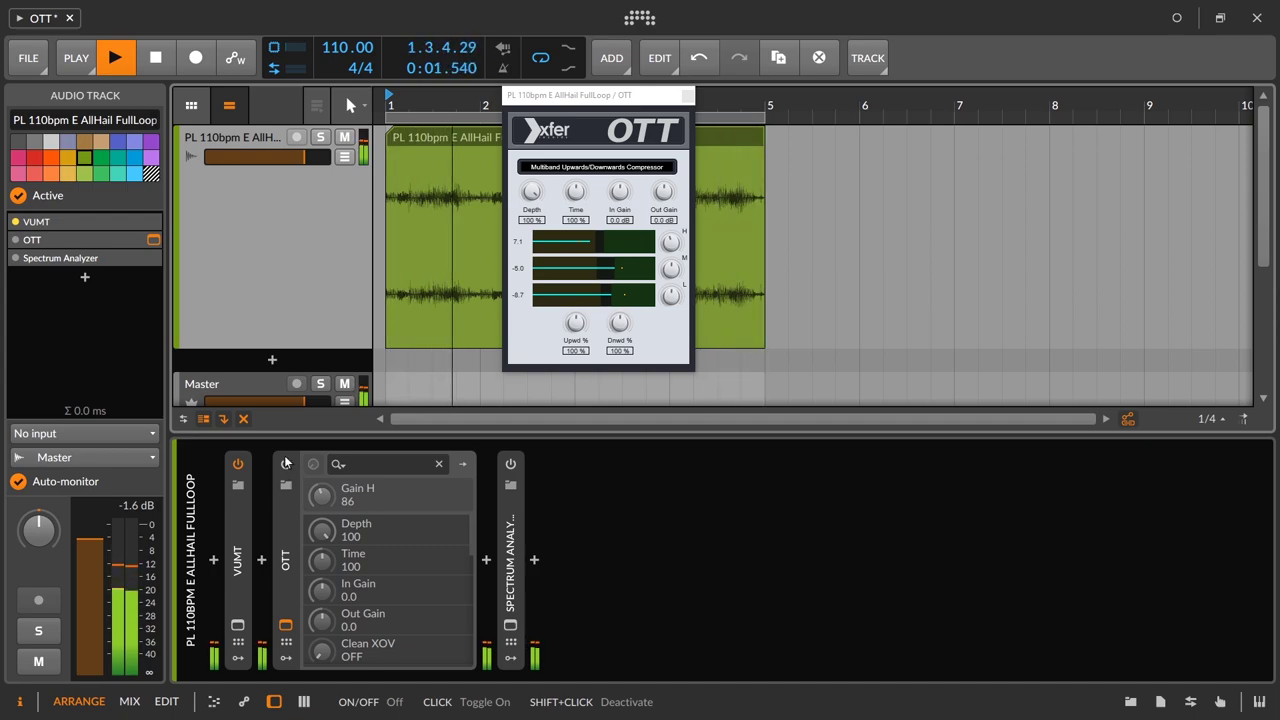
left_click(286, 464)
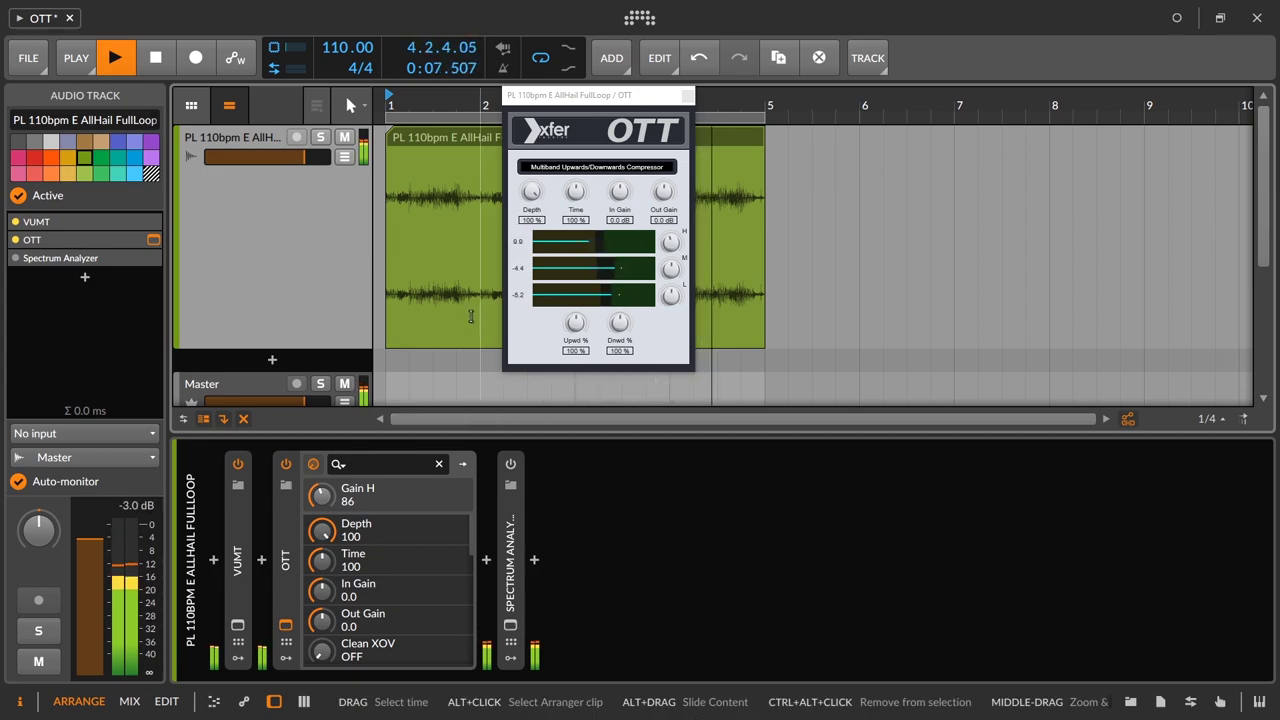
- Reduce OTT's Out Gain to -2.9 dB and check the level match by switching OTT off and on
left_click_drag(663, 192, 664, 210)
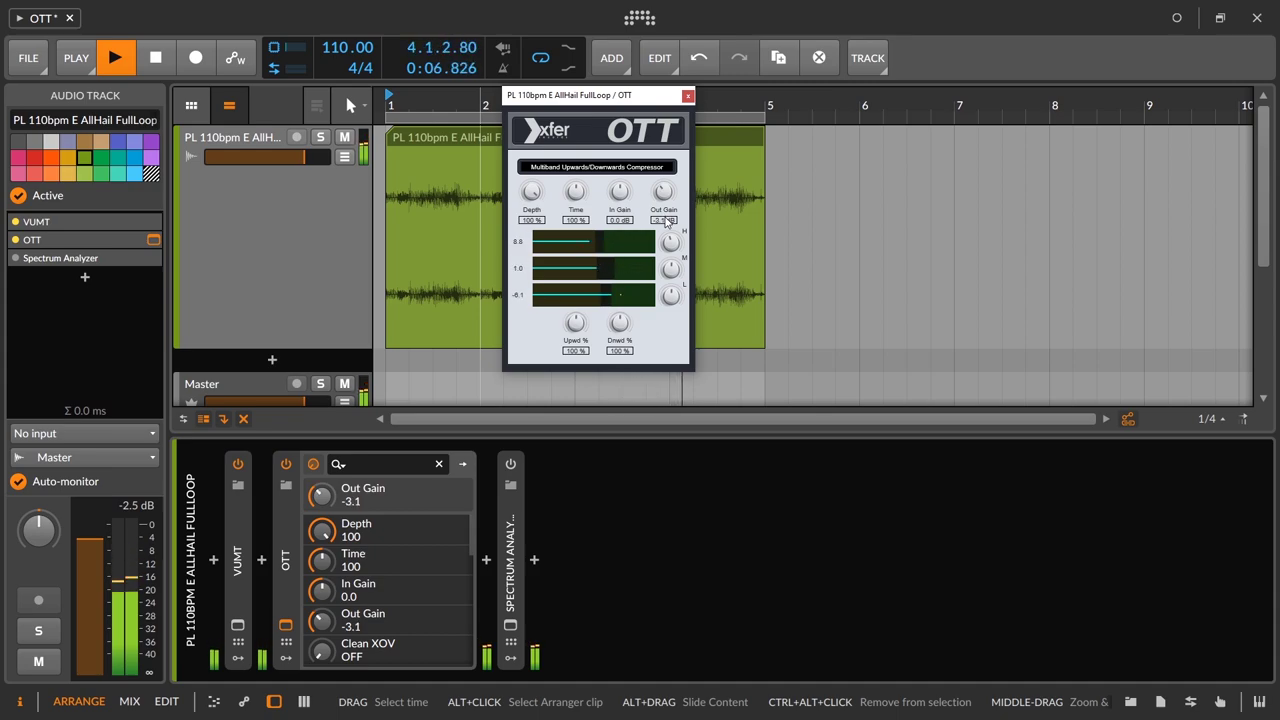
scroll(665, 221, "up", 1)
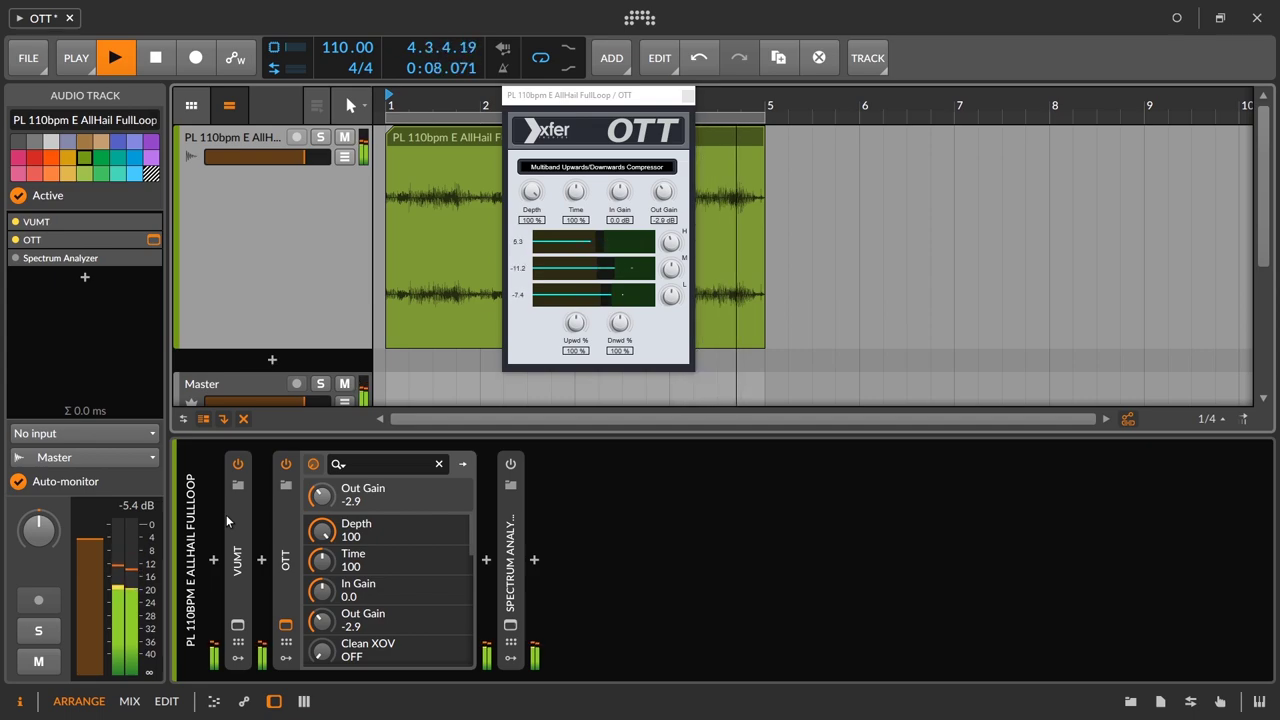
left_click(288, 464)
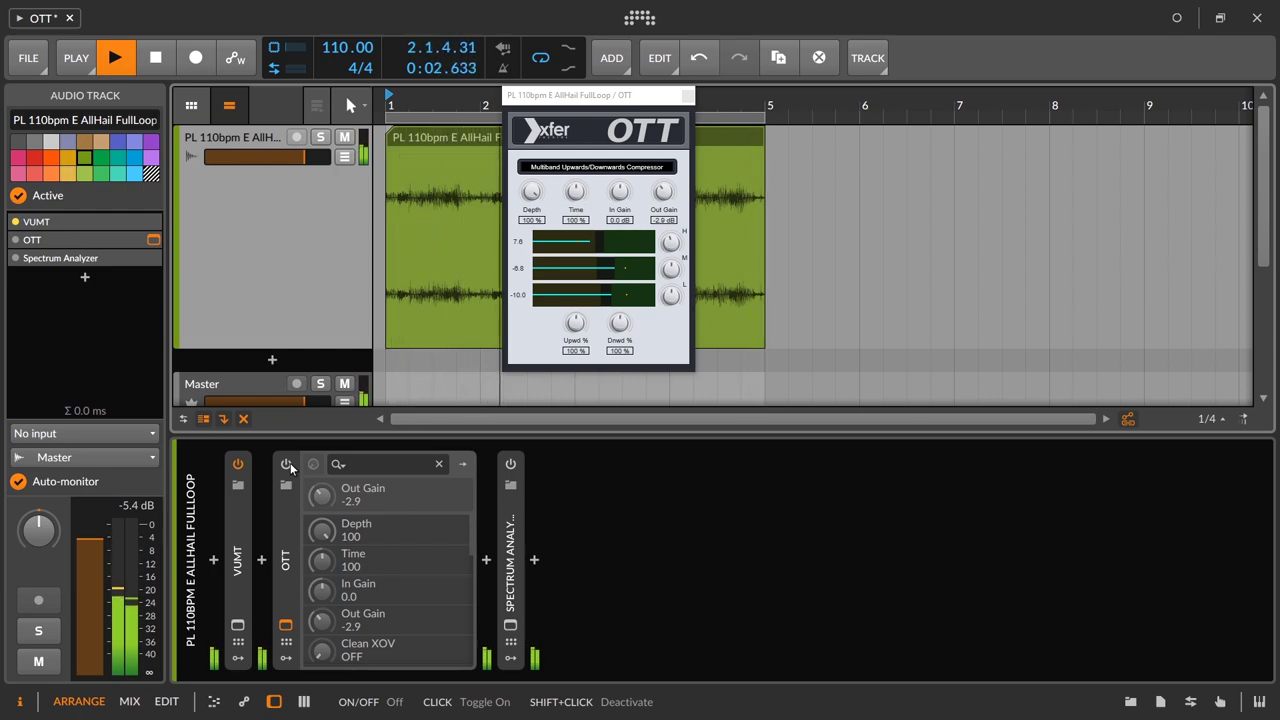
left_click(288, 464)
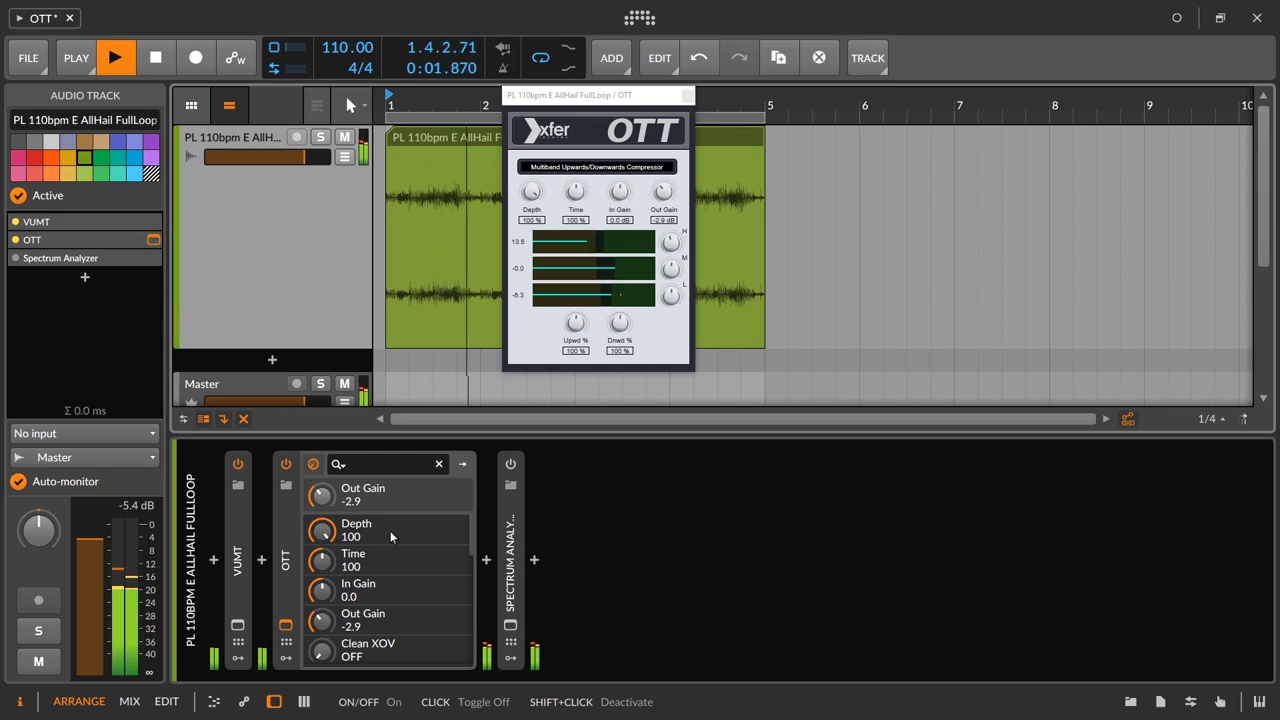
- Expand and enable the Spectrum Analyzer, compare the spectrum with OTT bypassed and active, and stop playback
double_click(514, 540)
left_click(510, 464)
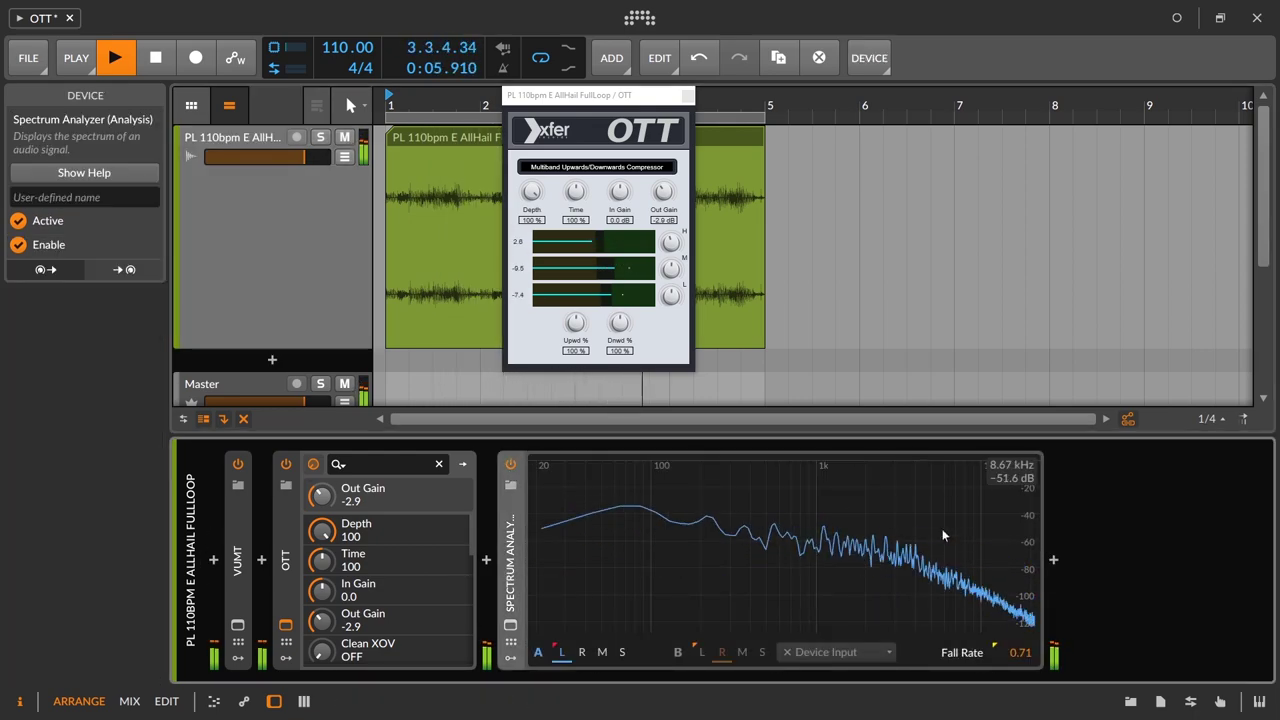
left_click(285, 464)
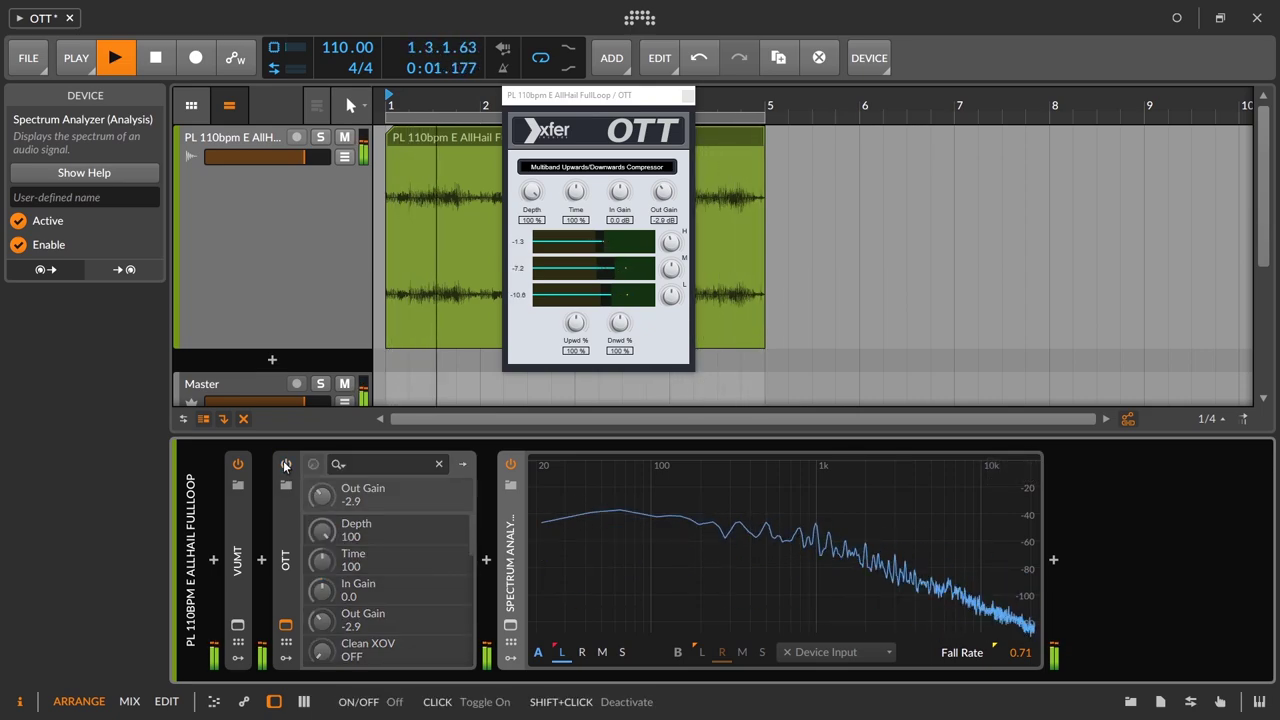
left_click(285, 464)
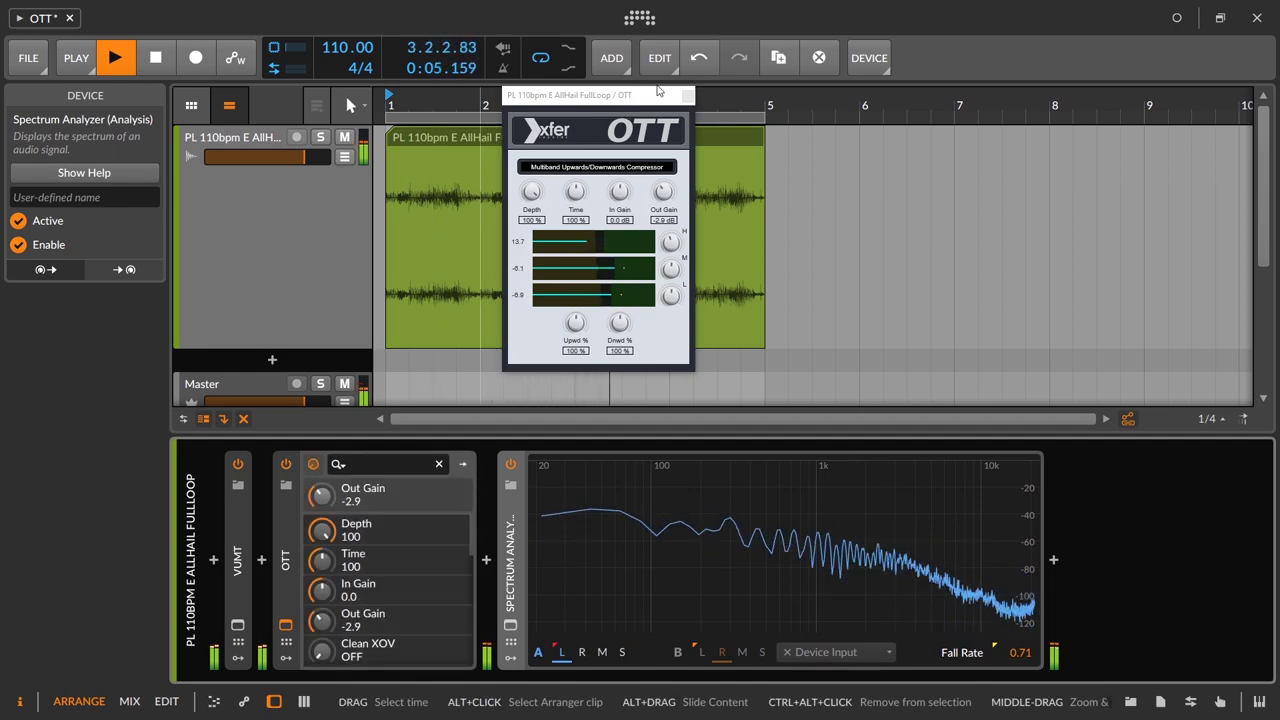
key("space")
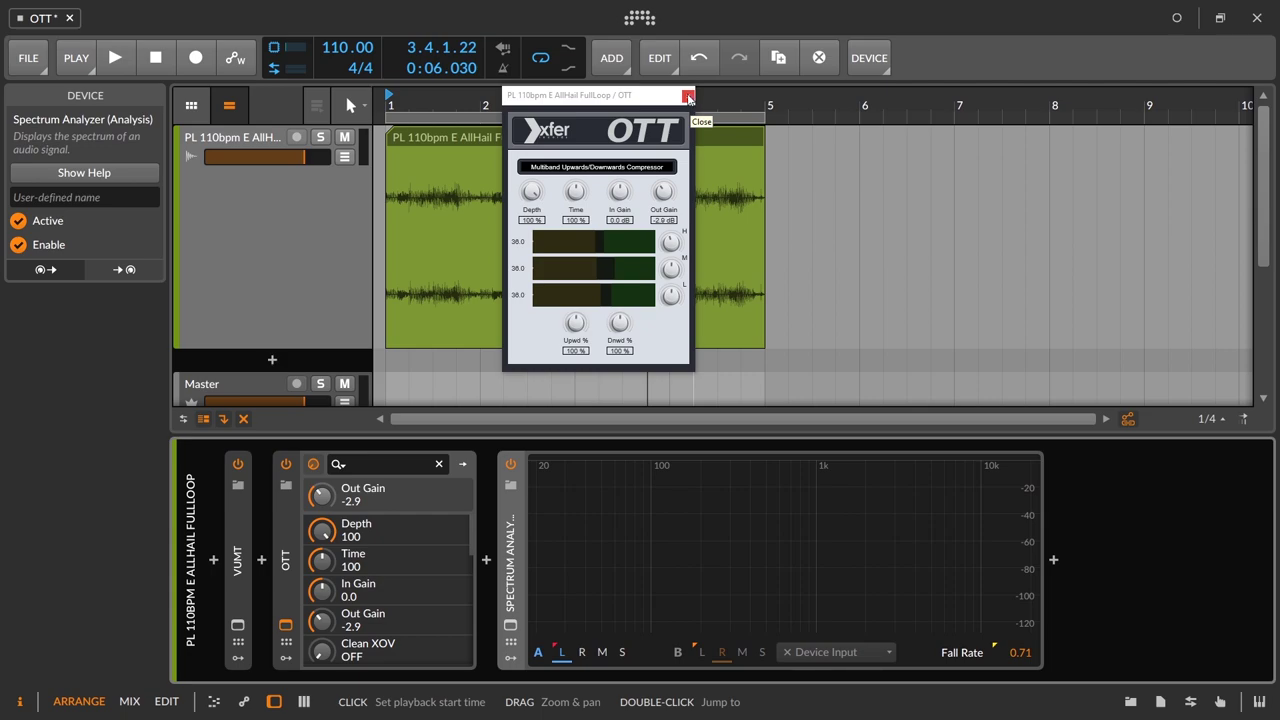
- Close the OTT plug-in window, and bypass and collapse both OTT and the Spectrum Analyzer
left_click(688, 97)
double_click(283, 536)
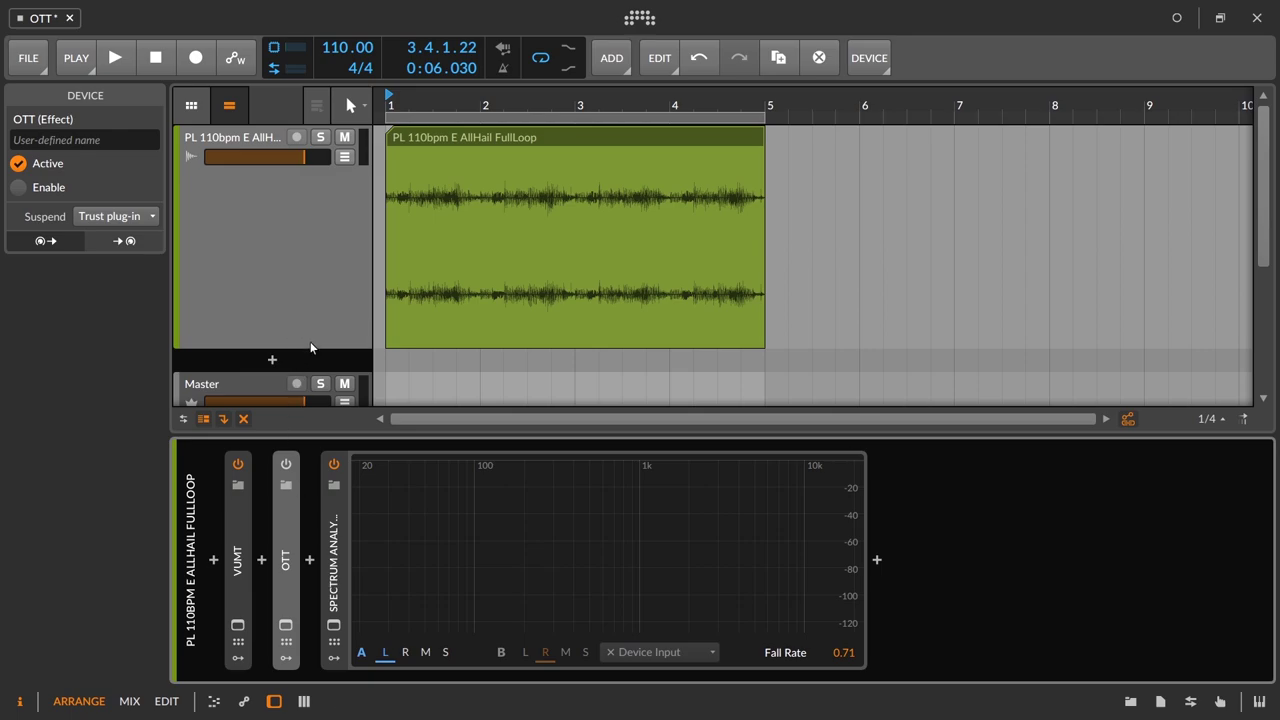
left_click(334, 464)
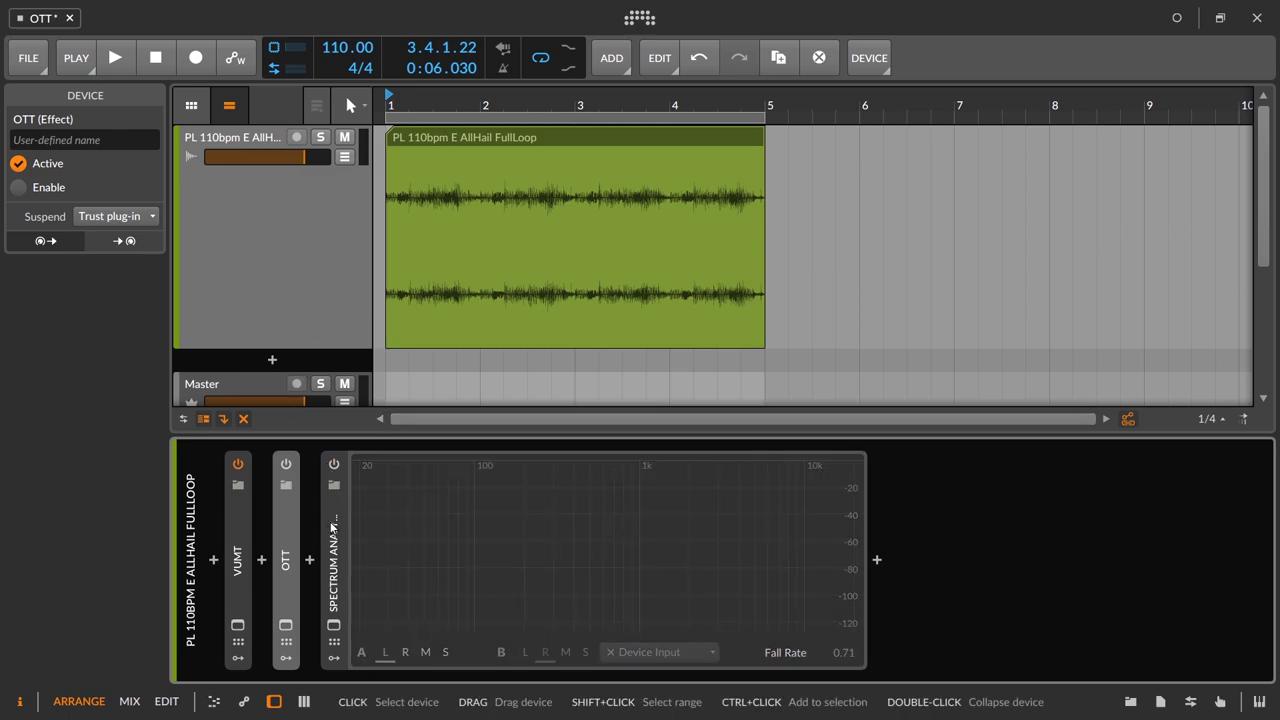
double_click(334, 516)
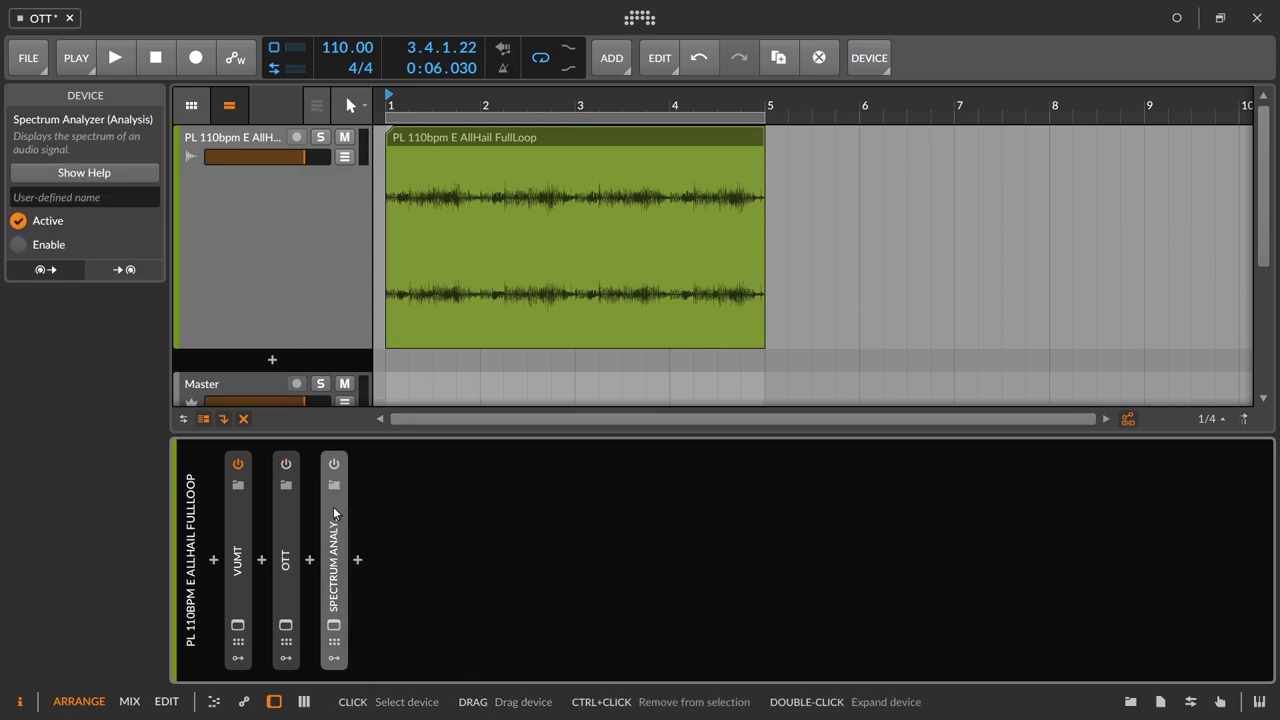
- Insert a Chain container device after the Spectrum Analyzer
double_click(358, 562)
type("c")
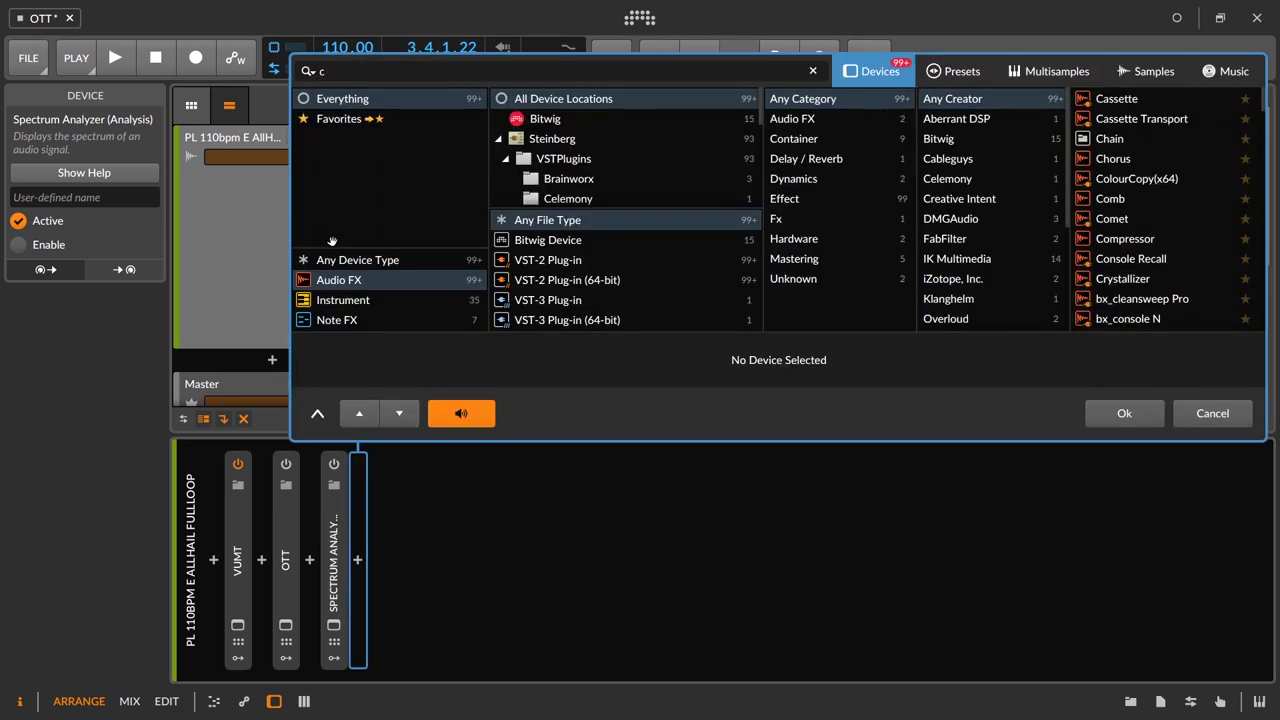
type("hain")
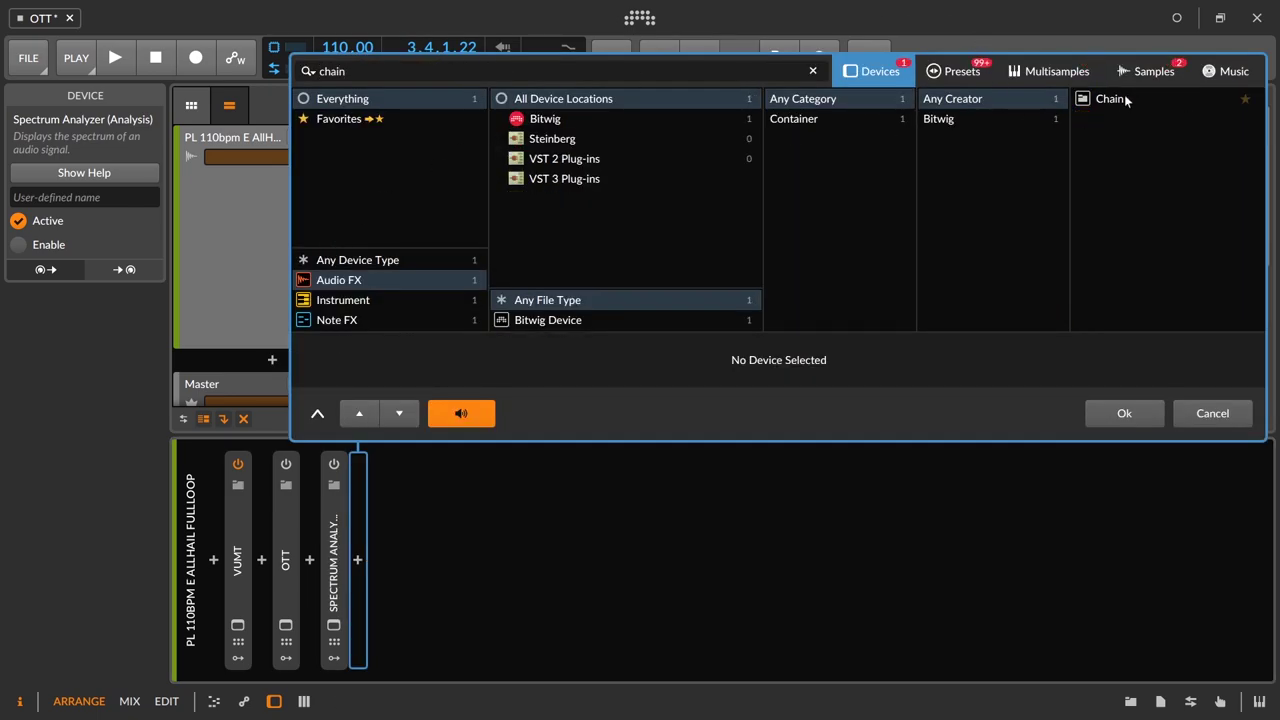
left_click(1110, 99)
key("Return")
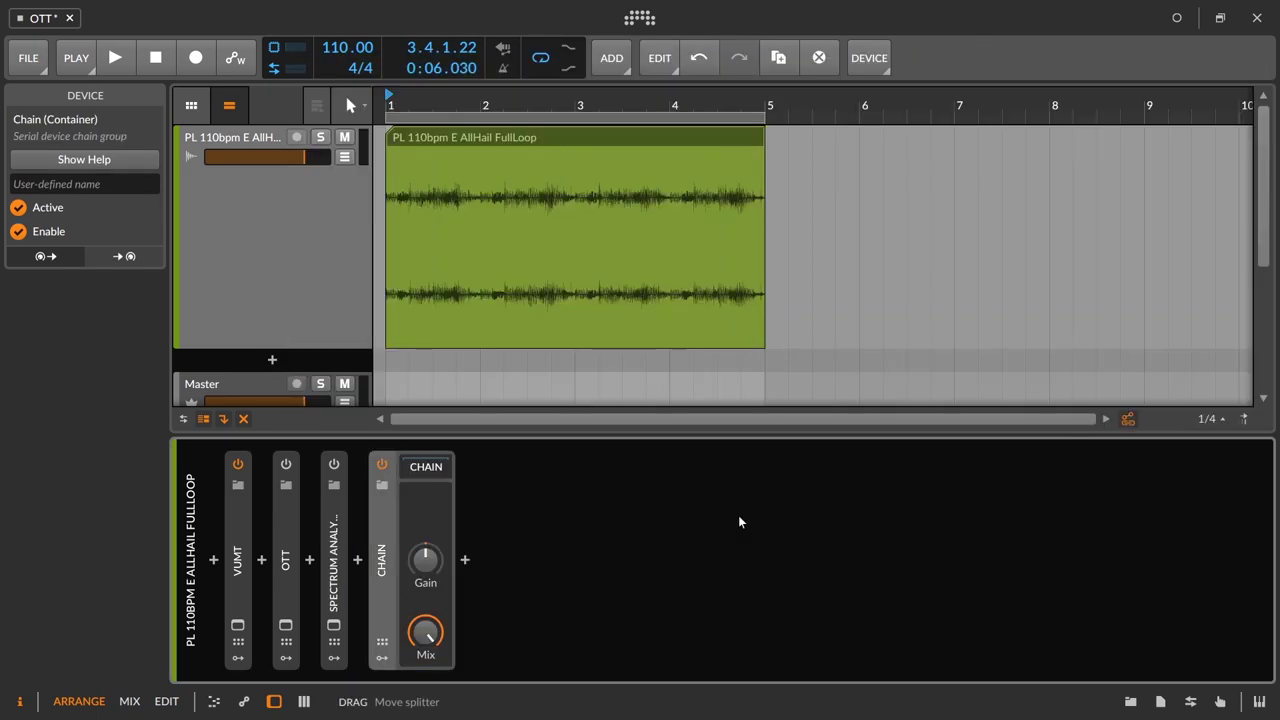
- Insert a Ladder filter inside the Chain container
left_click(465, 561)
type("ladder")
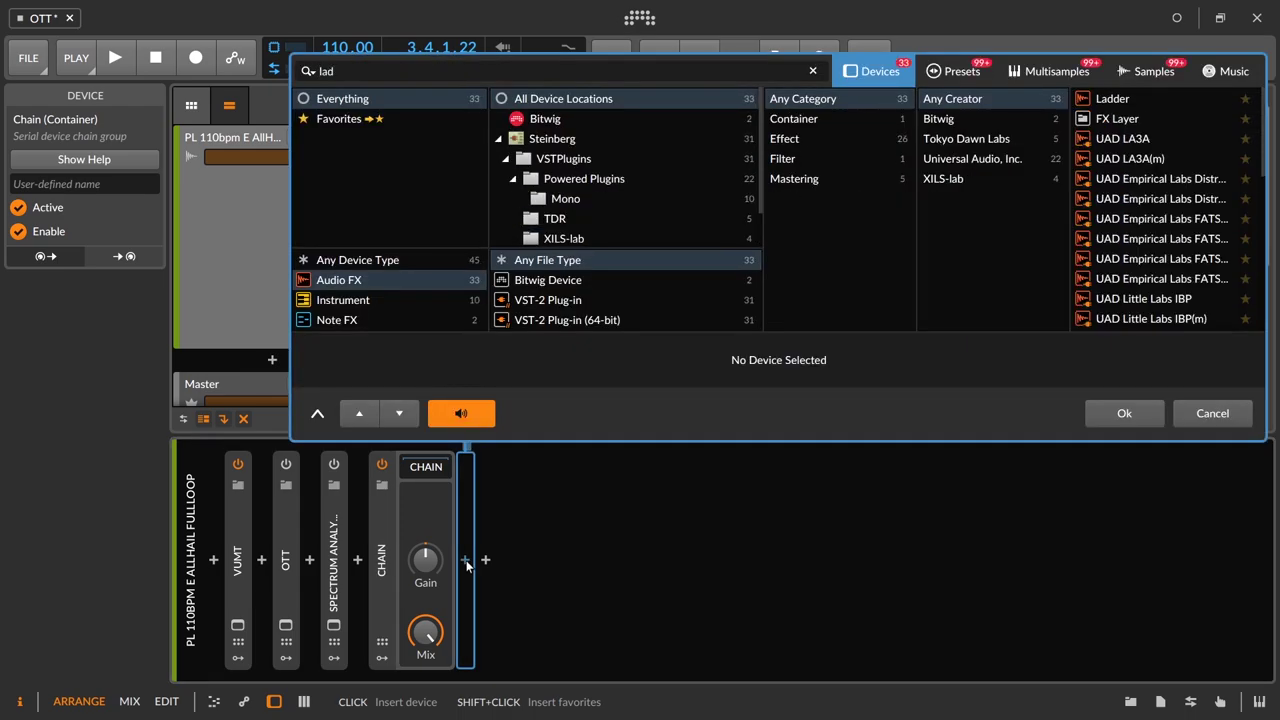
left_click(1111, 104)
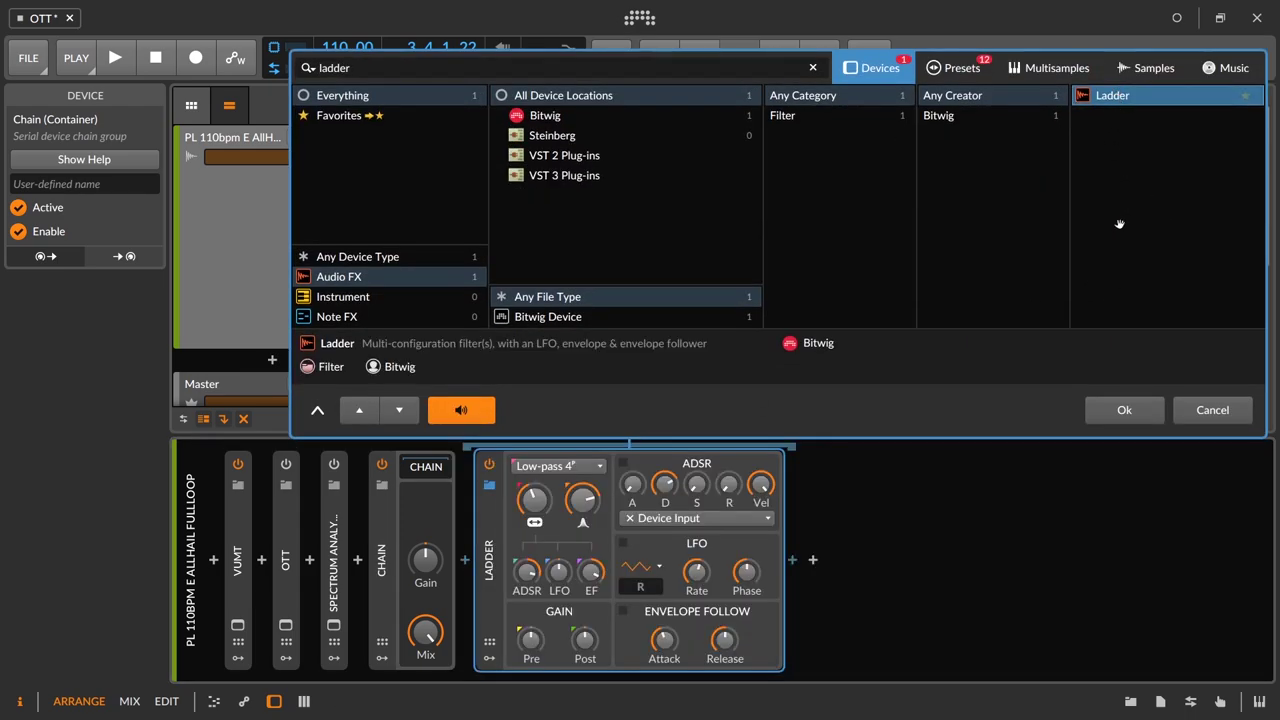
left_click(1110, 415)
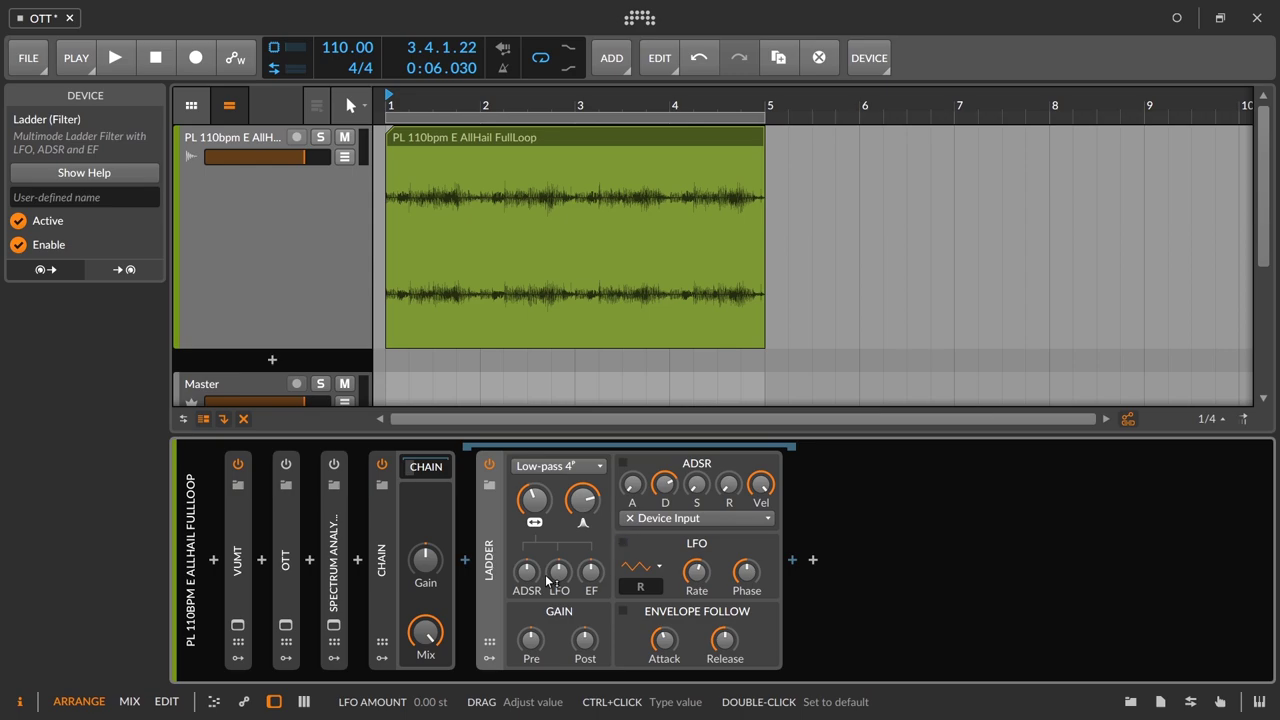
- With the loop playing, set the Ladder filter to High-pass 3 with 0% resonance and a cutoff of about 30.6 Hz
left_click(570, 466)
left_click(572, 467)
key("space")
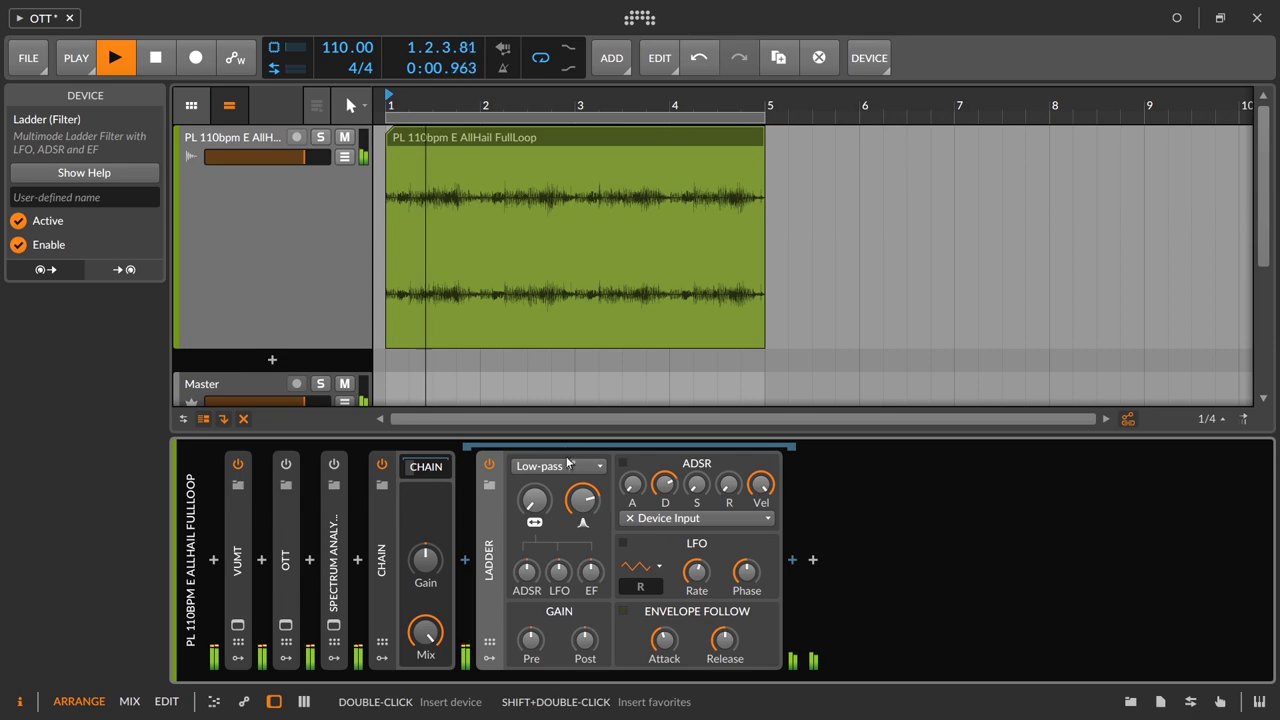
left_click(565, 466)
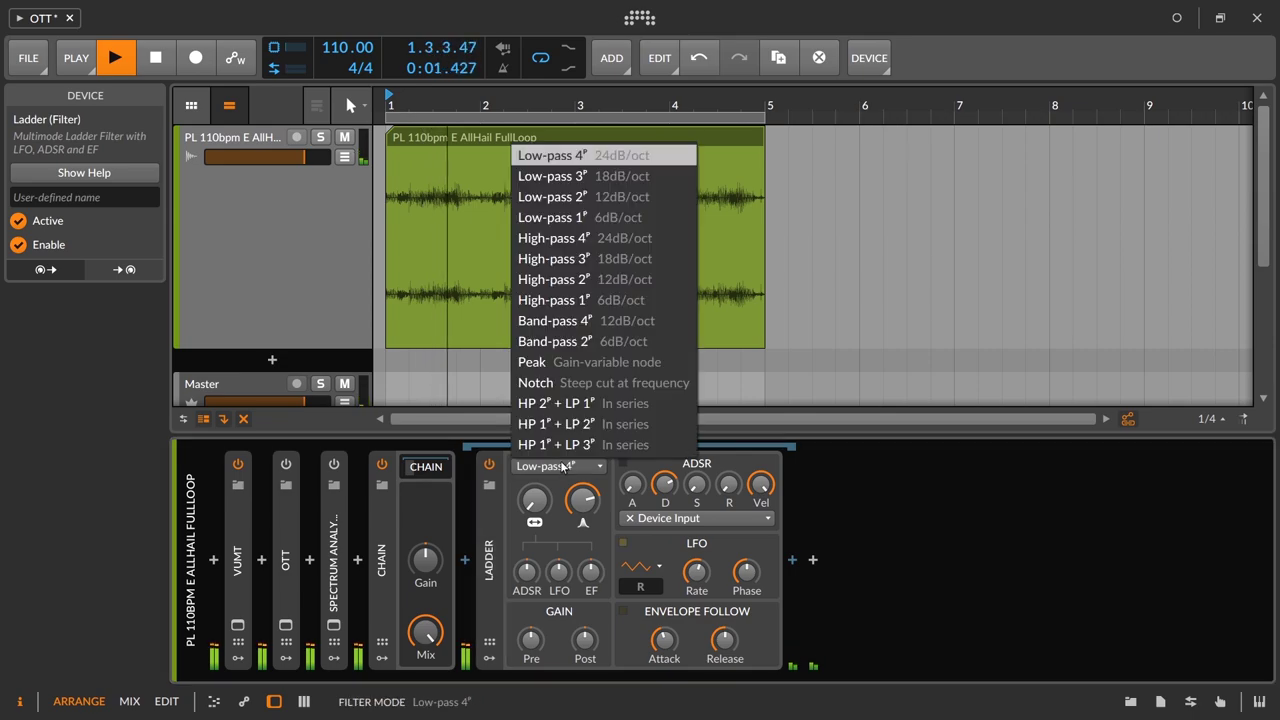
left_click(630, 279)
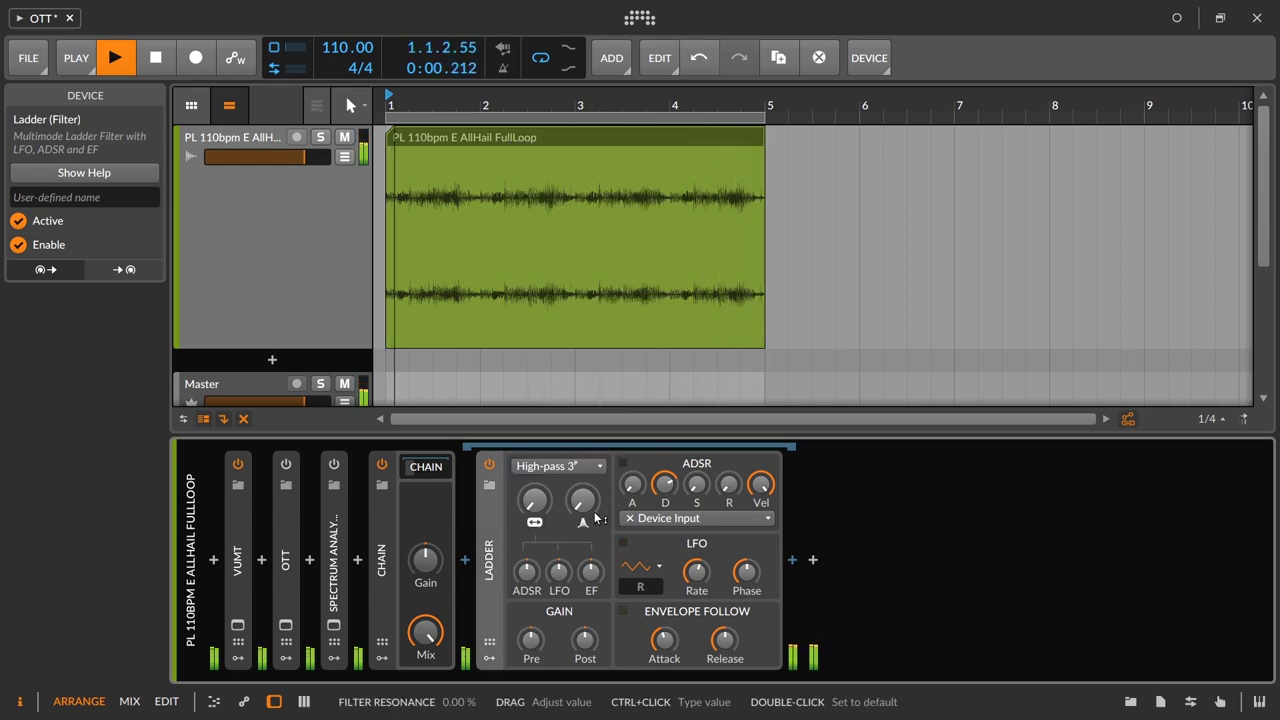
mouse_move(535, 500)
left_click_drag(535, 500, 535, 472)
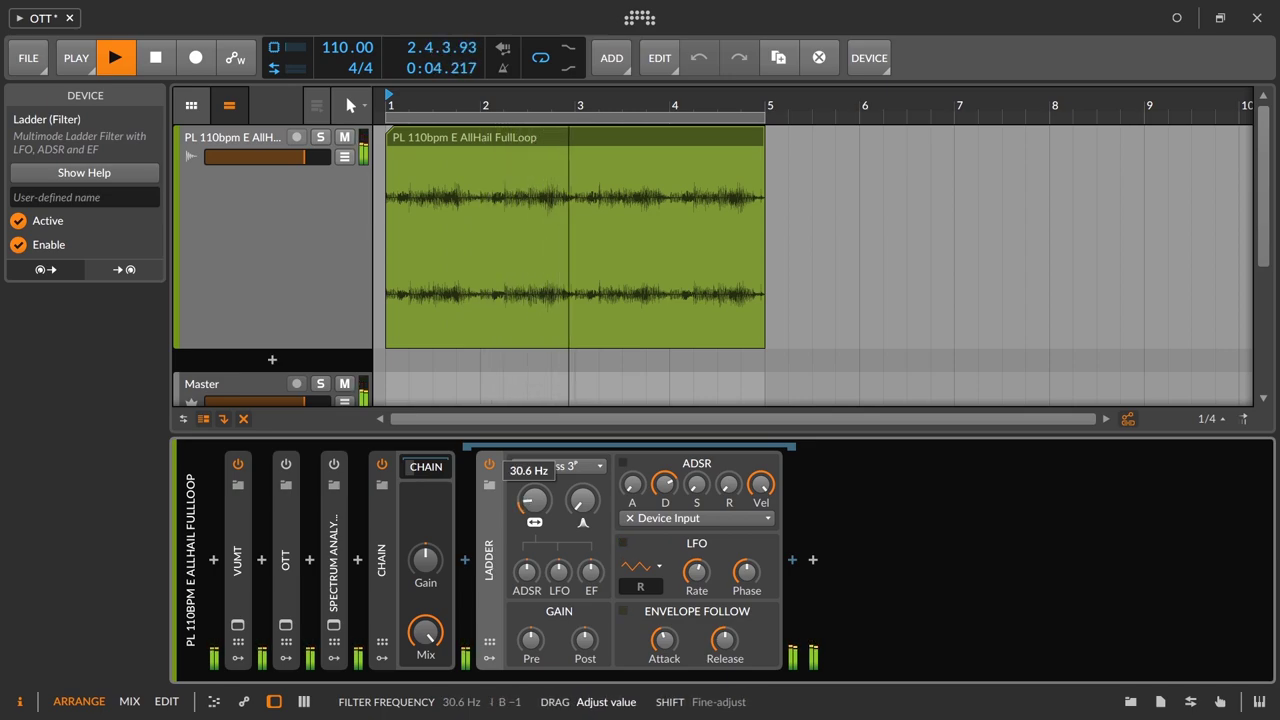
- Compare the loop with the Ladder filter bypassed and active, collapse the device and stop playback
left_click(490, 465)
left_click(490, 465)
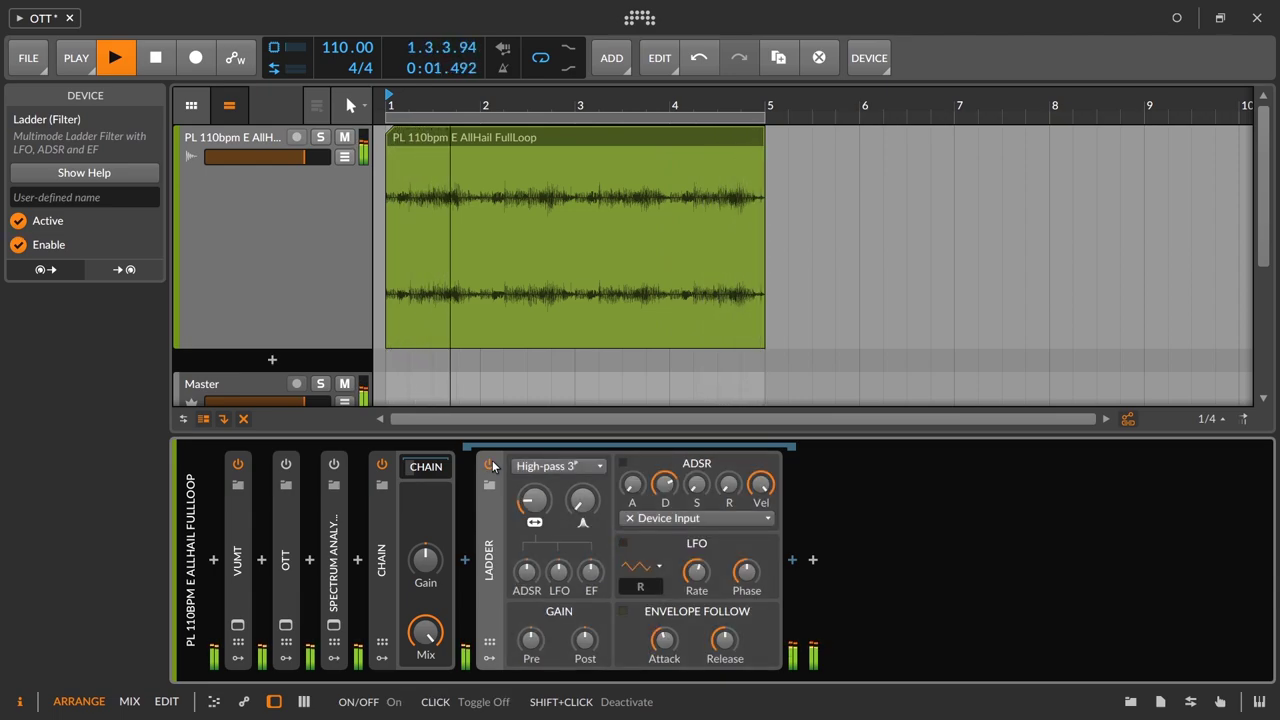
left_click(492, 466)
left_click(492, 466)
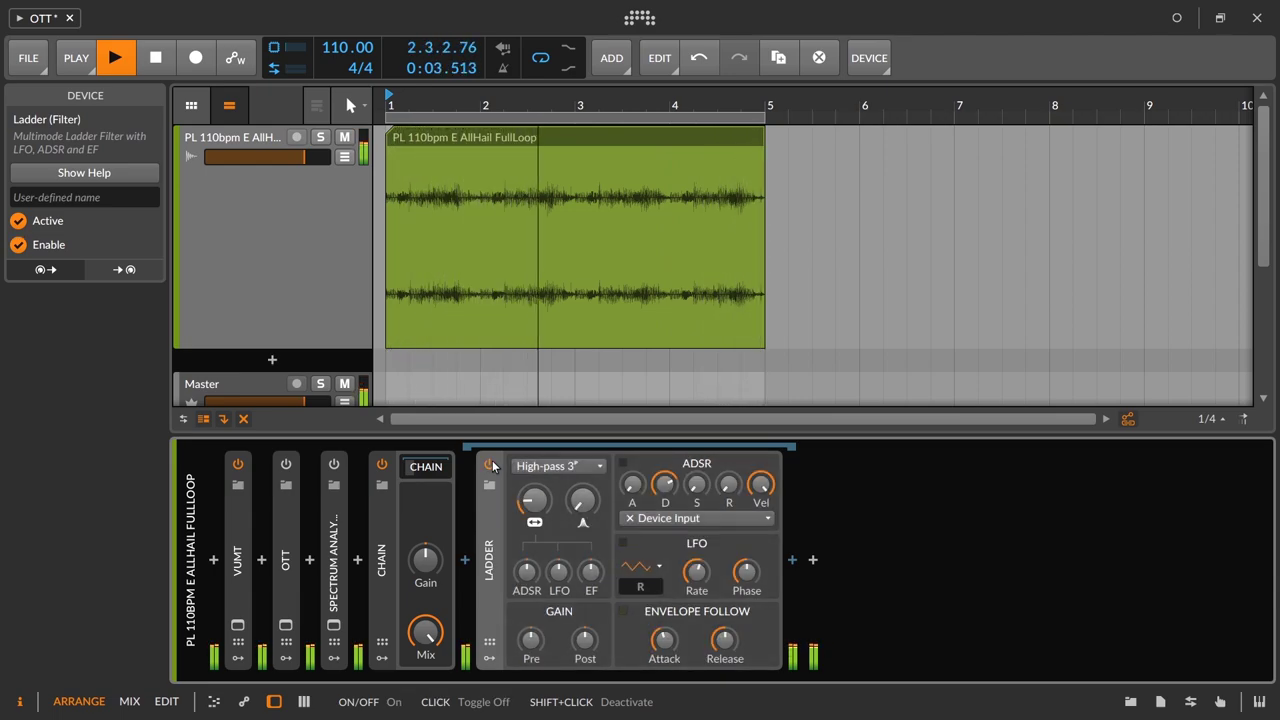
double_click(485, 515)
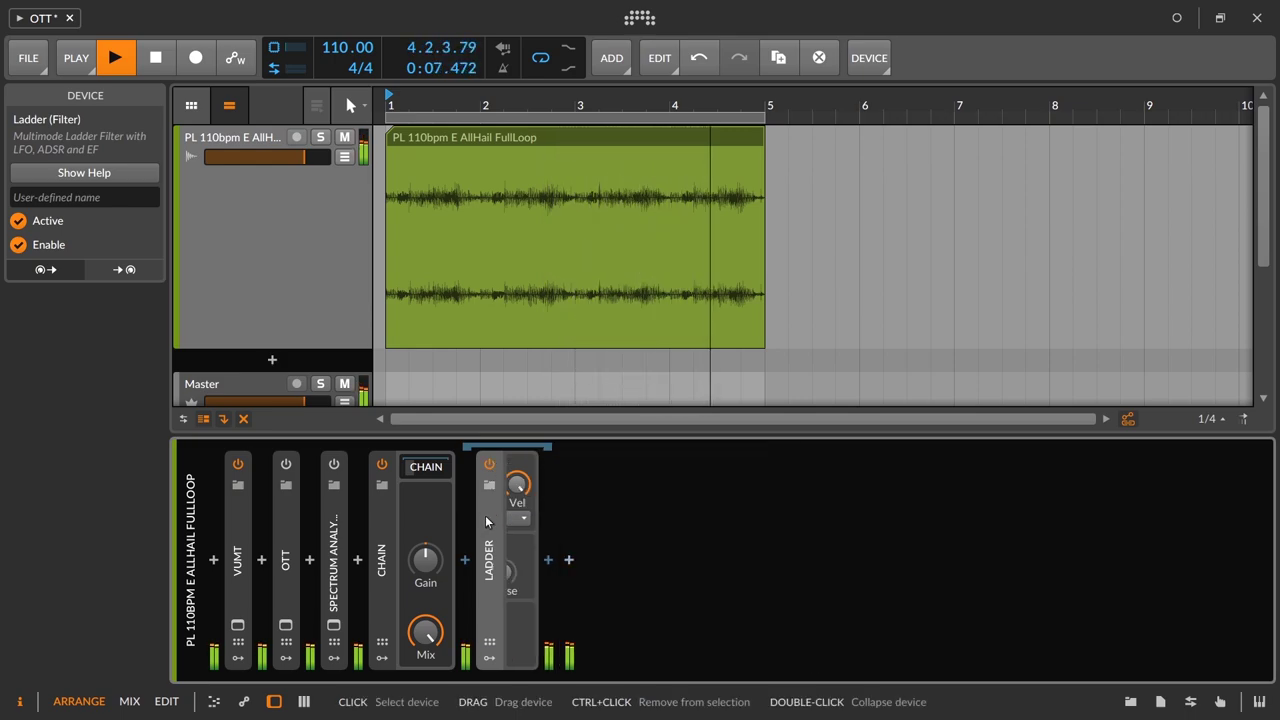
key("space")
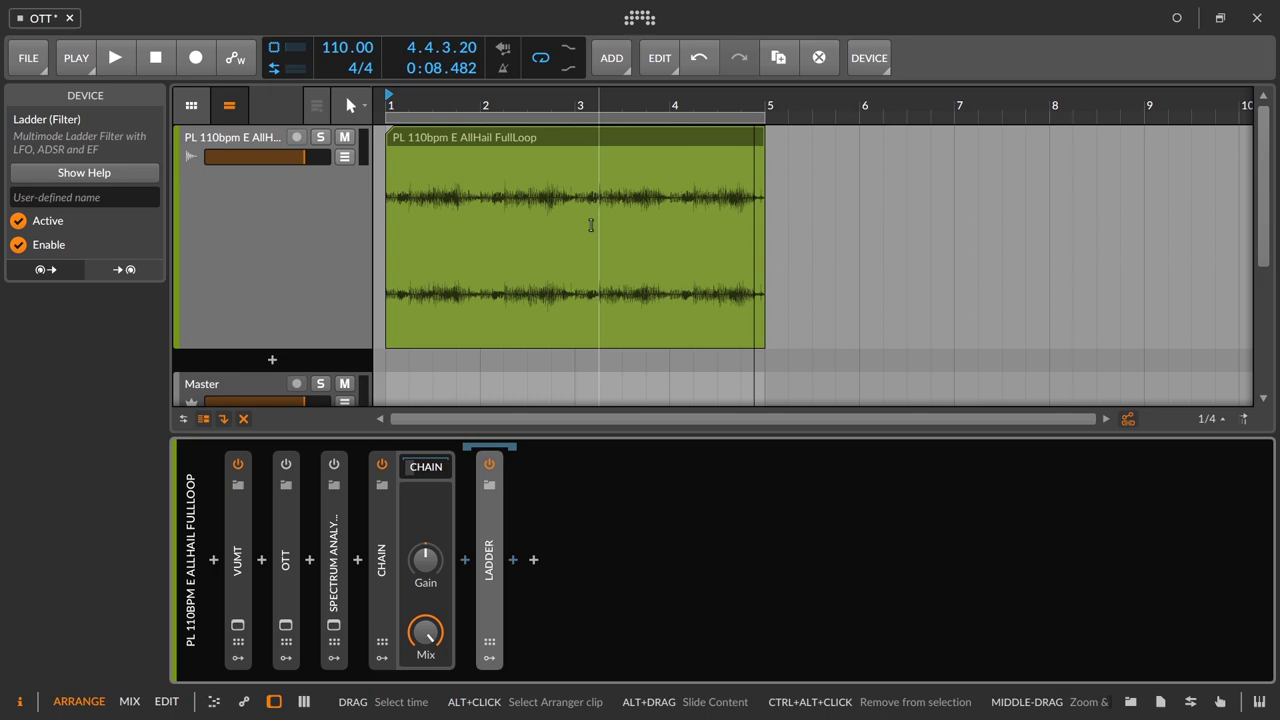
- Insert a Peak Limiter after the Ladder filter inside the Chain container
left_click(513, 561)
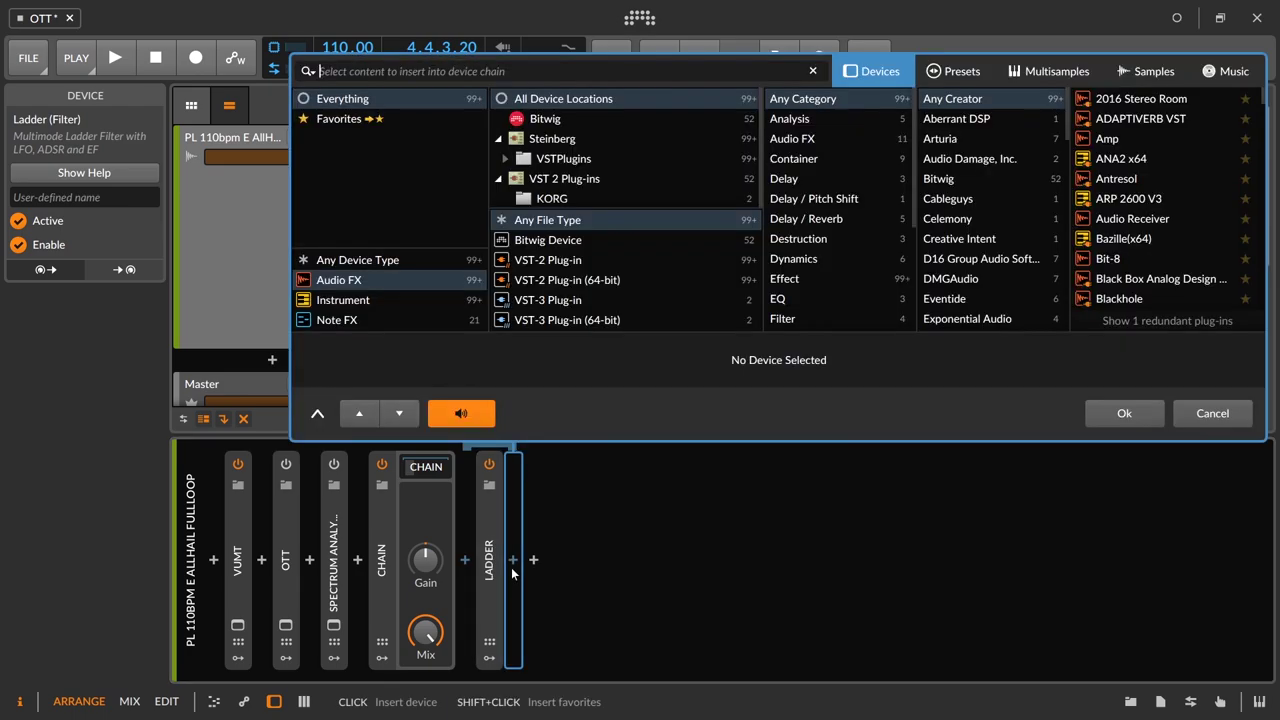
type("peak l")
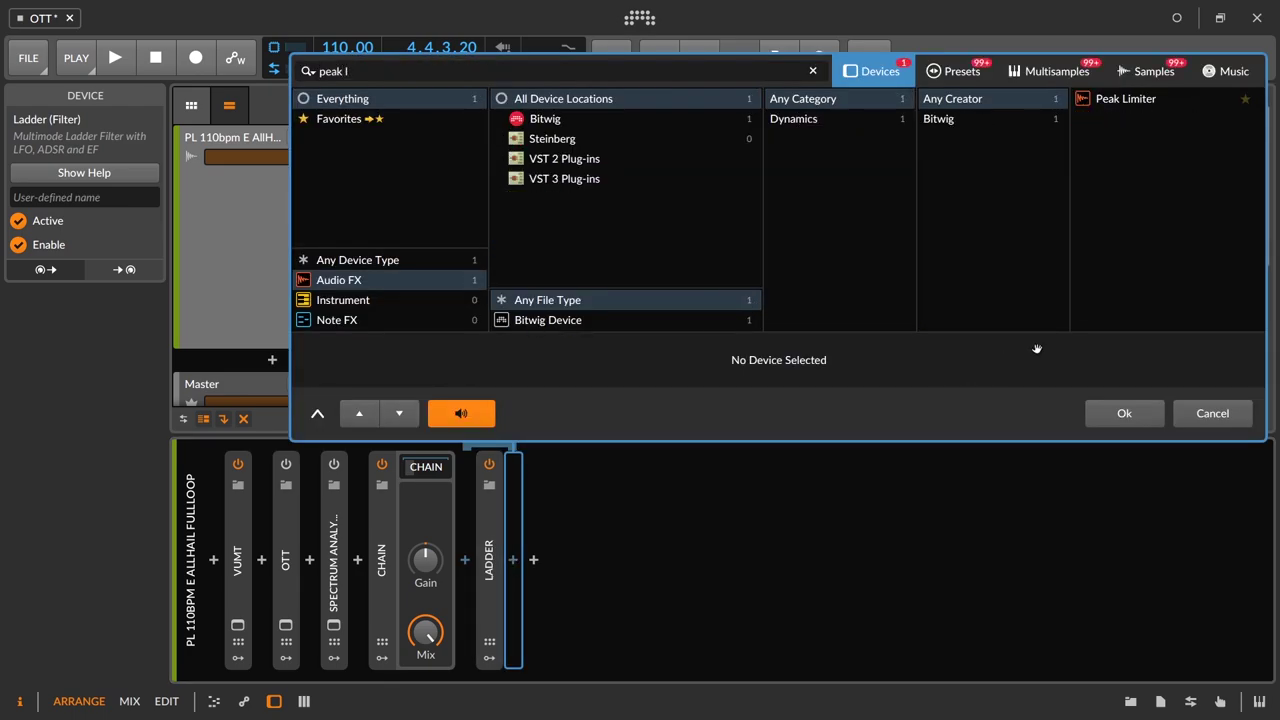
key("Down")
key("Return")
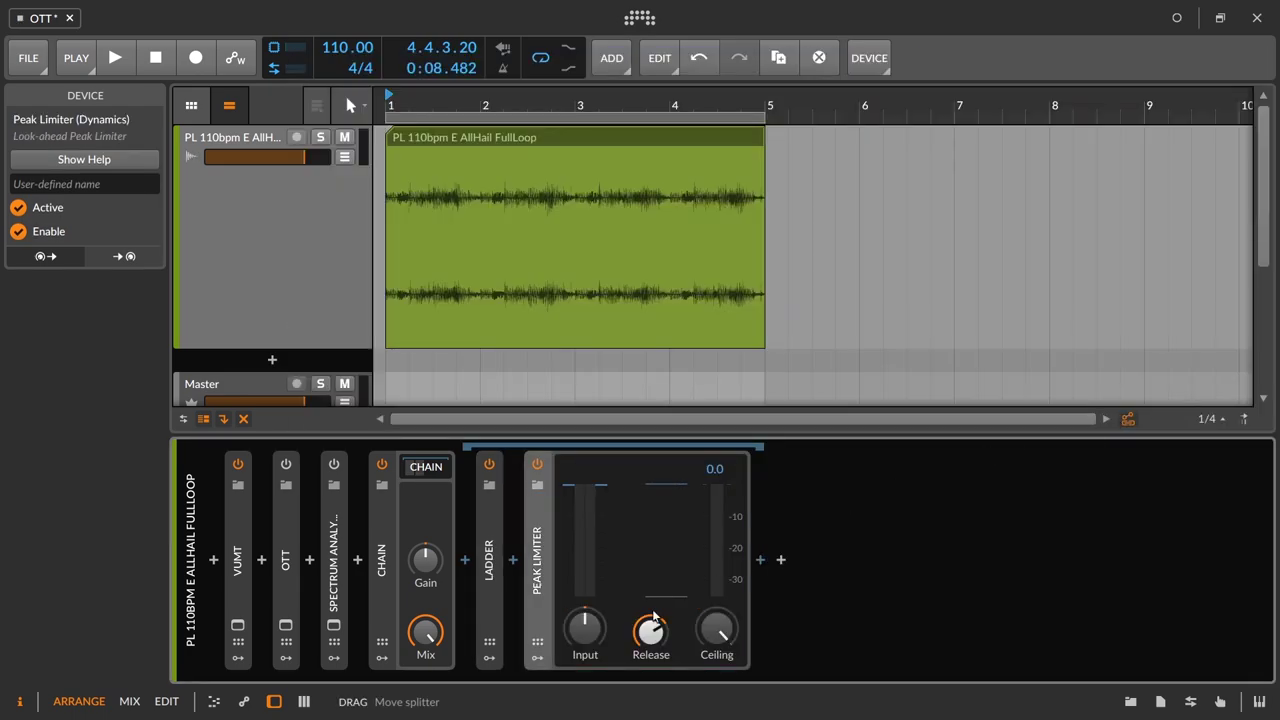
- Add a preset page to the Chain's remote controls and map its first slot to the Peak Limiter's Ceiling
left_click(382, 642)
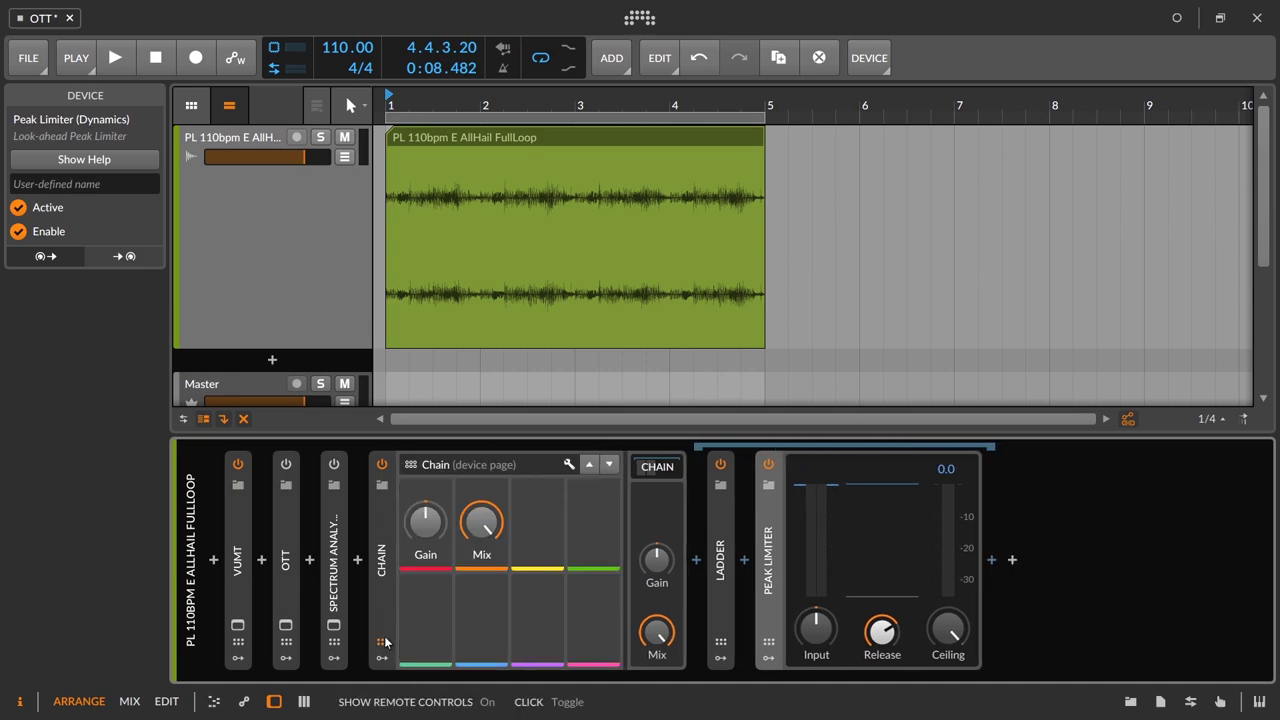
left_click(570, 465)
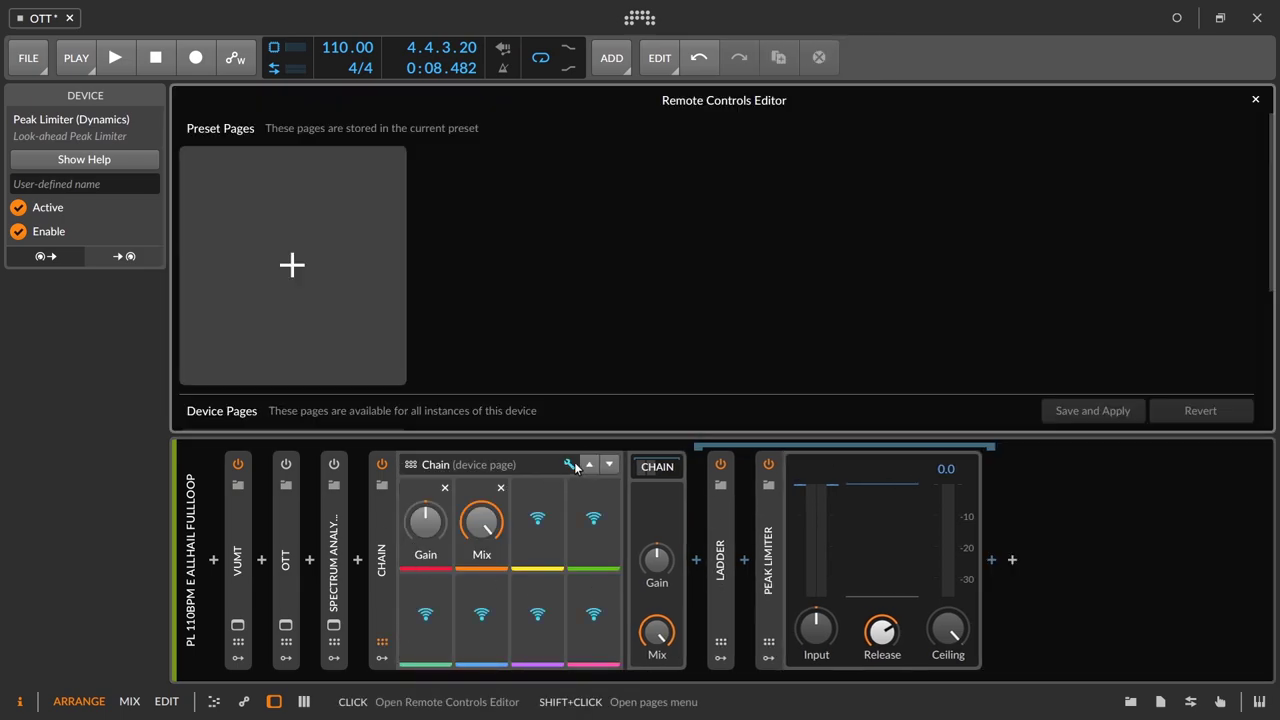
left_click(297, 267)
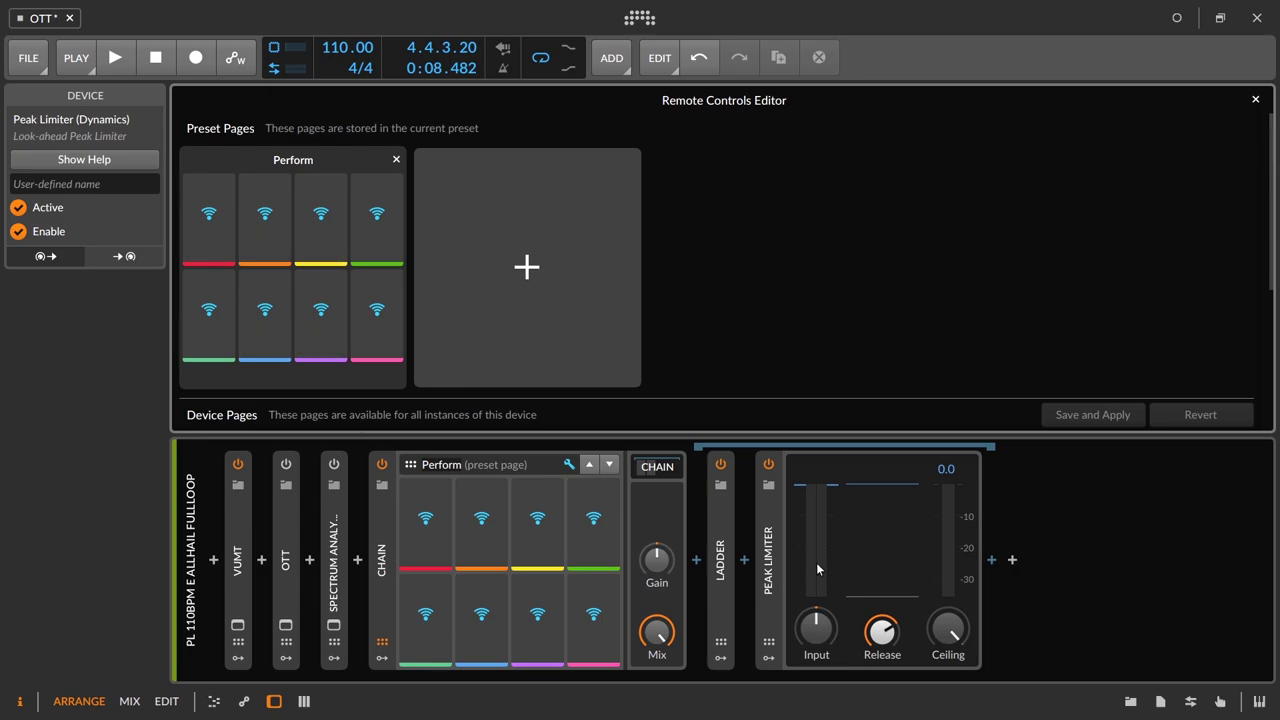
left_click(425, 520)
left_click(948, 630)
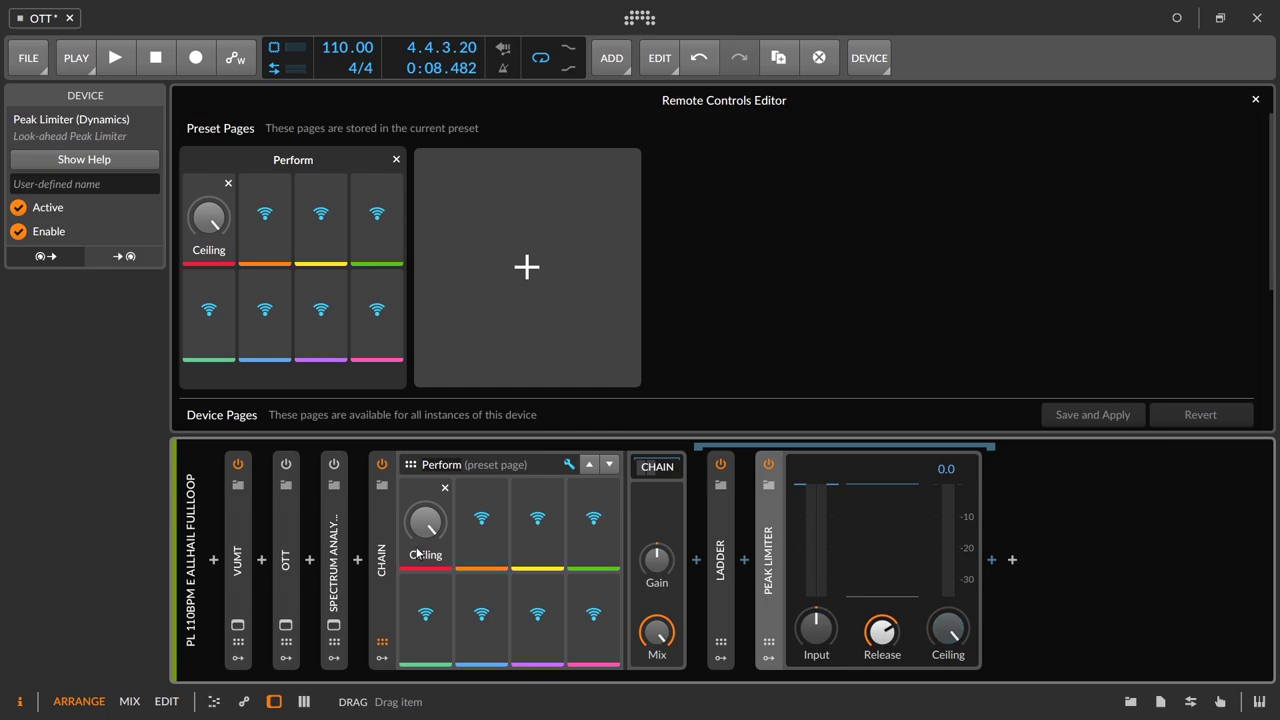
- Rename the mapped Ceiling control to "Peaks" and close the Remote Controls Editor
double_click(224, 255)
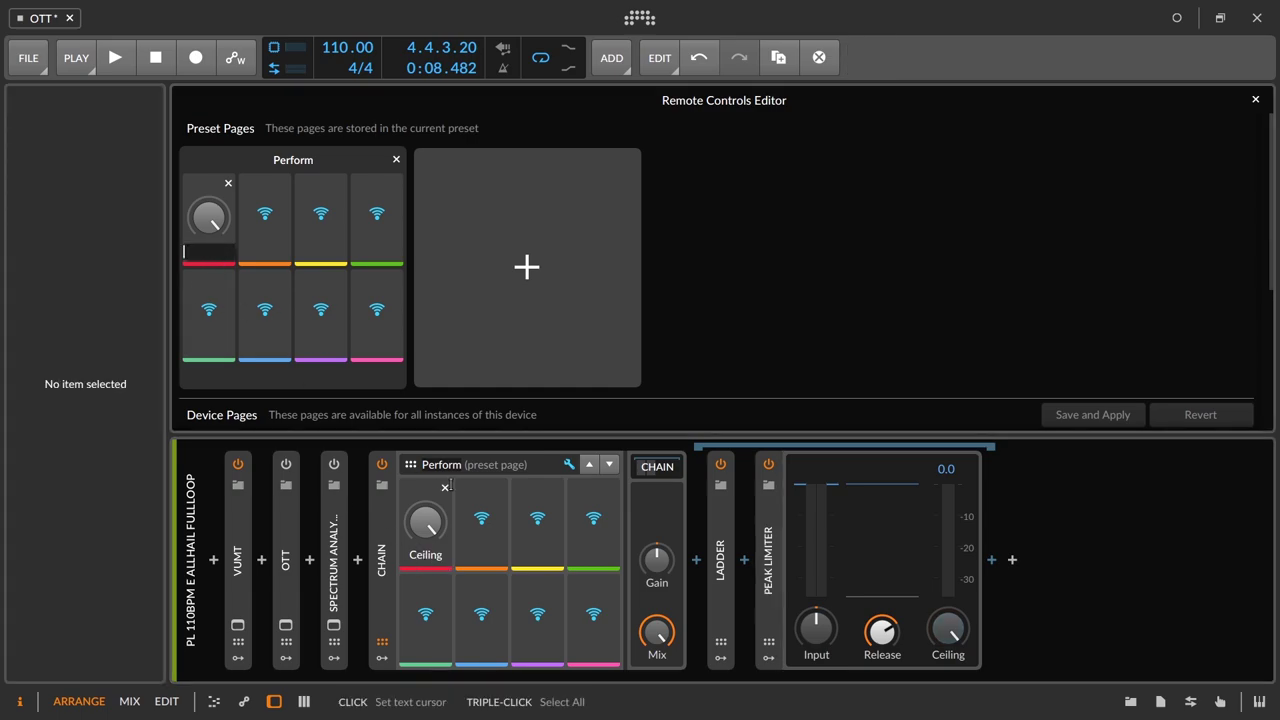
type("Peaks")
key("Return")
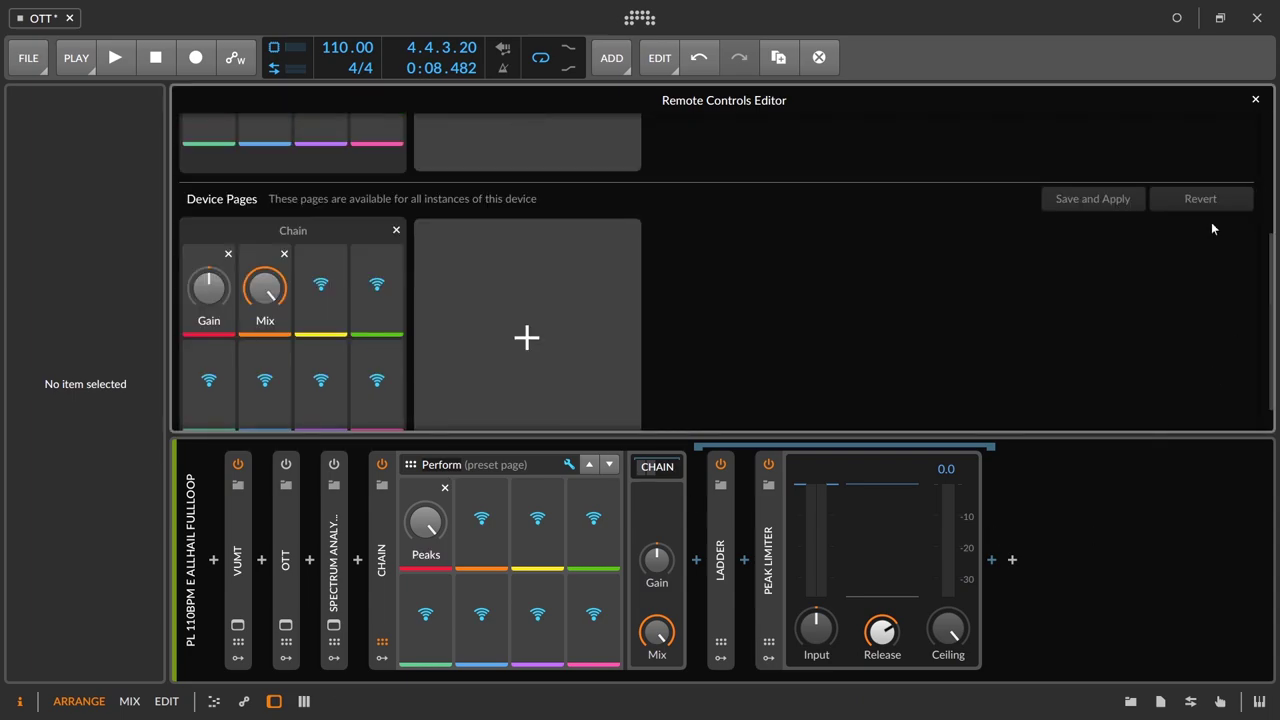
left_click(1255, 100)
- With the loop playing, lower the Peaks control until the limiter catches the peaks, and shorten the Peak Limiter's release
key("space")
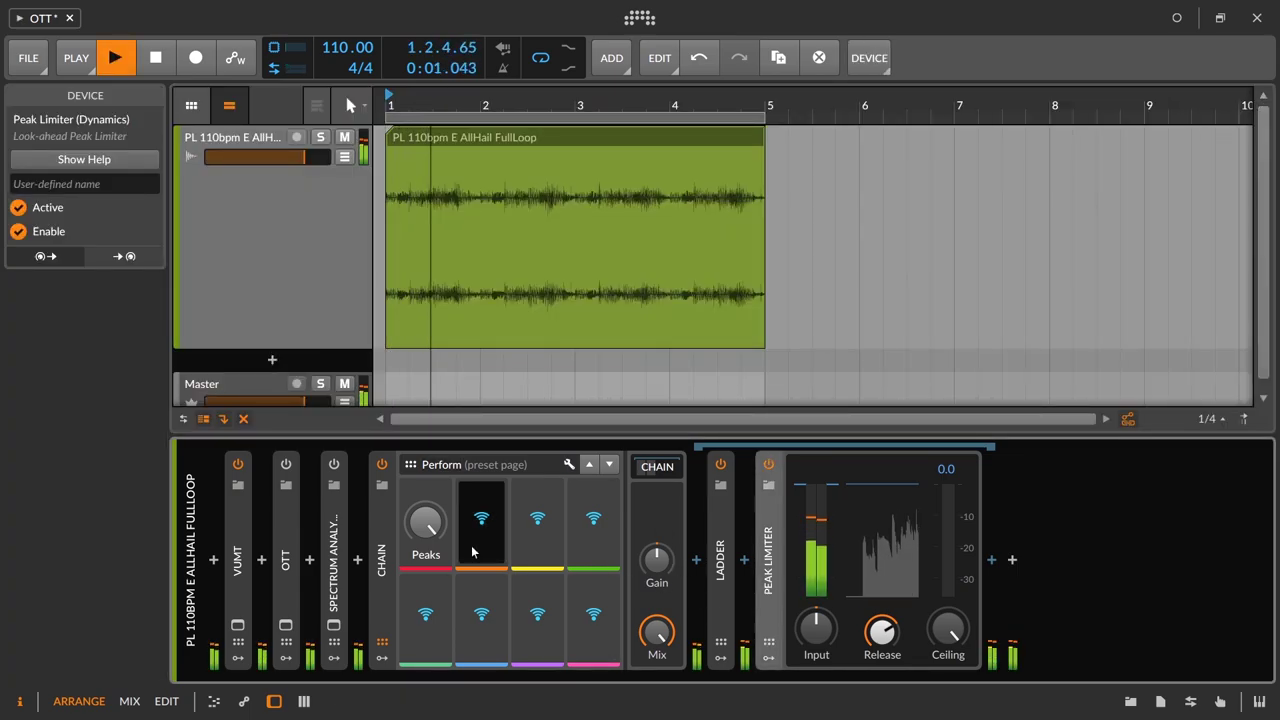
left_click_drag(434, 532, 434, 545)
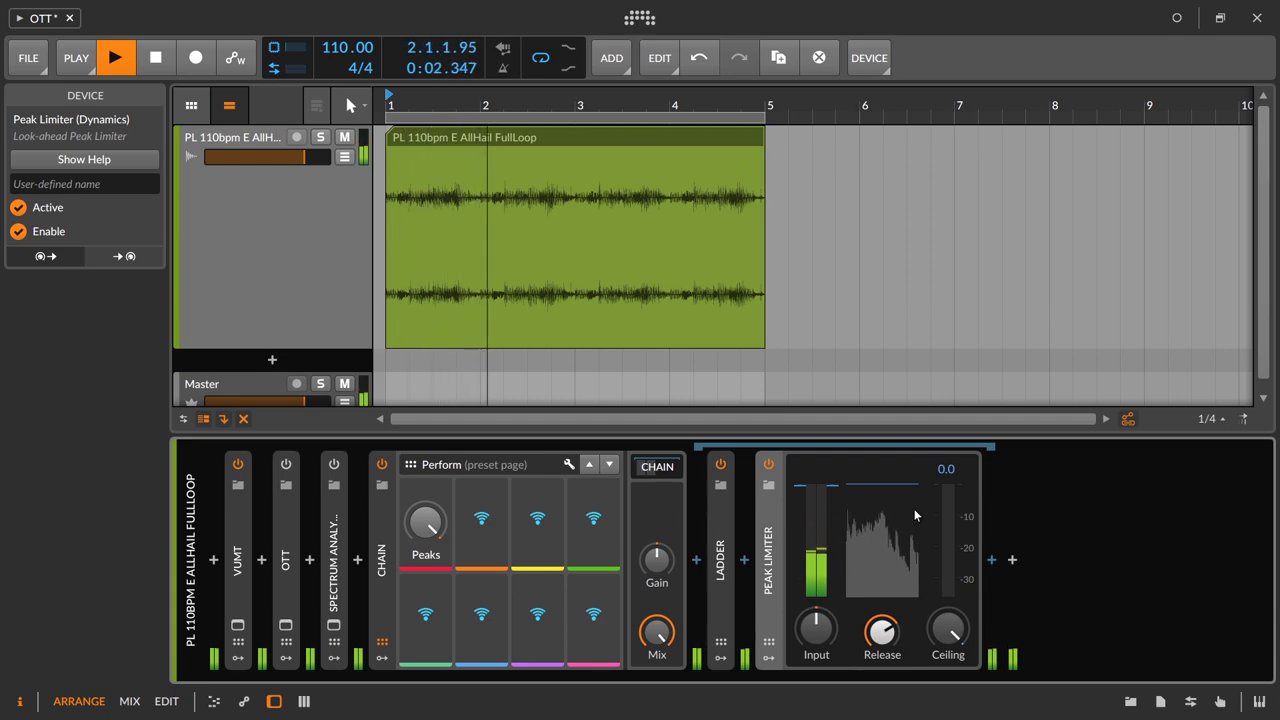
left_click_drag(425, 522, 425, 623)
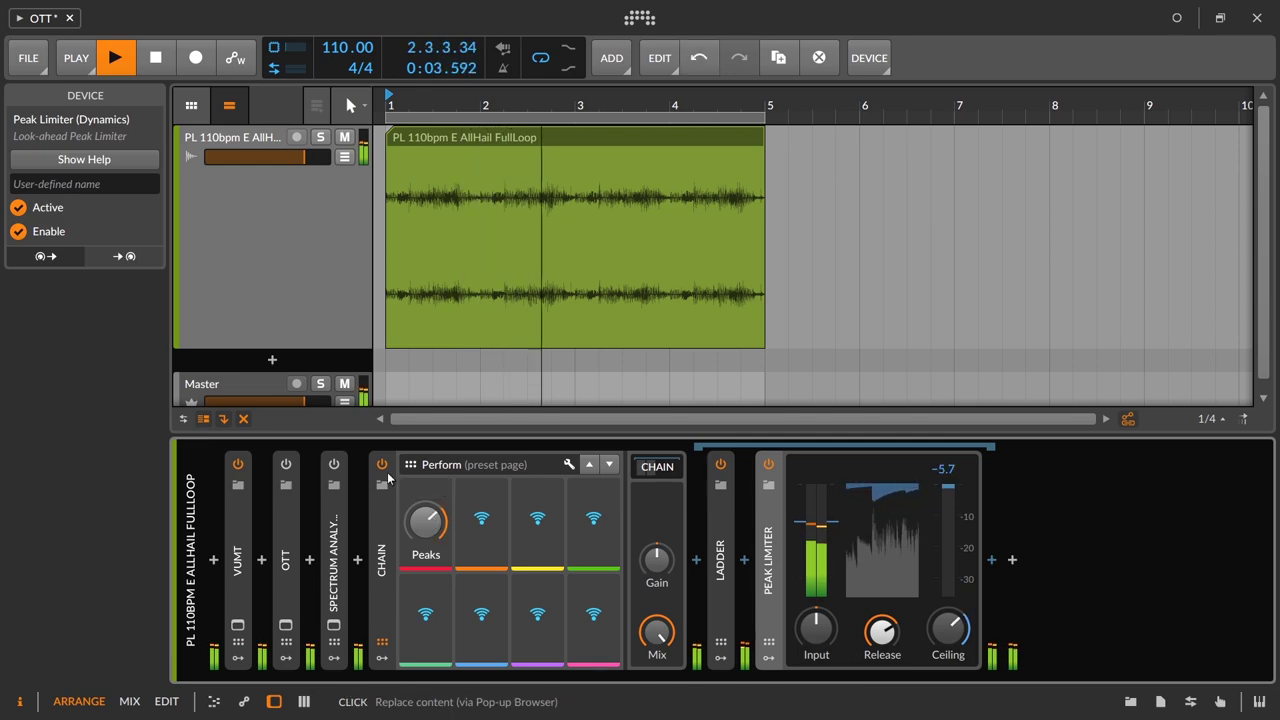
left_click_drag(882, 630, 882, 680)
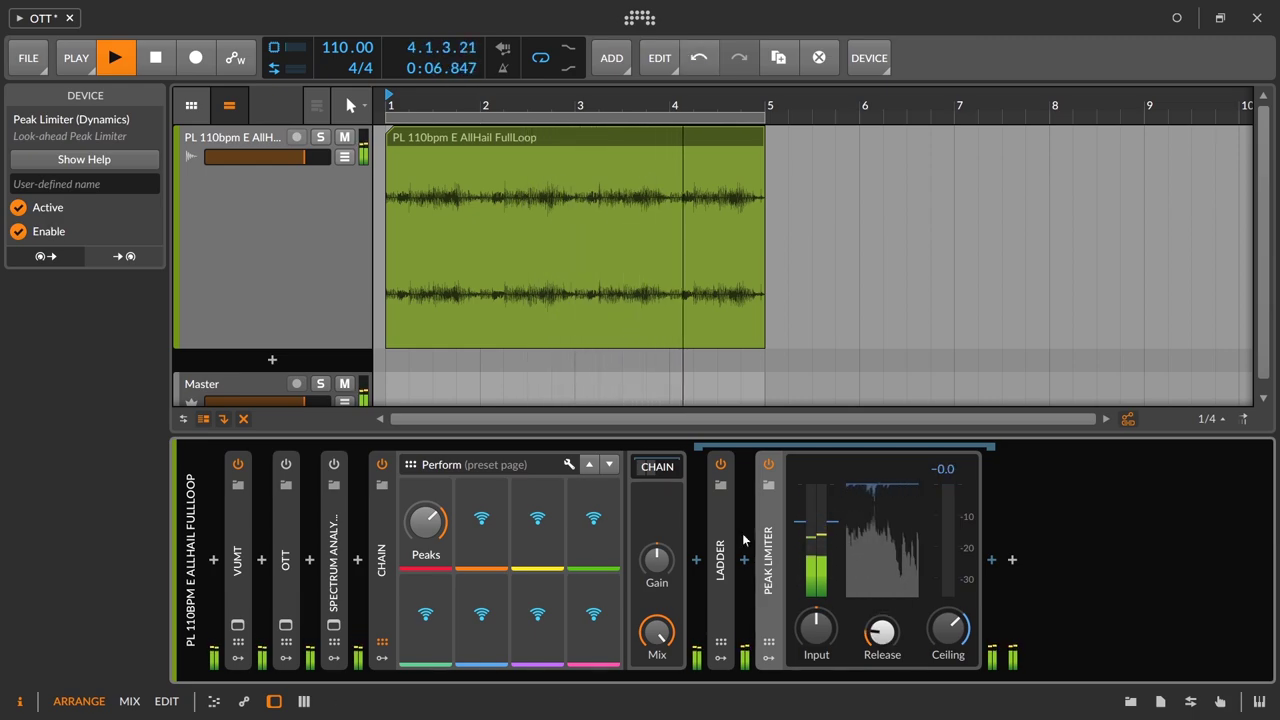
- Compare the loop with the whole Chain bypassed and active, collapse the Peak Limiter and stop playback
left_click(381, 466)
left_click(381, 466)
left_click(381, 466)
left_click(381, 466)
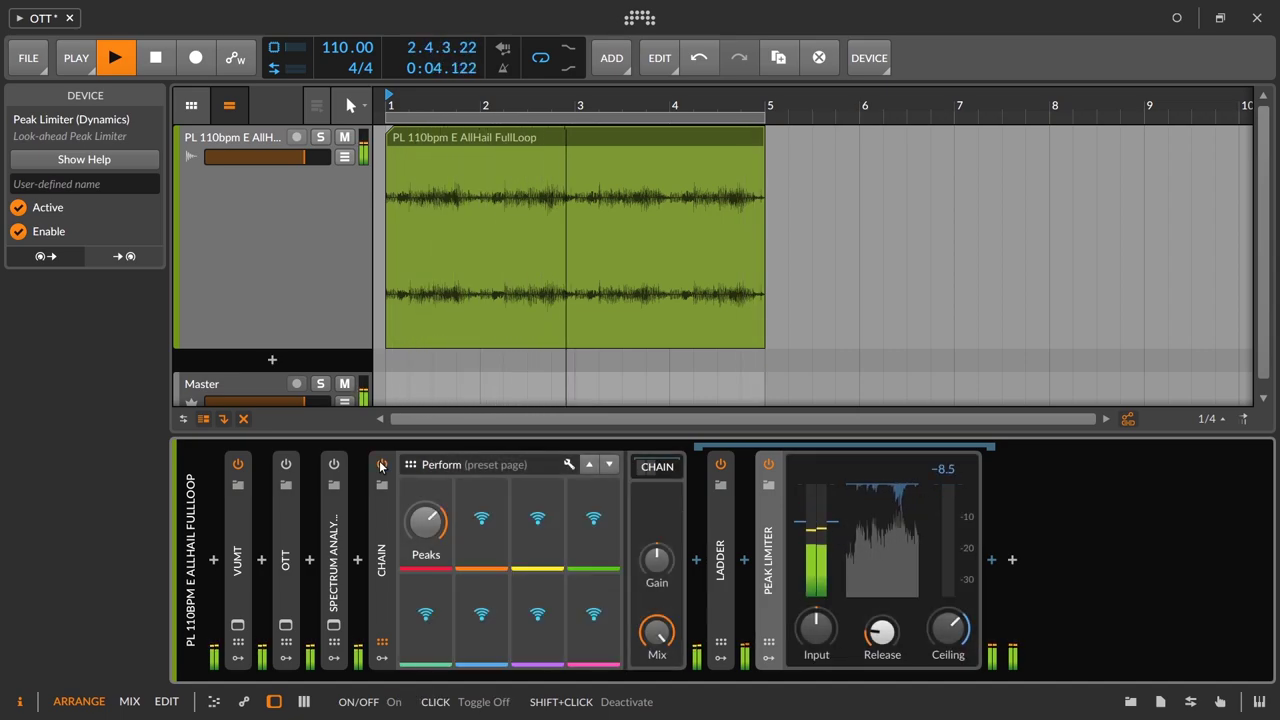
left_click(381, 466)
left_click(381, 466)
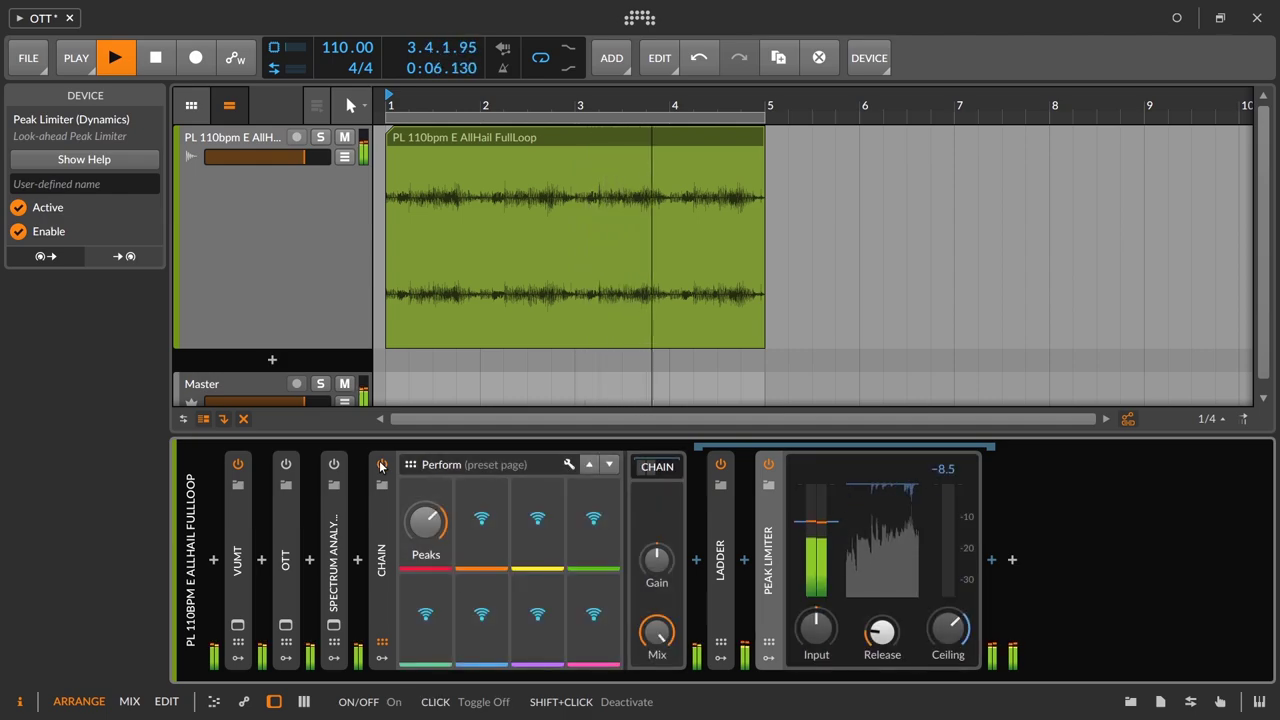
double_click(768, 558)
key("space")
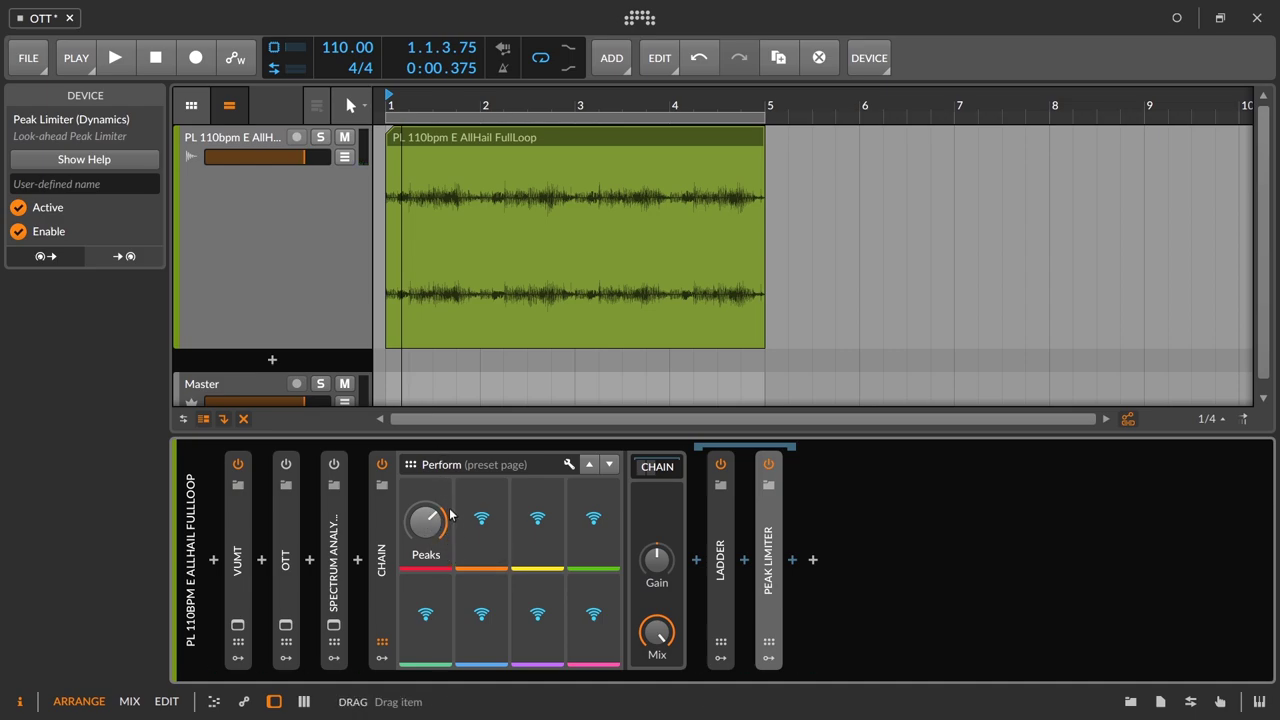
- During playback, sweep the Peaks control from about -0.1 dB down to -17.7 dB and back up to a moderate ceiling, checking the limiter's gain reduction
mouse_move(425, 520)
left_mouse_down()
mouse_move(423, 536)
mouse_move(437, 526)
left_mouse_up()
key("space")
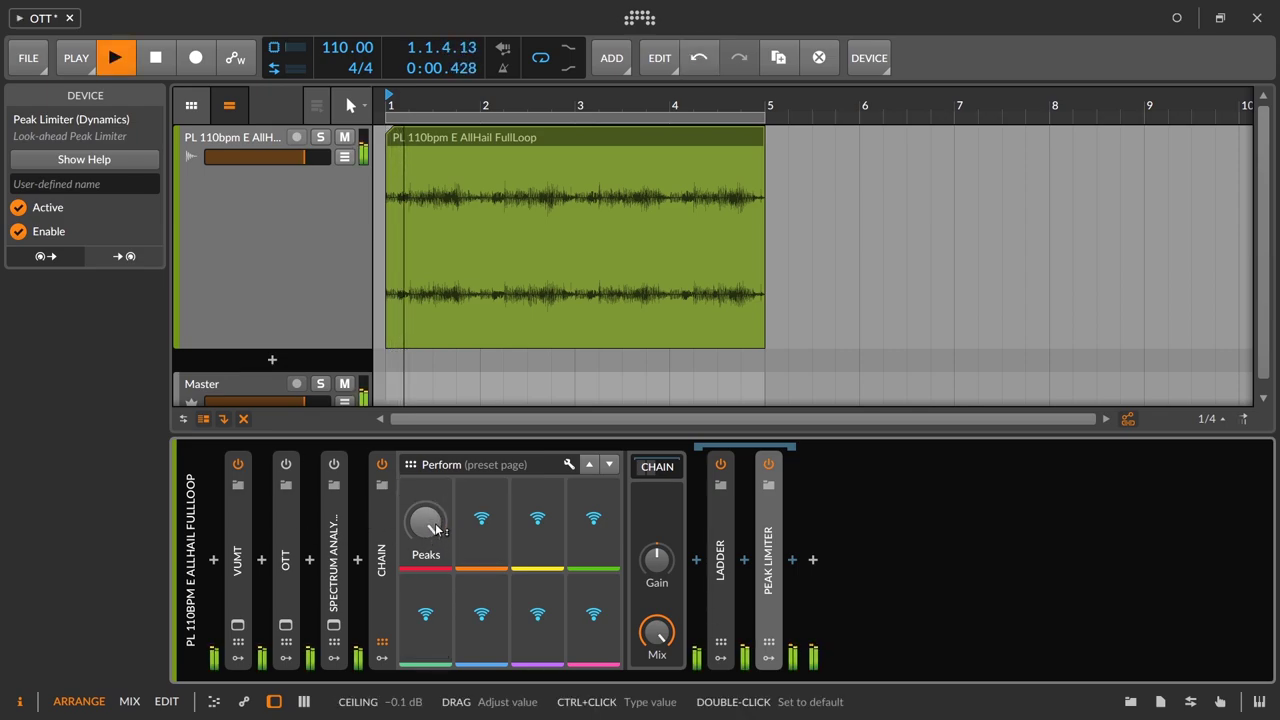
left_click_drag(437, 531, 437, 544)
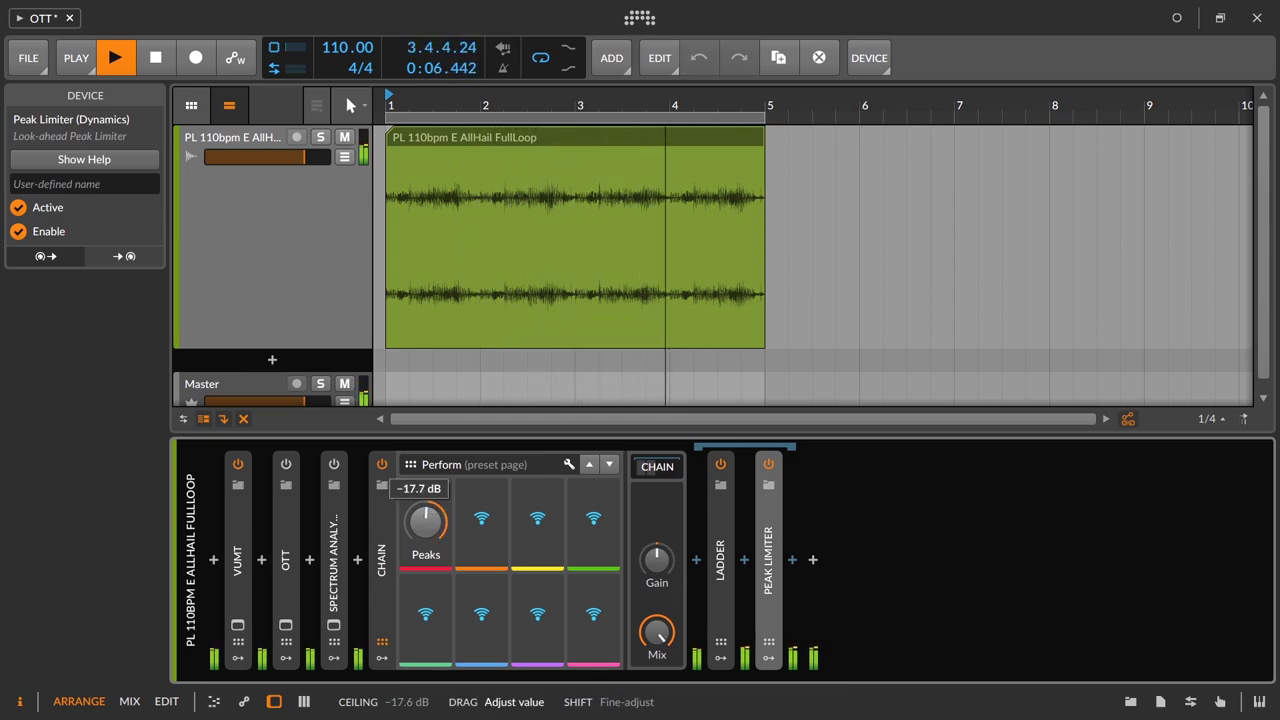
left_click_drag(440, 540, 440, 539)
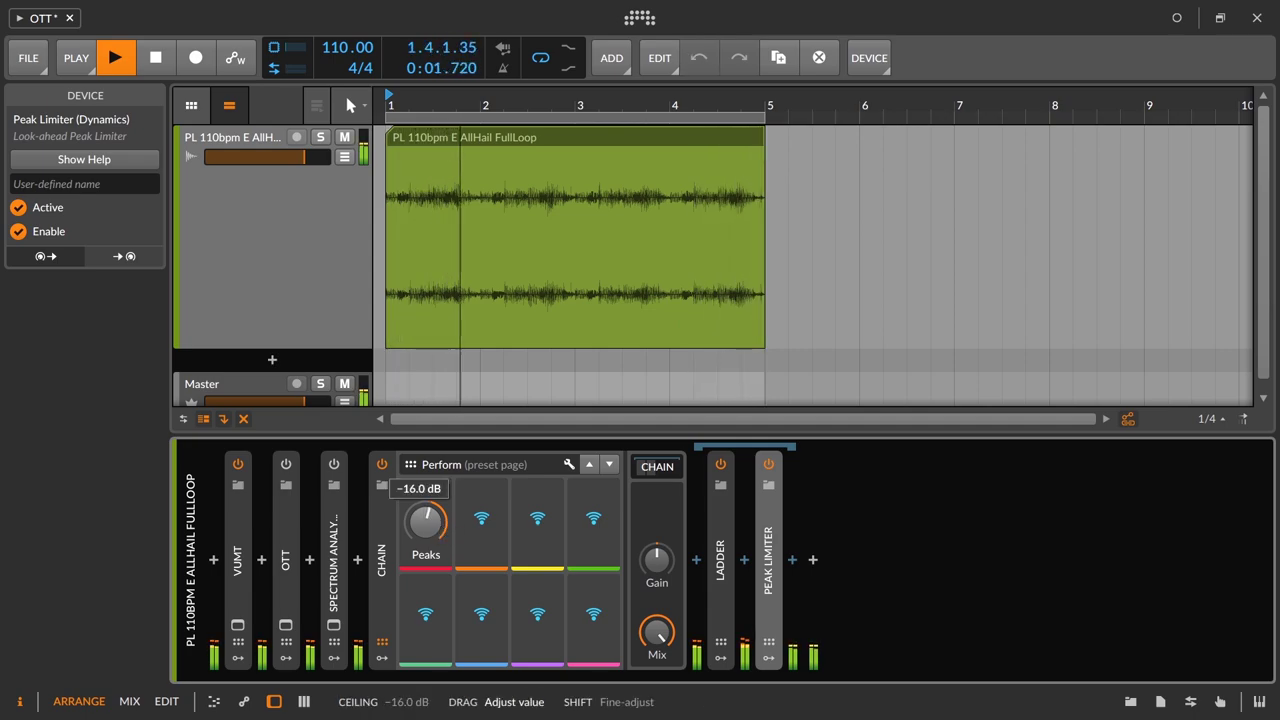
left_click_drag(440, 539, 440, 535)
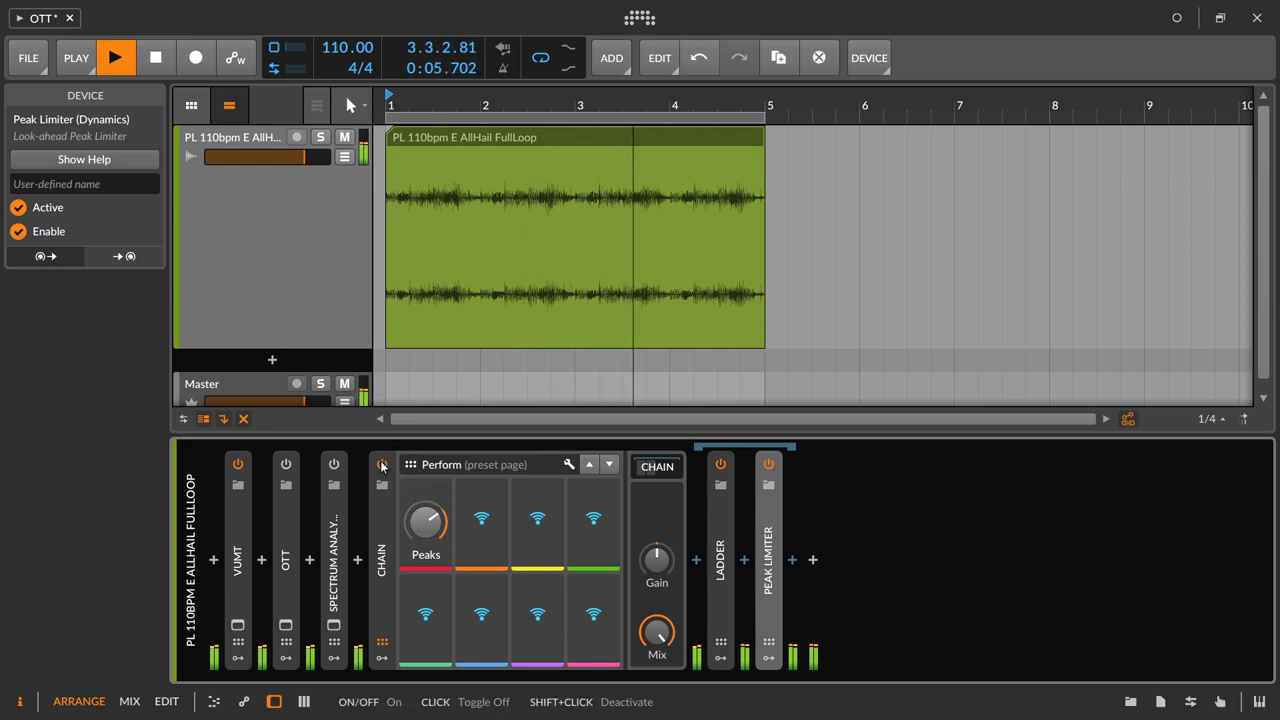
left_click_drag(435, 528, 435, 532)
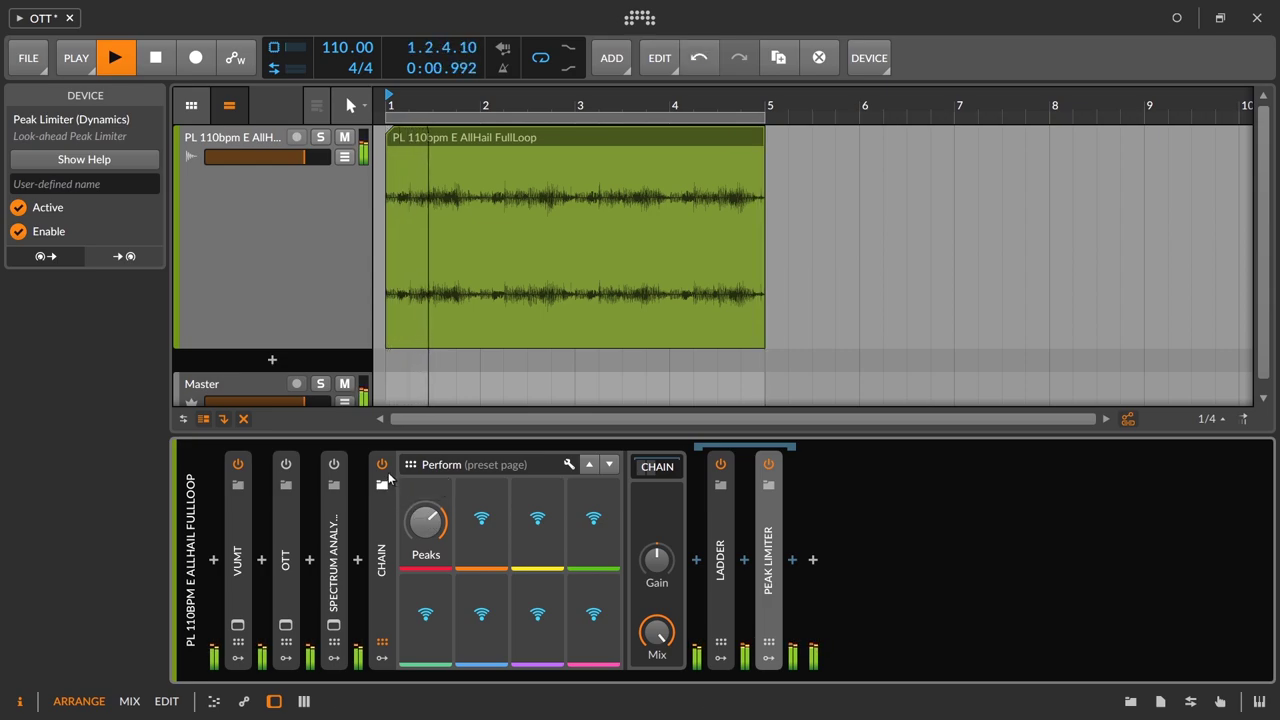
double_click(767, 548)
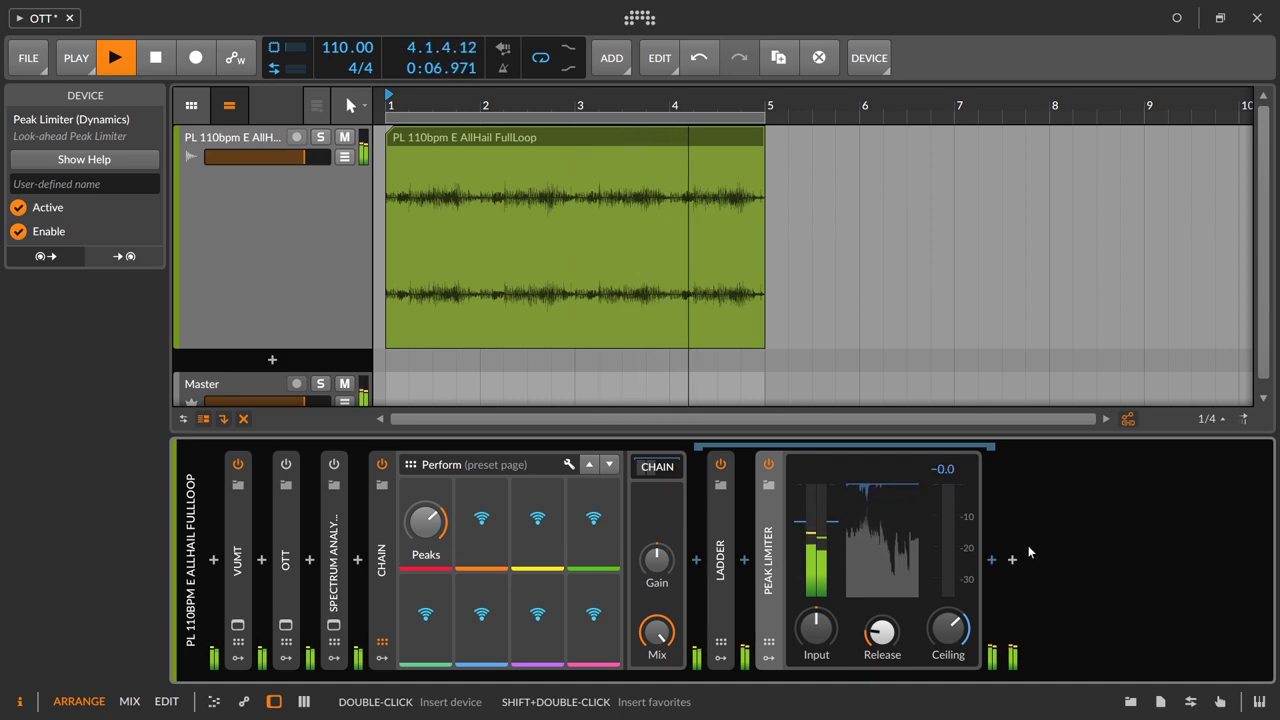
key("space")
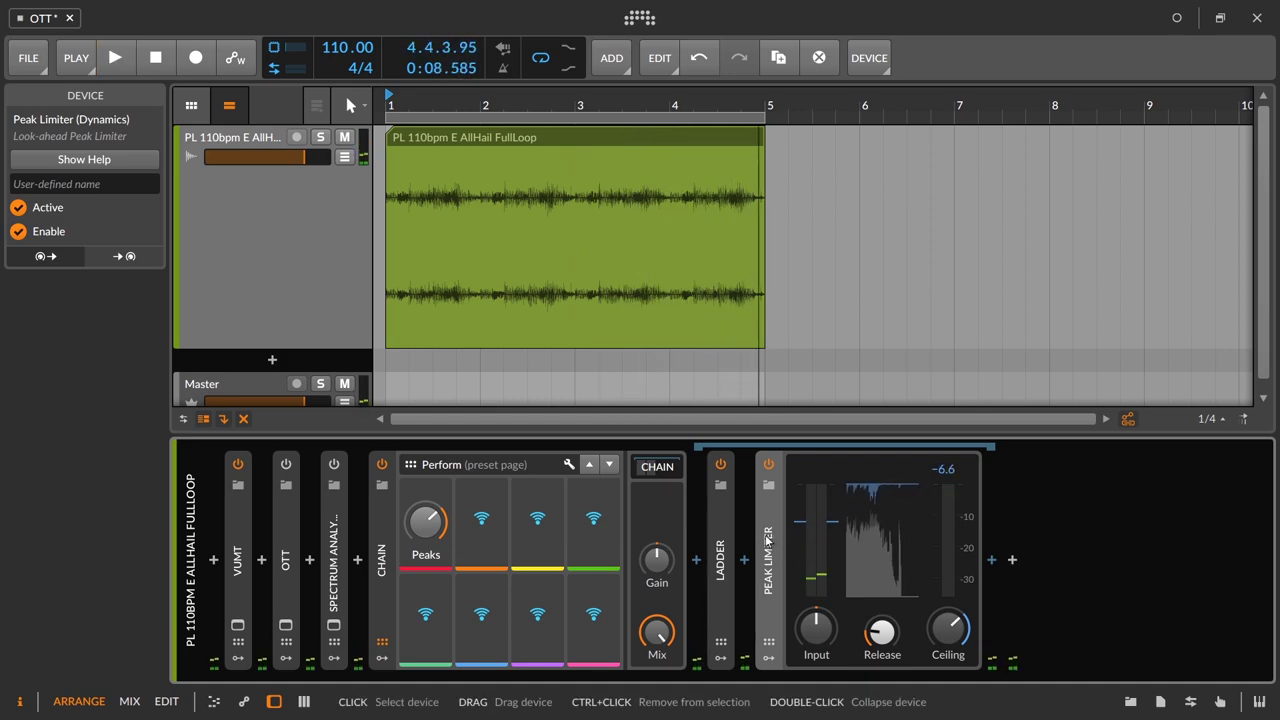
double_click(767, 535)
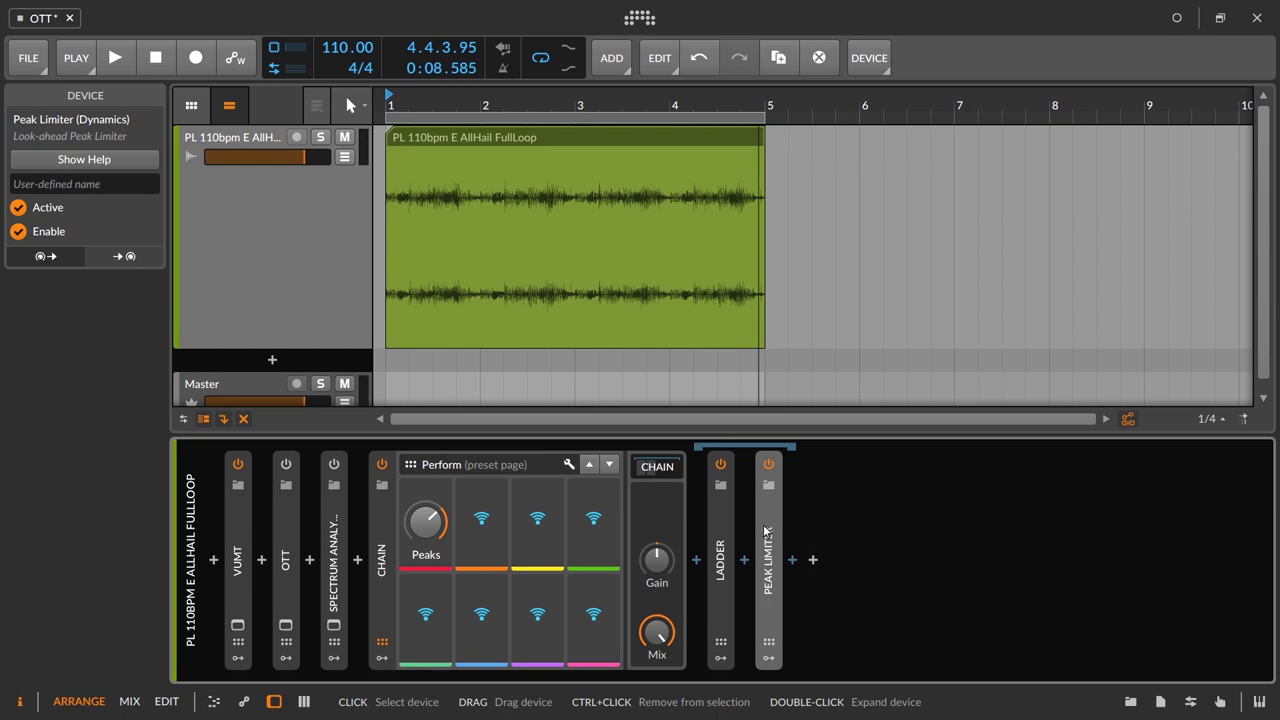
- Examine the loop's waveform peaks in an enlarged audio editor and return to the device chain
double_click(505, 150)
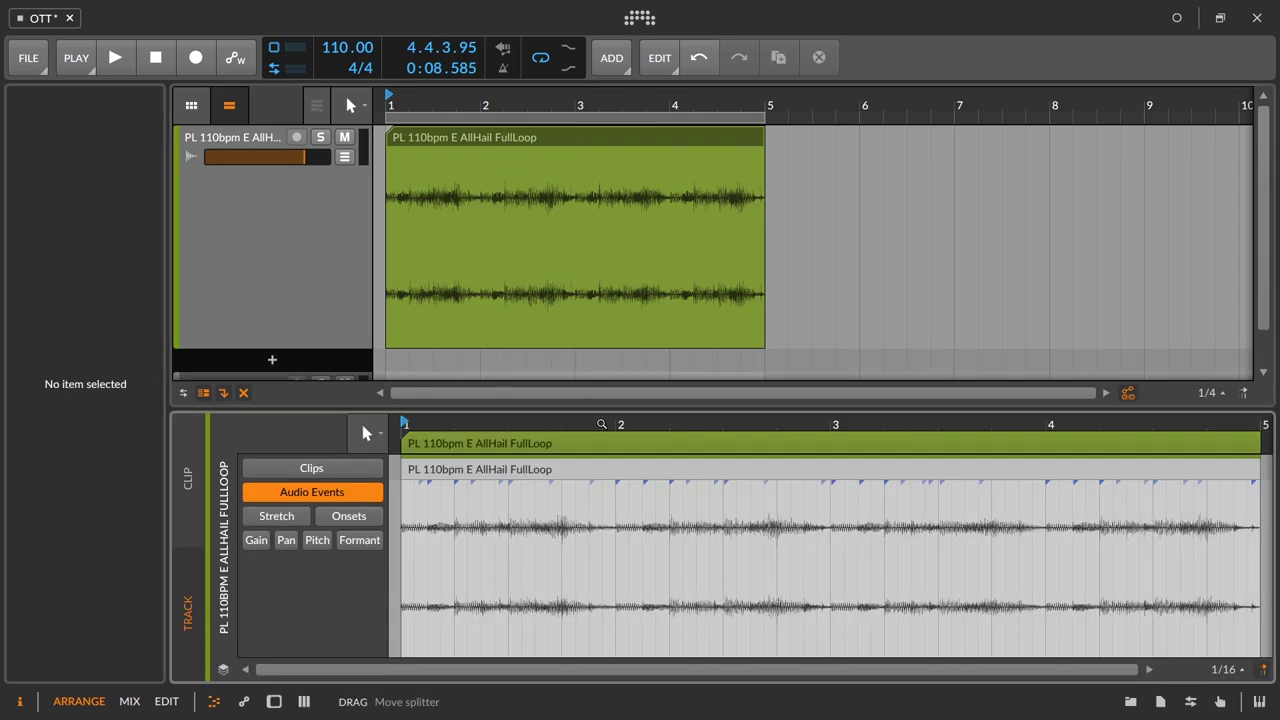
left_click_drag(620, 406, 624, 164)
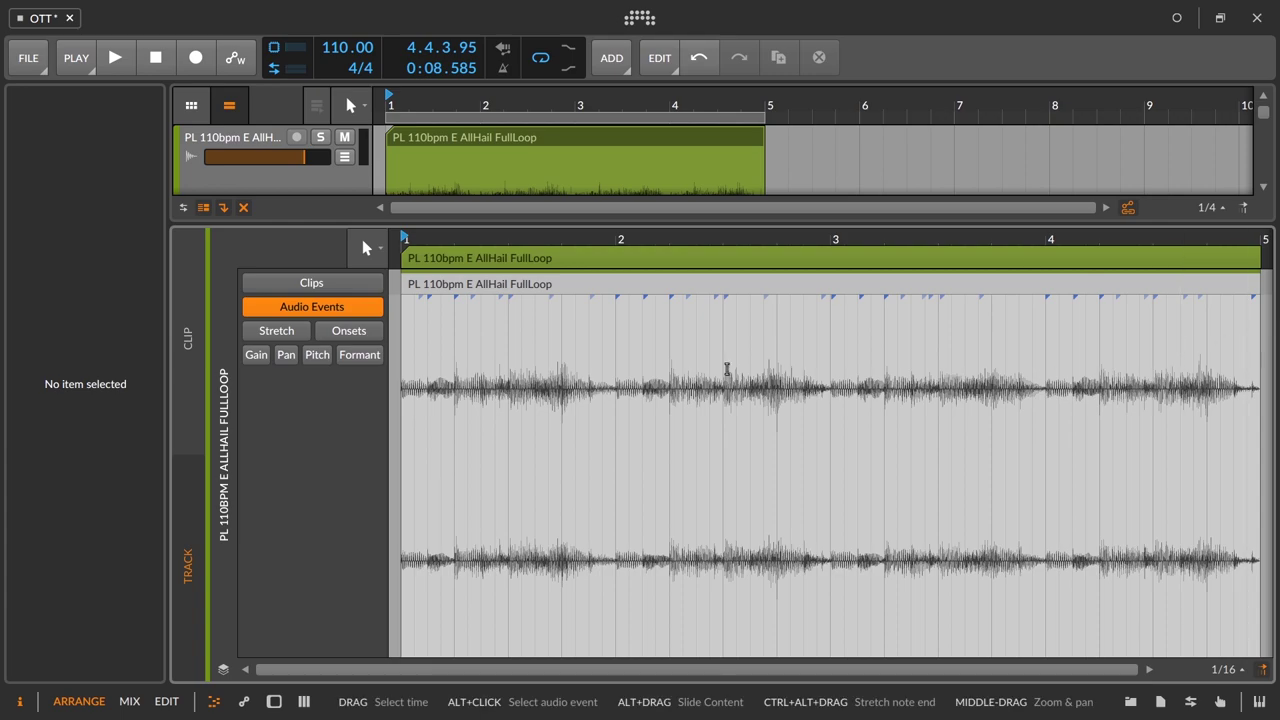
left_click_drag(362, 226, 362, 466)
key("d")
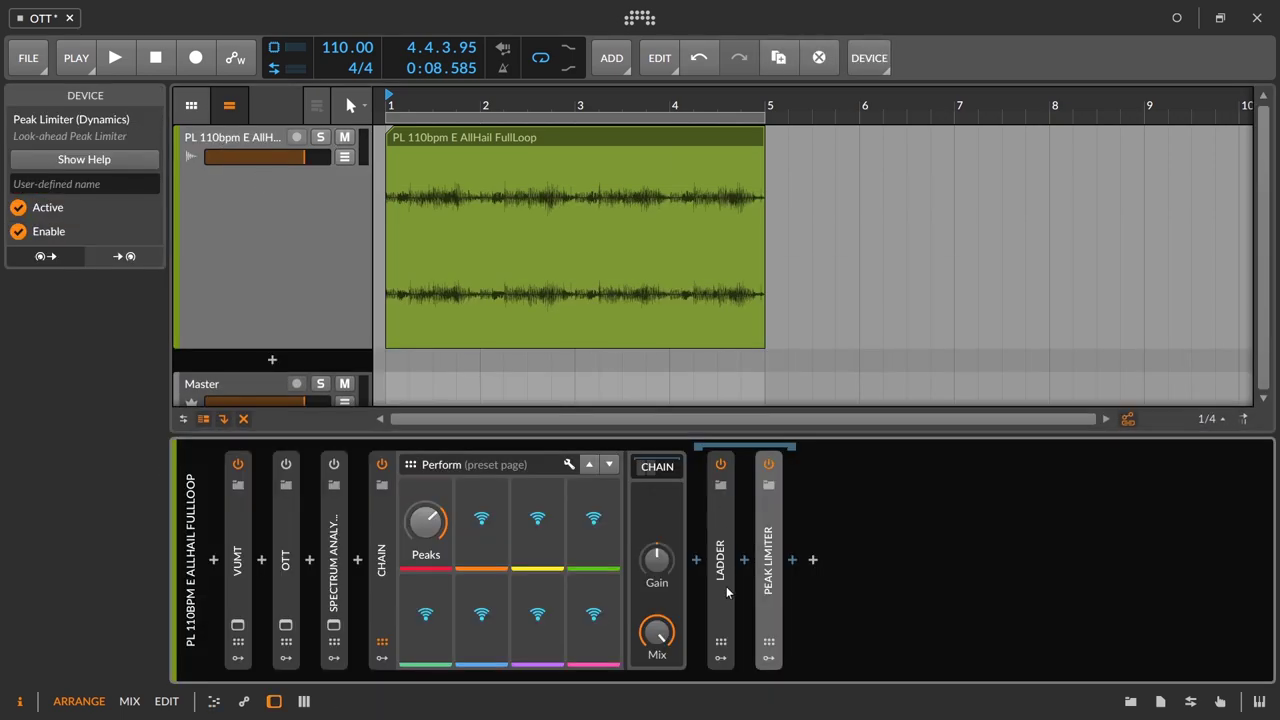
- Insert a Multiband FX-3 after the Peak Limiter inside the Chain container
left_click(793, 561)
type("mul")
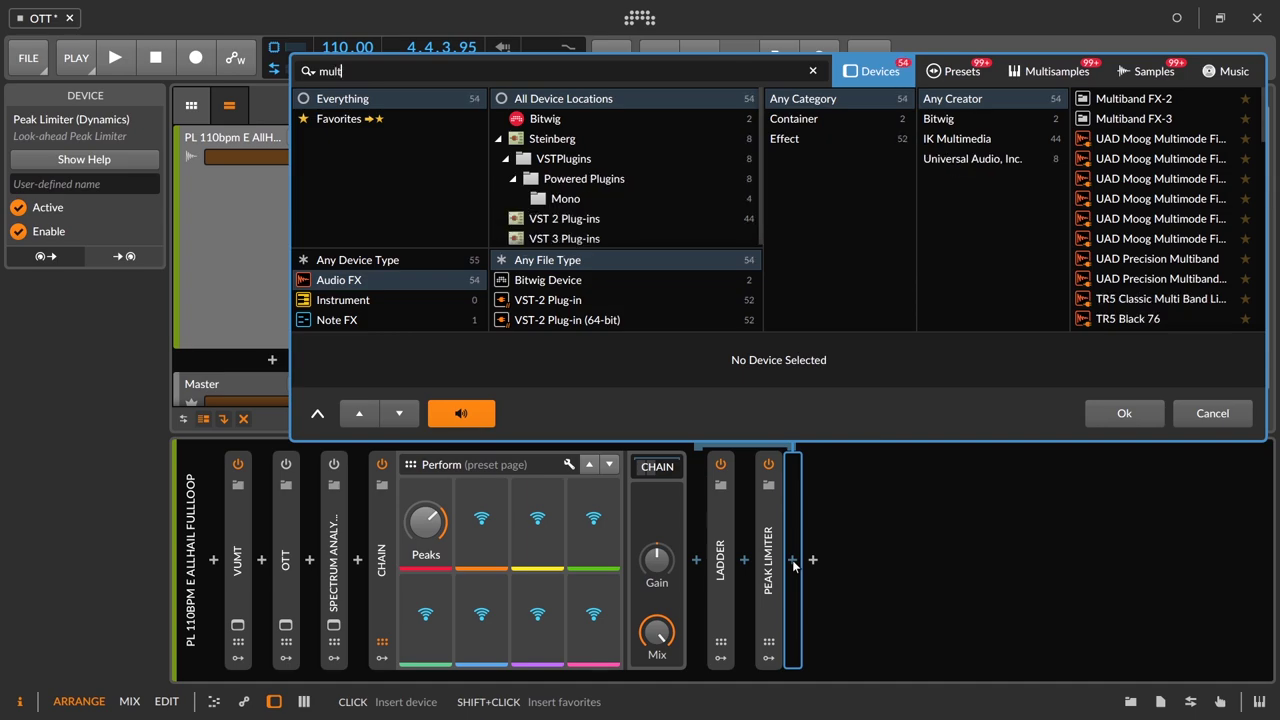
type("t")
left_click(1122, 118)
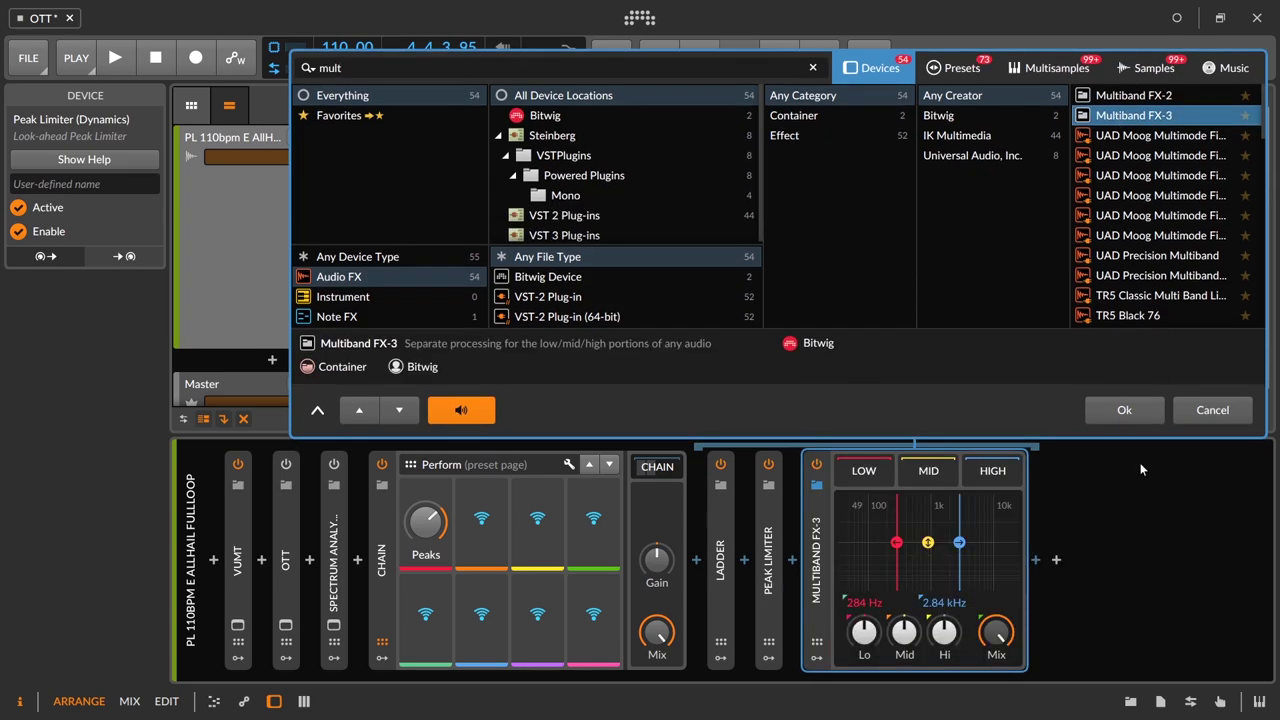
left_click(1117, 414)
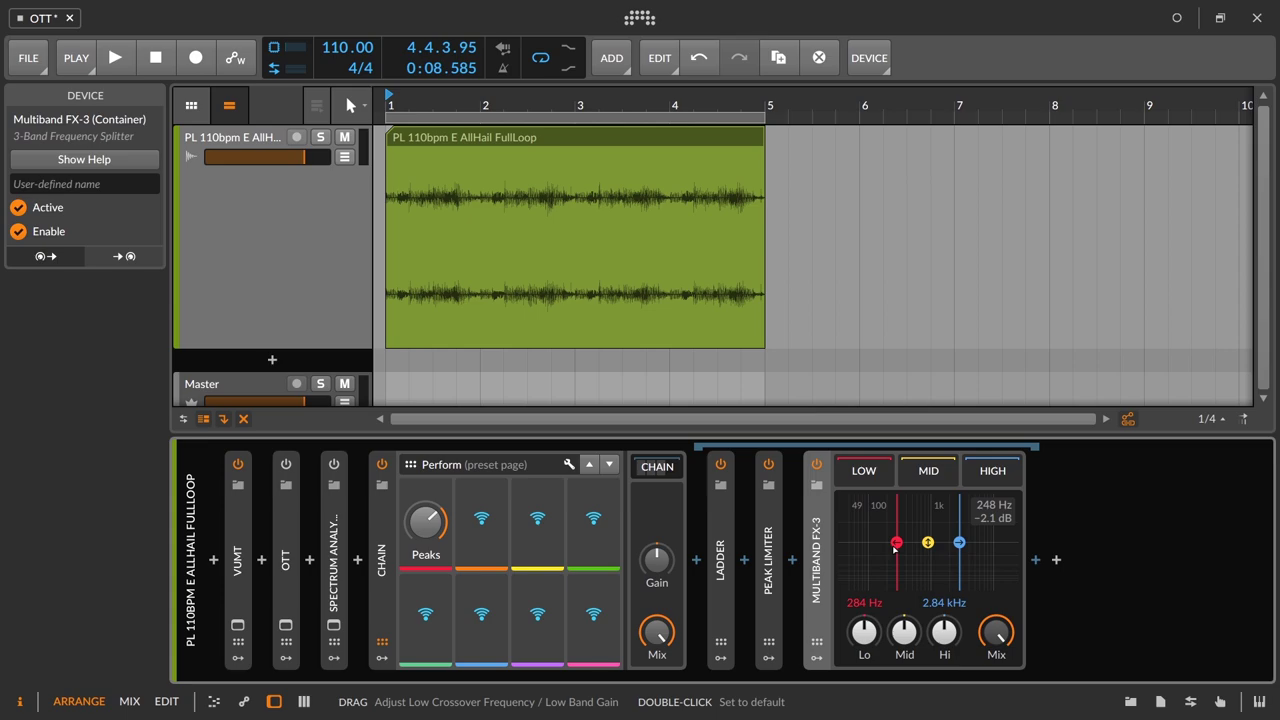
- Turn down the Mid and Hi bands of the Multiband FX-3 and set its low crossover to 262 Hz with the loop playing
left_click_drag(904, 632, 944, 655)
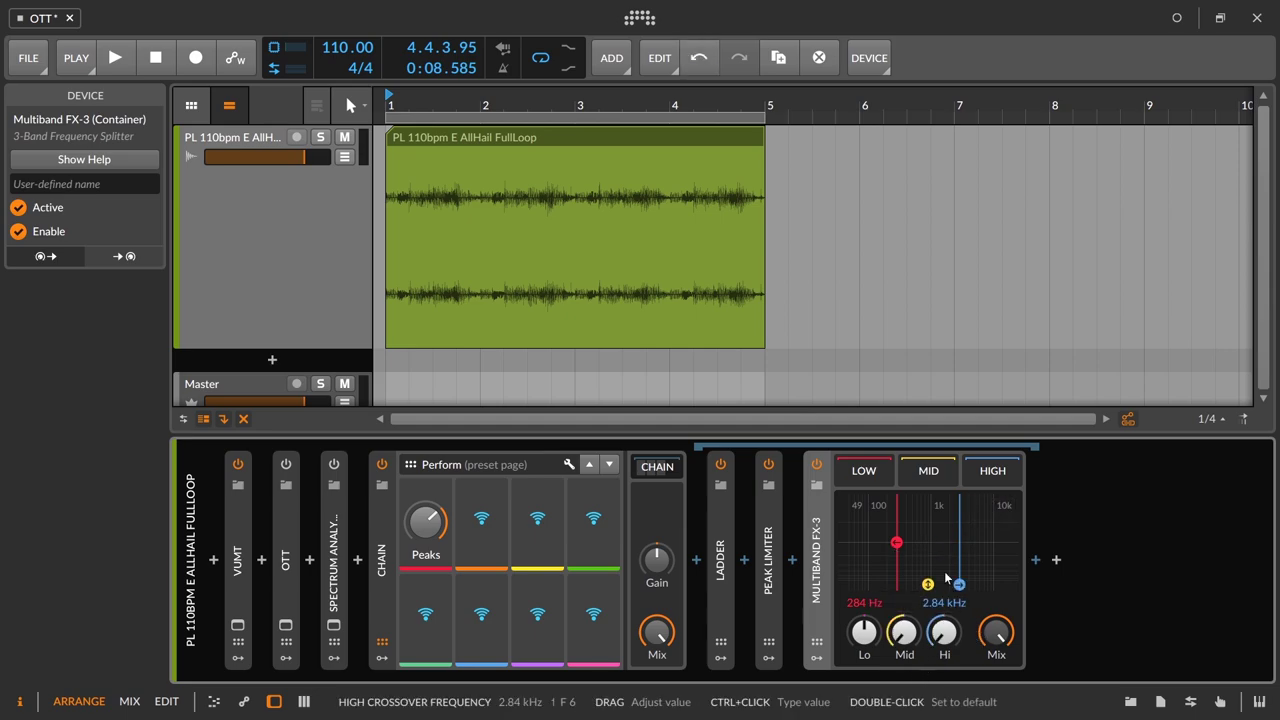
key("space")
left_click_drag(896, 542, 894, 542)
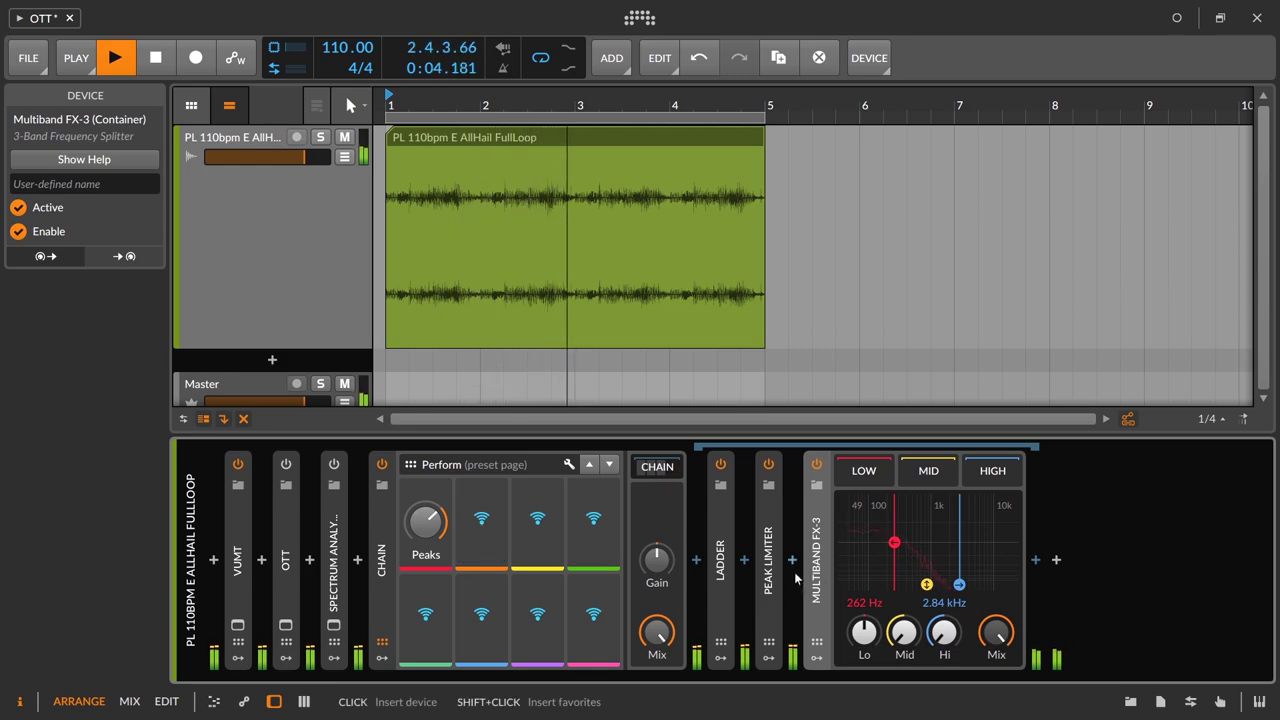
- Map the Multiband FX-3's low and high crossover frequencies to the second and third slots of the Chain's Perform page
left_click(487, 553)
left_click(894, 530)
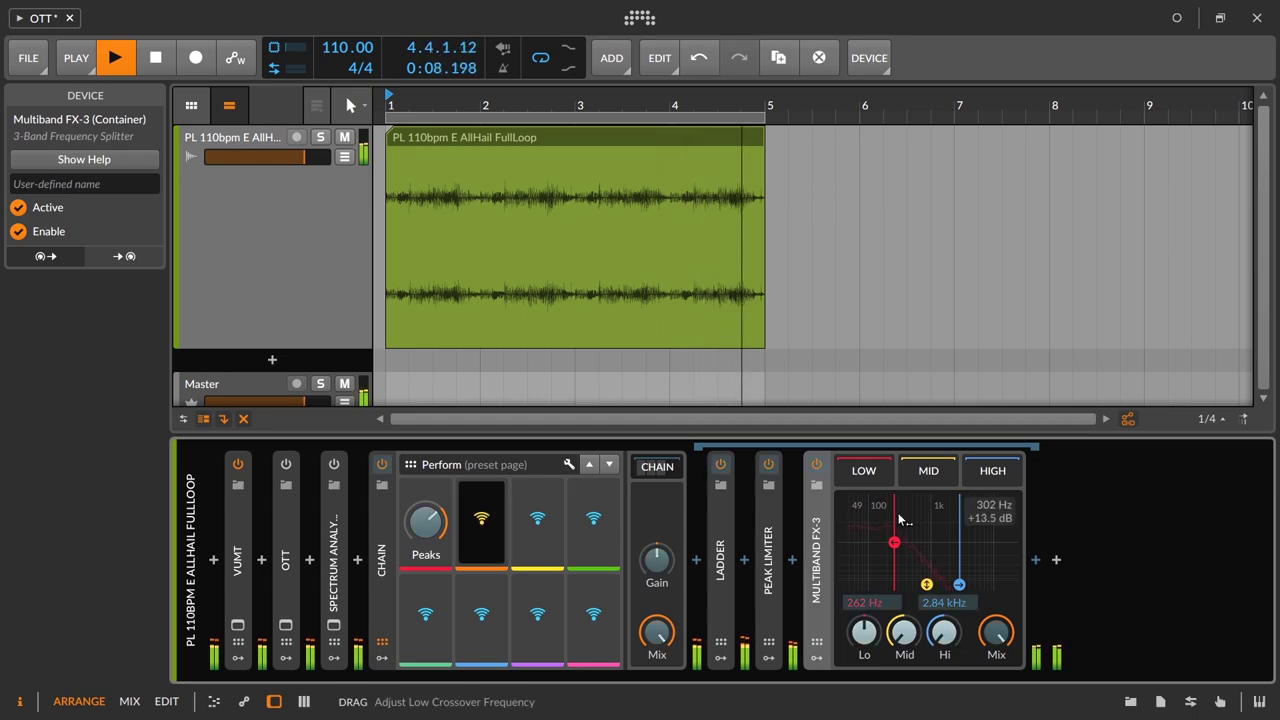
left_click(894, 530)
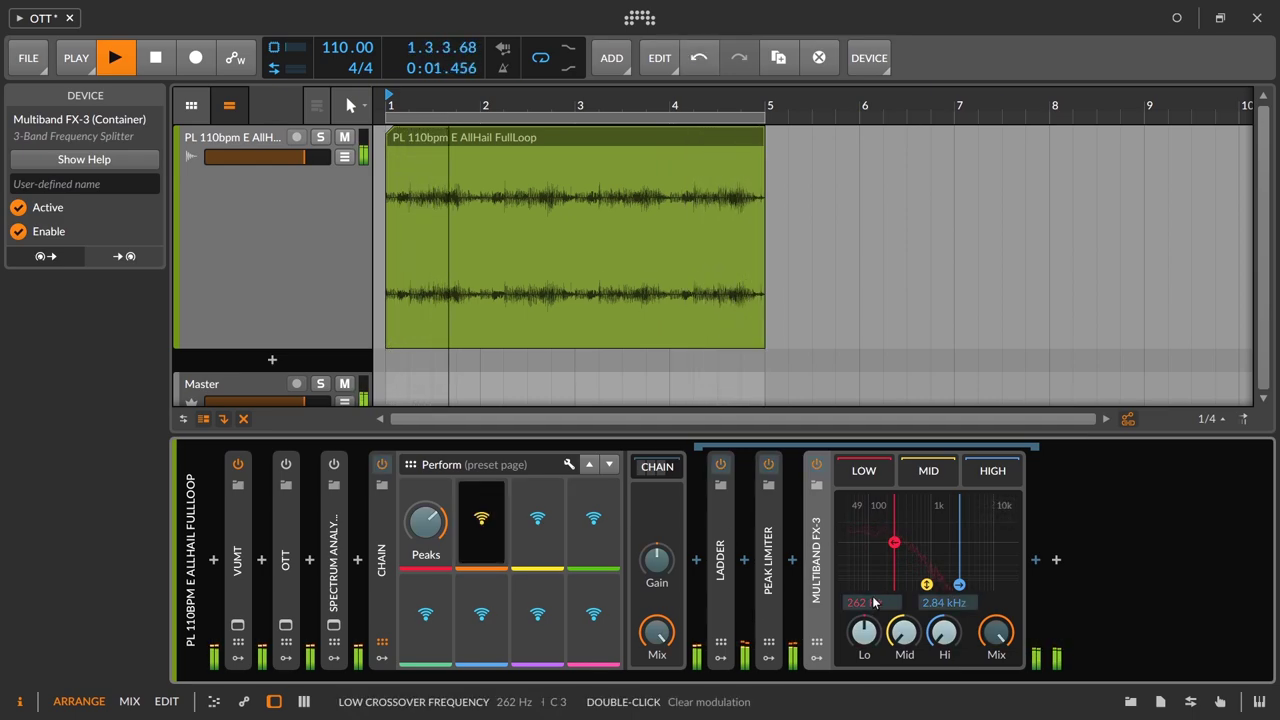
left_click(944, 602)
- Rename the low crossover remote control to "Low X"
double_click(486, 555)
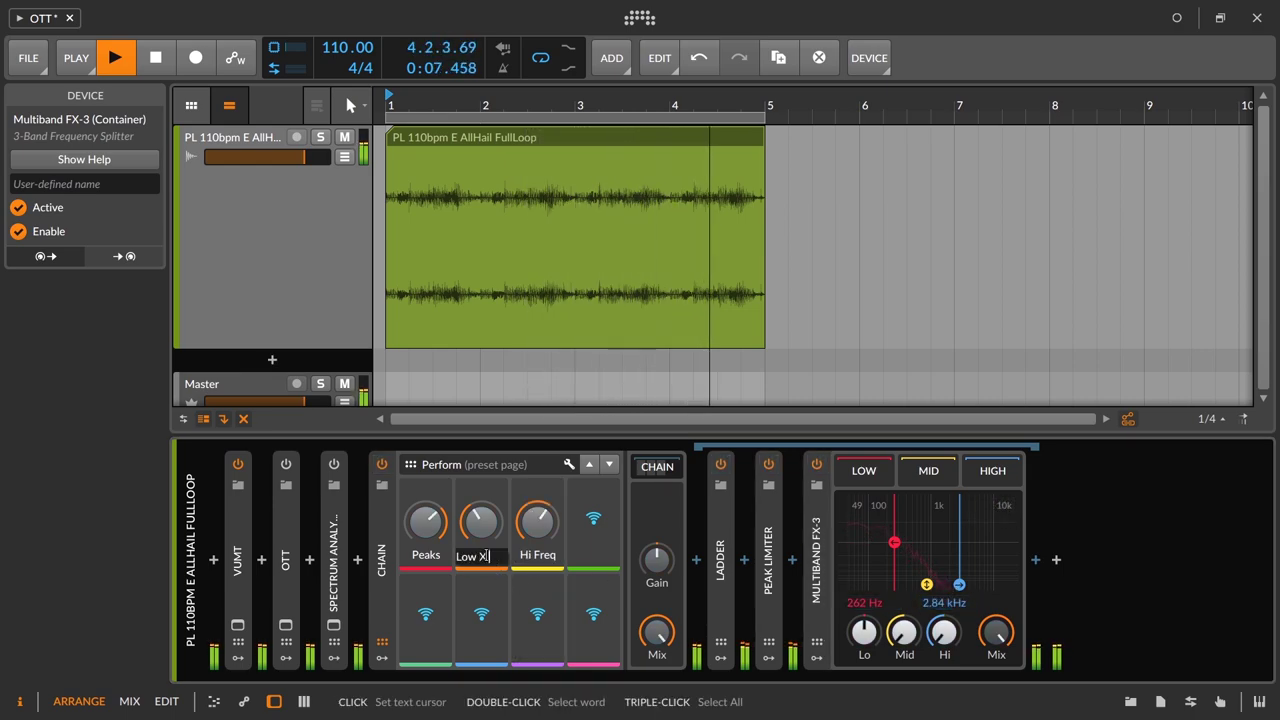
key("Return")
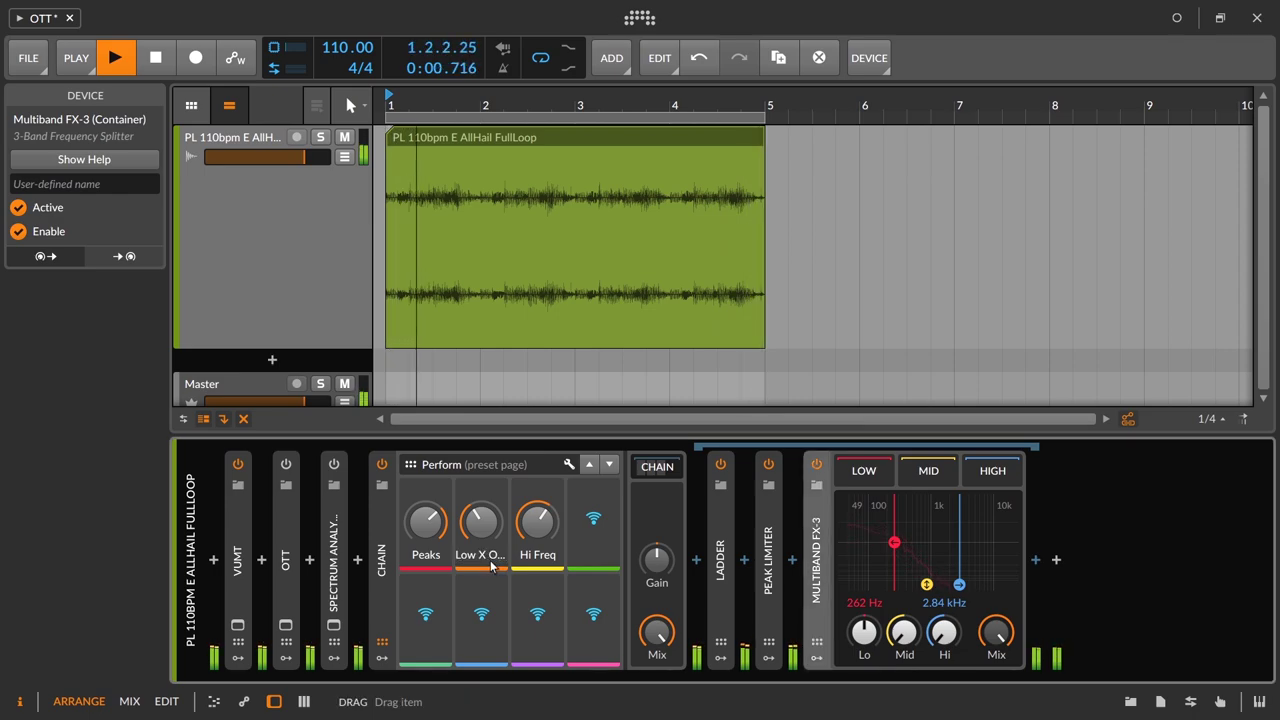
double_click(493, 558)
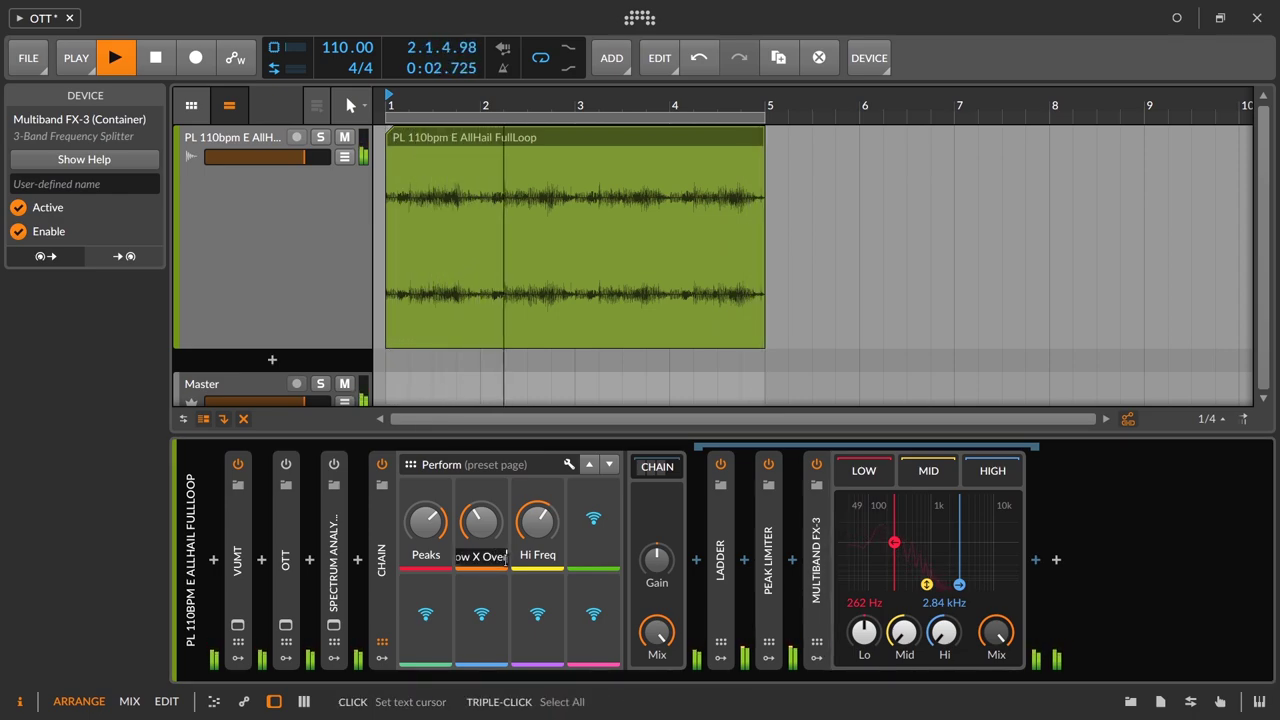
key("Return")
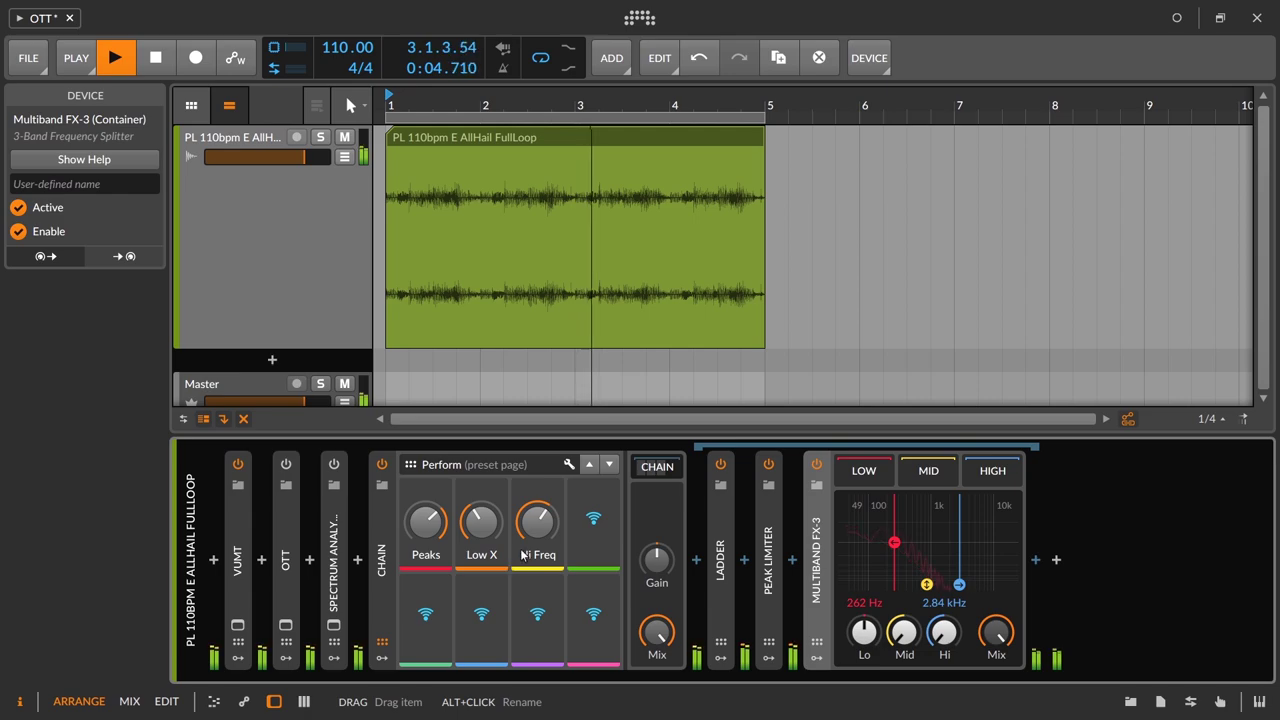
- Rename the high crossover remote control to "High X"
double_click(539, 557)
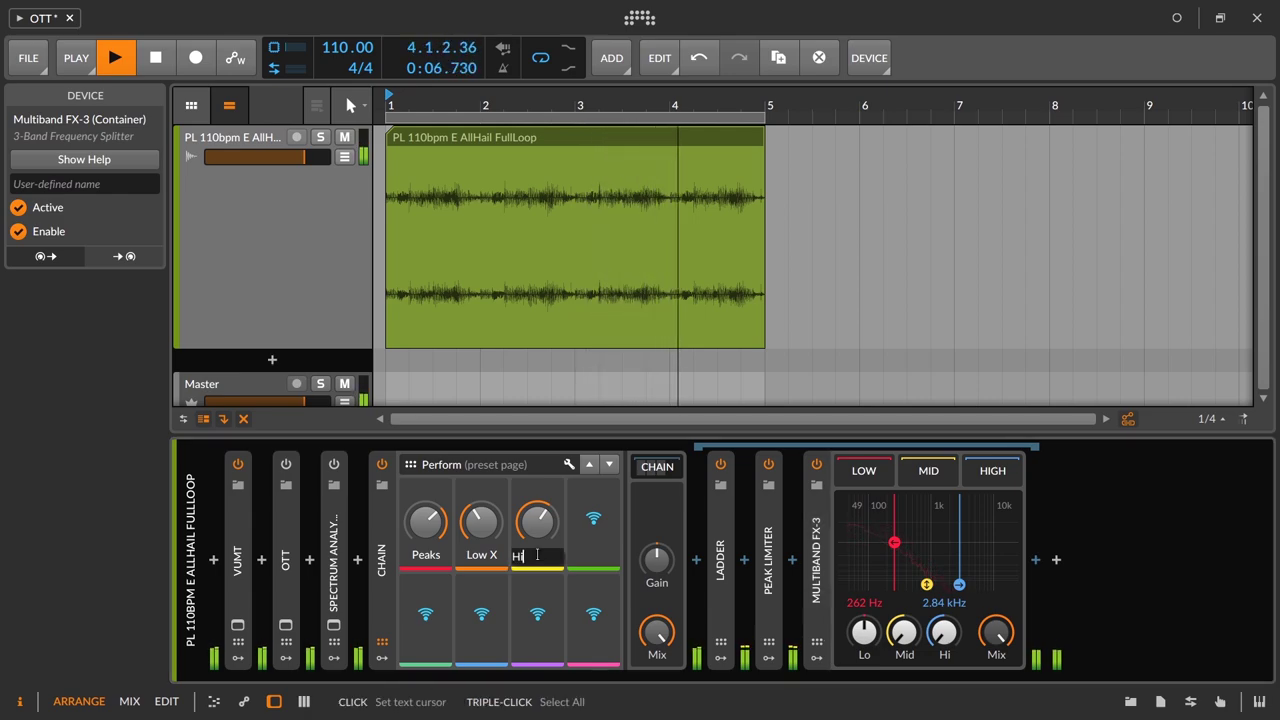
type("High X")
key("Return")
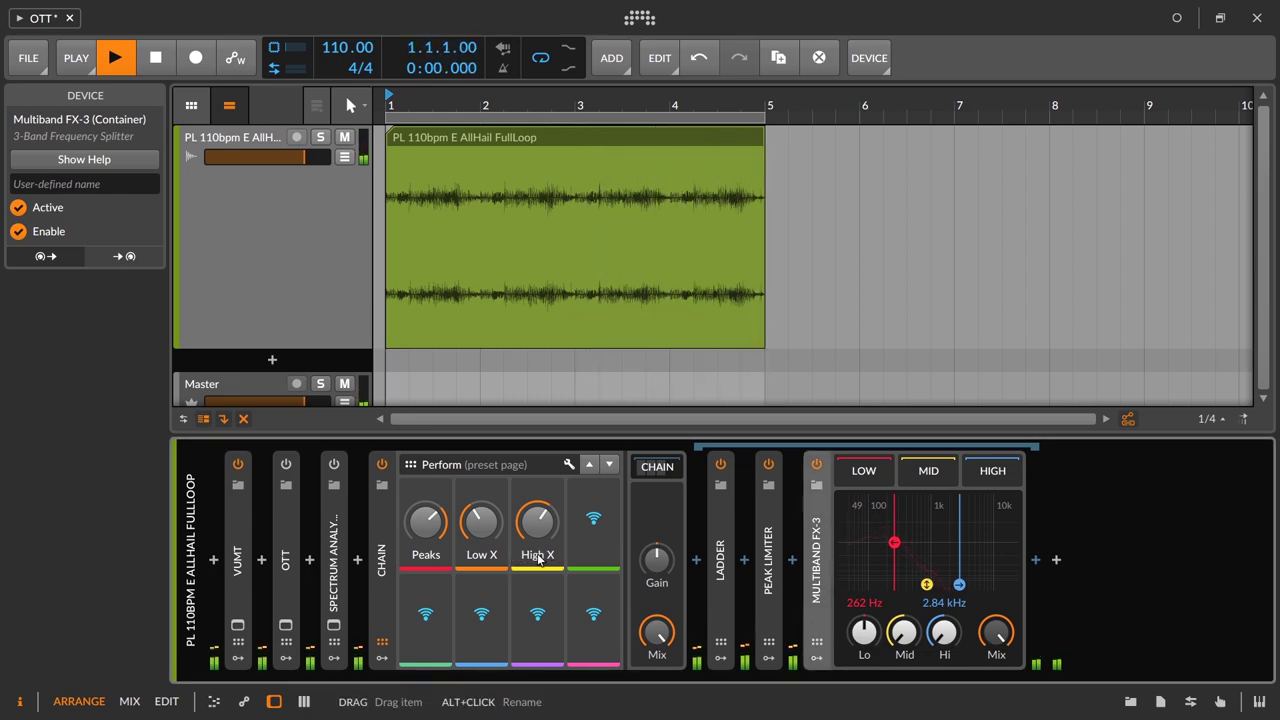
- Isolate the Mid band of the Multiband FX-3 by silencing Lo, and set the high crossover to 4.00 kHz
double_click(903, 632)
left_click_drag(864, 632, 864, 700)
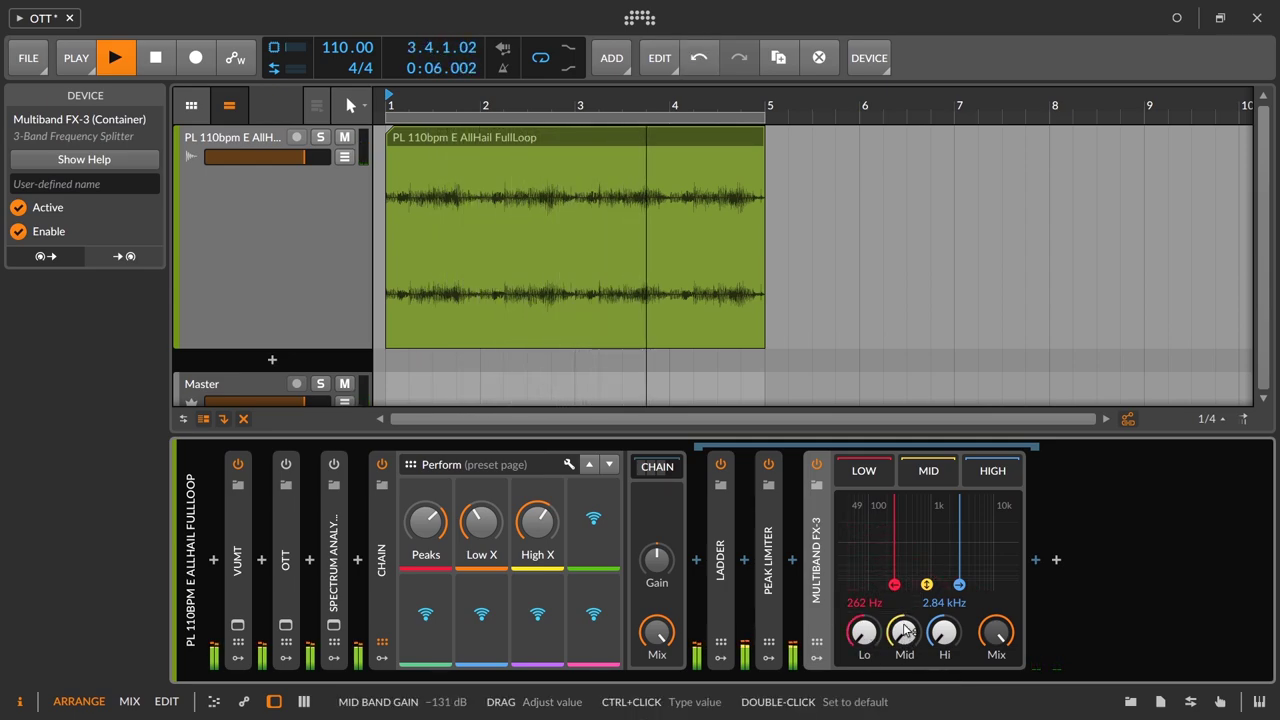
mouse_move(960, 582)
left_mouse_down()
mouse_move(924, 592)
mouse_move(969, 601)
left_mouse_up()
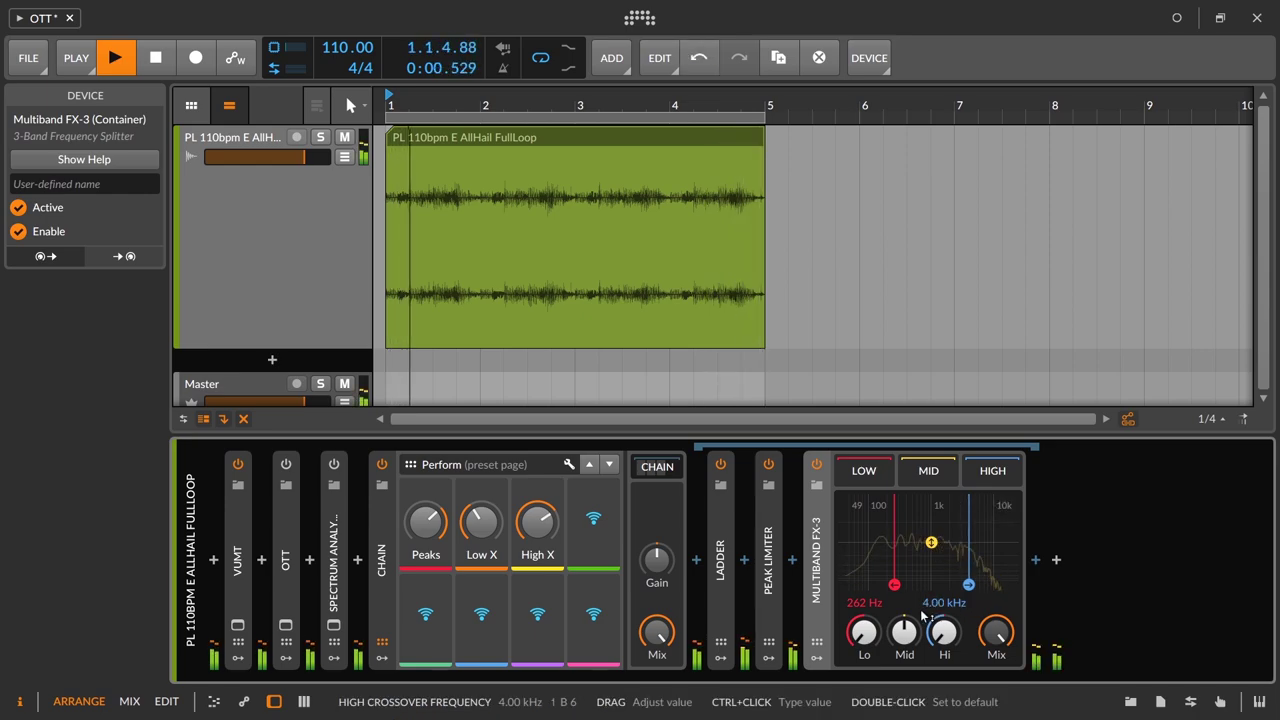
- Audition the Hi band with Mid silenced, and reset the Lo, Mid and Hi band gains to 0.0 dB
double_click(950, 637)
mouse_move(906, 630)
left_mouse_down()
mouse_move(910, 650)
mouse_move(918, 630)
left_mouse_up()
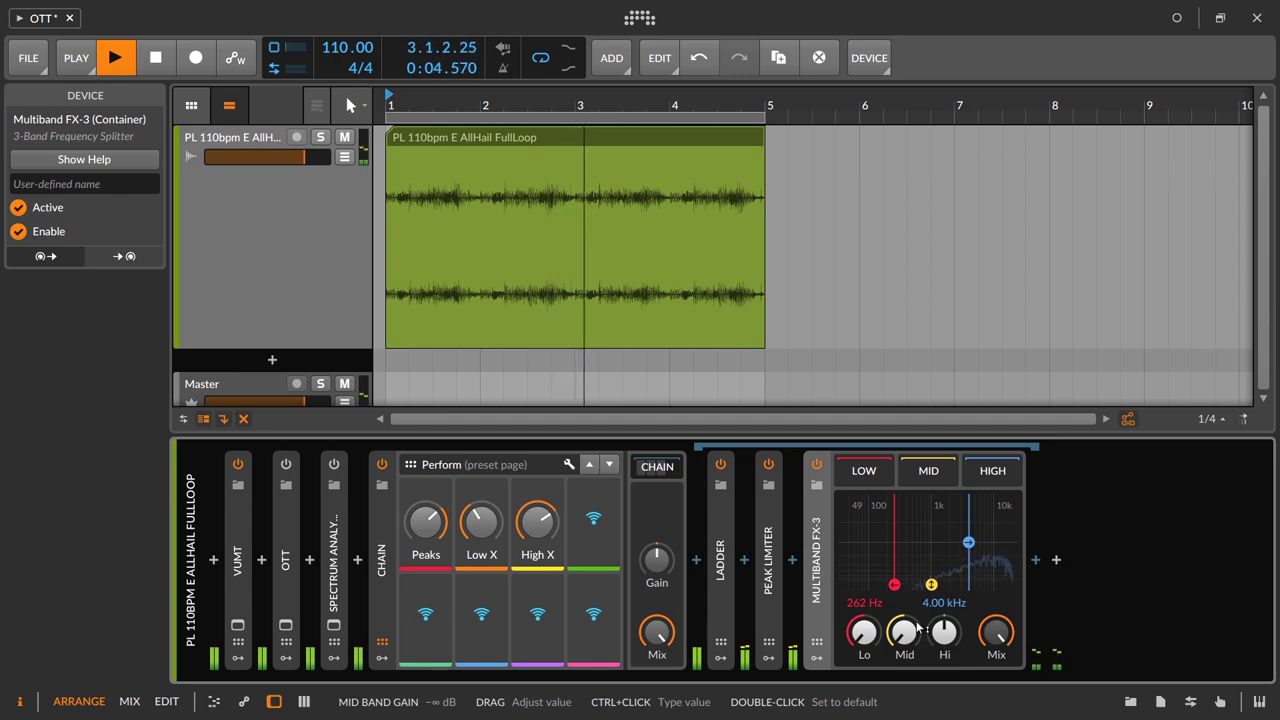
double_click(906, 630)
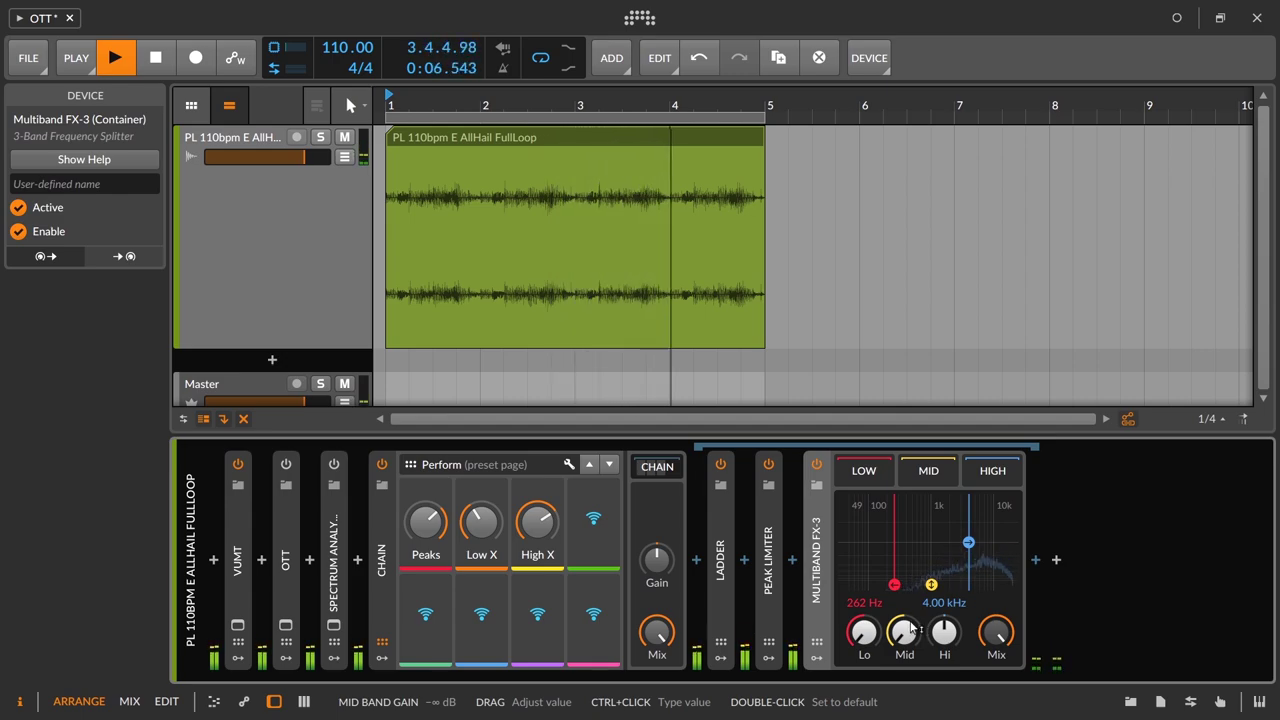
double_click(864, 632)
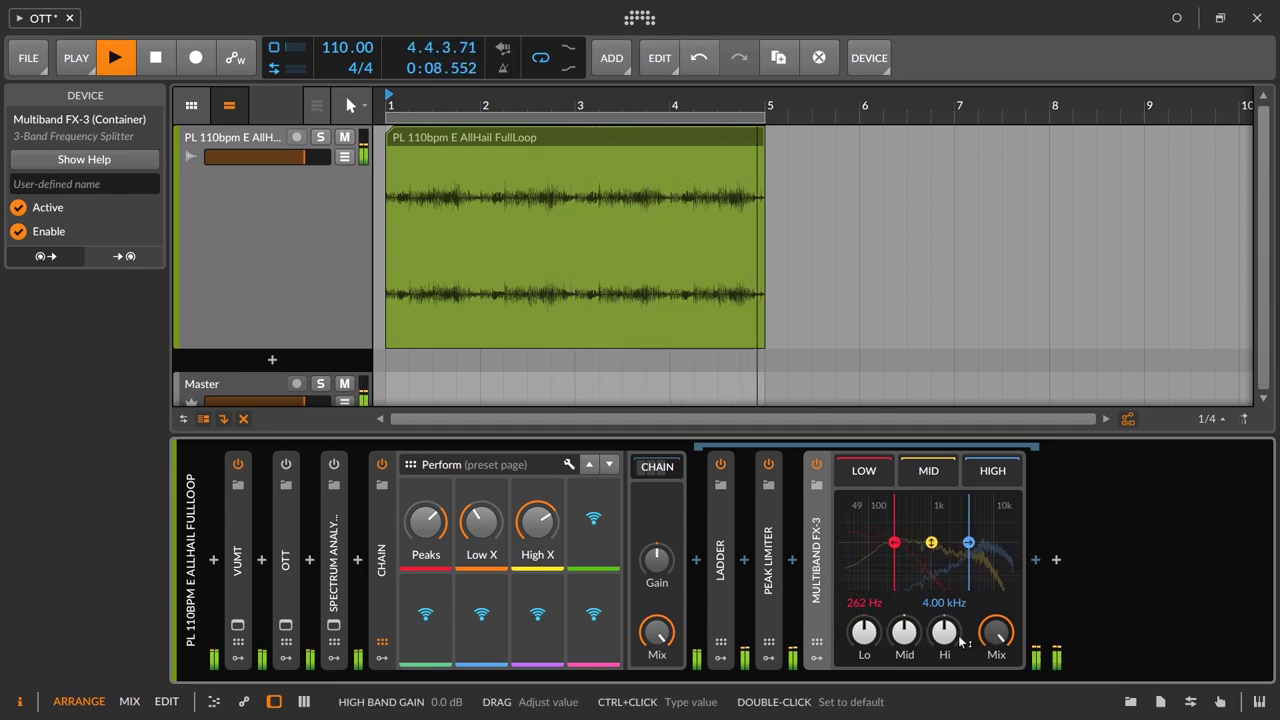
- Toggle the Multiband FX-3 off and on during playback to compare the sound with and without it
left_click(818, 467)
left_click(818, 467)
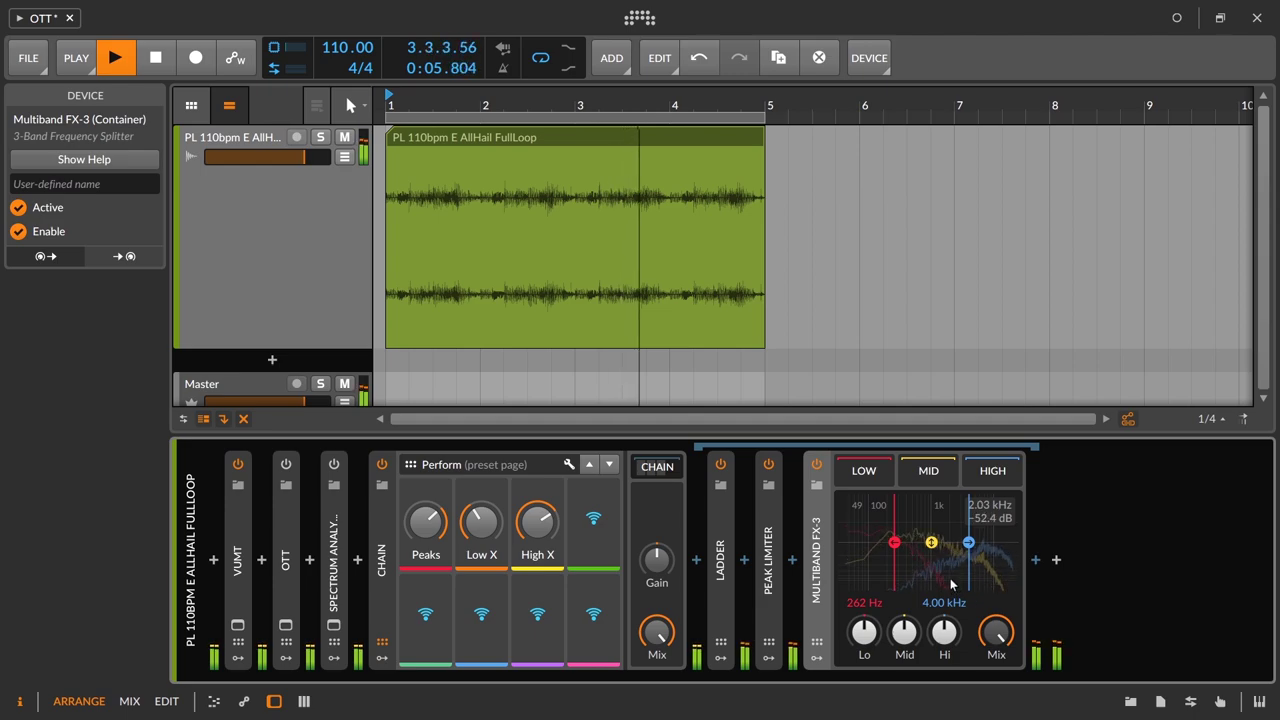
key("space")
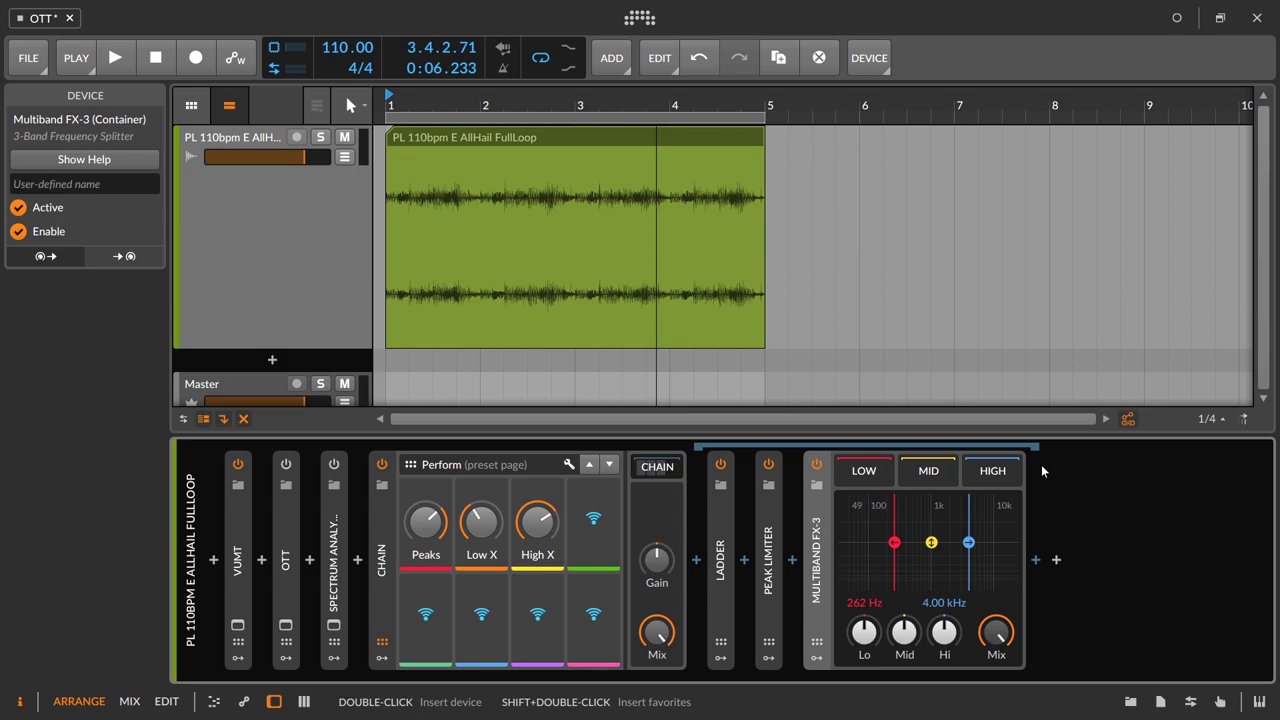
key("space")
key("space")
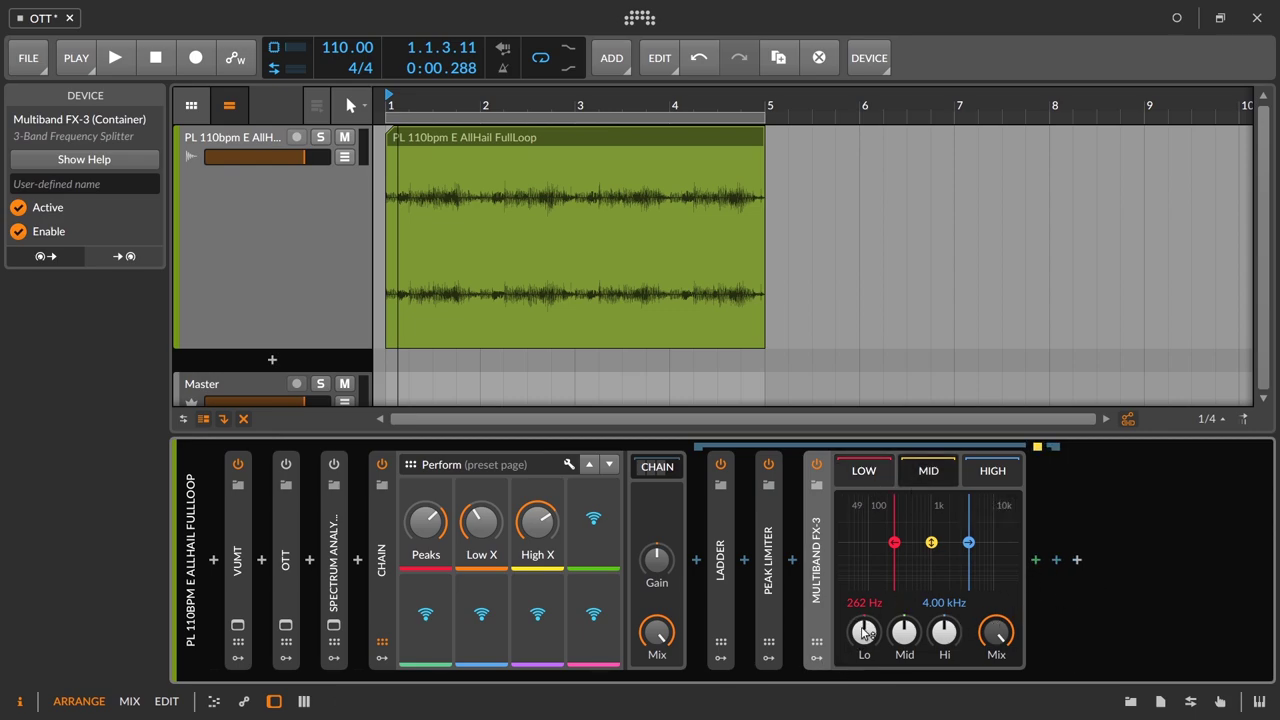
- Turn the Lo and Hi band gains of the Multiband FX-3 down to −∞ dB and play the isolated Mid band
left_click_drag(862, 635, 862, 660)
left_click_drag(955, 640, 955, 665)
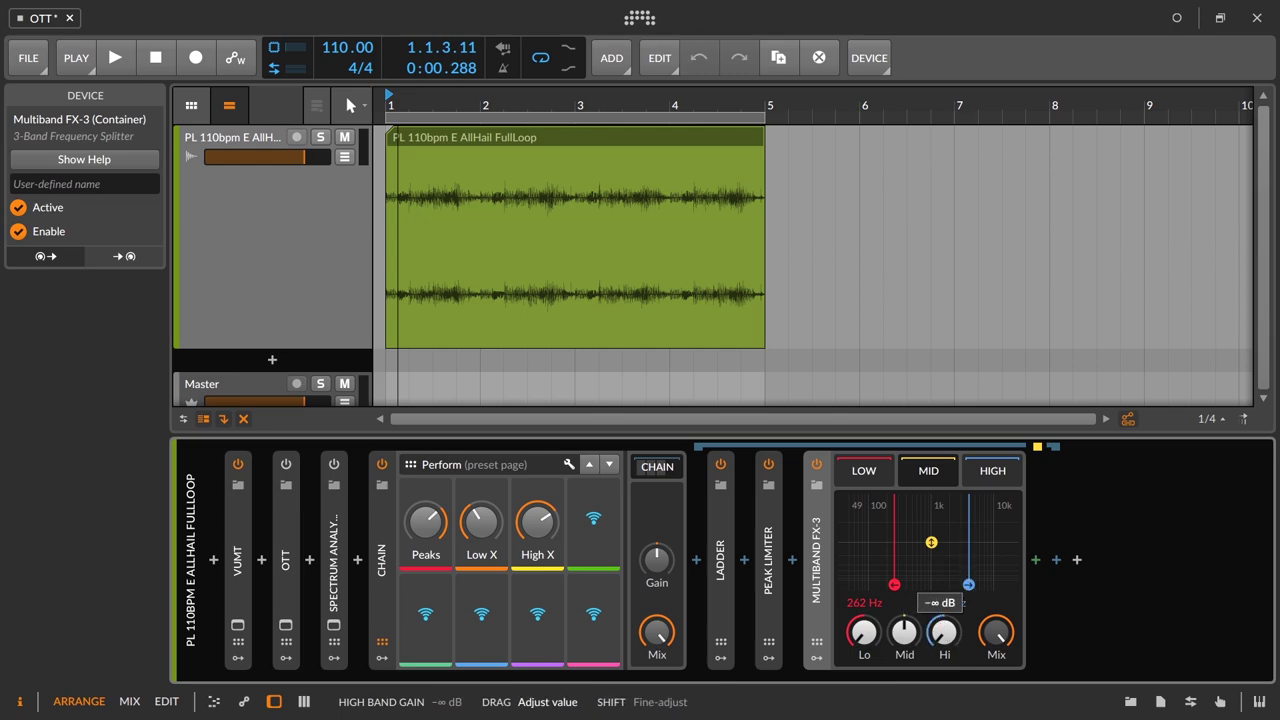
key("space")
- Insert a Dynamics device into the Mid band chain of the Multiband FX-3
left_click(1036, 561)
type("dynam")
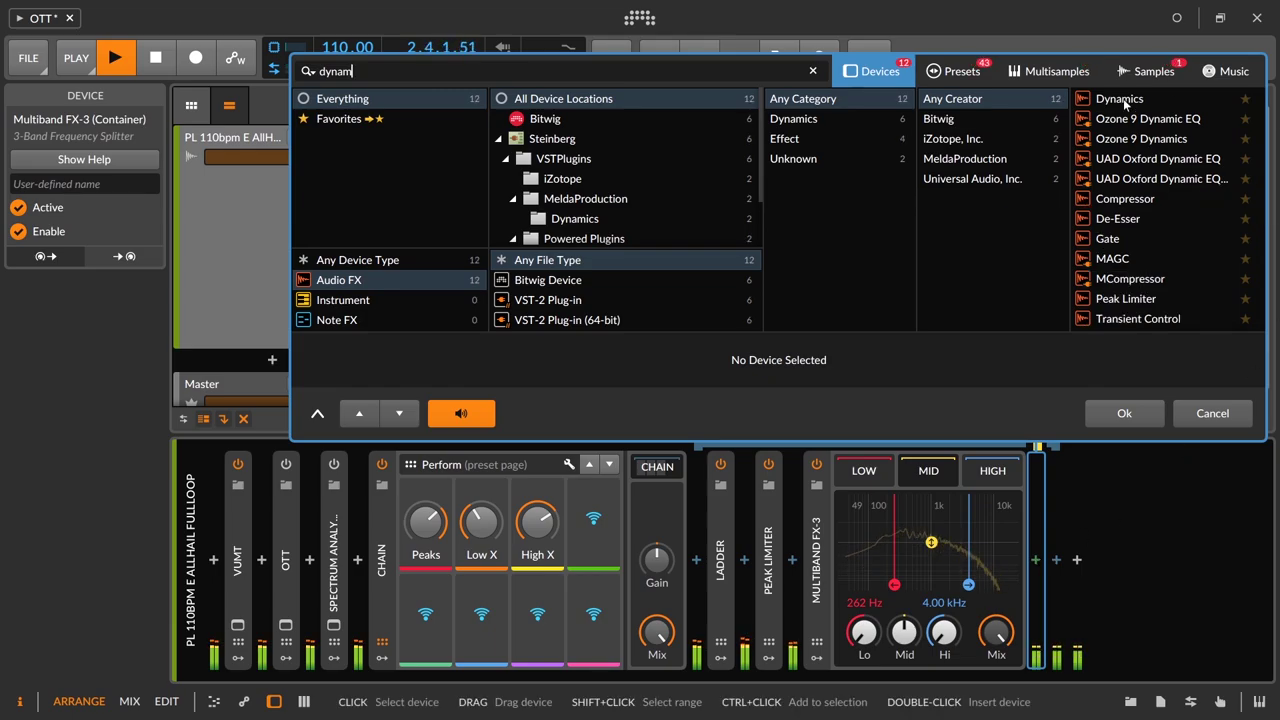
left_click(1120, 98)
left_click(1124, 413)
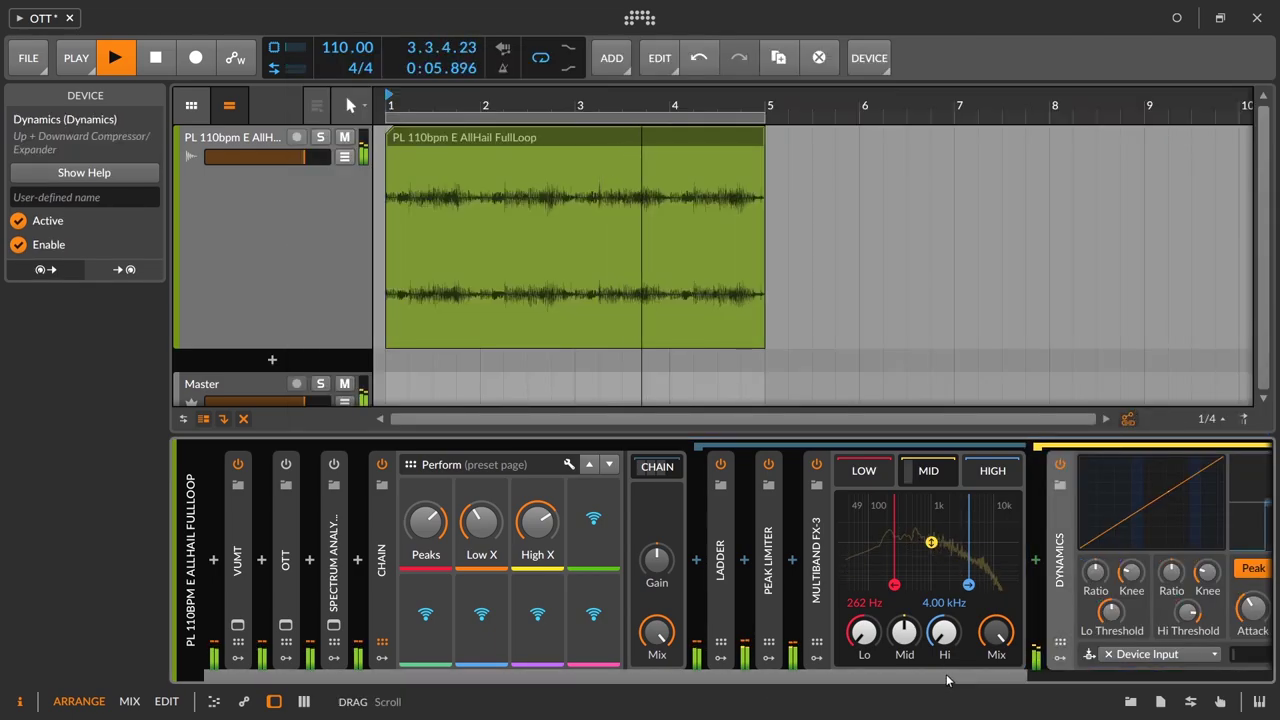
- Switch the Mid band's Dynamics to RMS, raise its high ratio to about 1:3.12 and widen its high knee to about 18.9 dB
scroll(934, 682, "right", 5)
key("space")
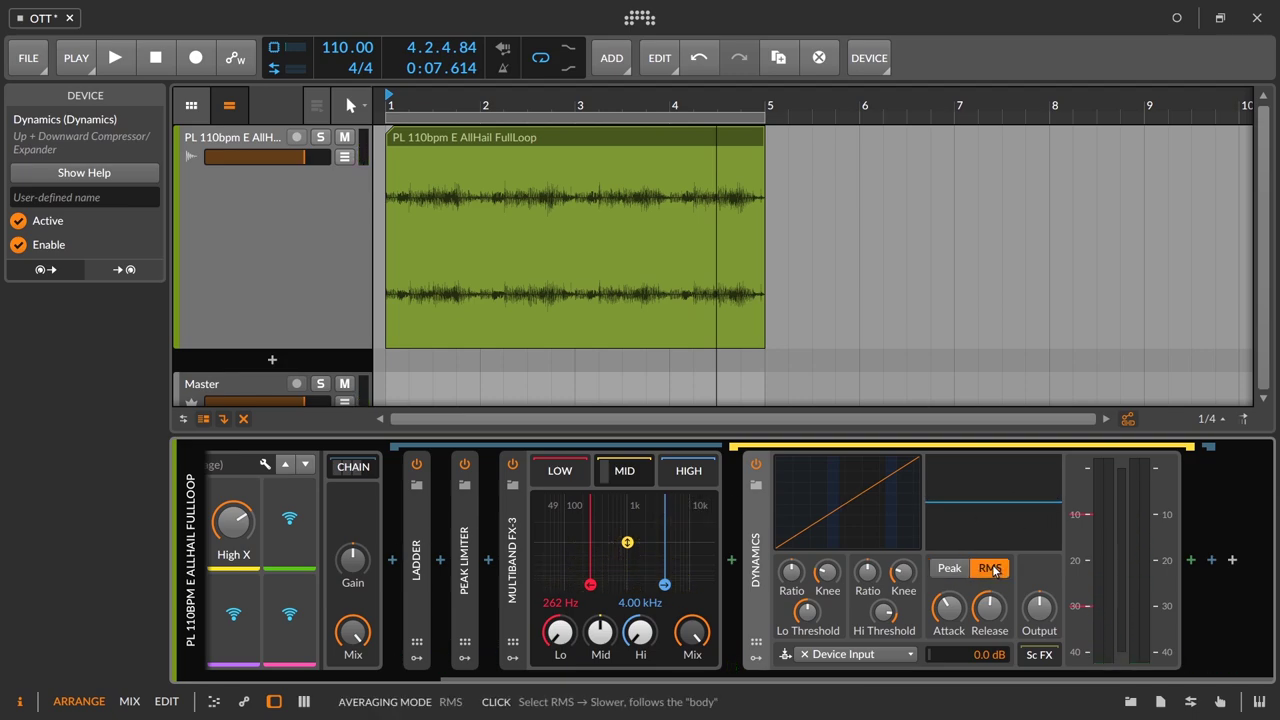
key("space")
scroll(969, 686, "left", 5)
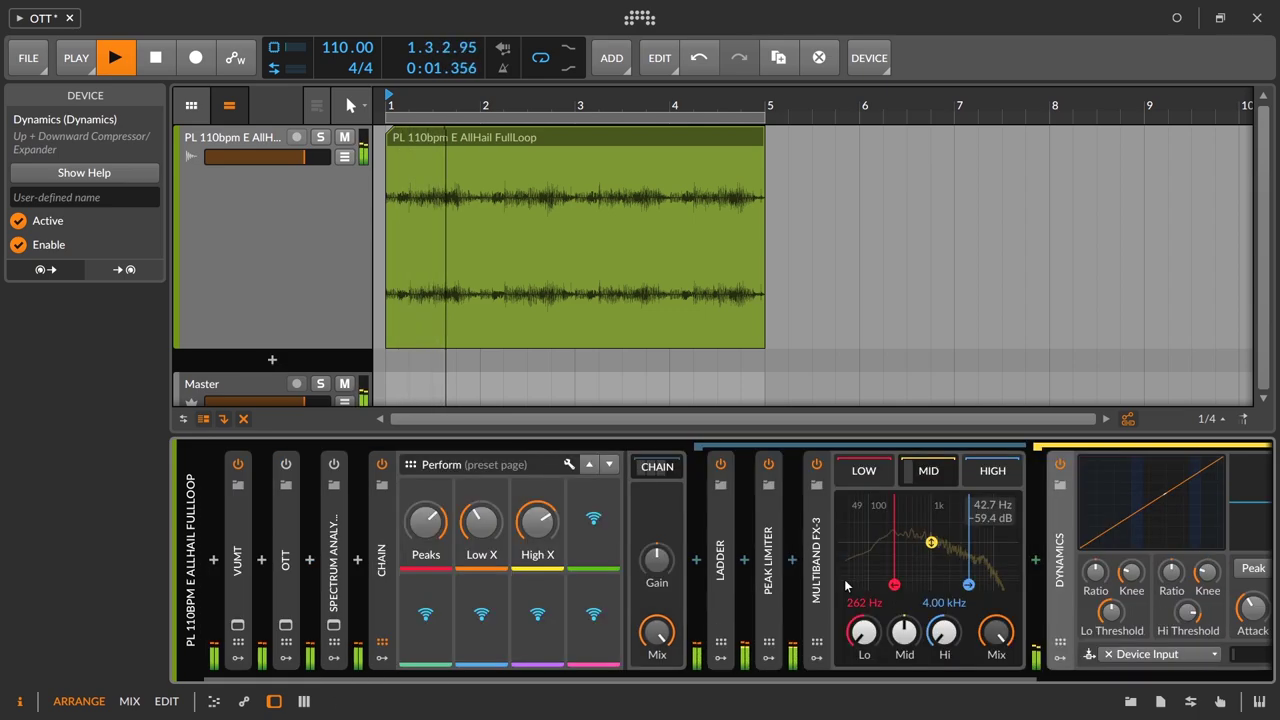
scroll(954, 675, "right", 5)
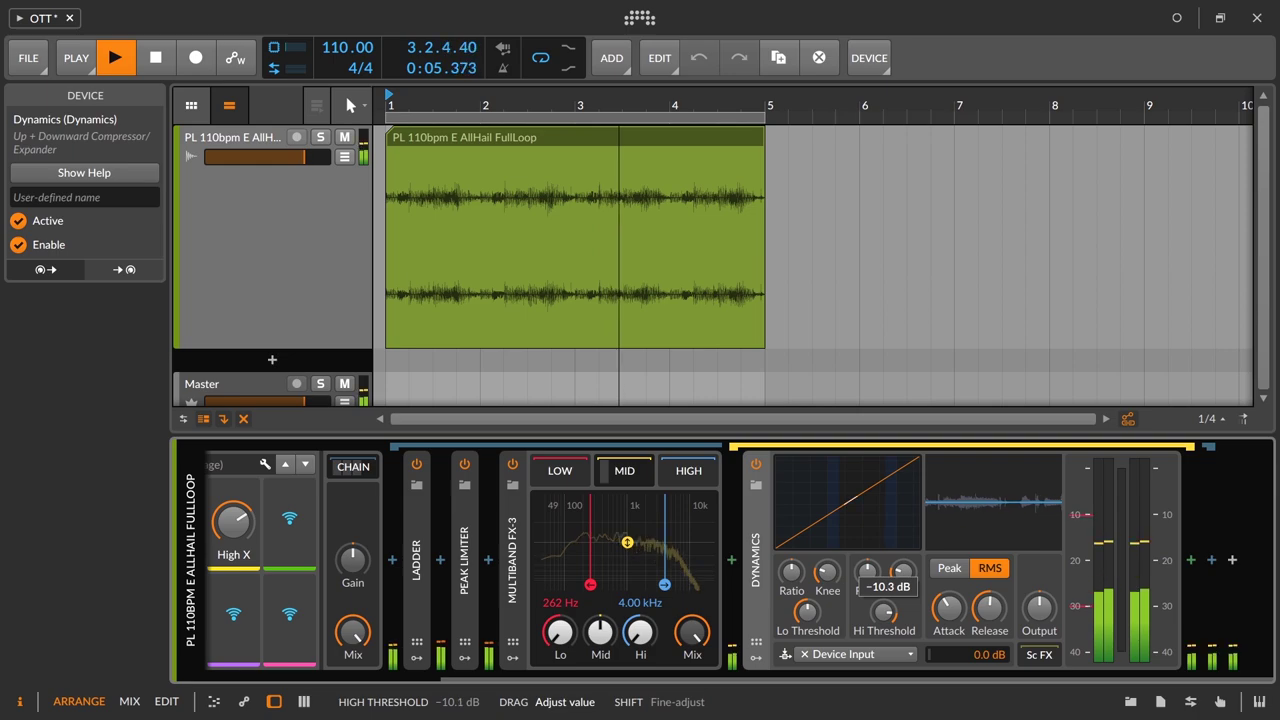
left_click_drag(868, 570, 868, 532)
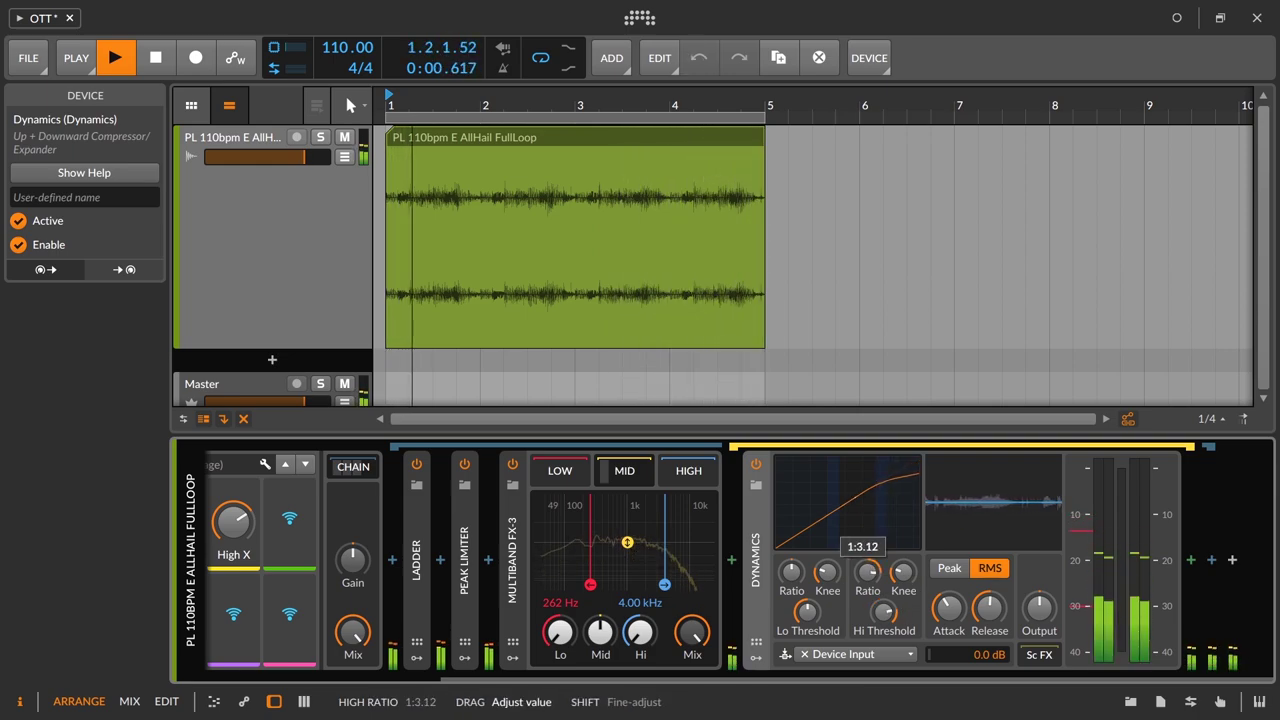
left_click_drag(903, 571, 903, 543)
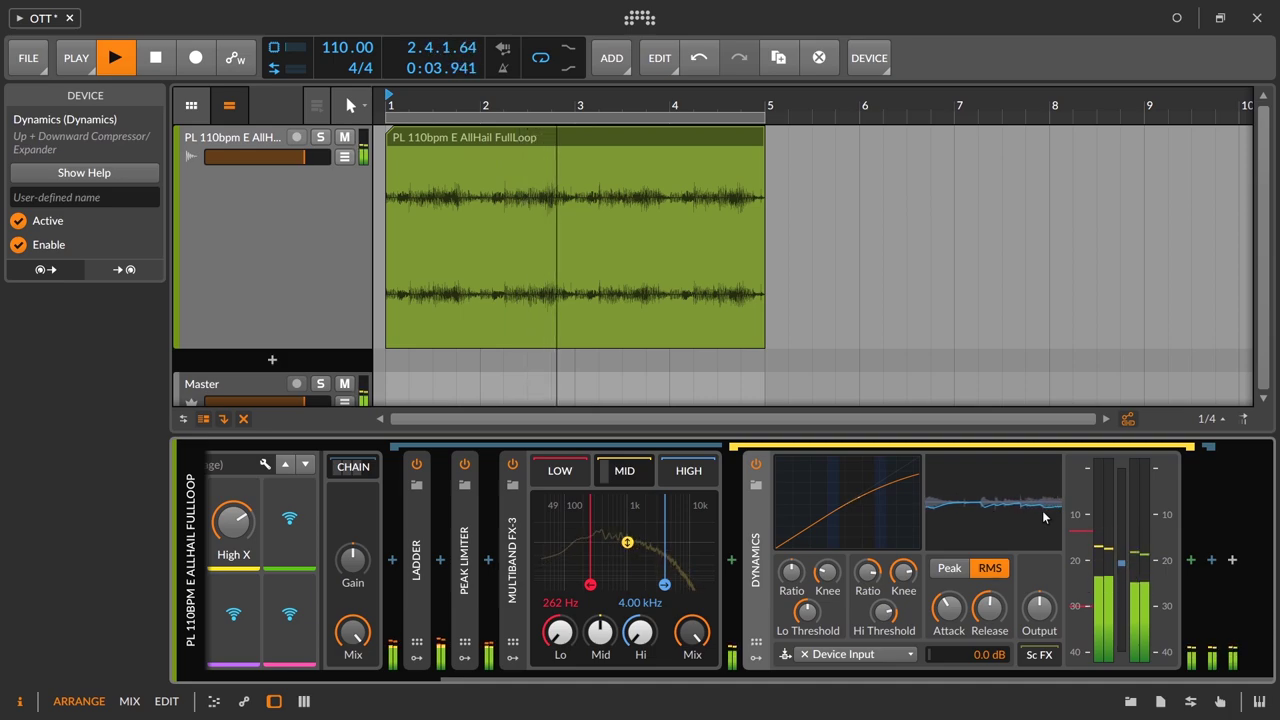
- Widen the low knee and raise the low ratio of the Mid band's Dynamics, comparing the loop with the device bypassed
left_click_drag(809, 597, 828, 577)
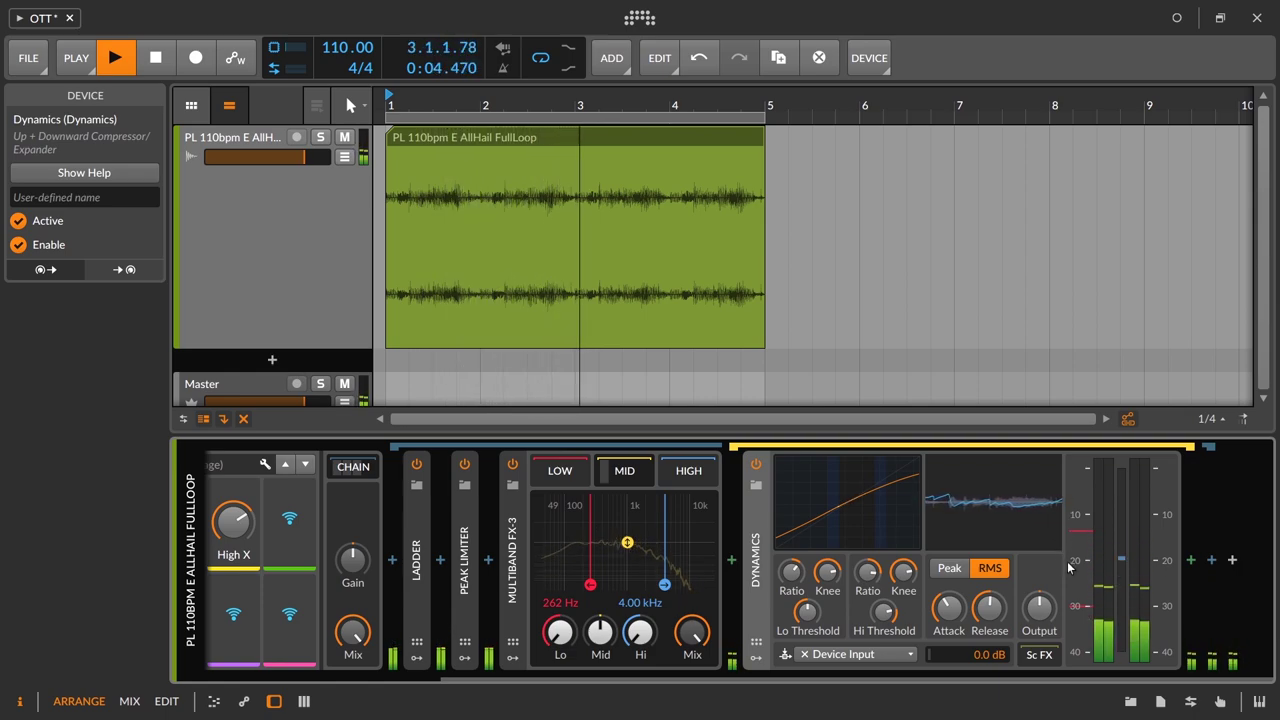
left_click(756, 464)
left_click(756, 464)
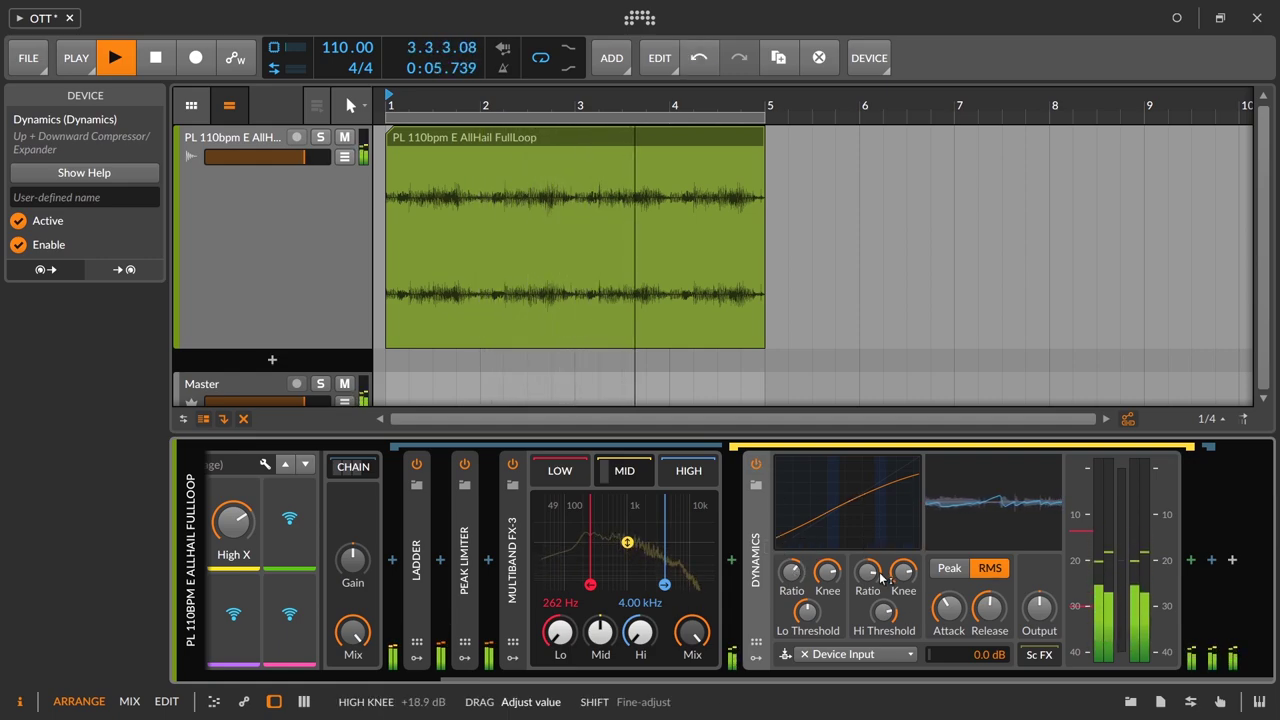
left_click_drag(791, 571, 791, 538)
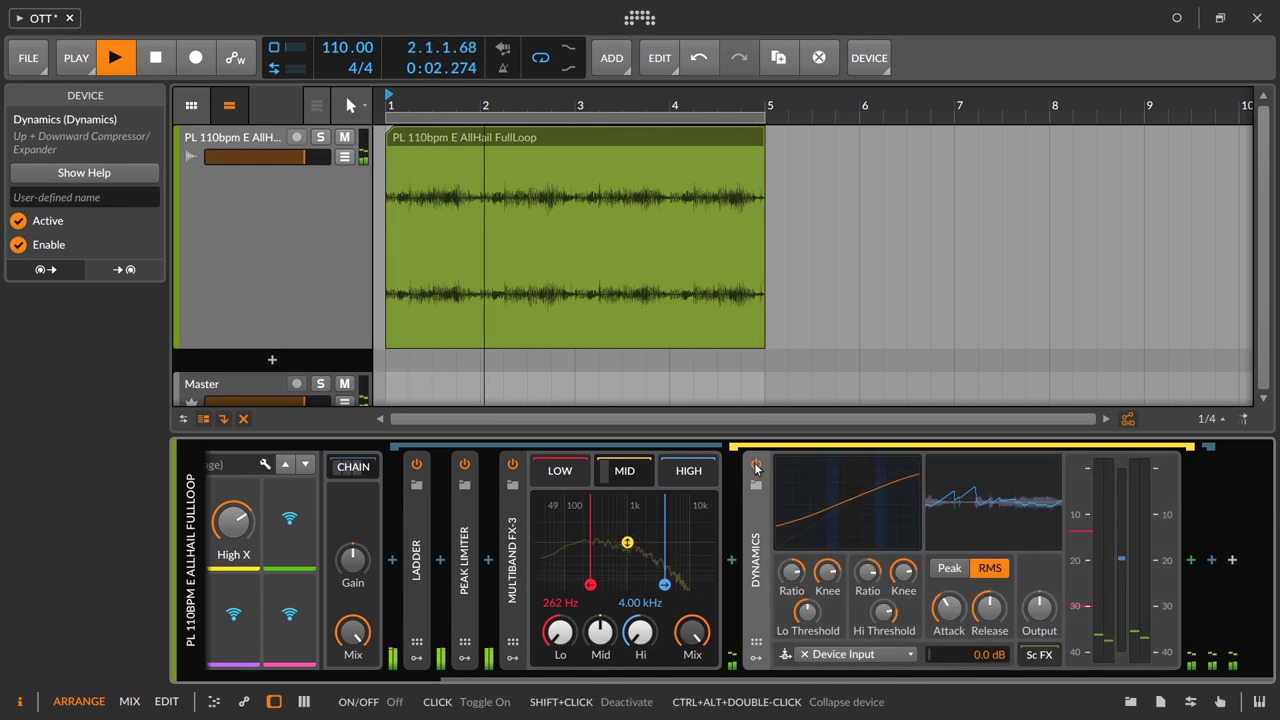
key("space")
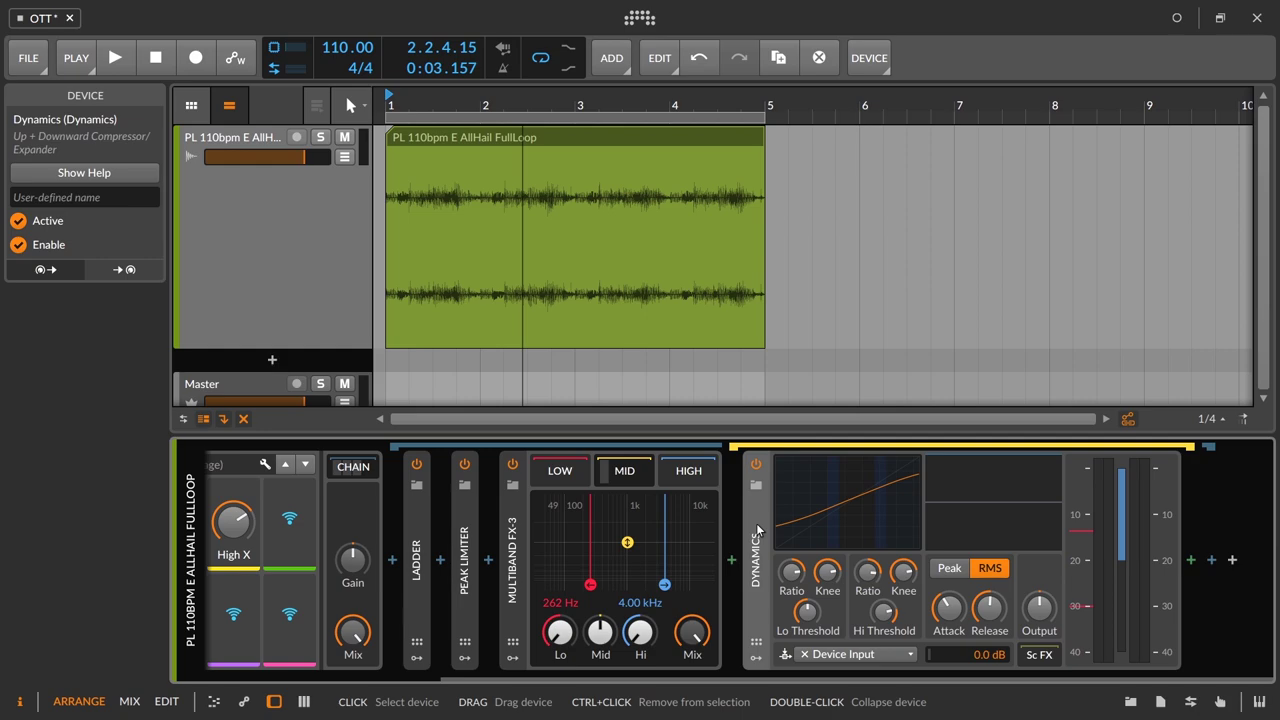
- Copy the Mid band's configured Dynamics device into the Low band chain of the Multiband FX-3
scroll(620, 483, "left", 5)
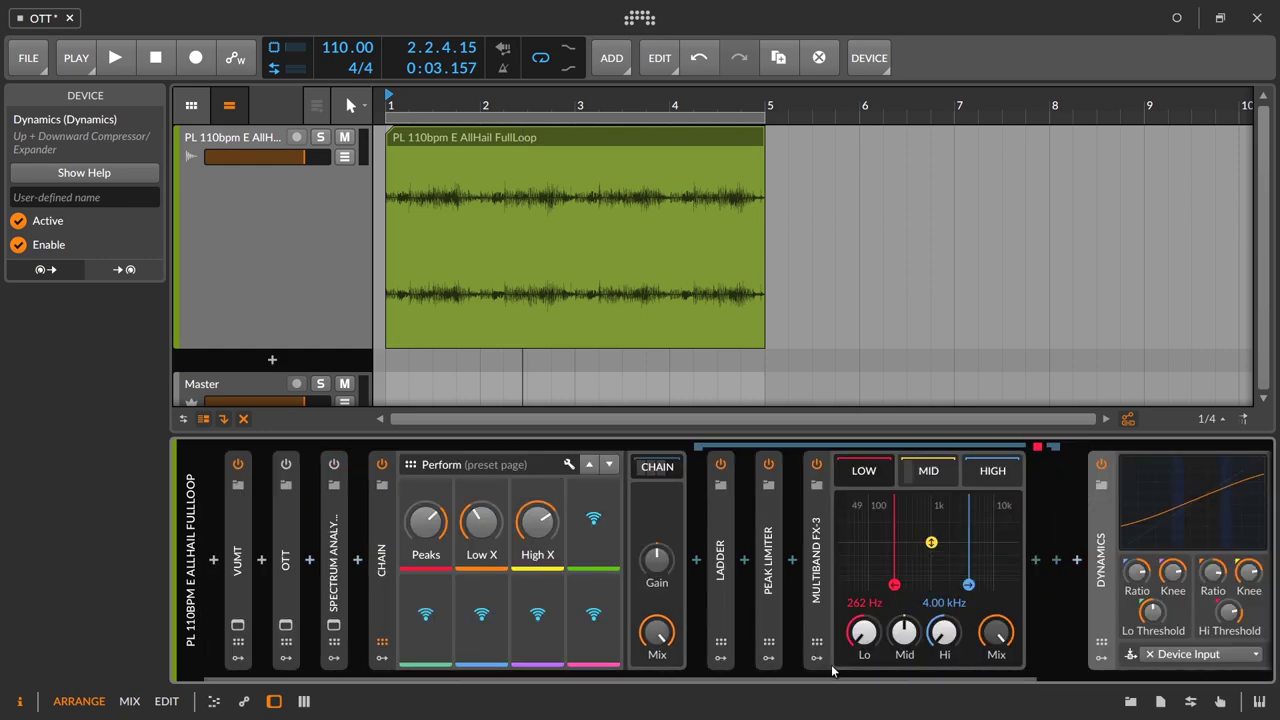
scroll(831, 668, "right", 5)
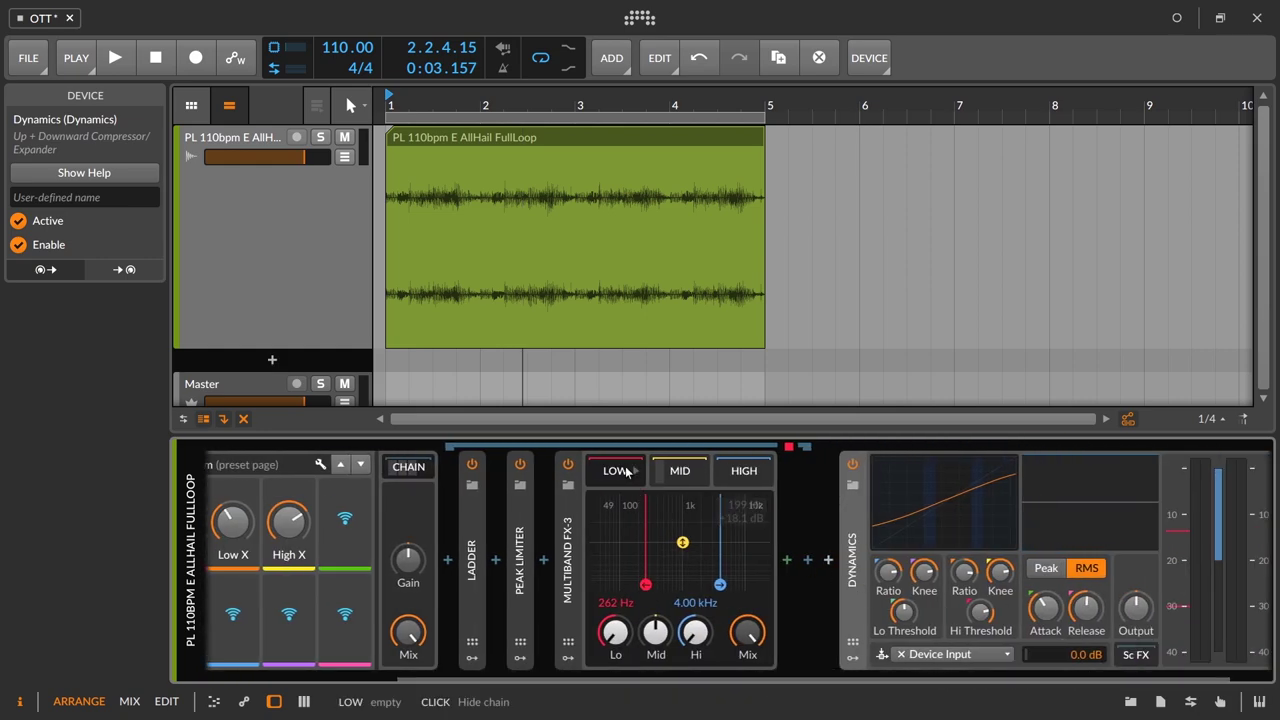
left_click(684, 478)
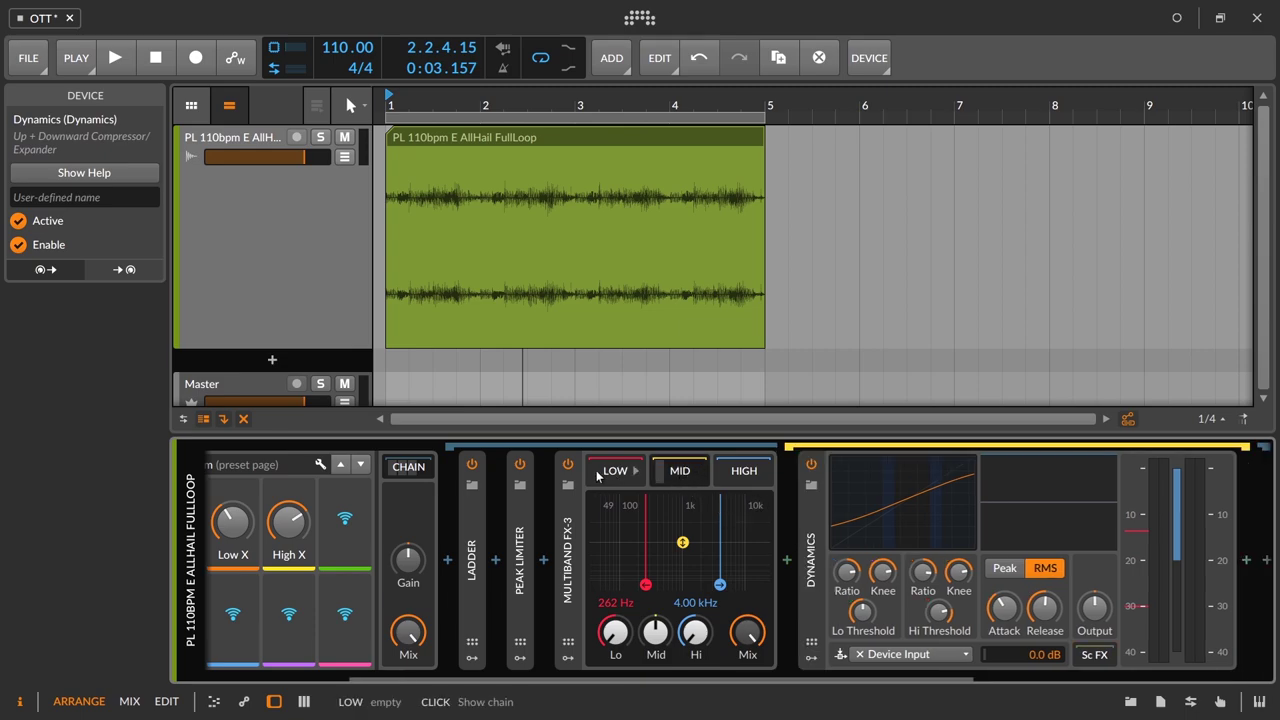
left_click(597, 476)
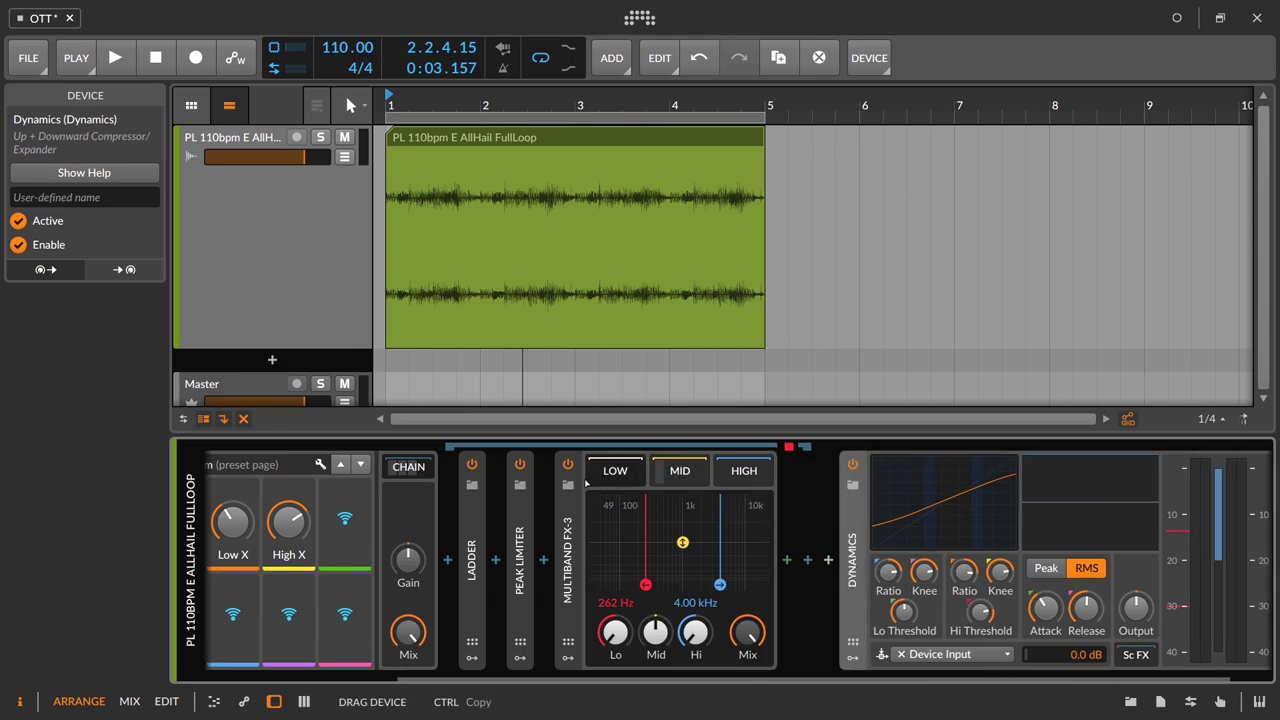
left_click(620, 478)
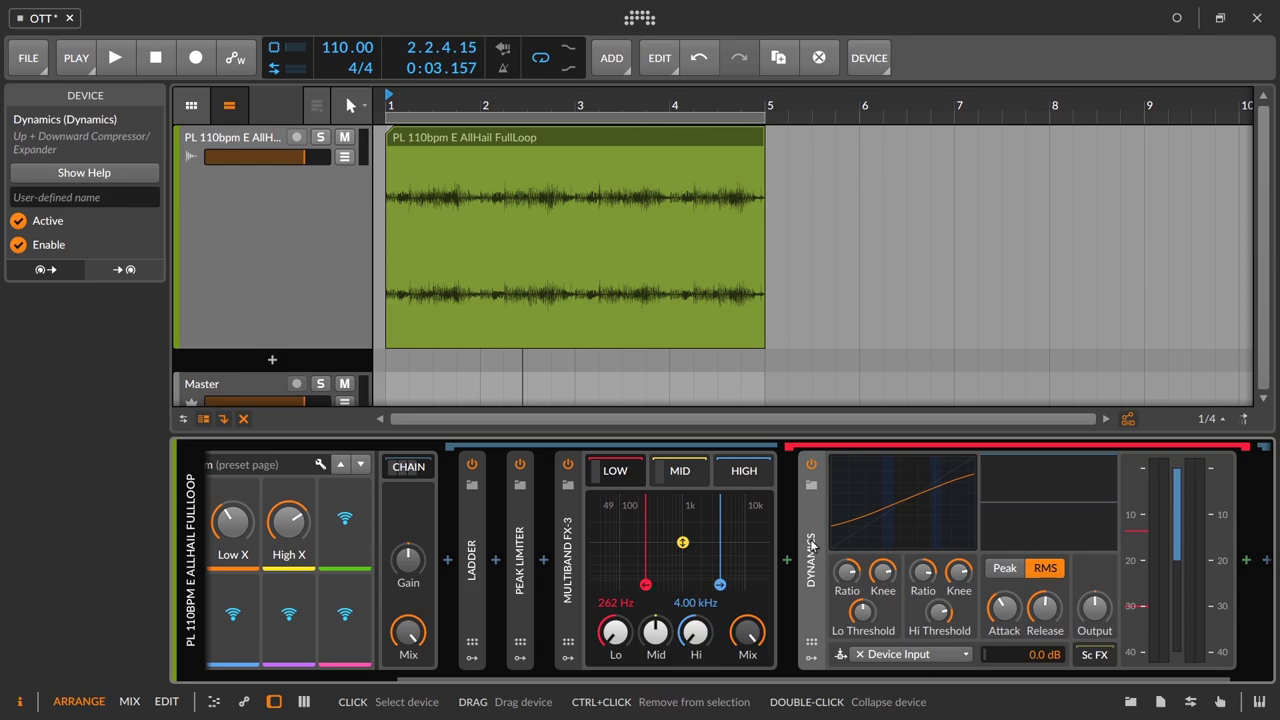
- Place another copy of the configured Dynamics device in the High band chain of the Multiband FX-3
left_click(737, 471)
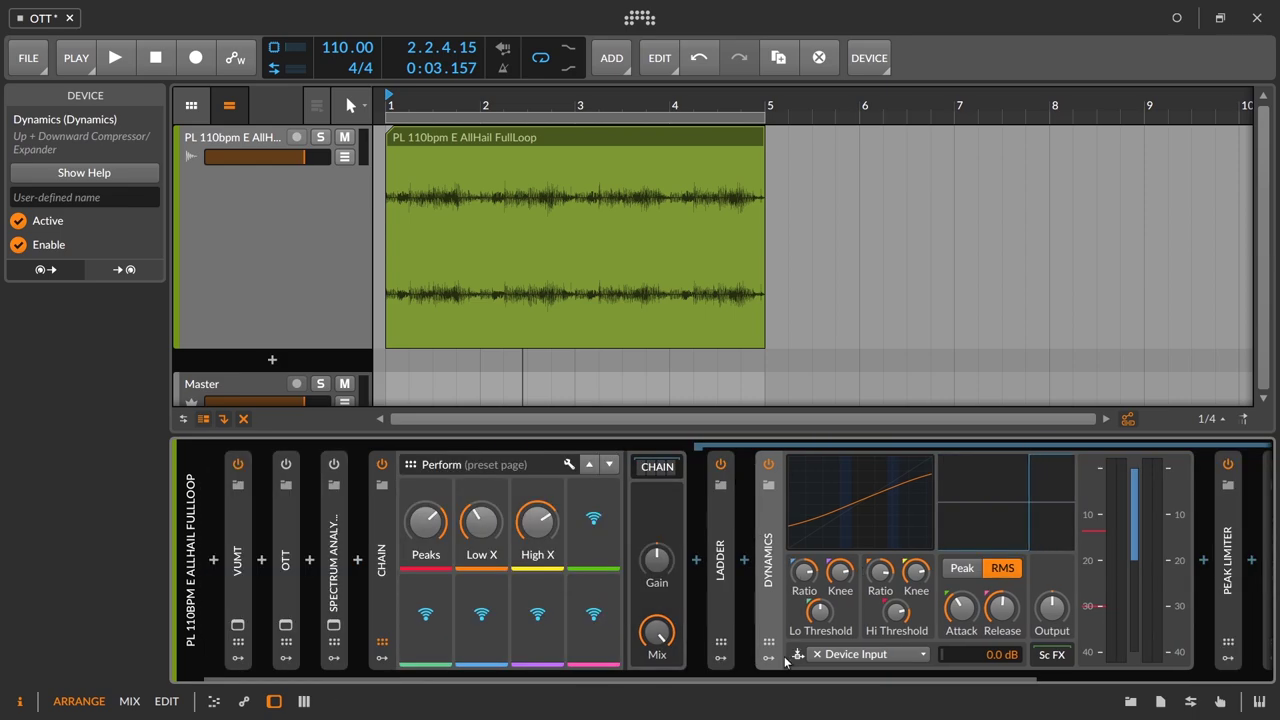
left_click_drag(792, 679, 1045, 690)
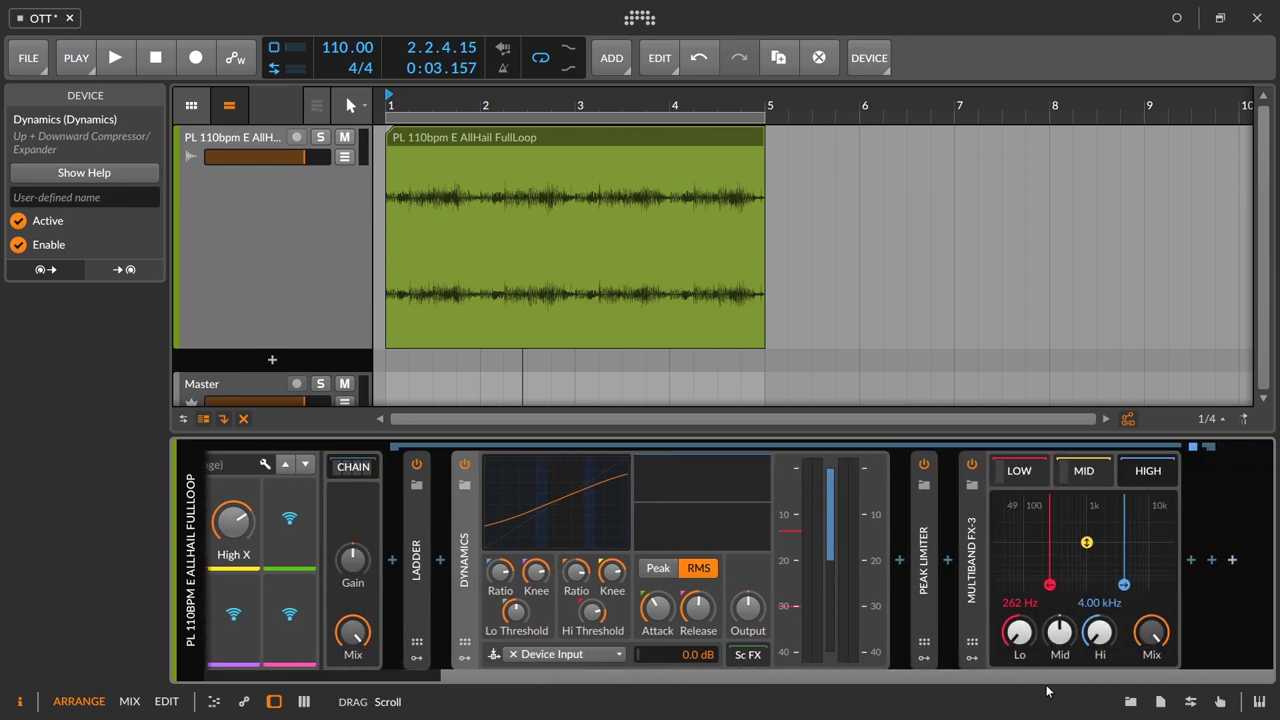
scroll(990, 674, "up", 2)
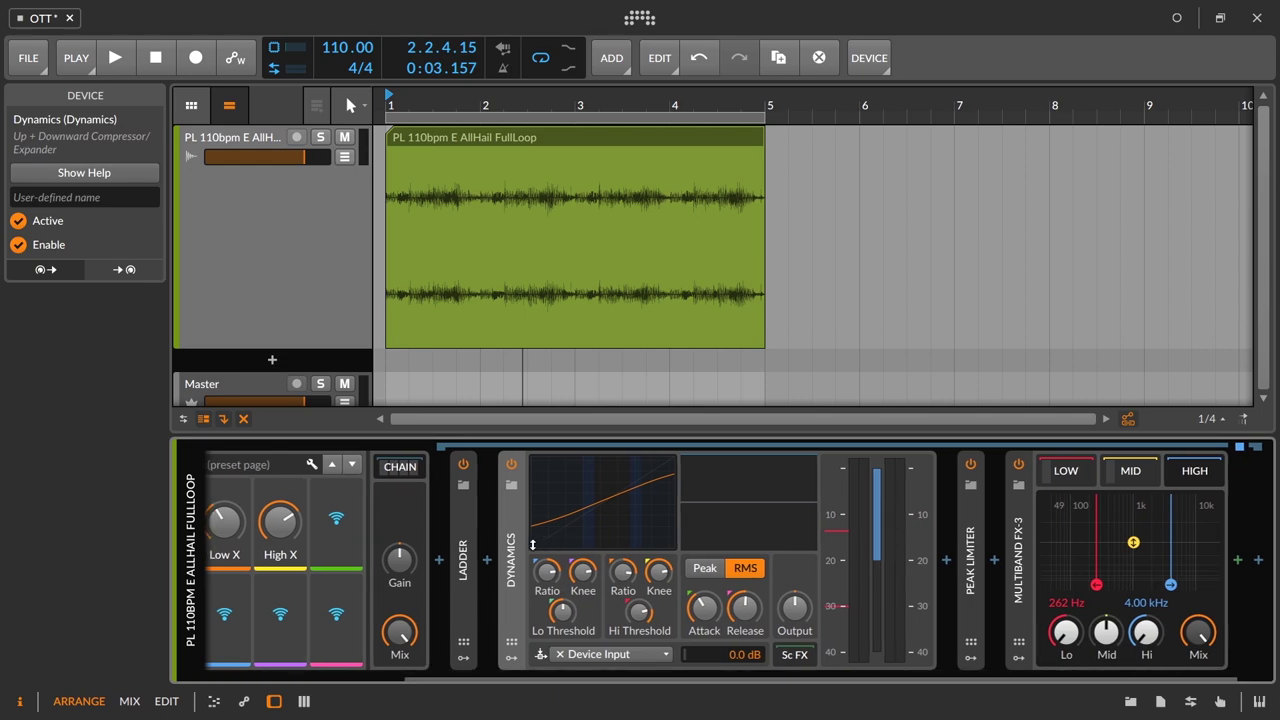
left_click(1189, 478)
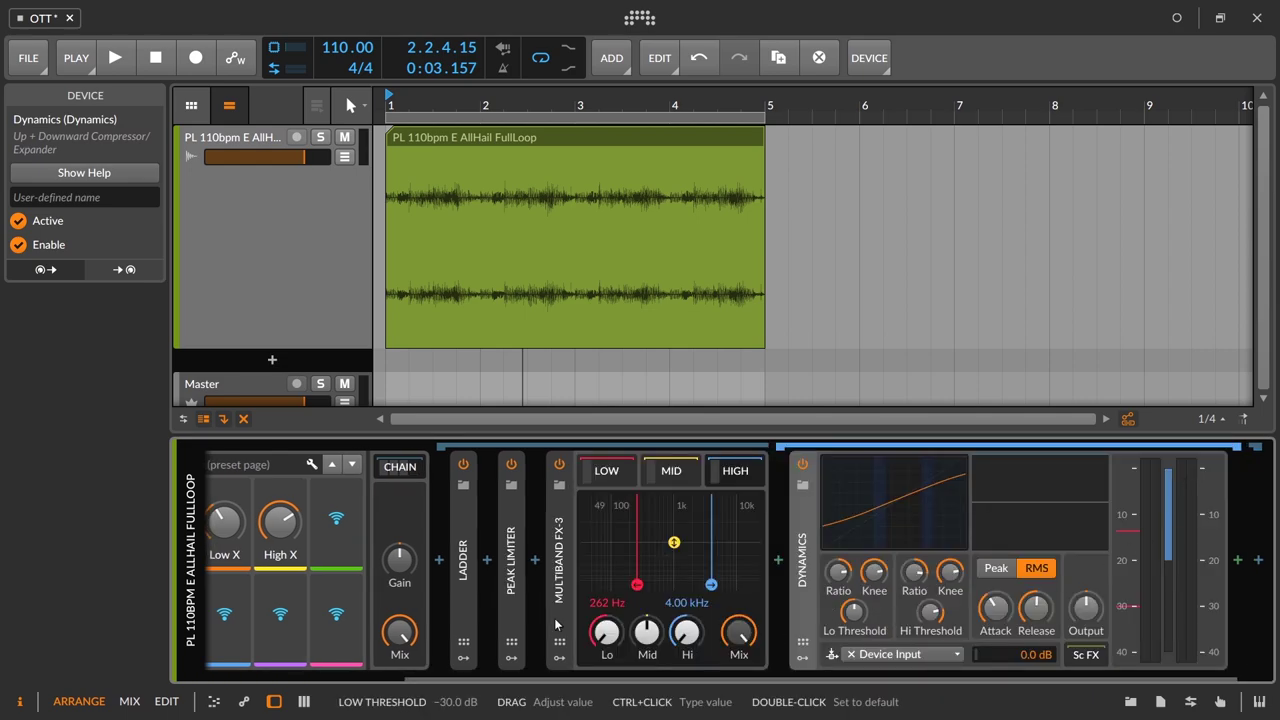
scroll(595, 676, "down", 2)
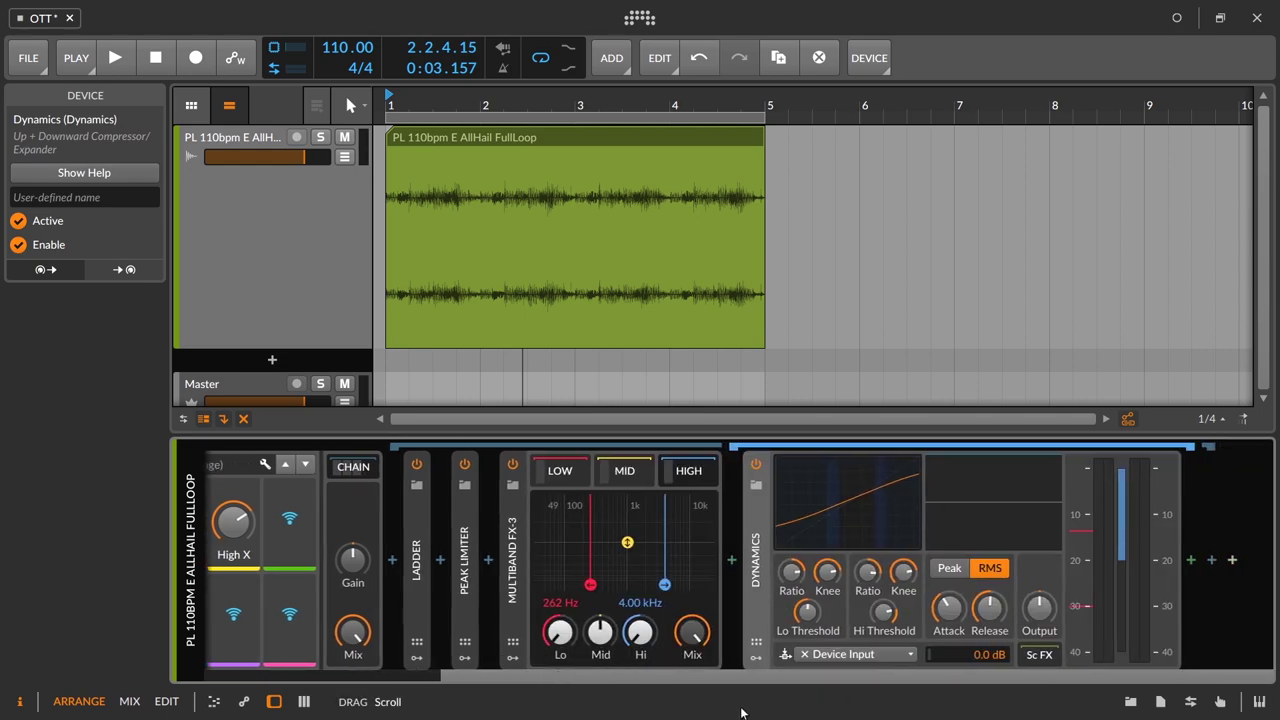
- Reset the Lo and Hi band gains of the Multiband FX-3 and play the loop with the Low band's Dynamics shown
left_click(561, 472)
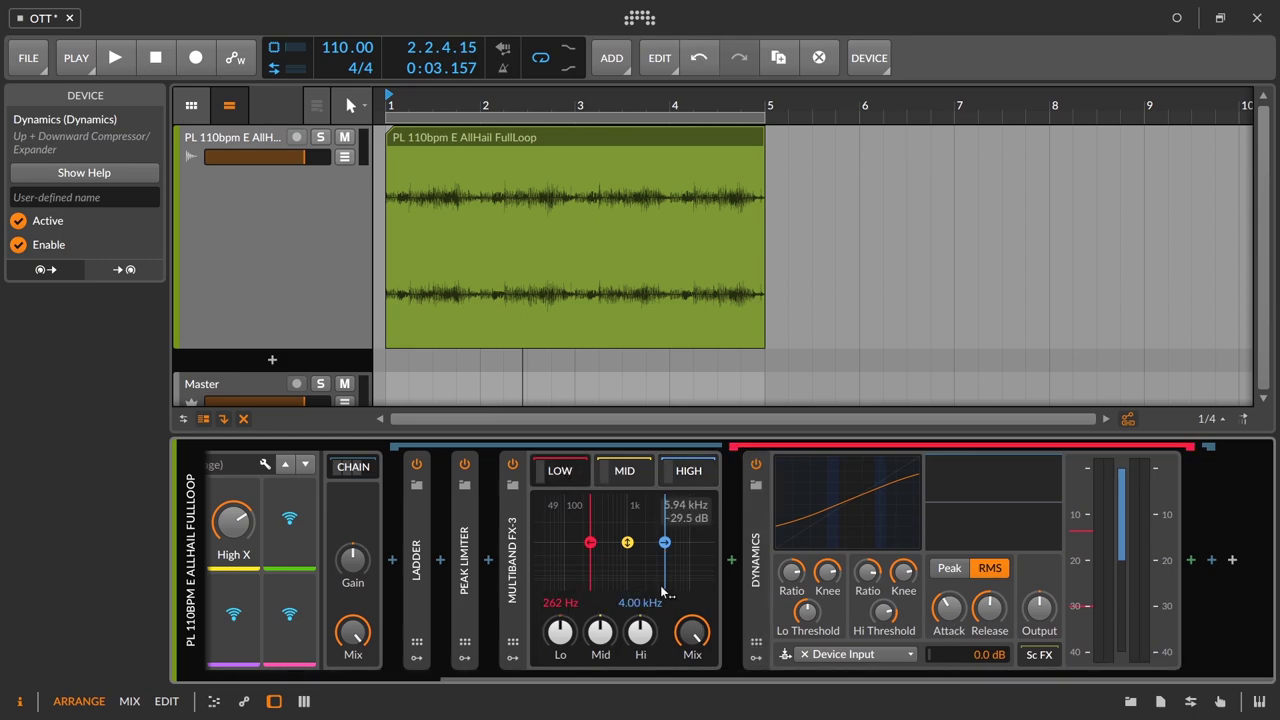
left_click(563, 474)
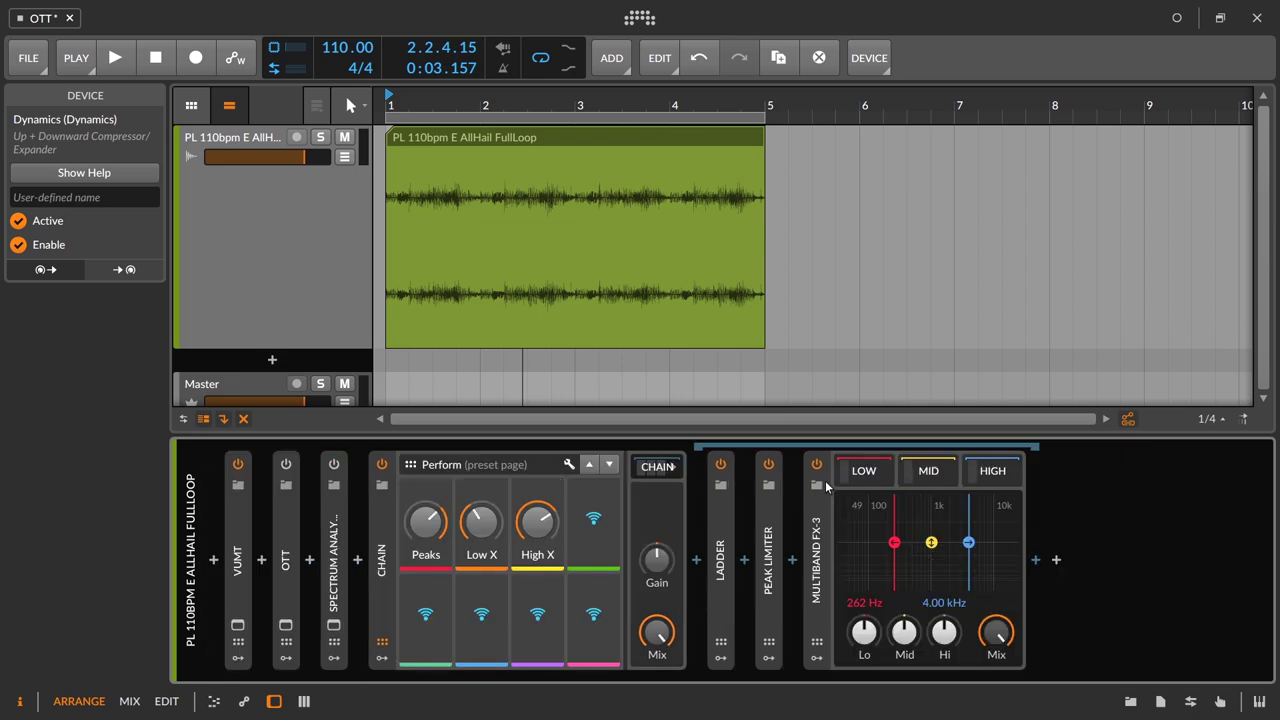
left_click(863, 471)
key("space")
scroll(779, 650, "down", 5)
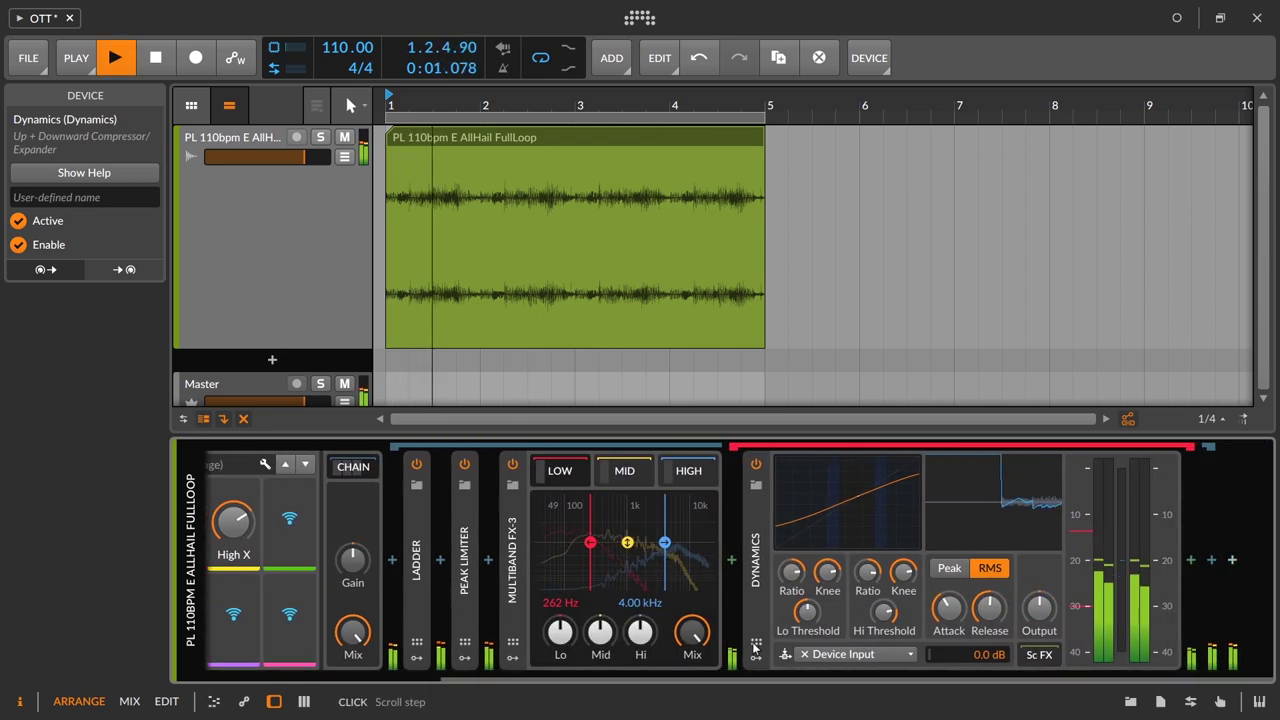
- Isolate the Low band by silencing the Mid and Hi gains, shorten its Dynamics attack, and compare with the Multiband FX-3 bypassed
left_click_drag(627, 542, 627, 584)
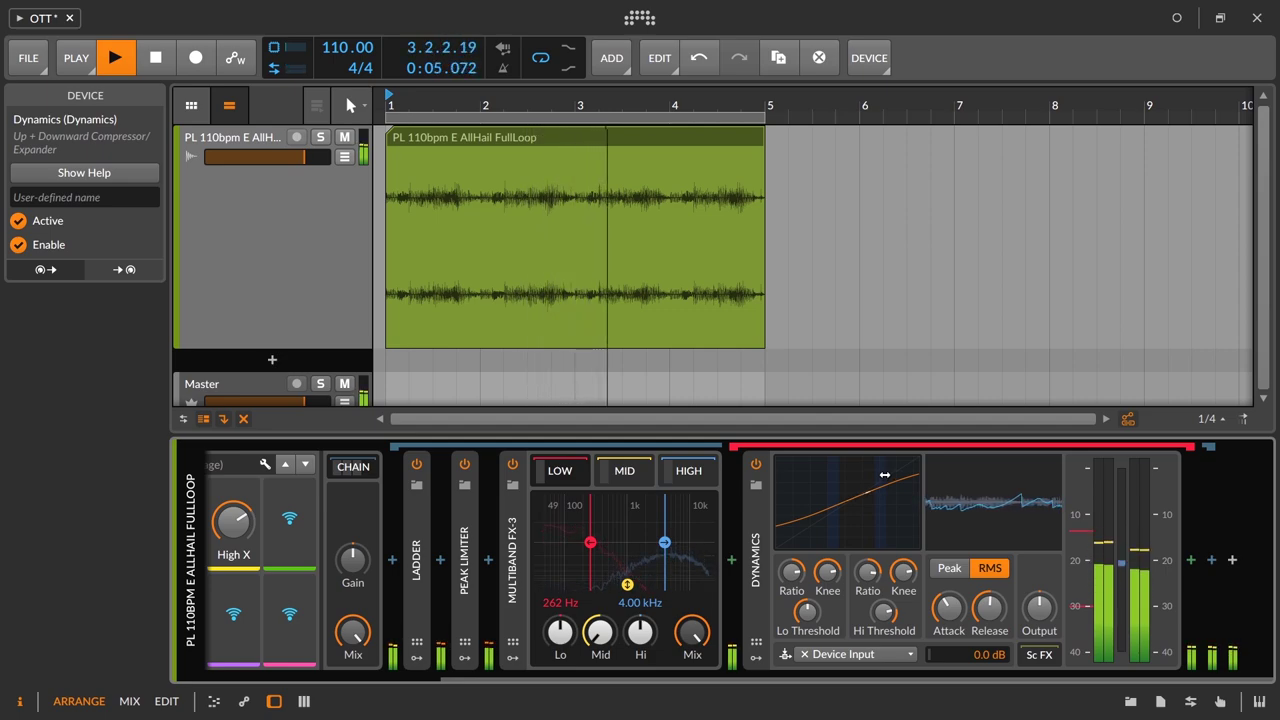
left_click_drag(664, 542, 664, 584)
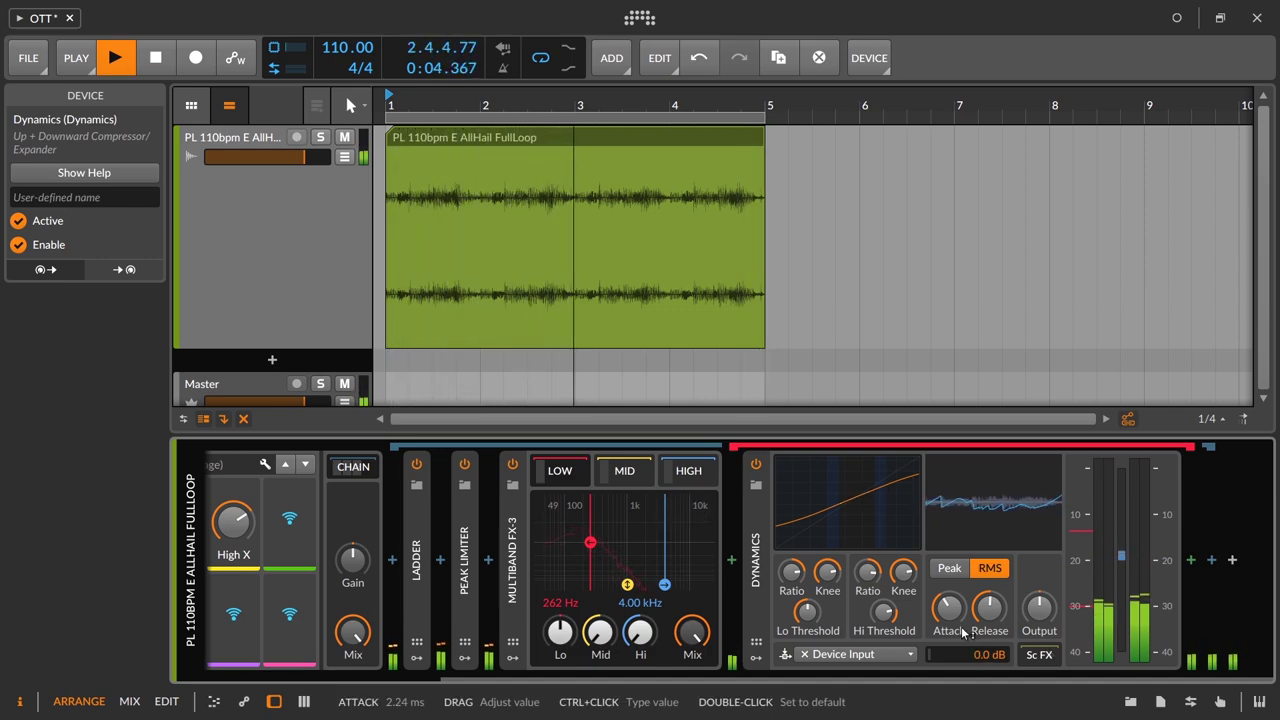
left_click_drag(948, 606, 948, 614)
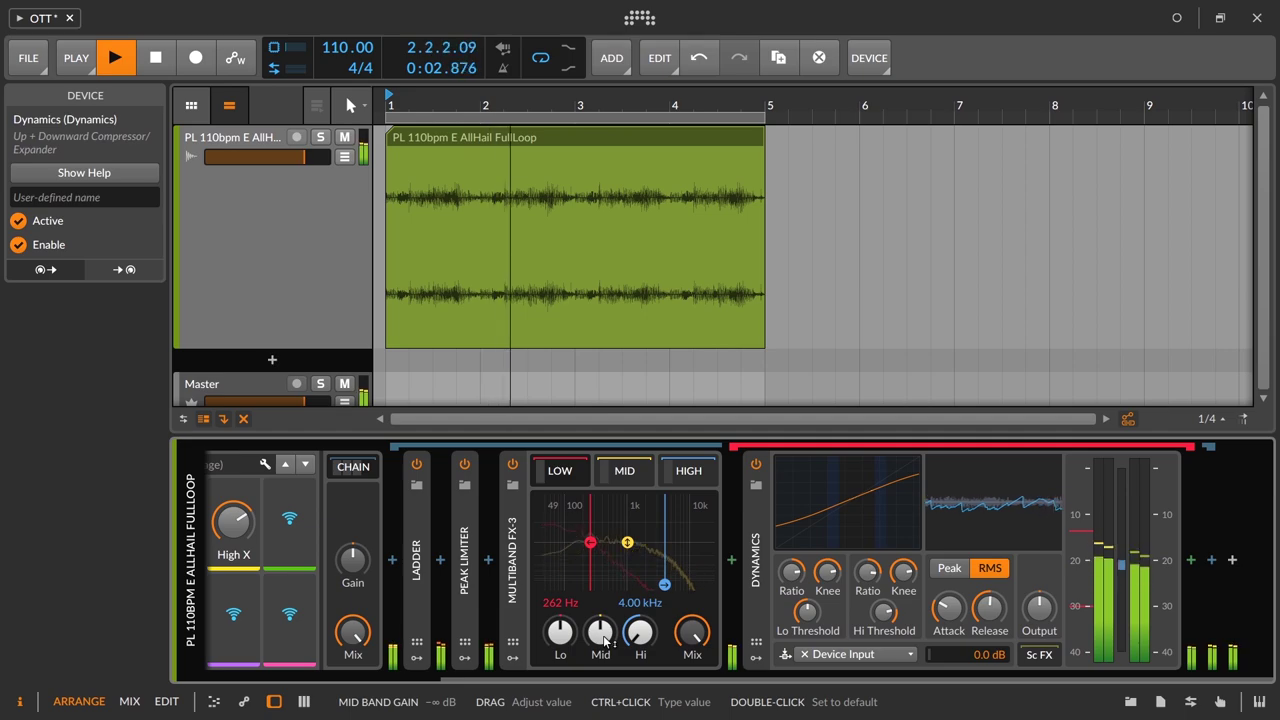
left_click(512, 465)
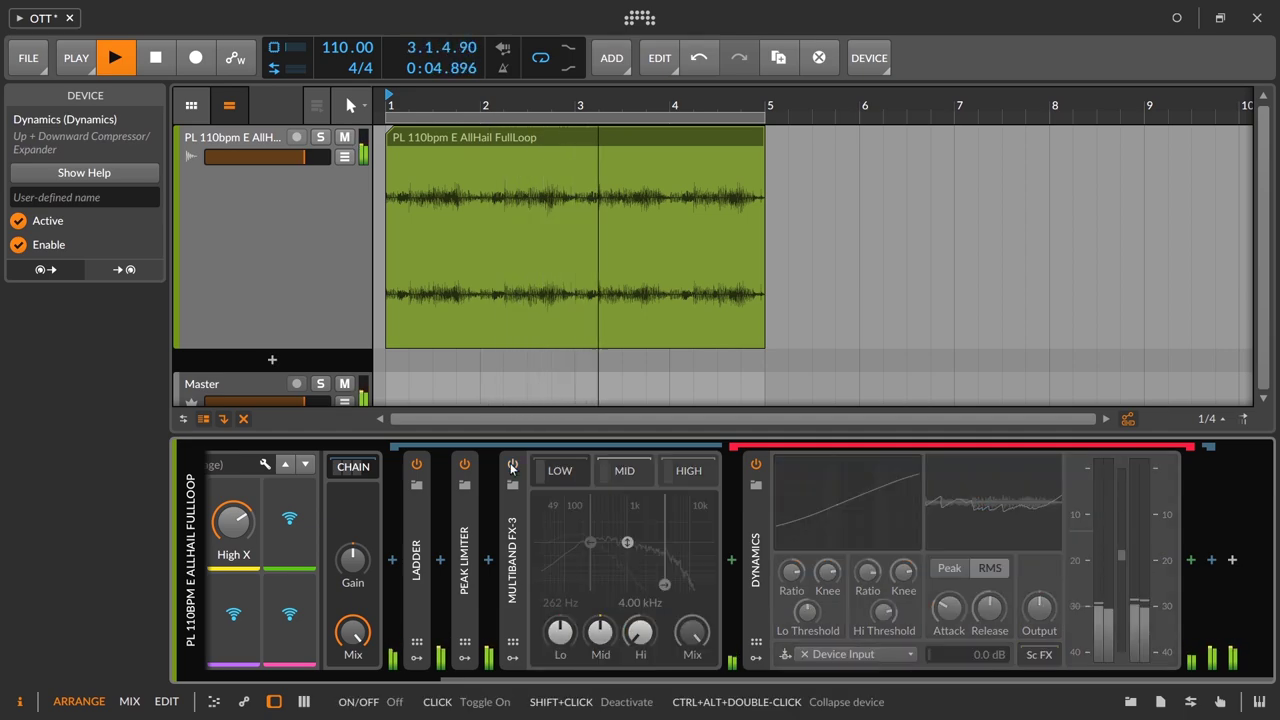
left_click(512, 465)
- Restore the Hi gain and, in the High band's Dynamics, shorten the attack and lower both thresholds, with the high threshold at about -22.8 dB
double_click(655, 630)
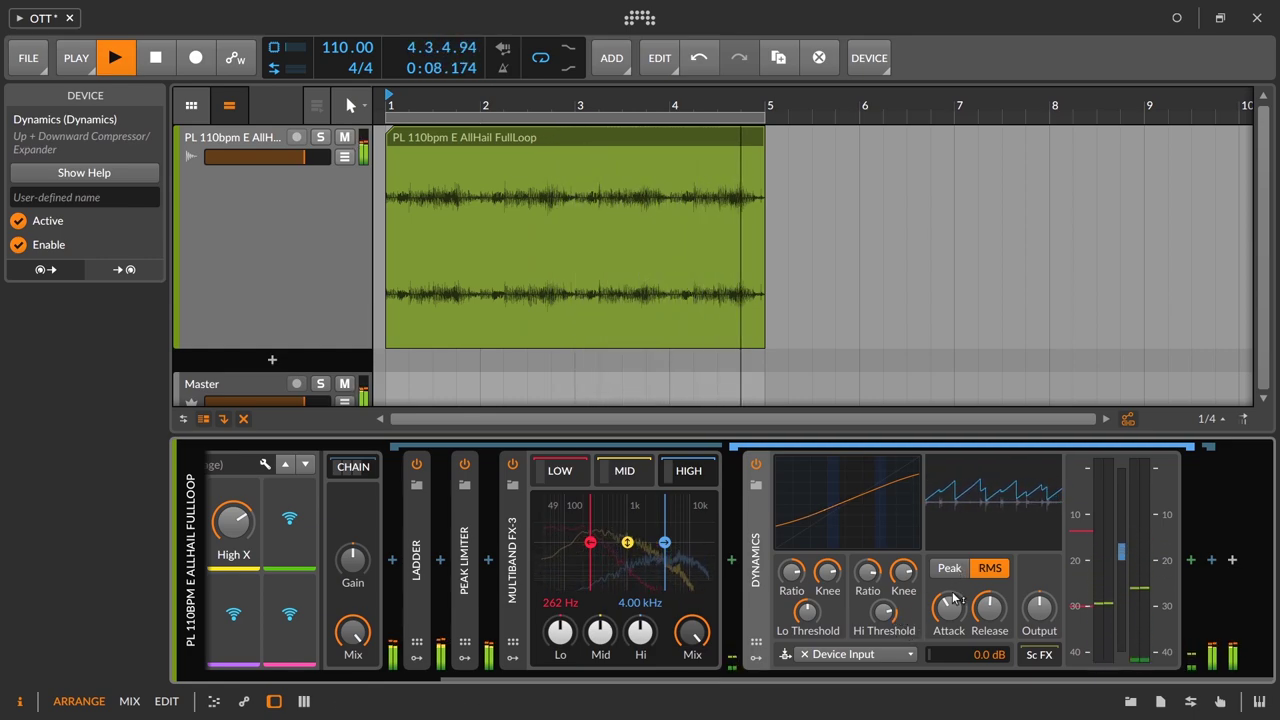
left_click_drag(884, 612, 806, 629)
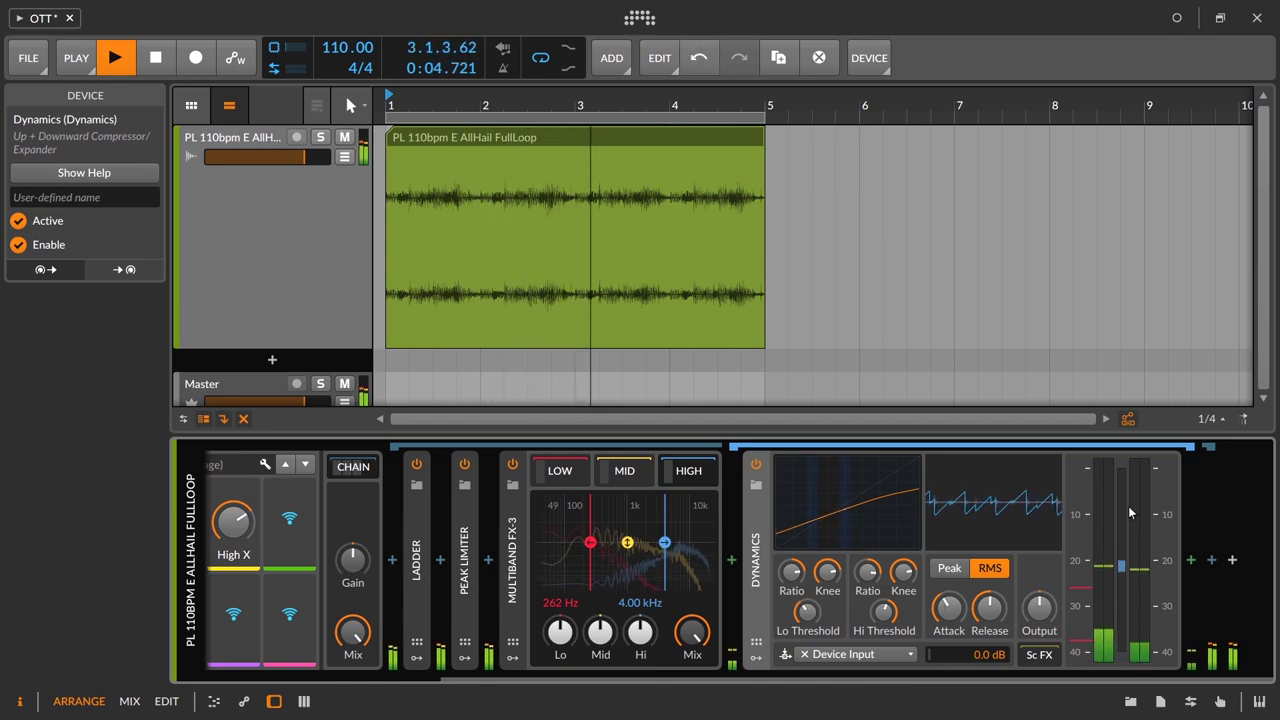
left_click_drag(949, 607, 949, 620)
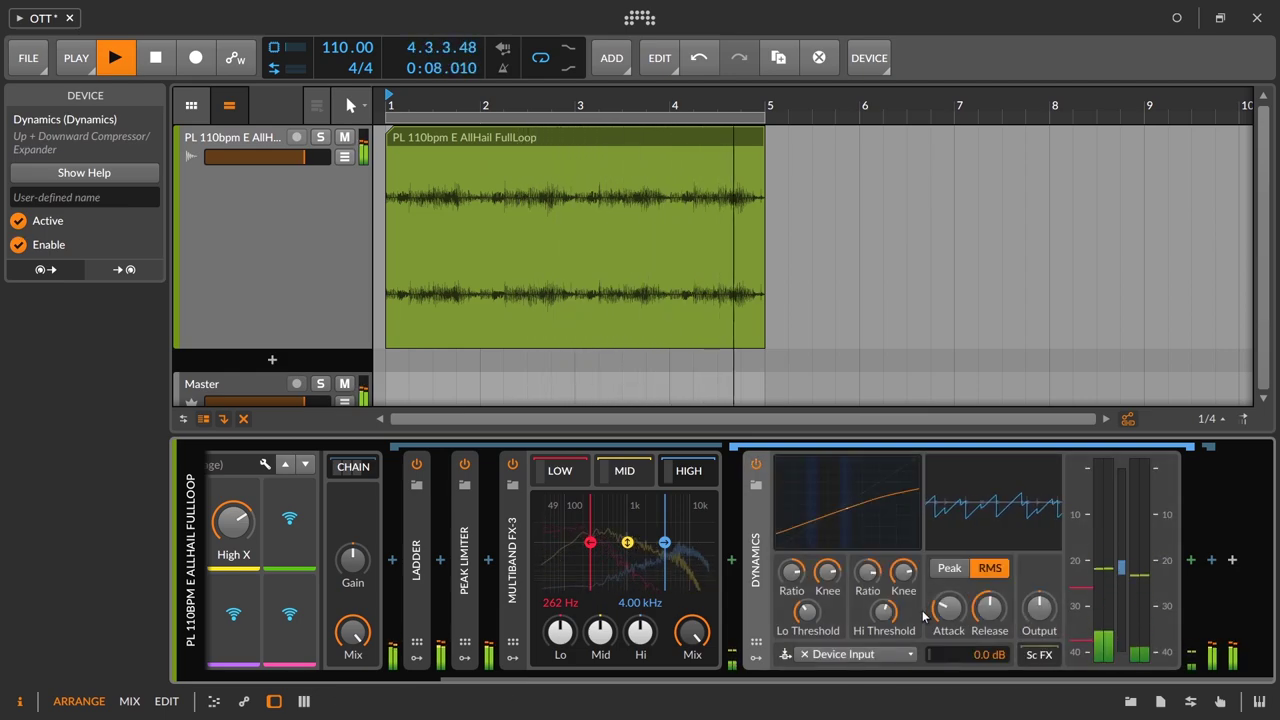
left_click_drag(806, 612, 806, 603)
left_click_drag(884, 612, 884, 600)
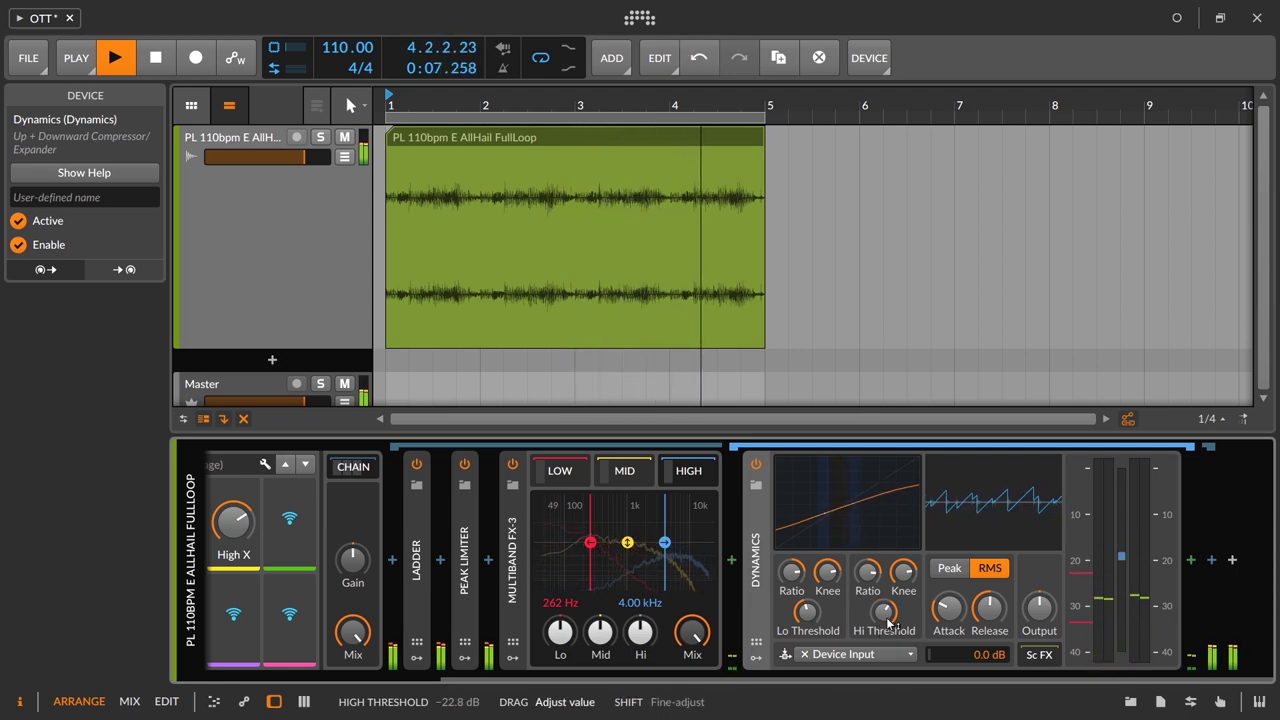
- Collapse the High band's Dynamics, compare the loop with the Multiband FX-3 bypassed, and stop playback
double_click(762, 530)
left_click(817, 466)
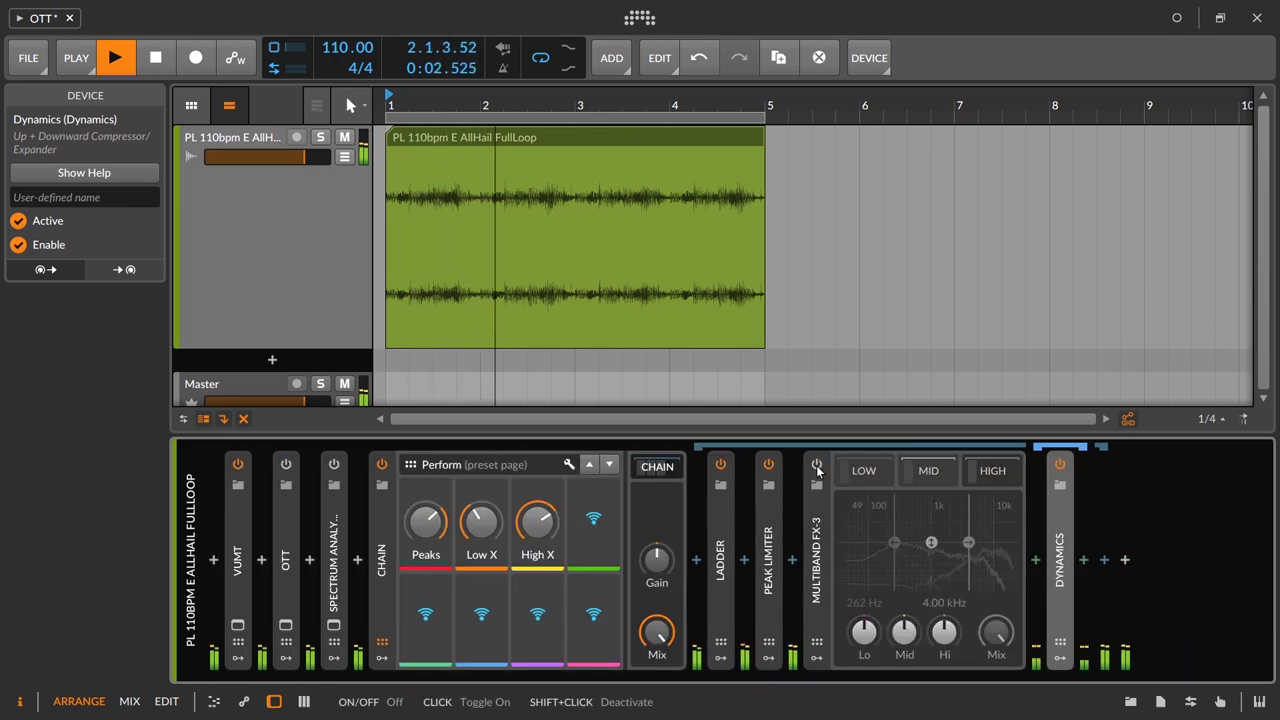
left_click(817, 466)
key("space")
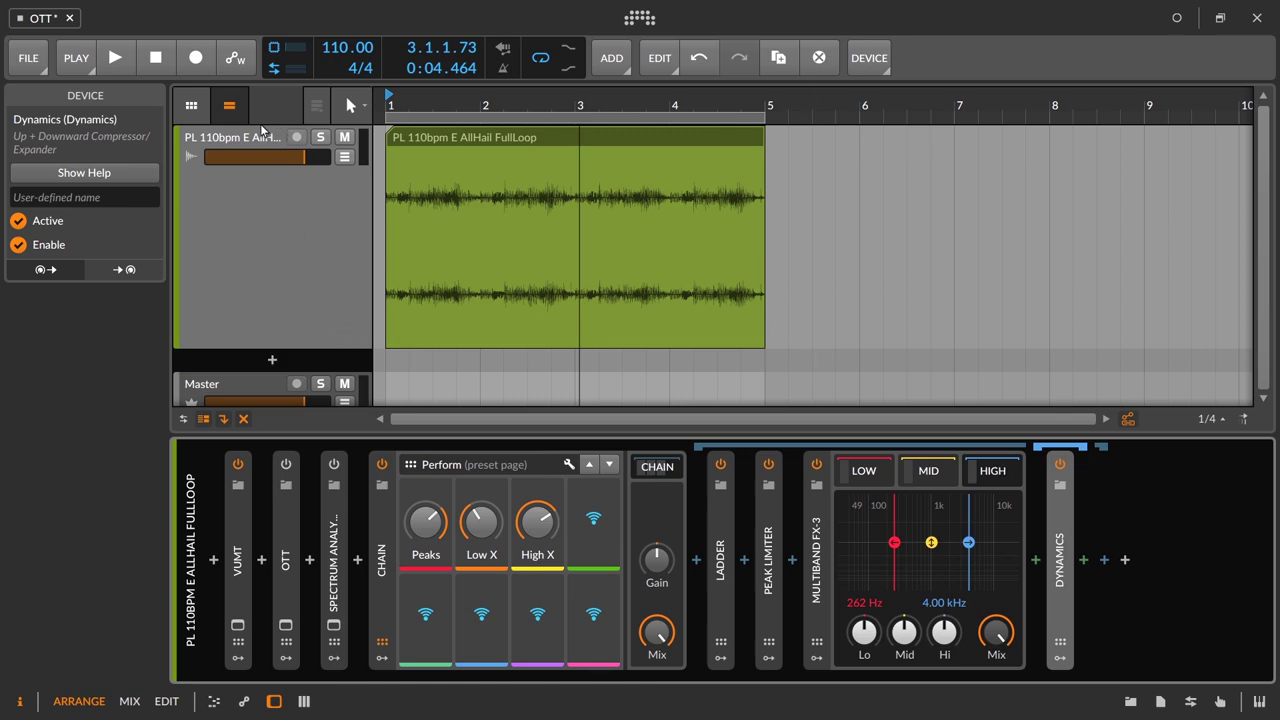
- Play the loop from the selected audio track, raise the Chain's gain, and compare the level with the Chain bypassed
left_click(330, 320)
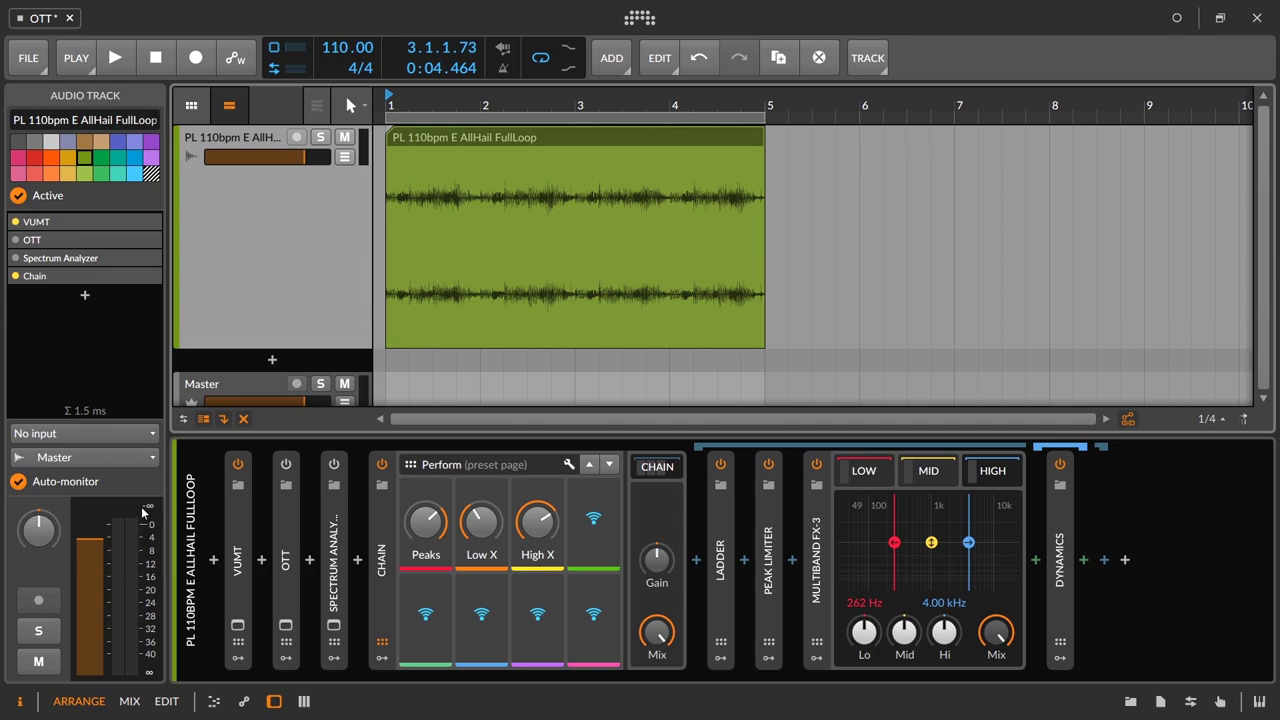
key("space")
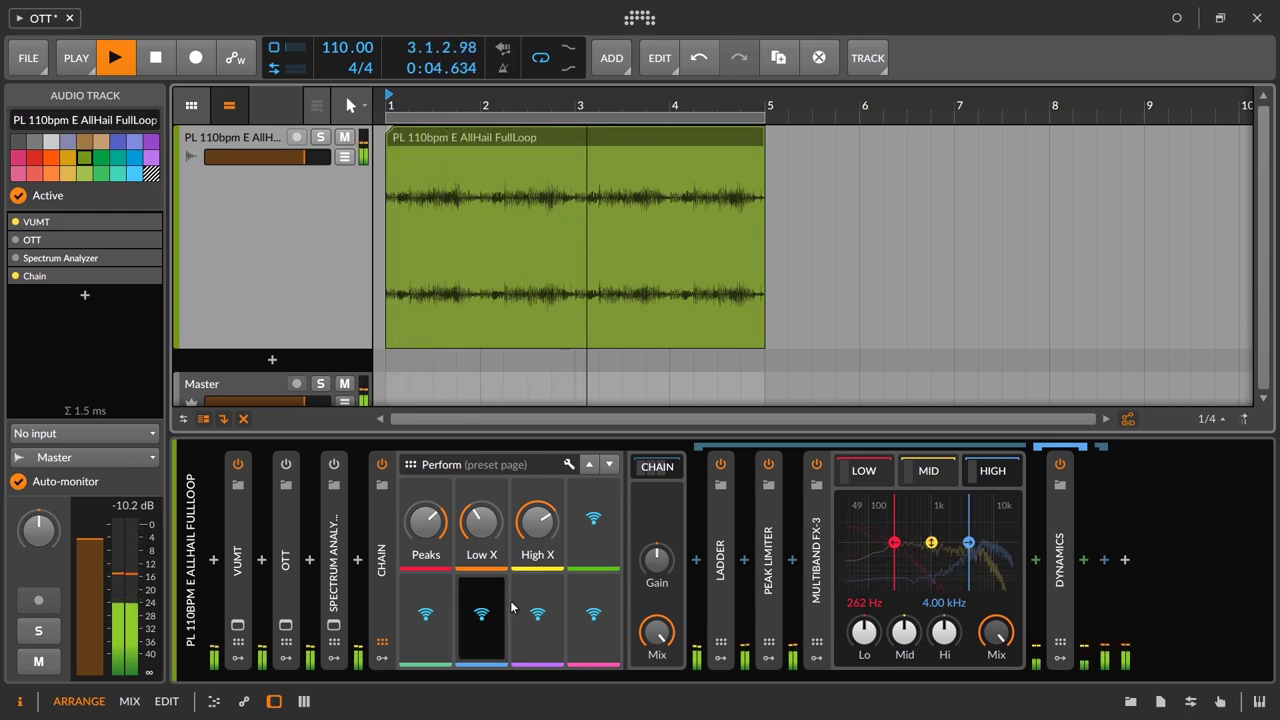
left_click_drag(656, 560, 656, 560)
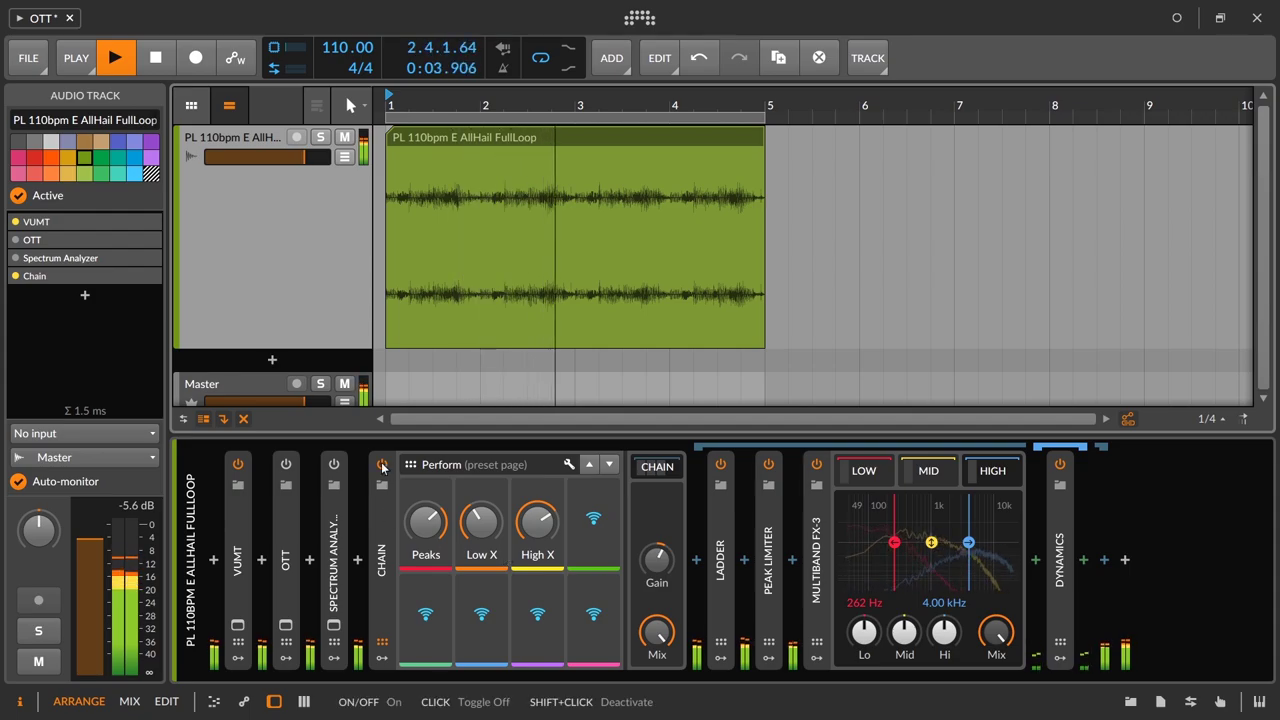
left_click(382, 467)
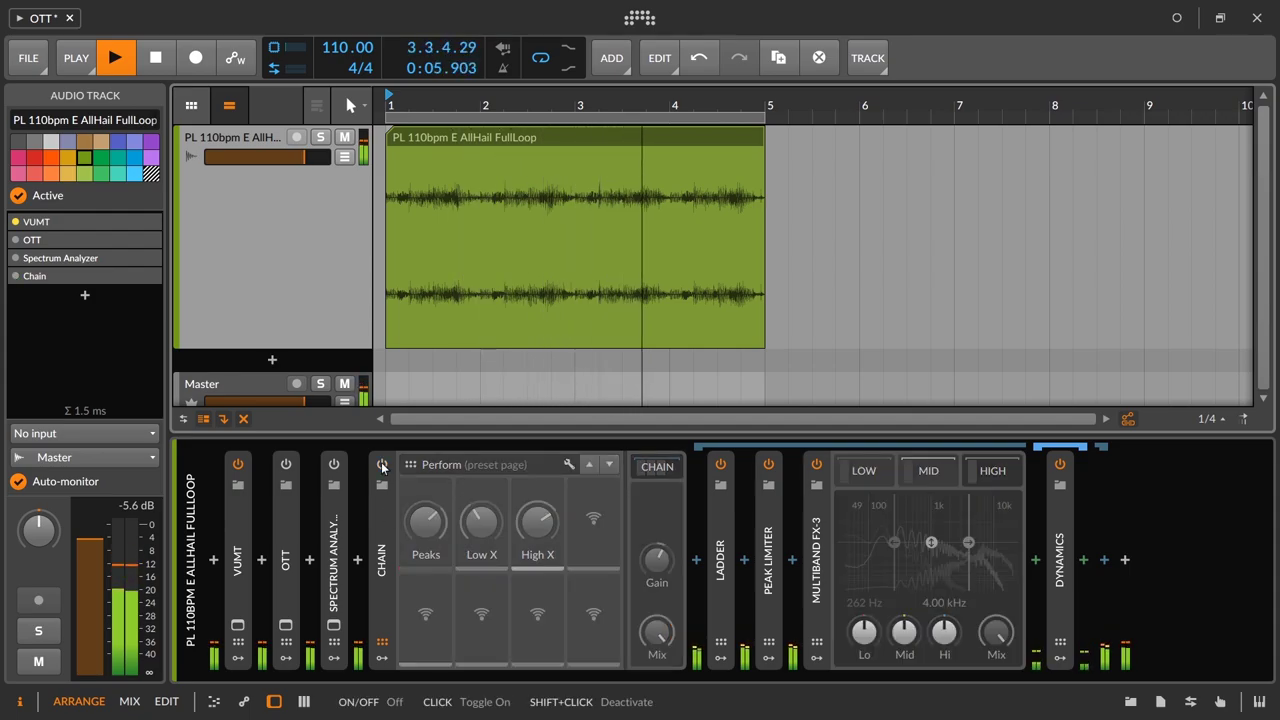
left_click(382, 467)
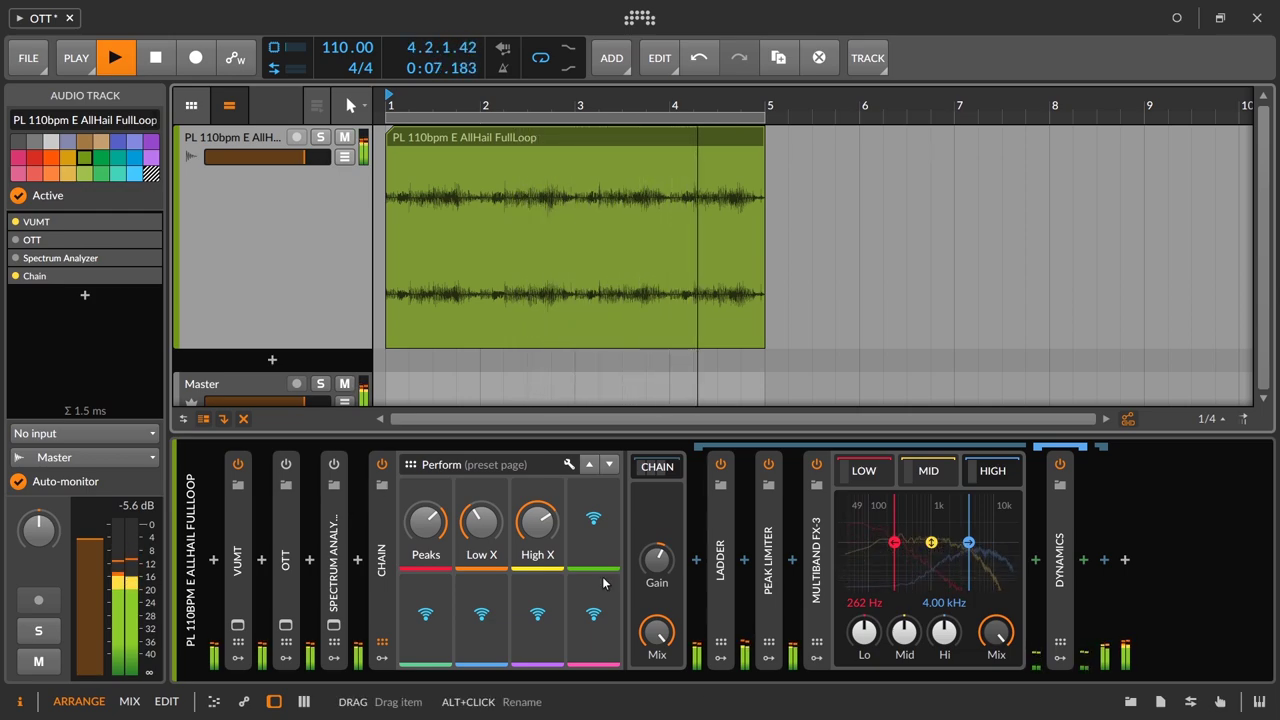
key("space")
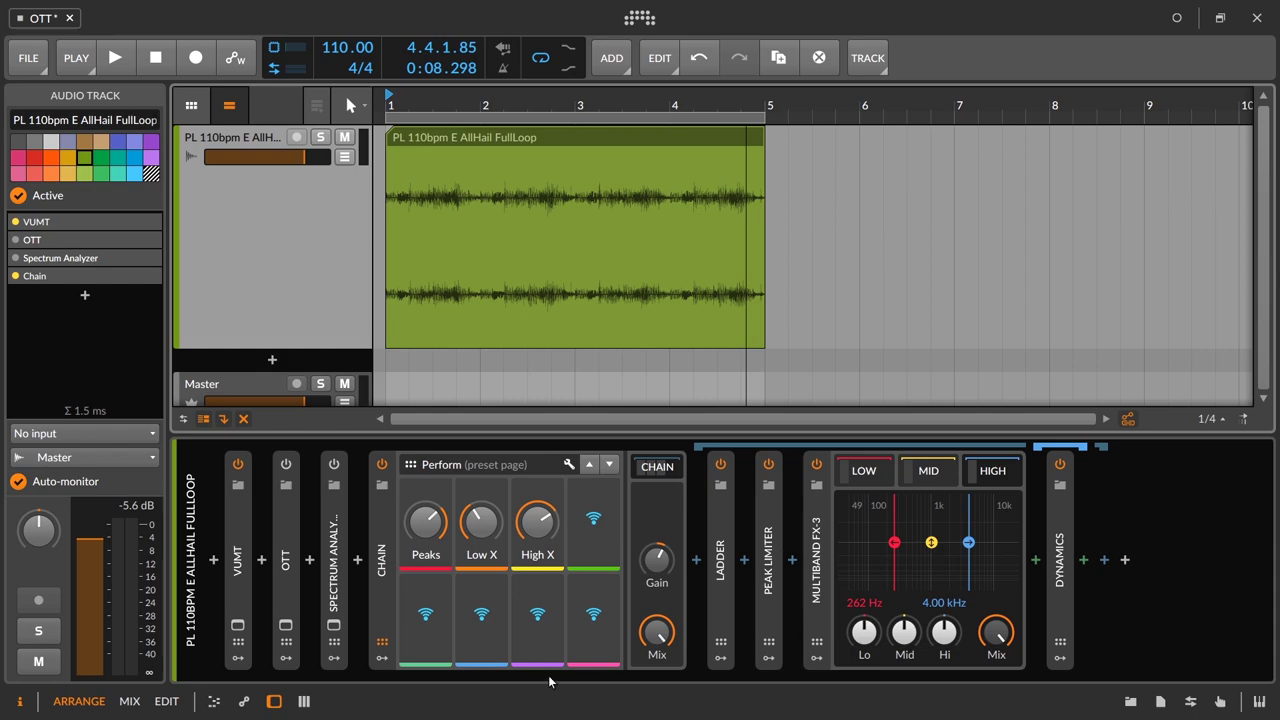
key("space")
key("space")
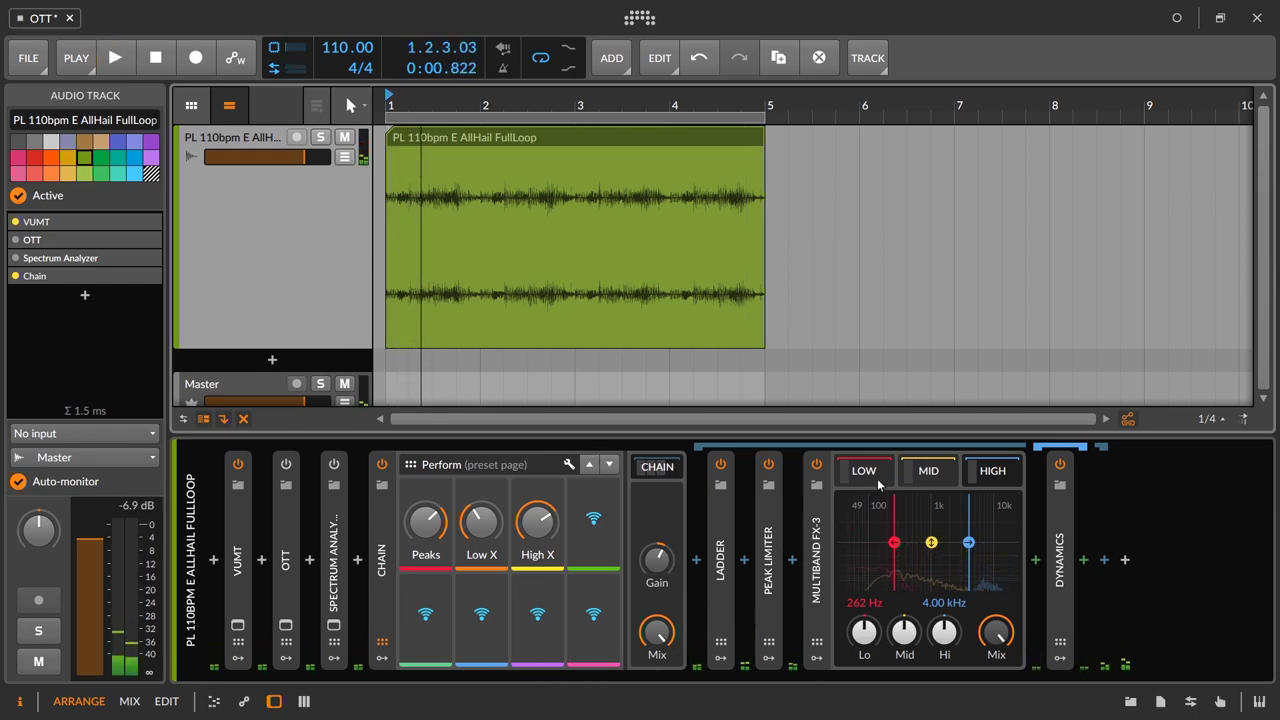
- Show the Low band's Dynamics and add a Macro modulator to the Chain device
left_click(851, 480)
left_click_drag(653, 676, 747, 700)
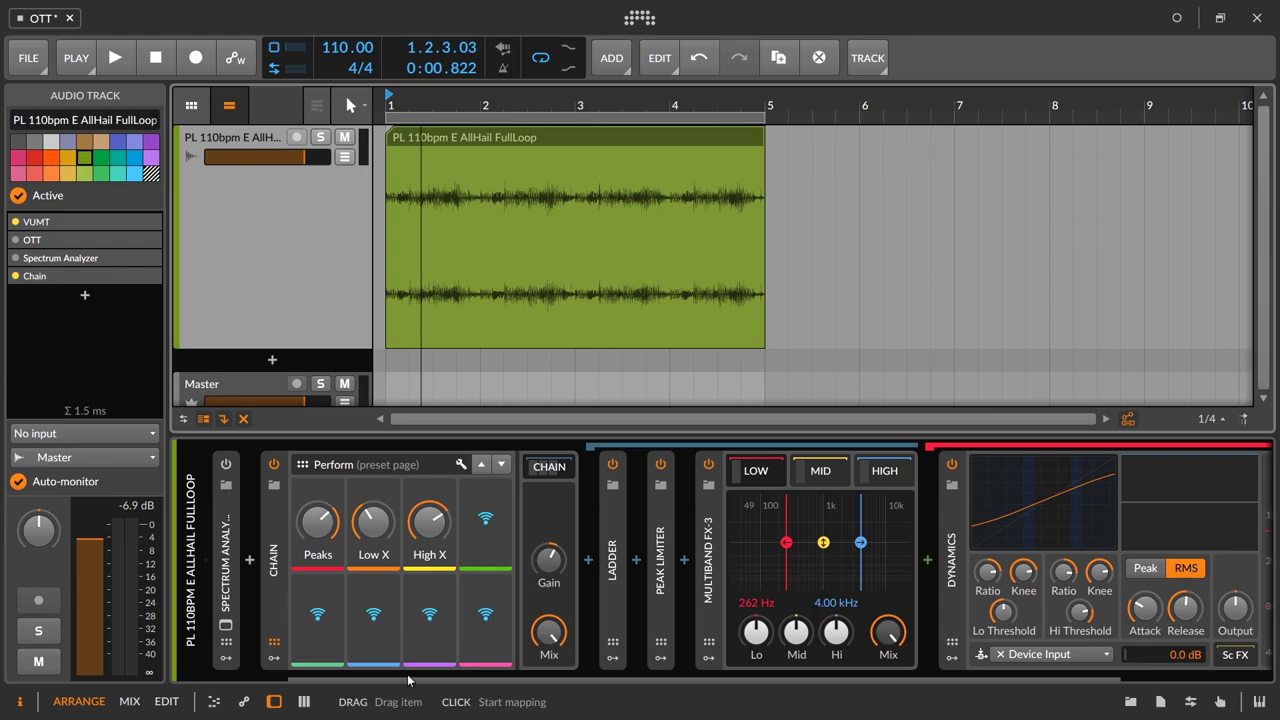
left_click(274, 662)
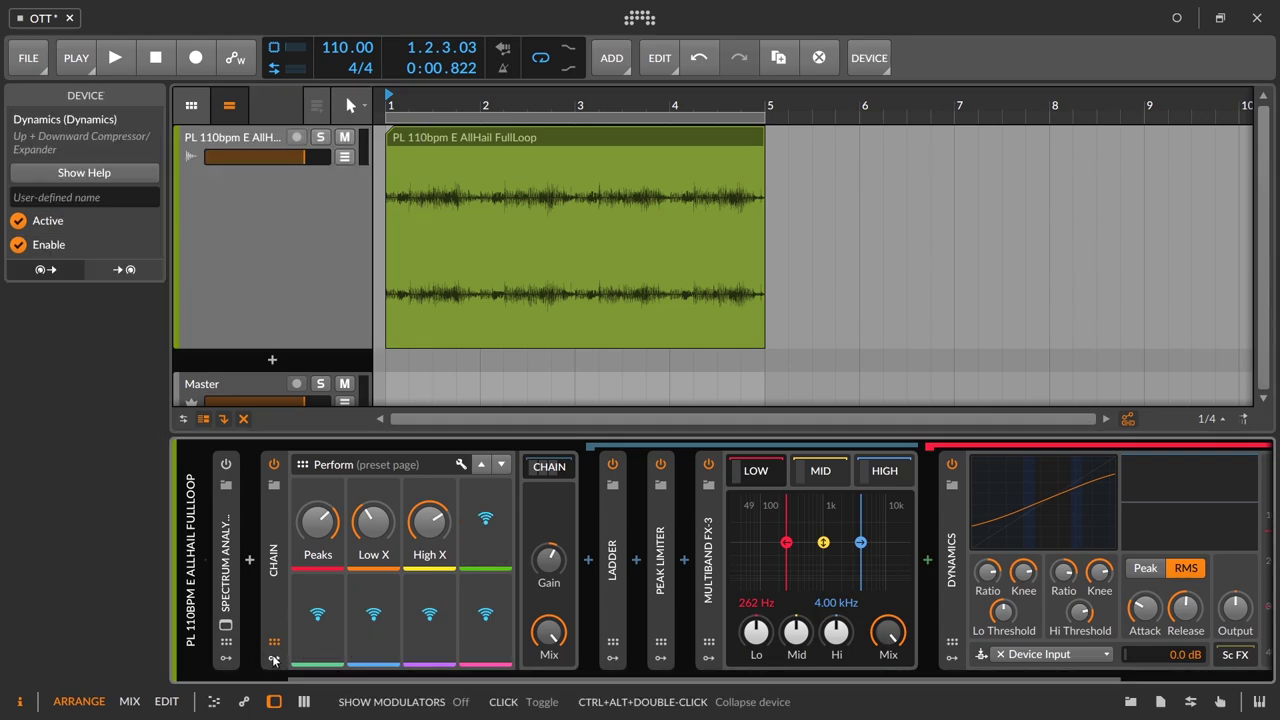
left_click(274, 662)
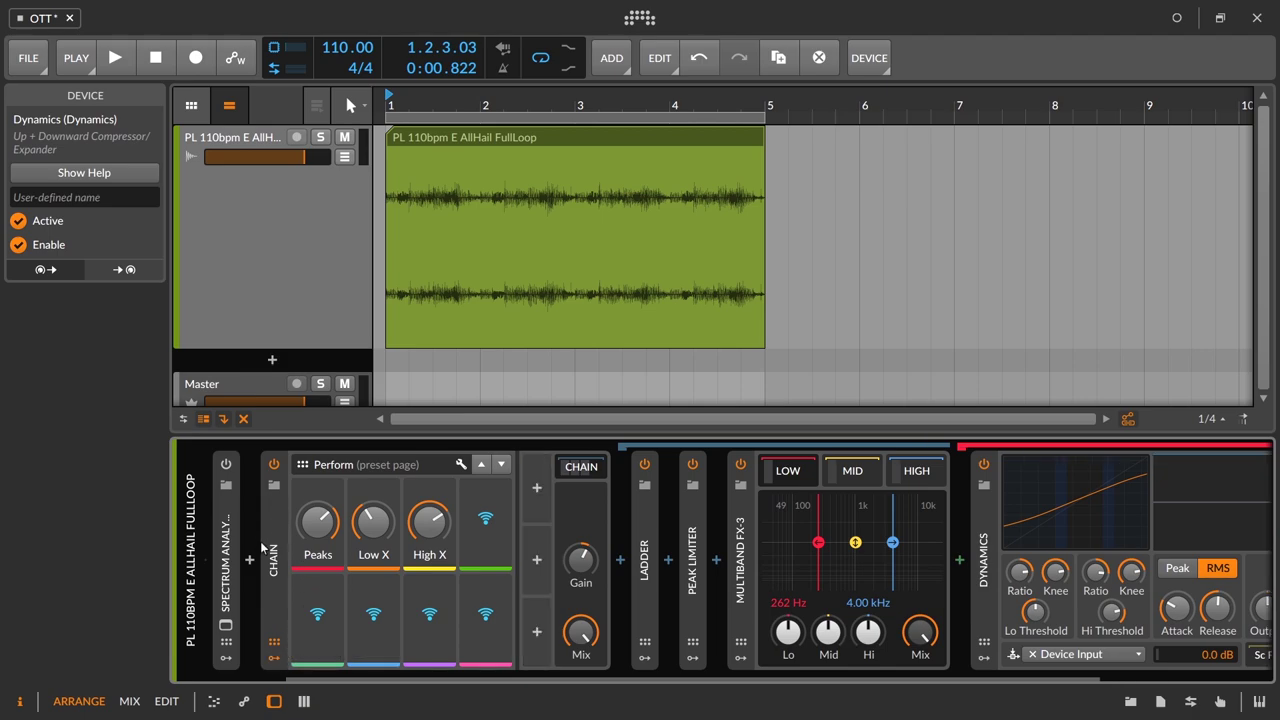
left_click(537, 490)
type("mac")
left_click(712, 124)
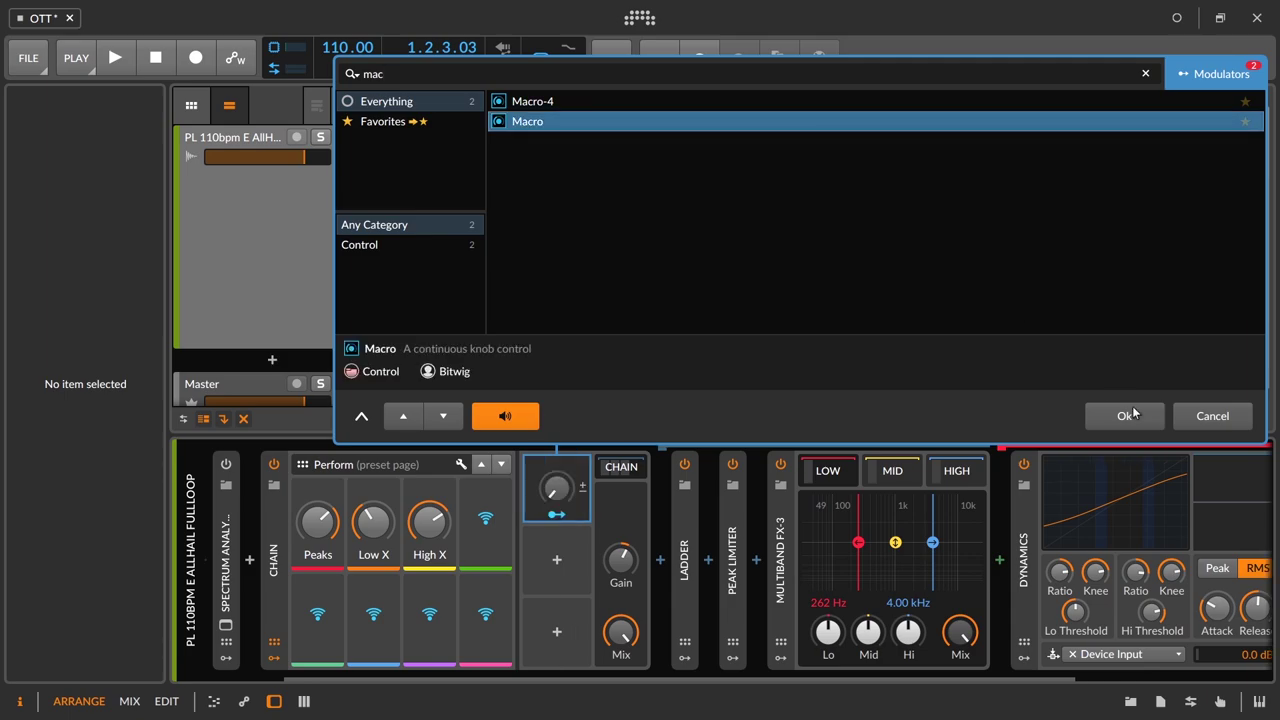
left_click(1161, 421)
- Adjust the low and high ratios of the Low band's Dynamics to about 1:2
left_click_drag(557, 688, 745, 683)
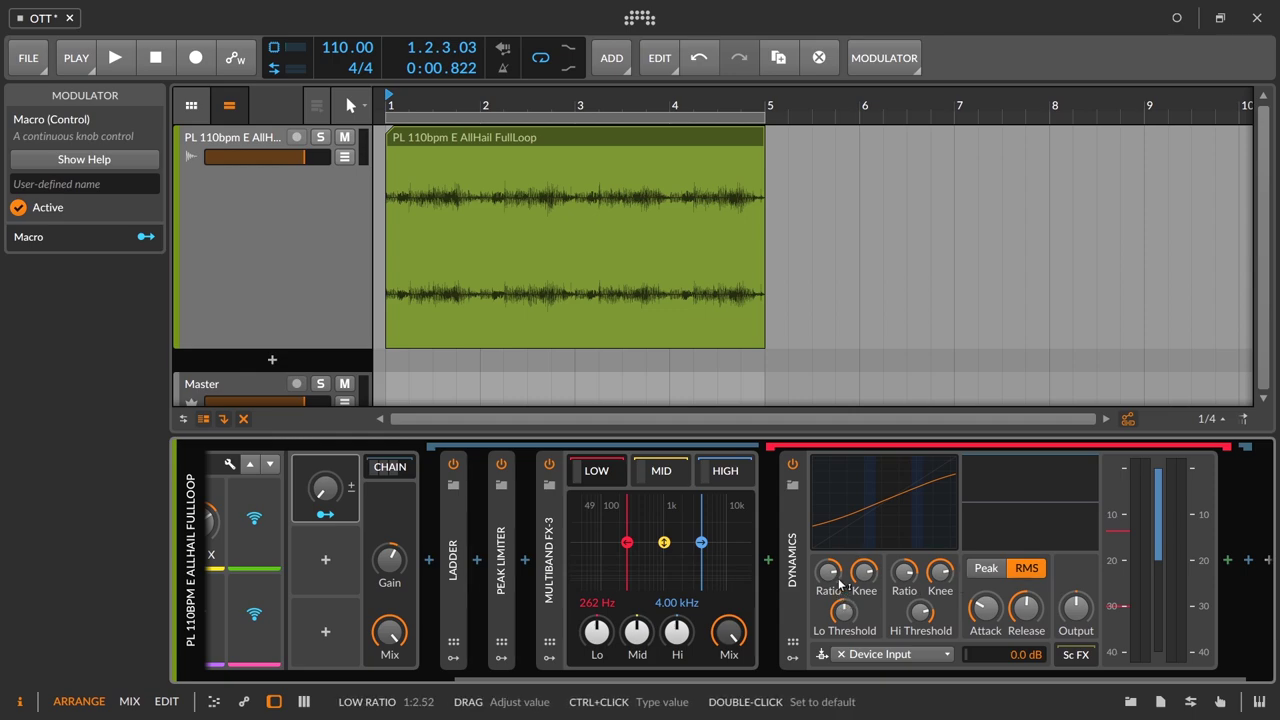
left_click_drag(841, 577, 841, 577)
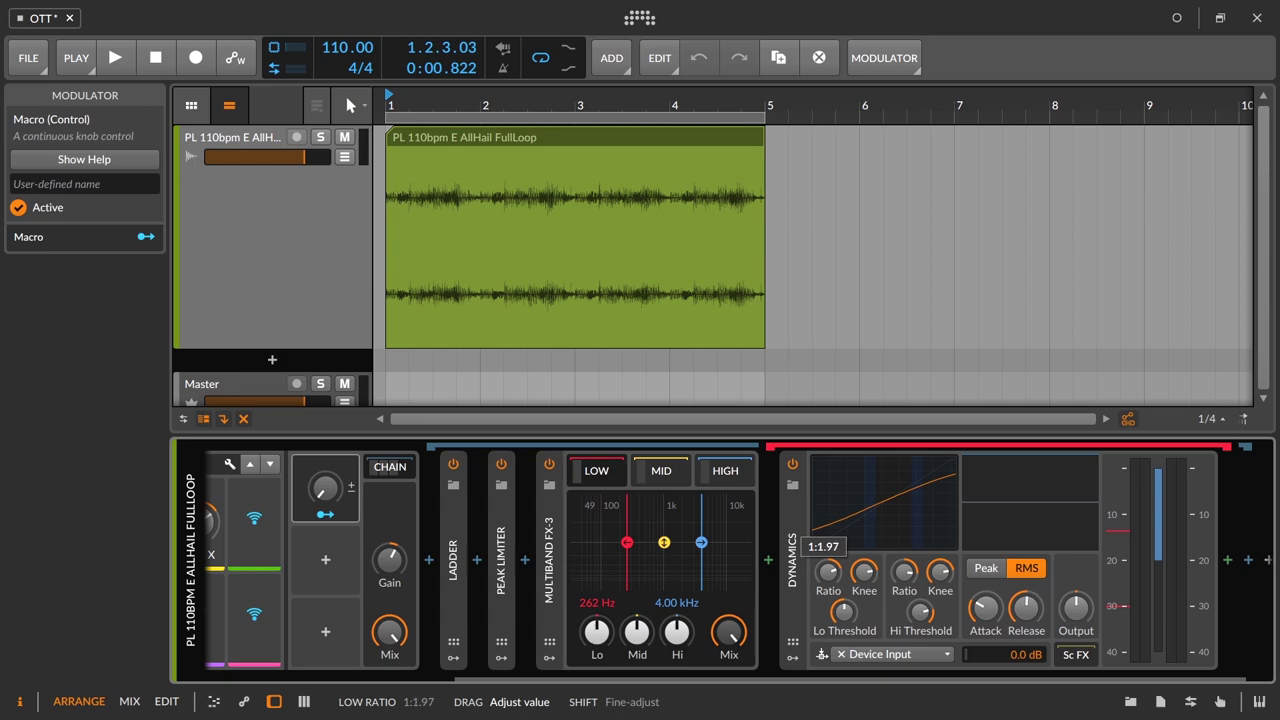
left_click_drag(841, 577, 841, 577)
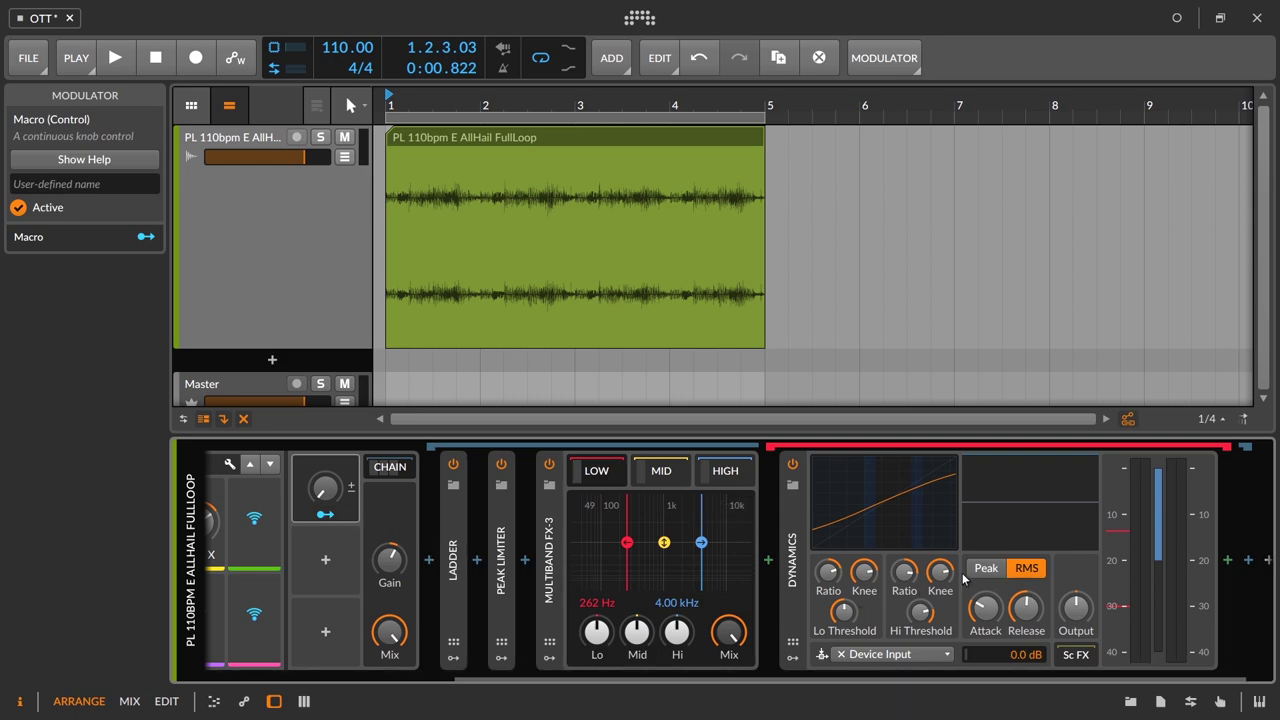
left_click(904, 572)
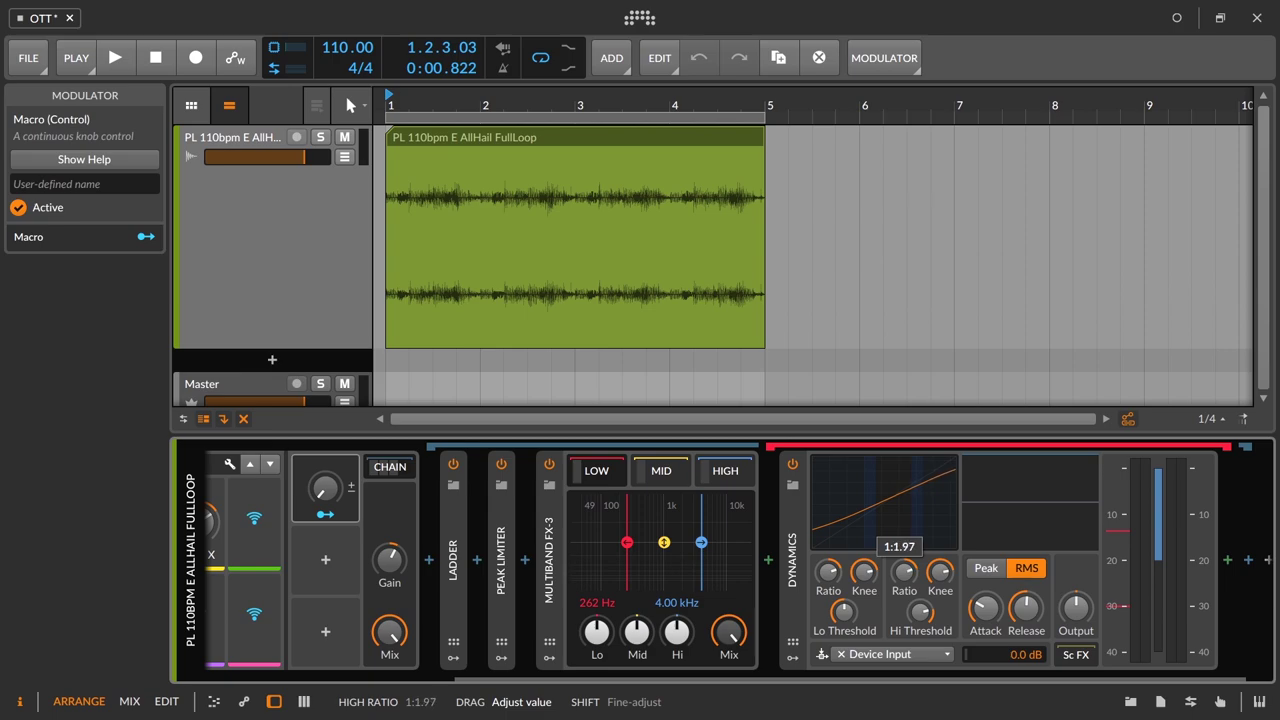
left_click_drag(904, 572, 904, 572)
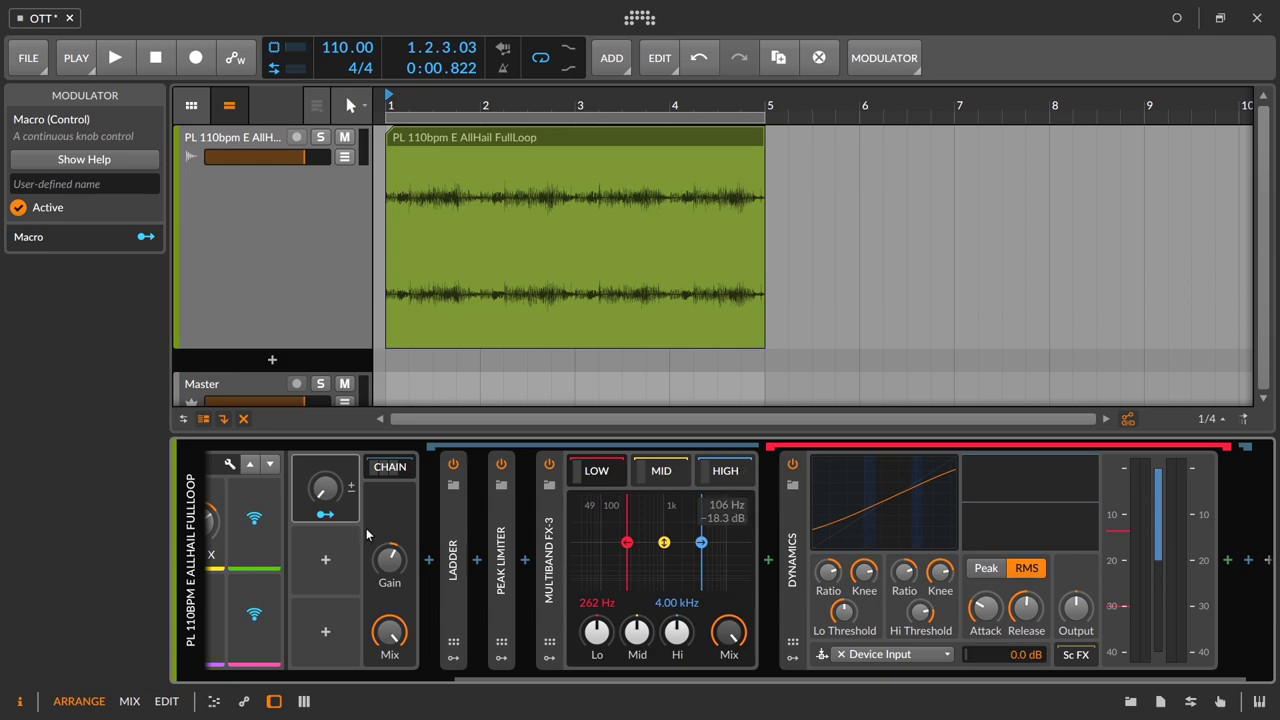
- Modulate the Low band Dynamics' low ratio by about +0.26 and its high ratio with the Macro, assigning the Macro to a remote control named Ratio
left_click(325, 514)
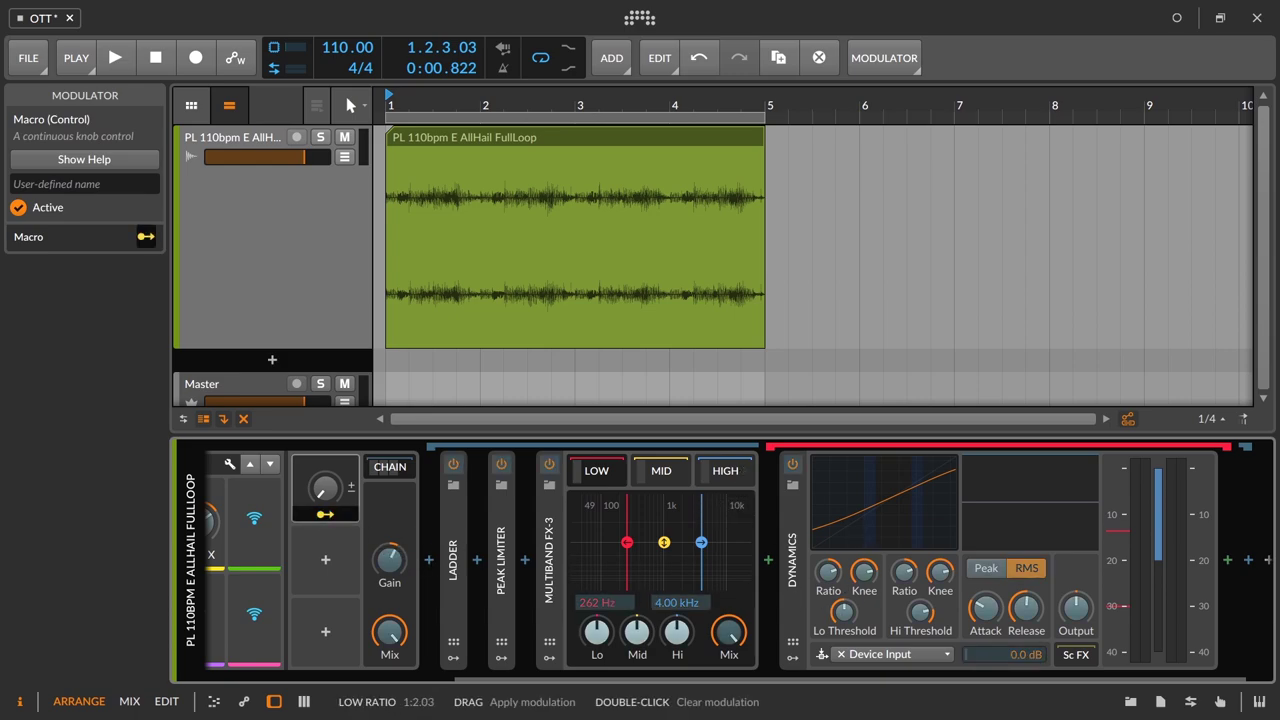
left_click_drag(834, 585, 834, 583)
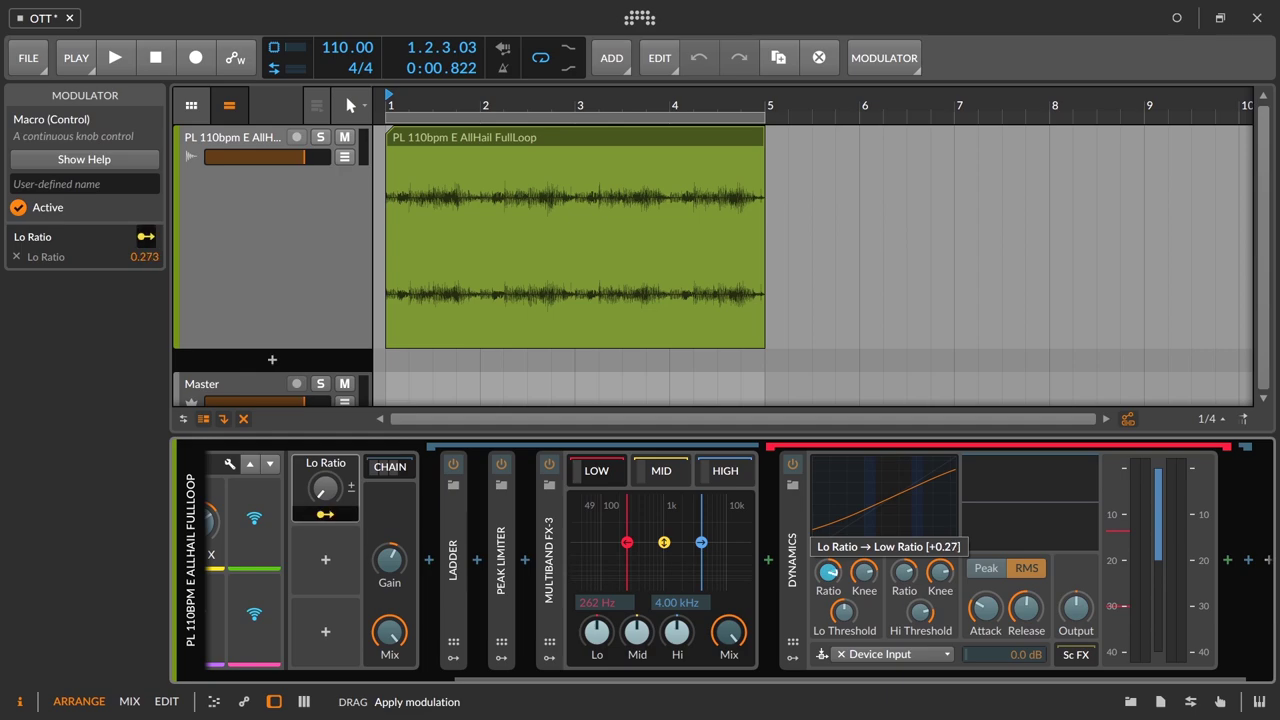
left_click_drag(834, 583, 906, 582)
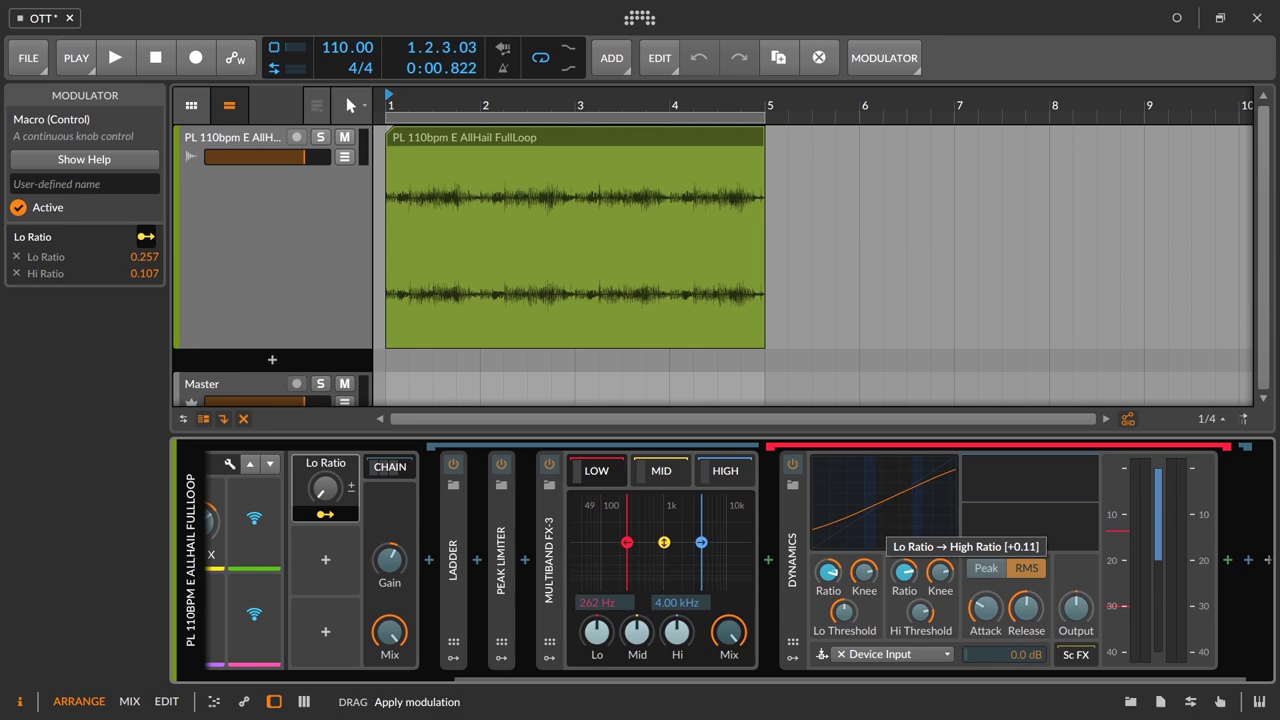
left_click(325, 514)
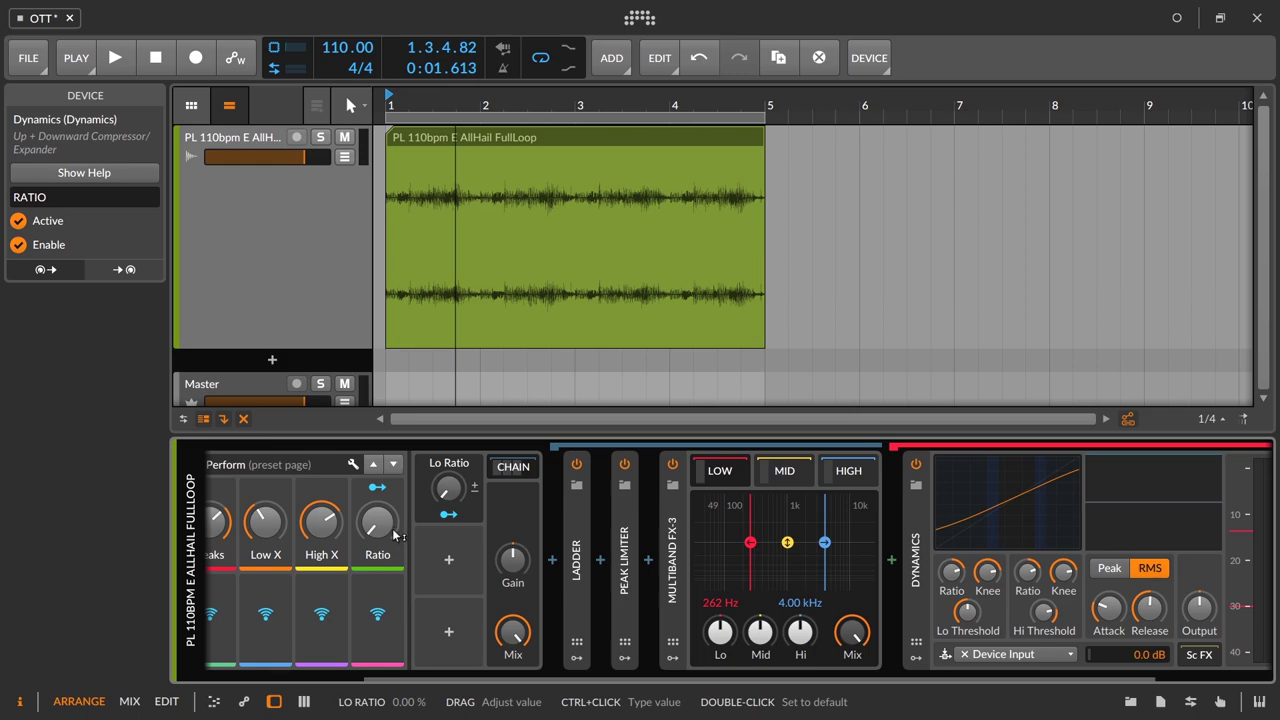
- Play the loop and turn the Ratio remote control up to its maximum
key("space")
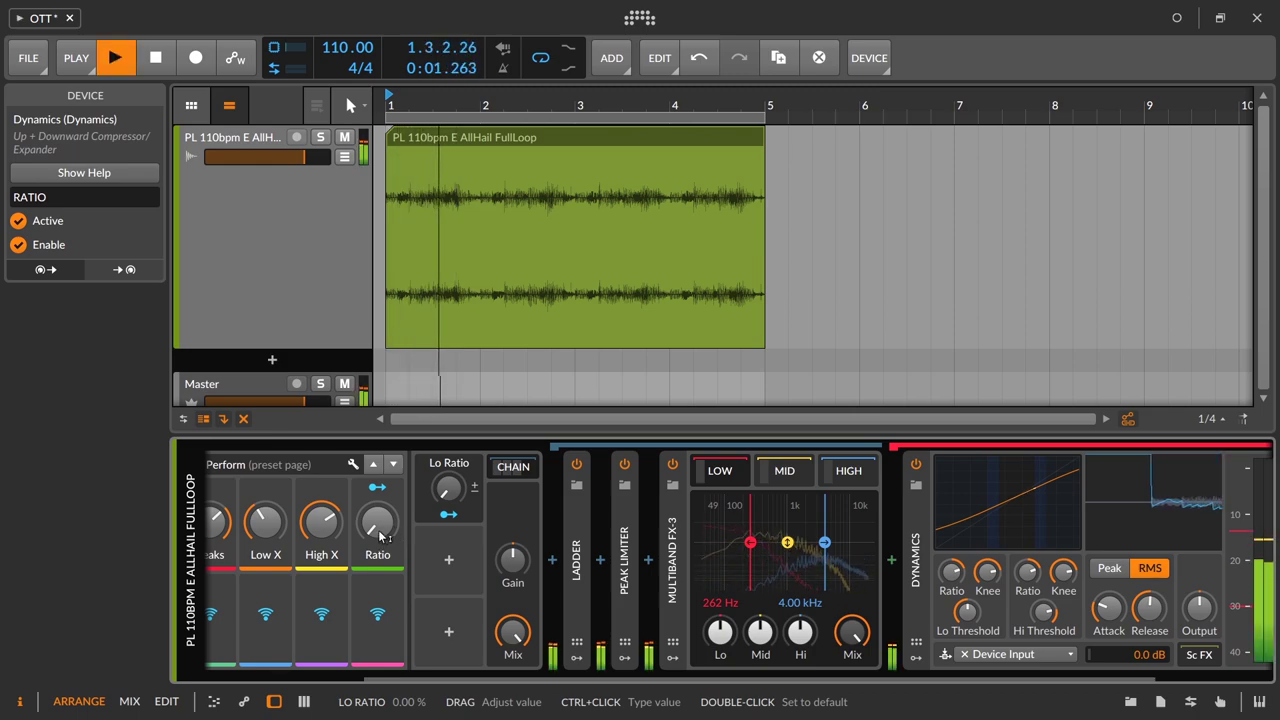
left_click_drag(380, 535, 380, 527)
left_click_drag(377, 521, 377, 445)
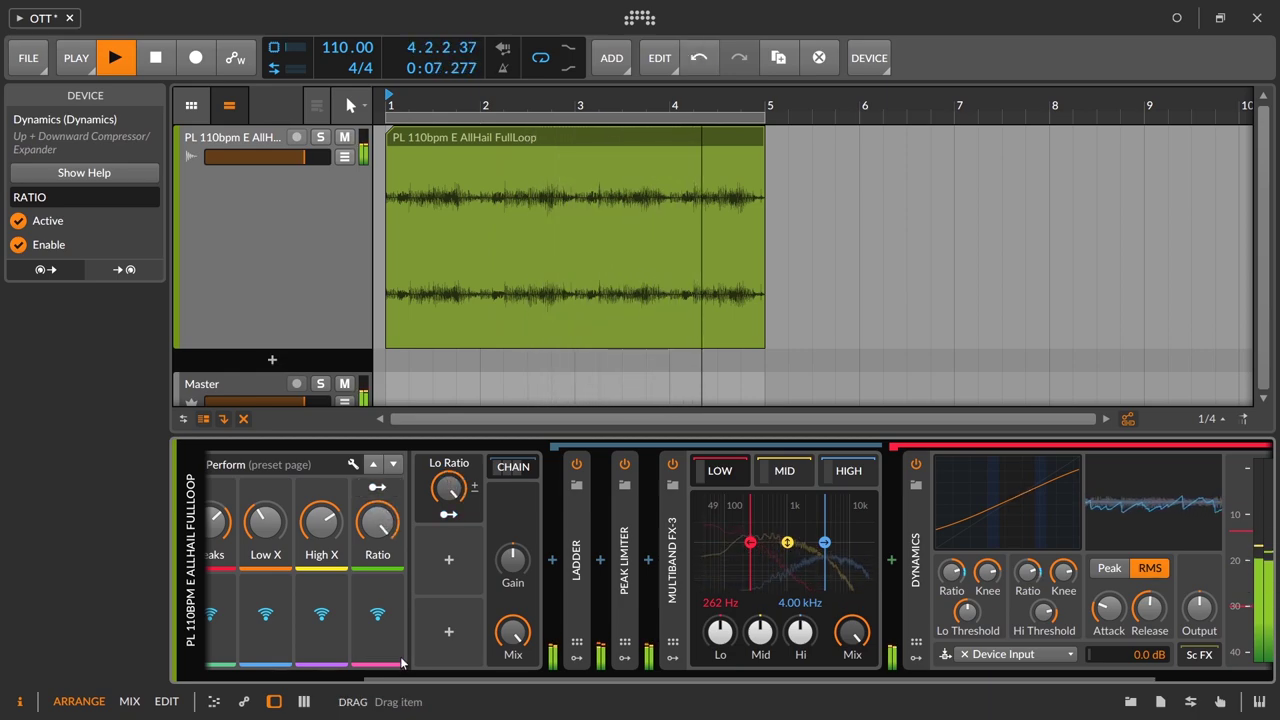
- Compare the playing loop with the whole Chain device bypassed and enabled
scroll(376, 675, "left", 1)
scroll(376, 675, "left", 5)
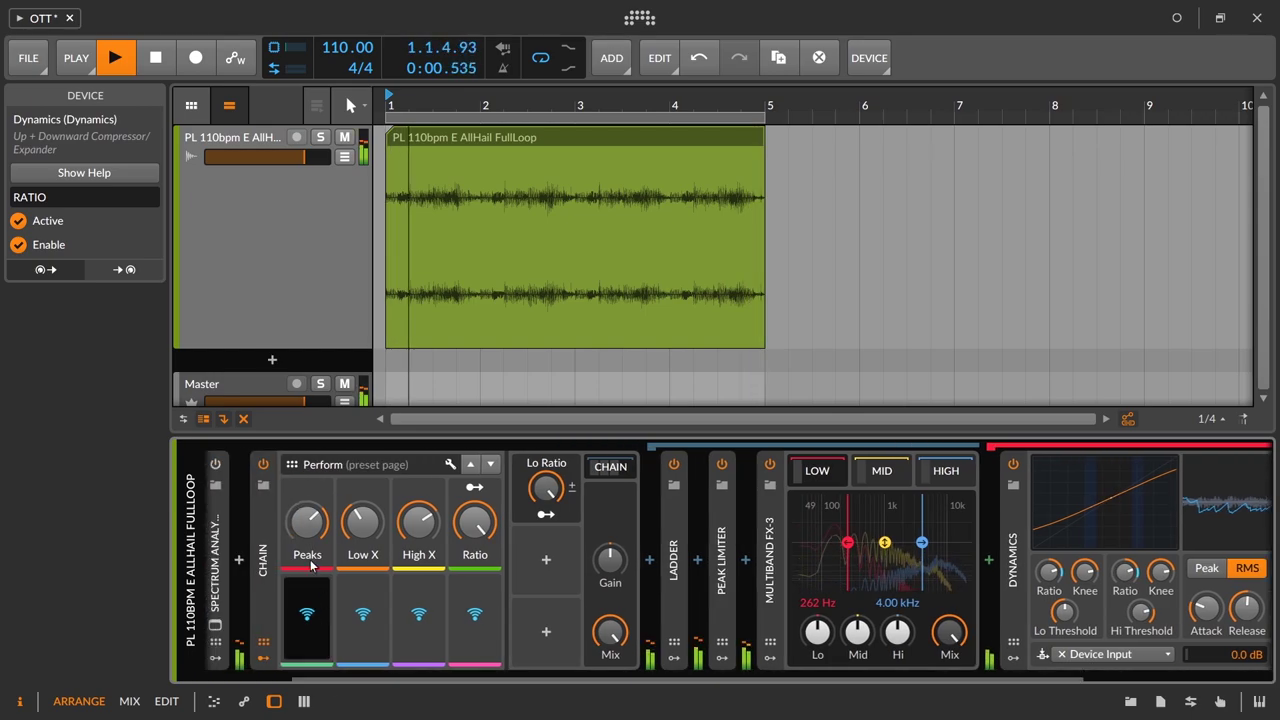
left_click(264, 464)
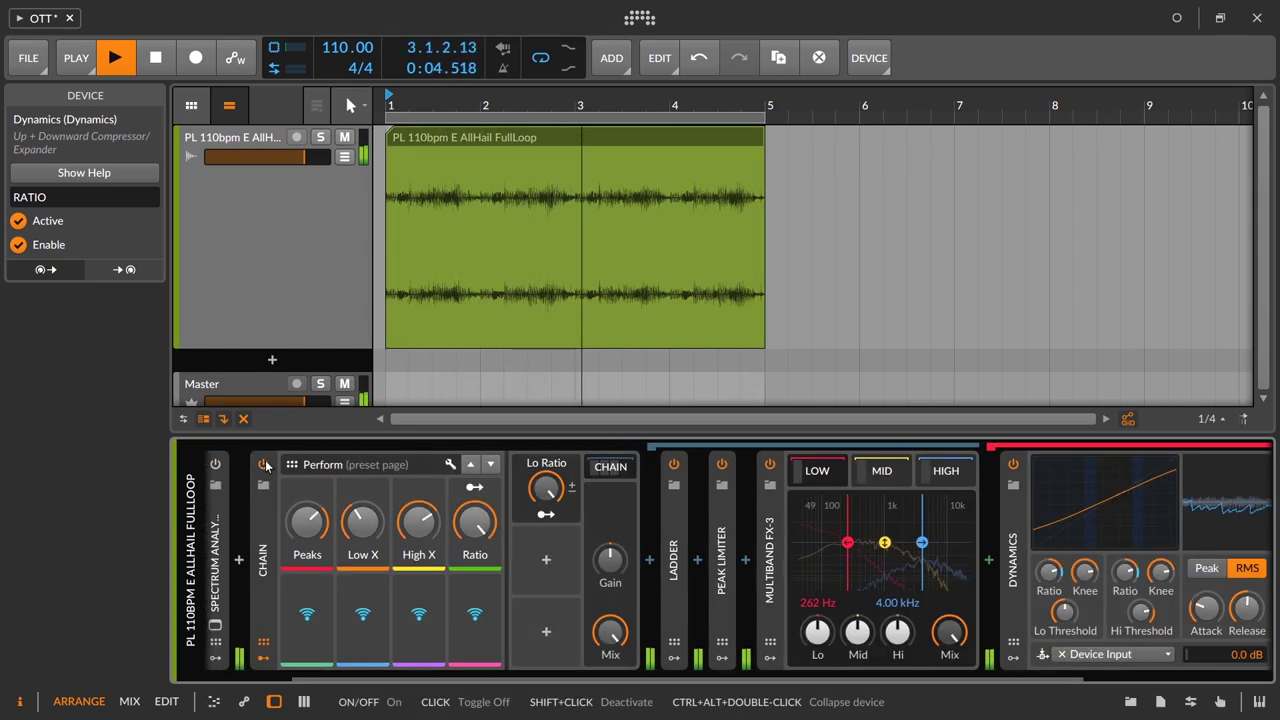
left_click(264, 464)
left_click(264, 464)
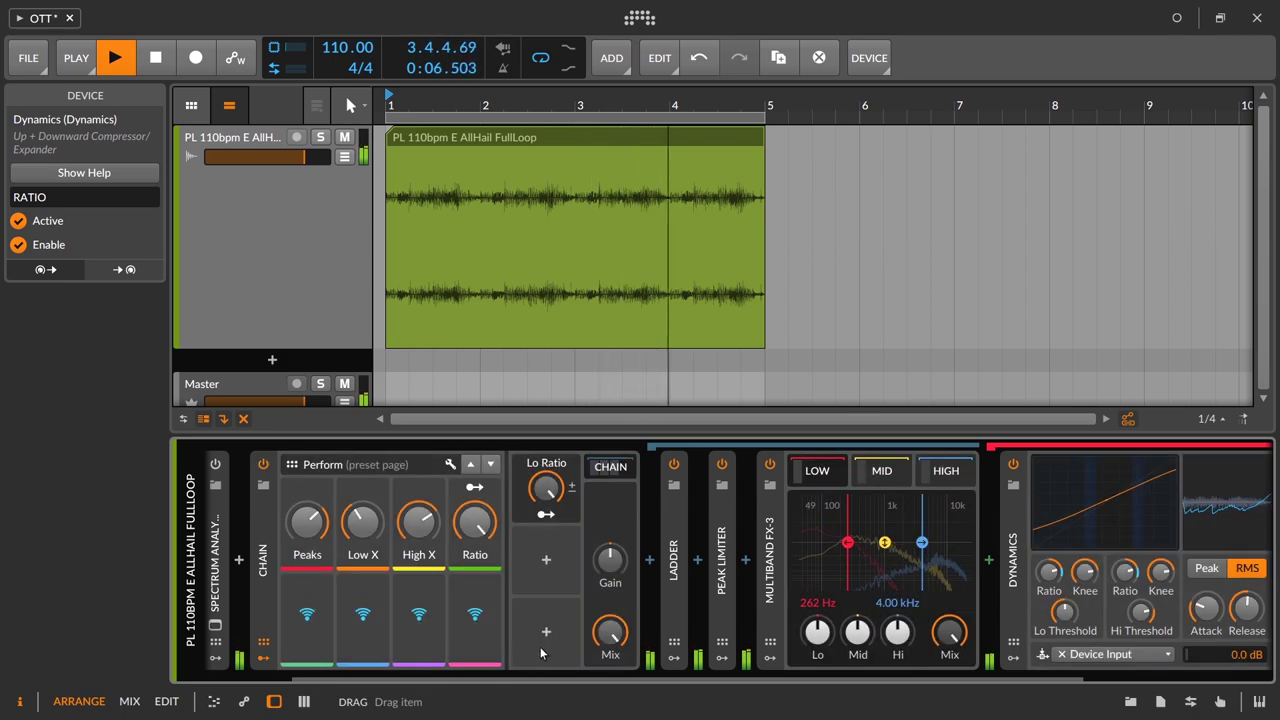
- Stop playback and add a second Macro modulator to the Chain device
scroll(710, 678, "right", 10)
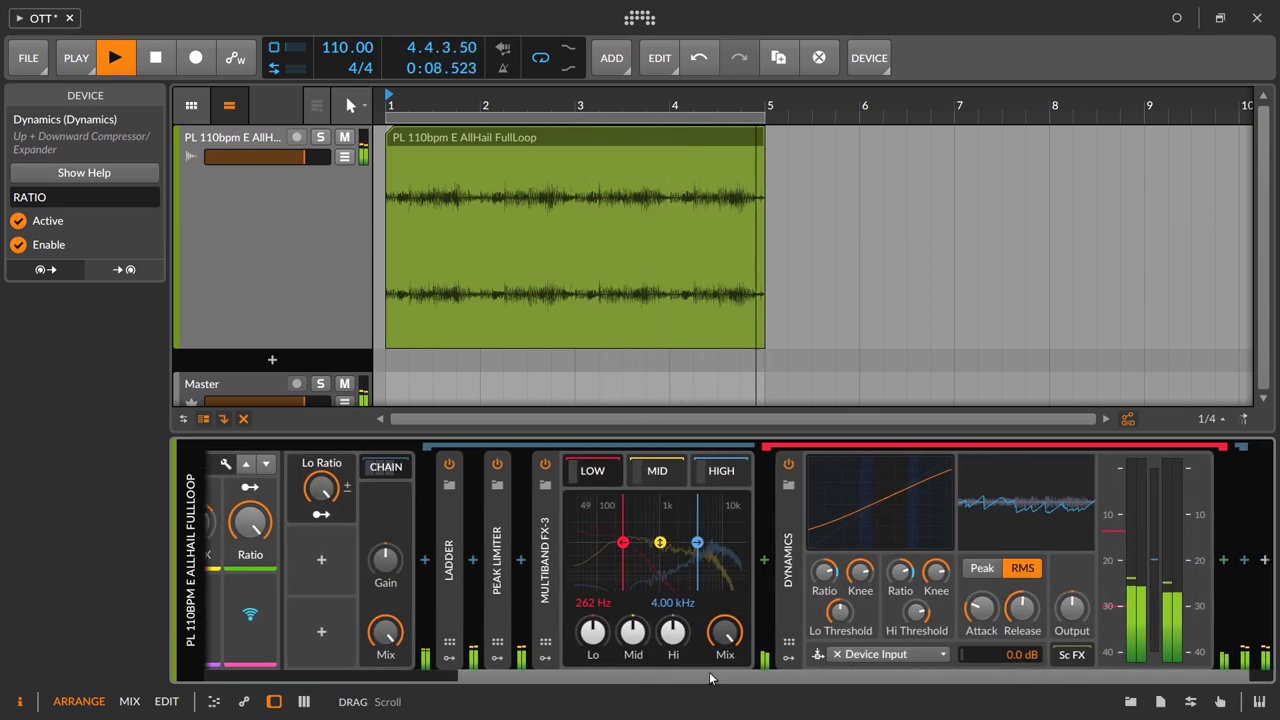
key("space")
left_click_drag(709, 678, 578, 688)
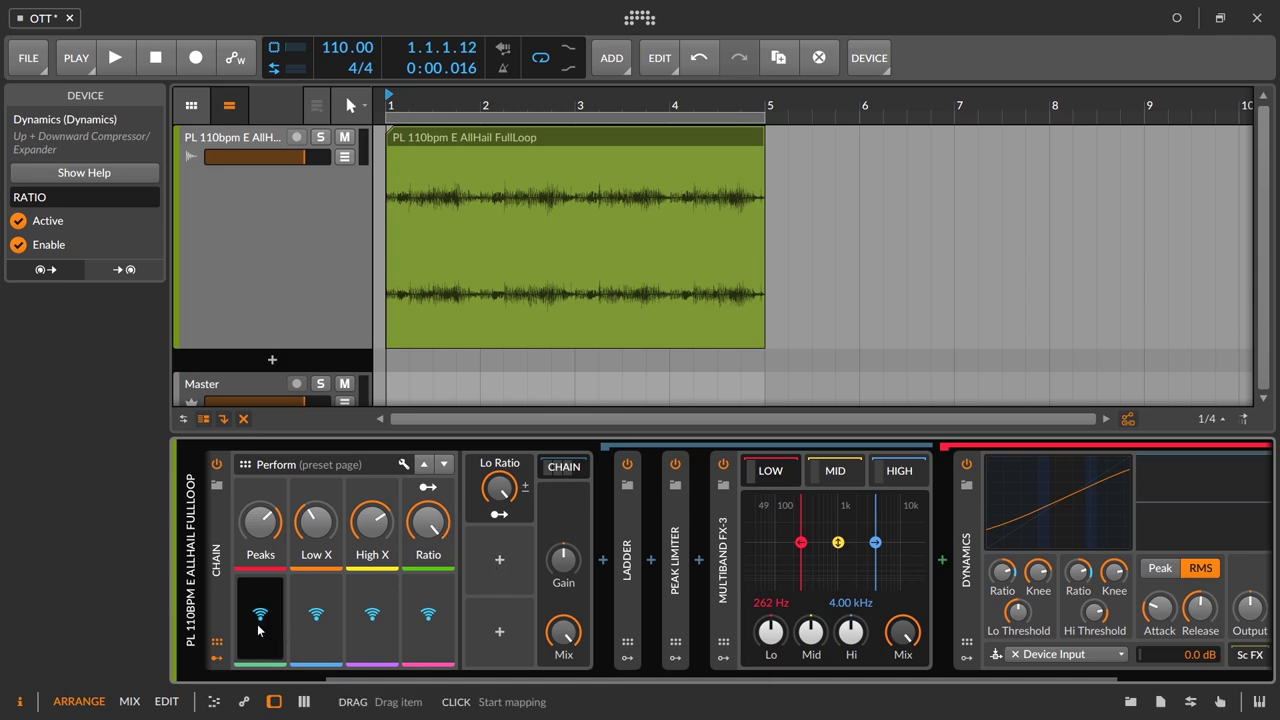
left_click(503, 561)
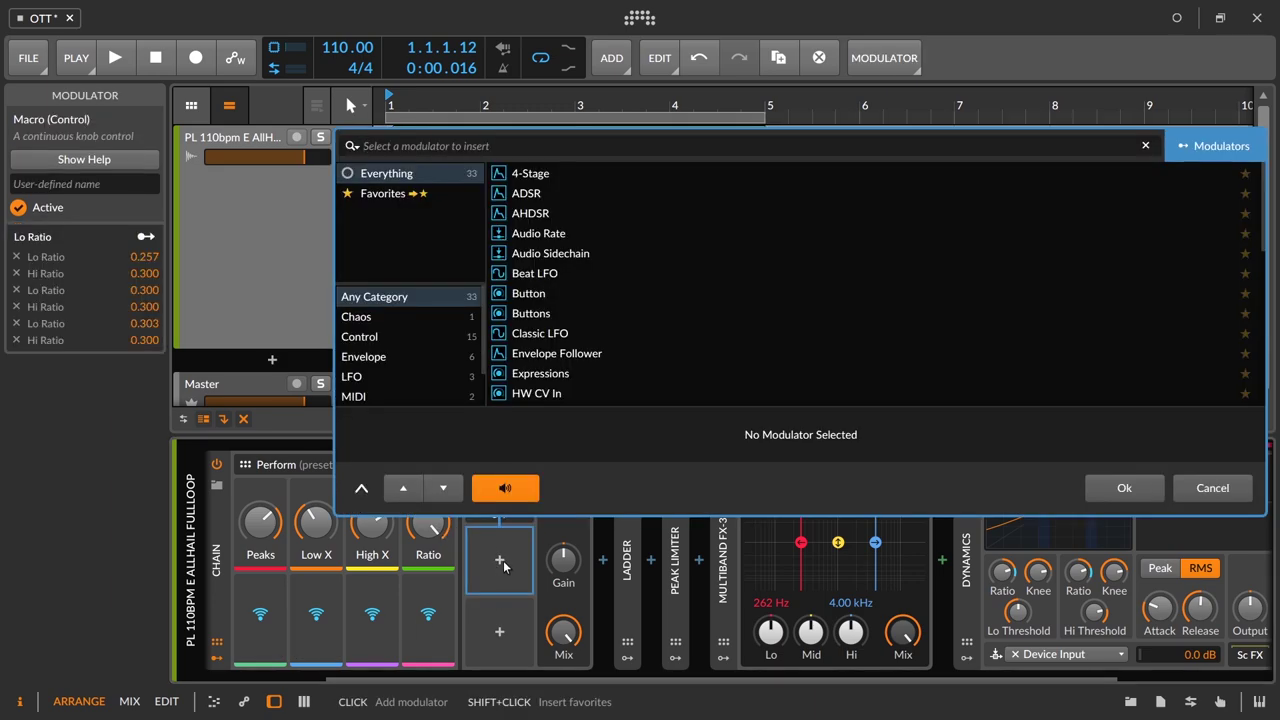
type("macro")
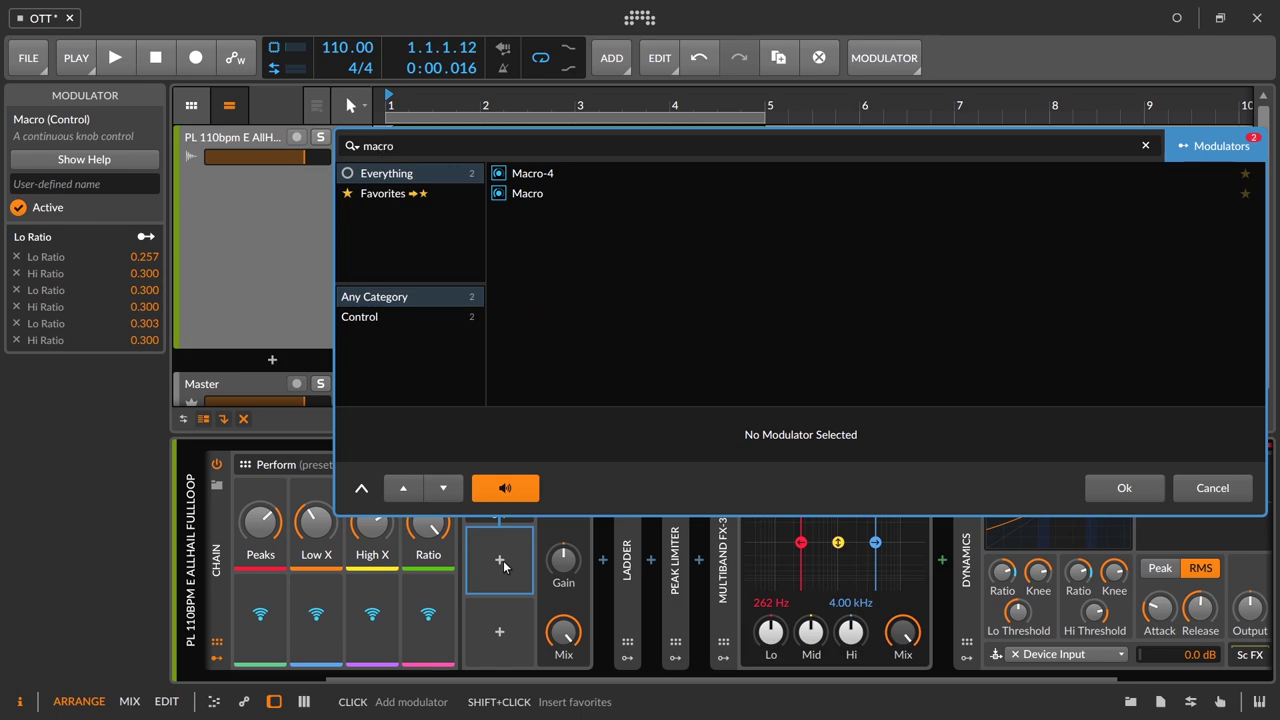
left_click(572, 193)
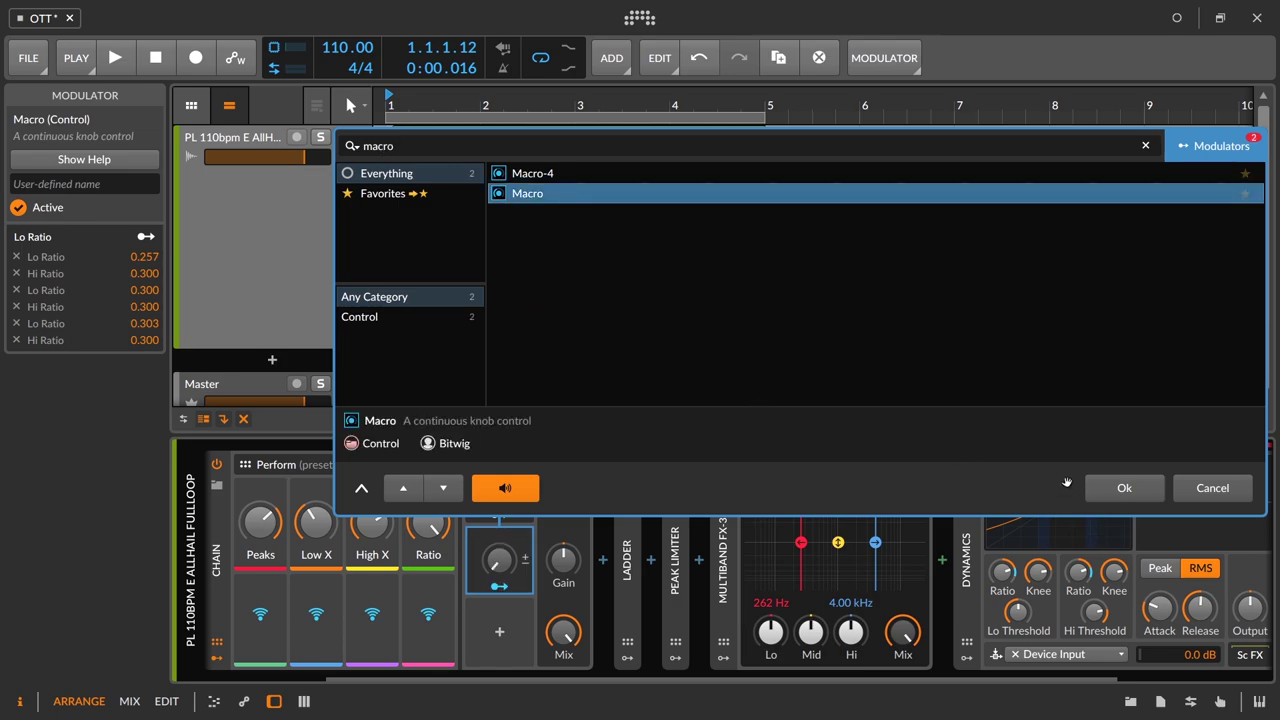
left_click(1124, 488)
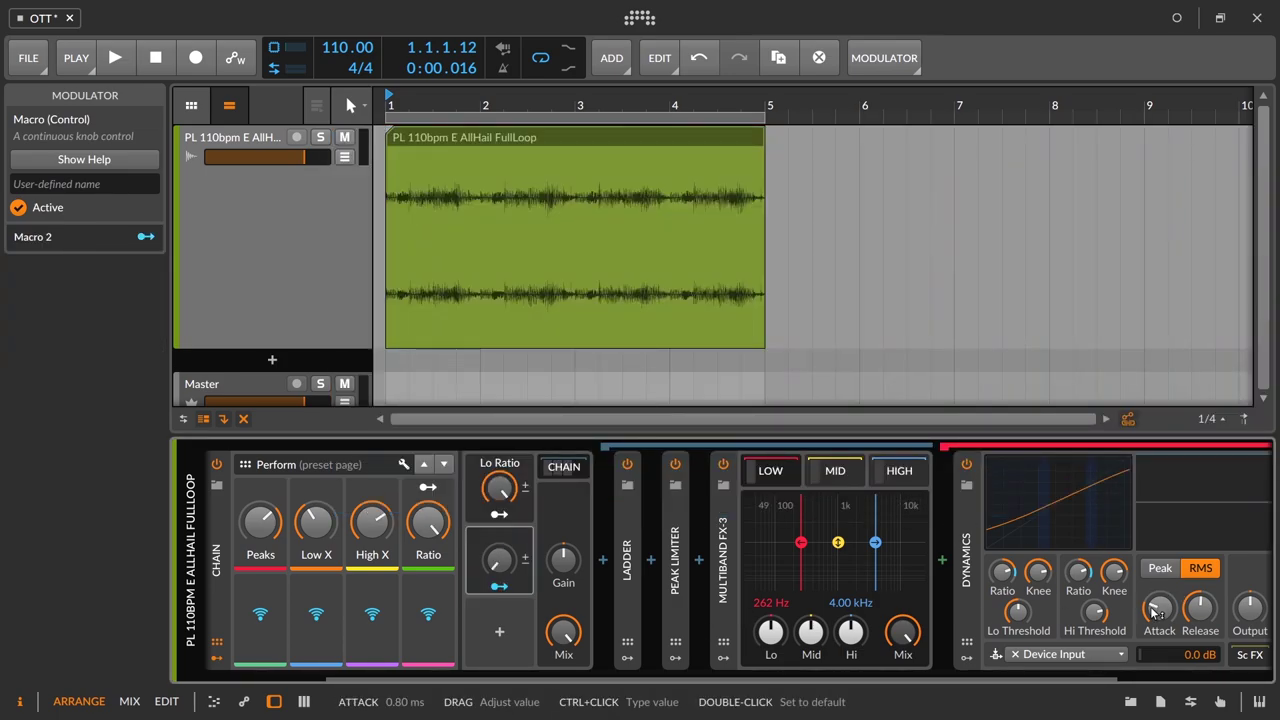
- Set the Dynamics attack to about 0.21 ms on the Low band, 0.20 ms on Mid and 0.10 ms on High
left_click(848, 473)
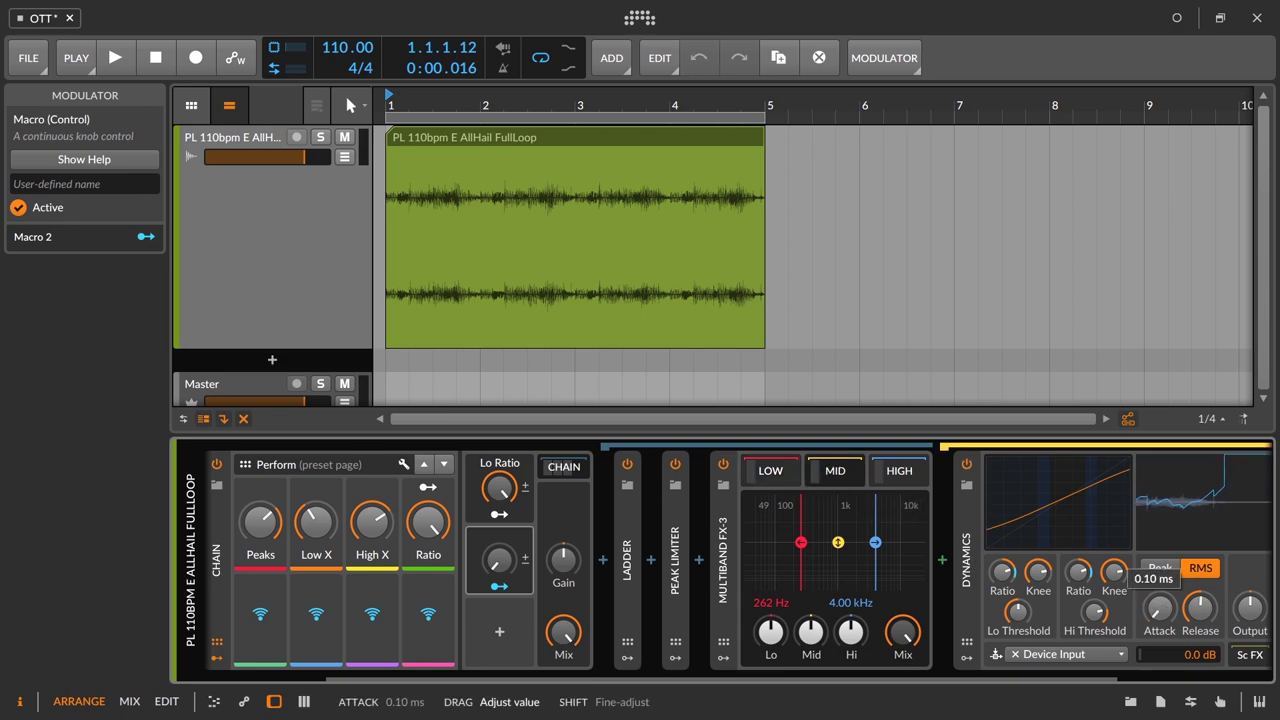
left_click(770, 471)
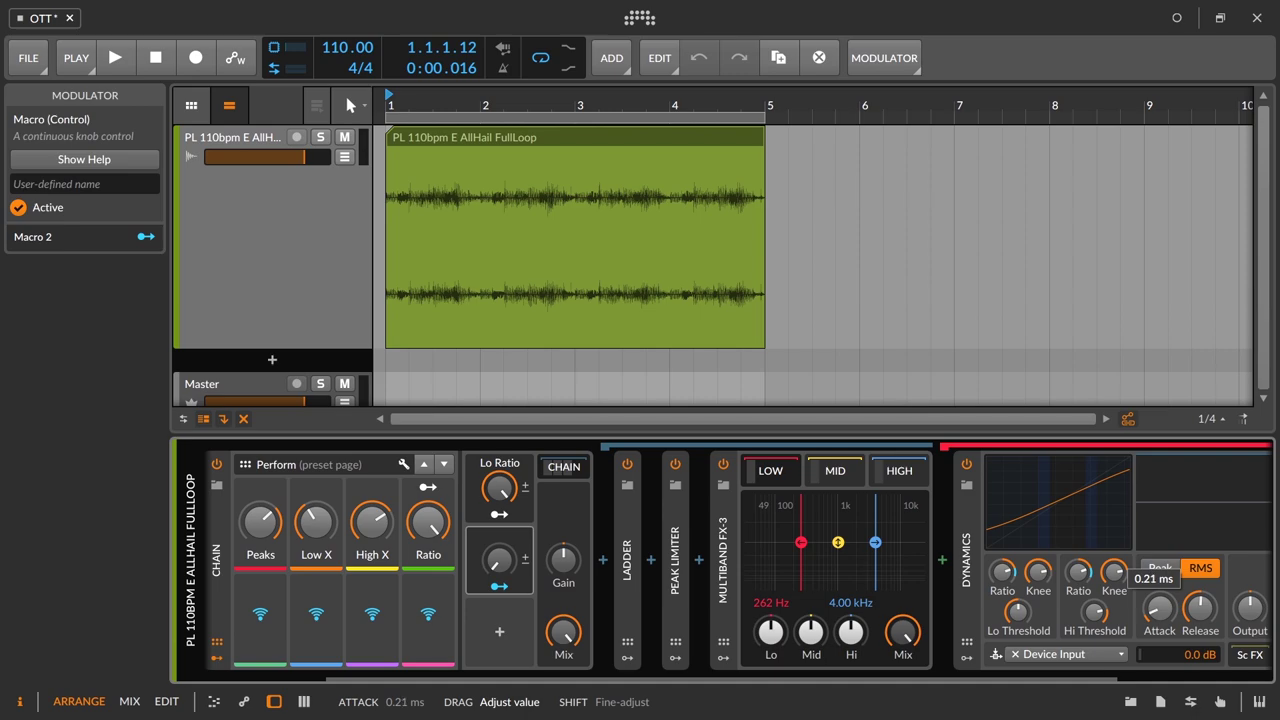
left_click(840, 471)
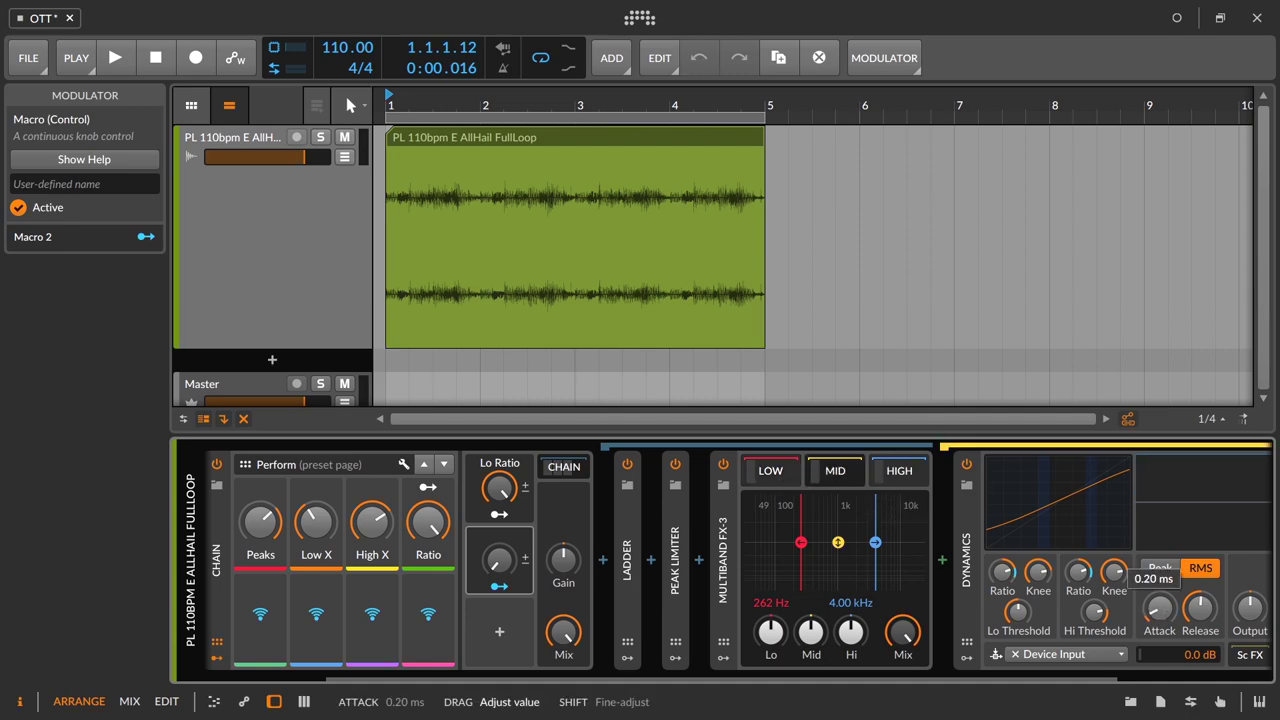
left_click(899, 471)
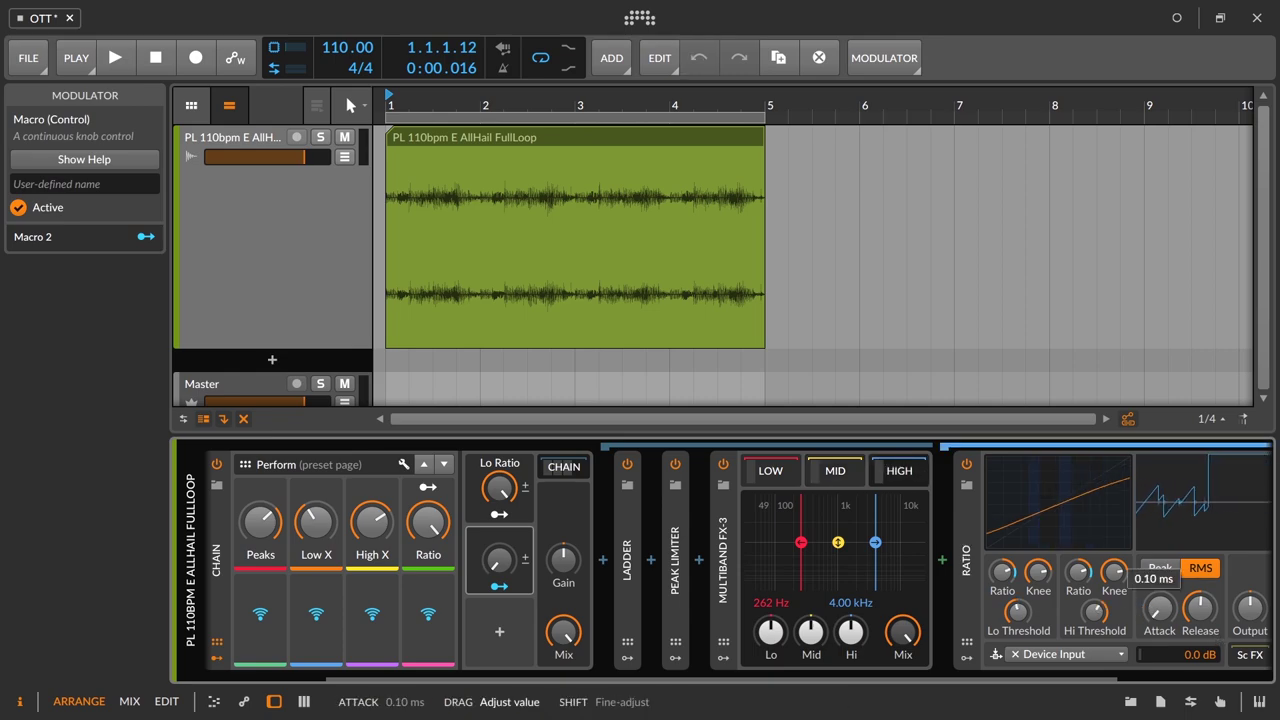
- Modulate the Dynamics attack with the new Macro by about +1.50 on High, +1.49 on Mid and +1.51 on Low
mouse_move(996, 681)
left_mouse_down()
mouse_move(1009, 675)
mouse_move(996, 679)
left_mouse_up()
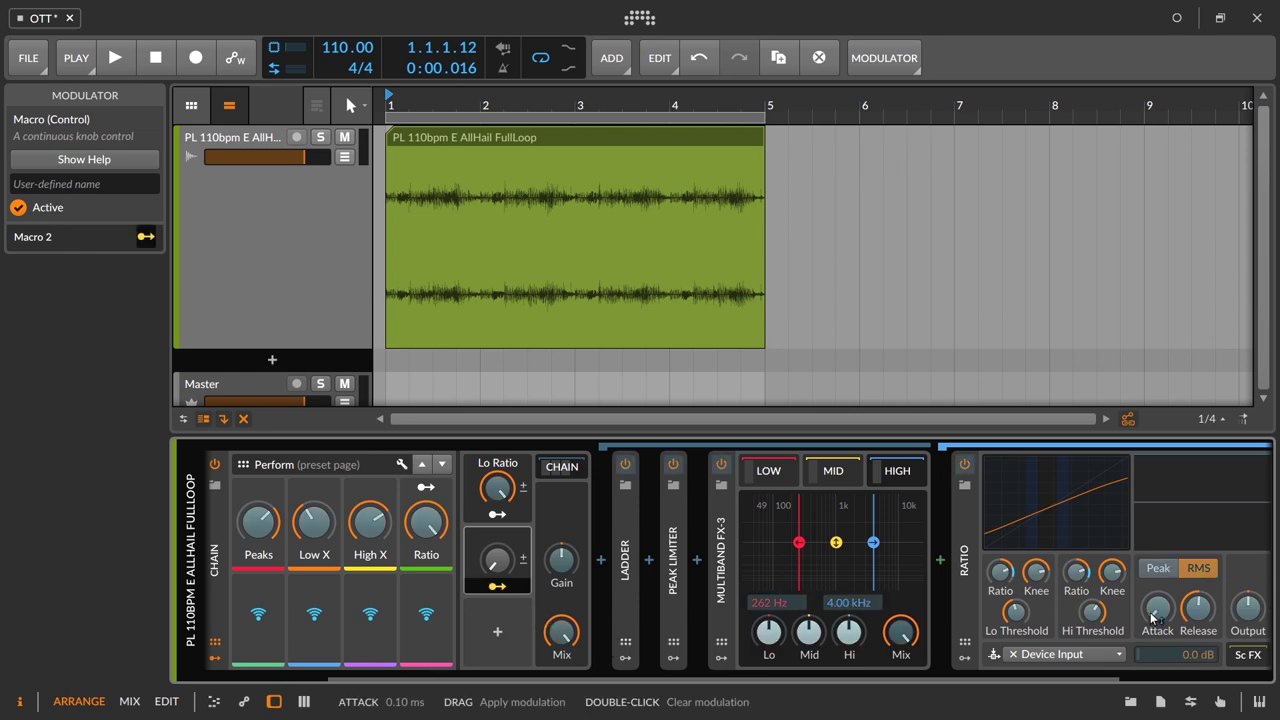
left_click_drag(1160, 612, 1158, 540)
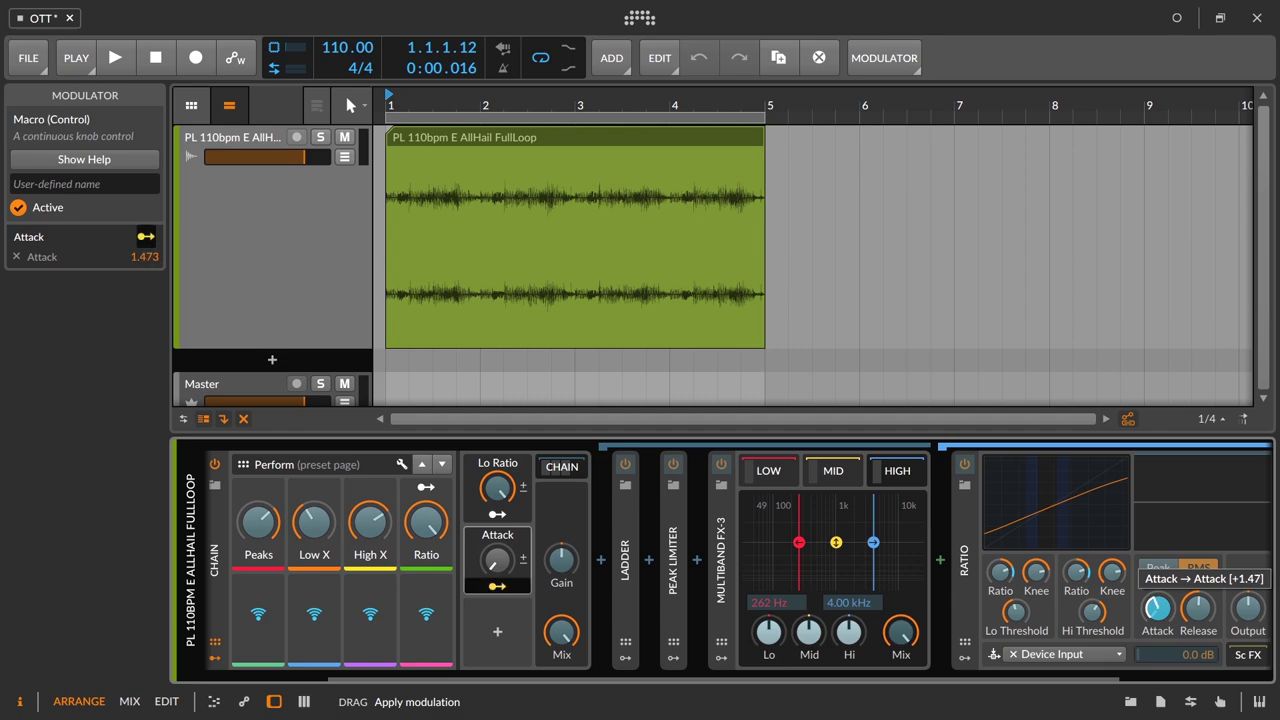
left_click_drag(1158, 540, 1158, 540)
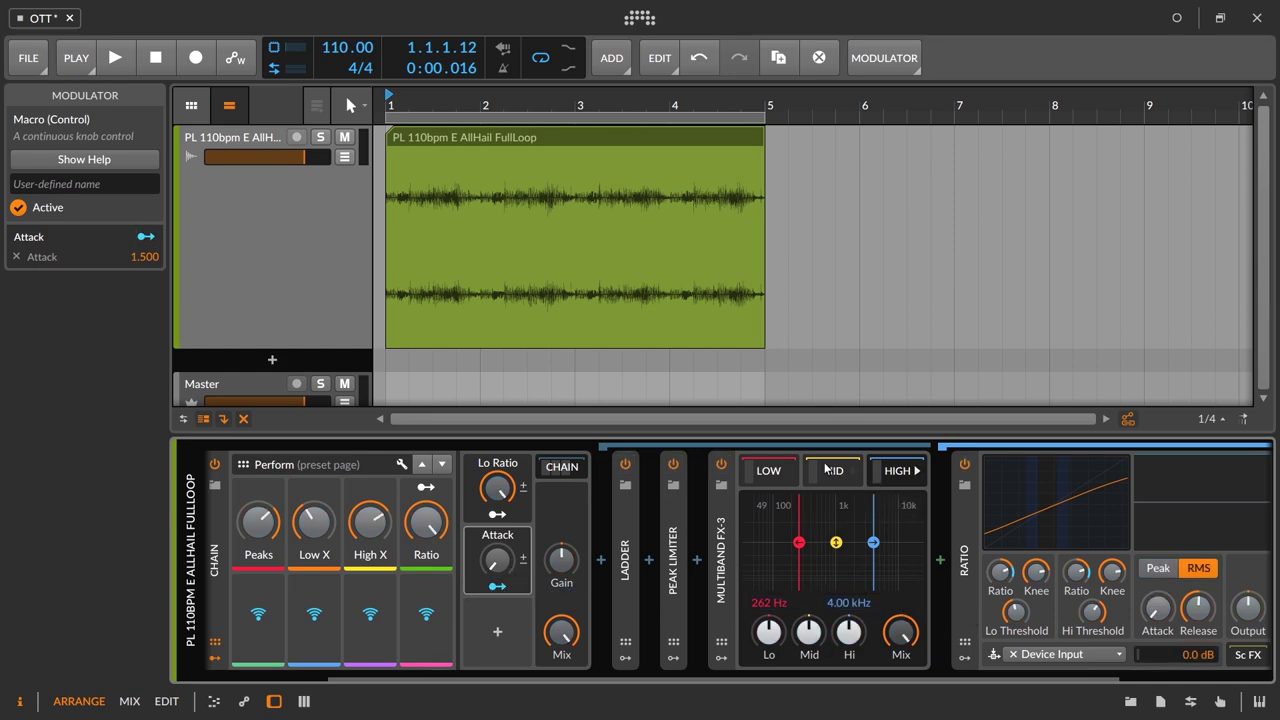
left_click_drag(501, 594, 1157, 607)
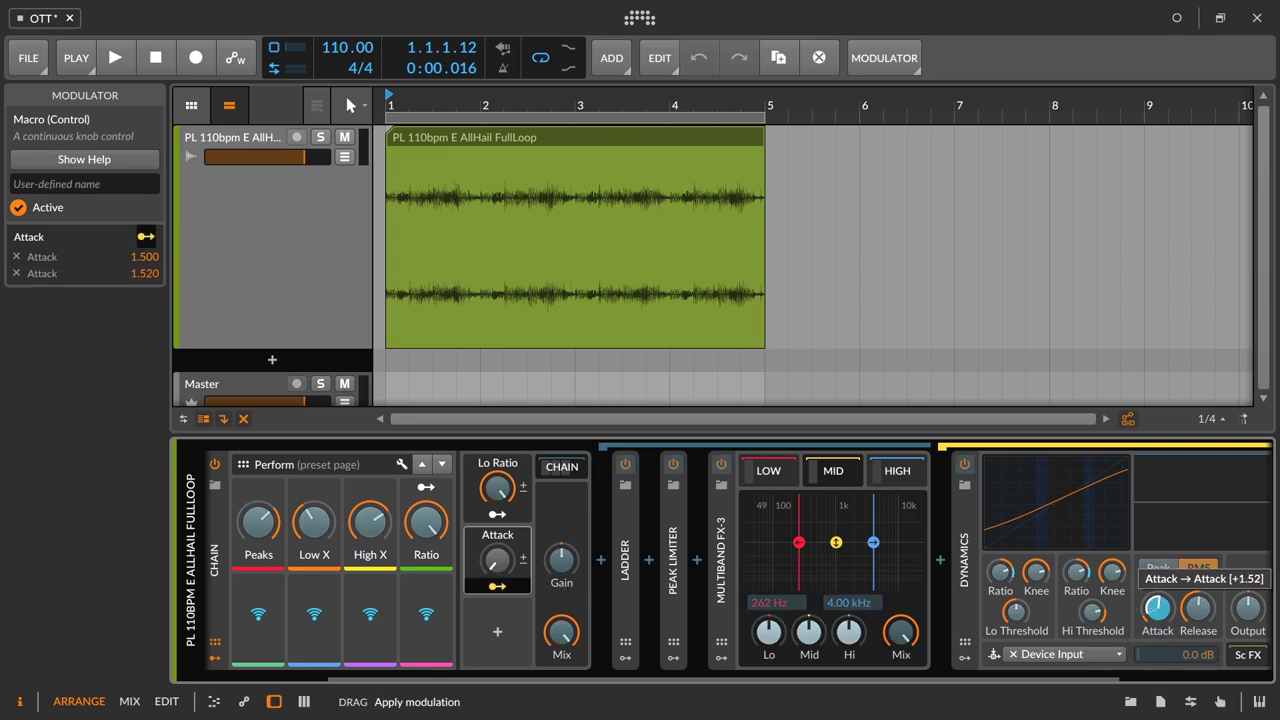
left_click_drag(1152, 612, 1154, 610)
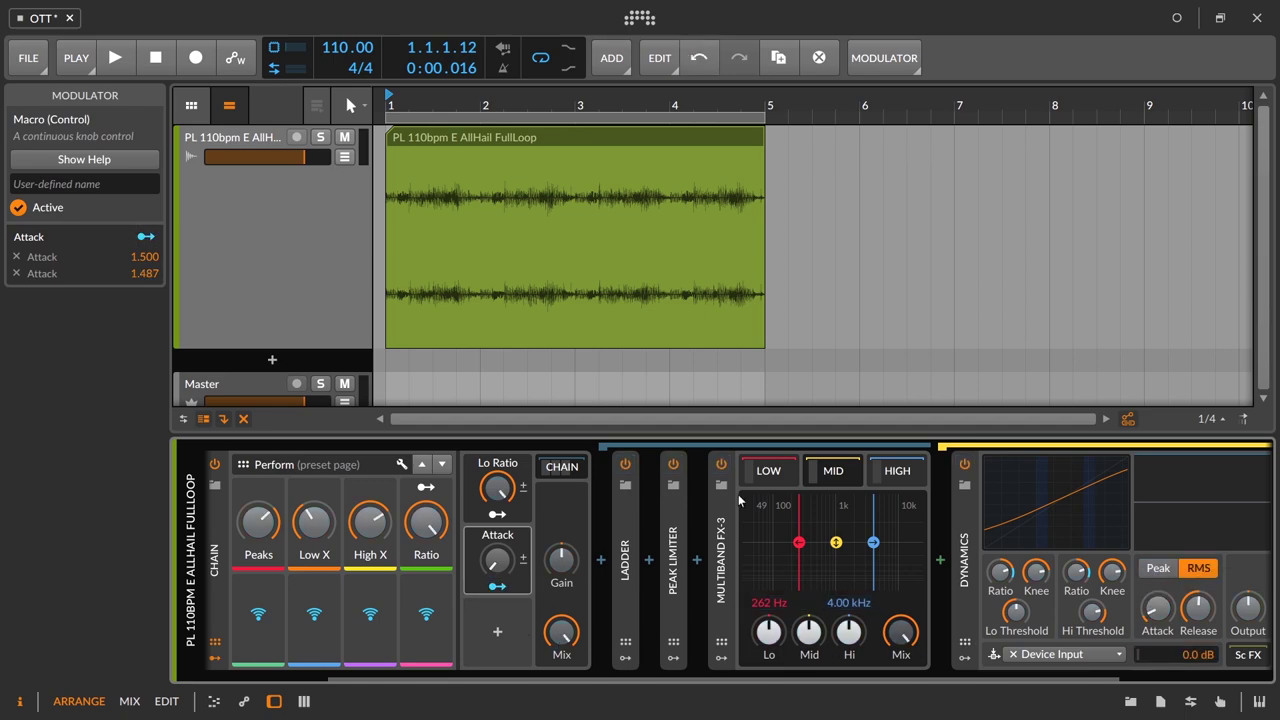
left_click_drag(497, 586, 1157, 579)
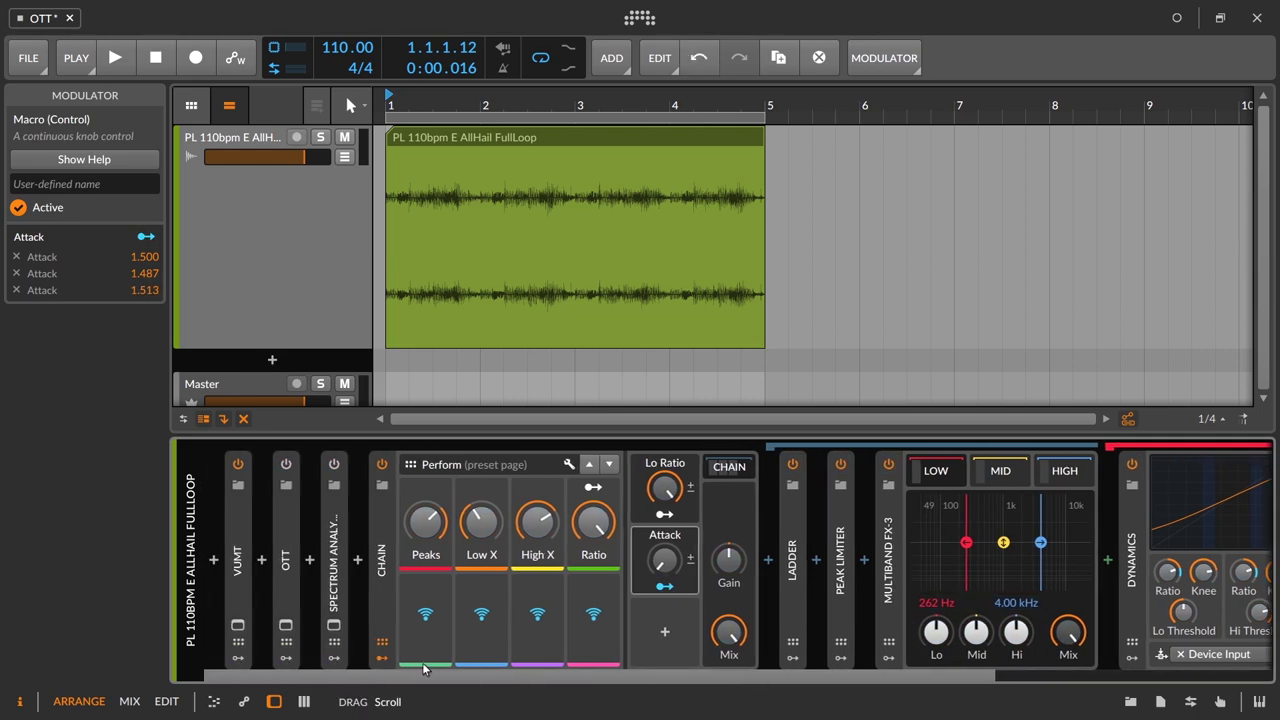
- Assign the Attack macro to the first free remote control on the Chain's Perform page
scroll(584, 683, "up", 3)
left_click(433, 636)
left_click(665, 560)
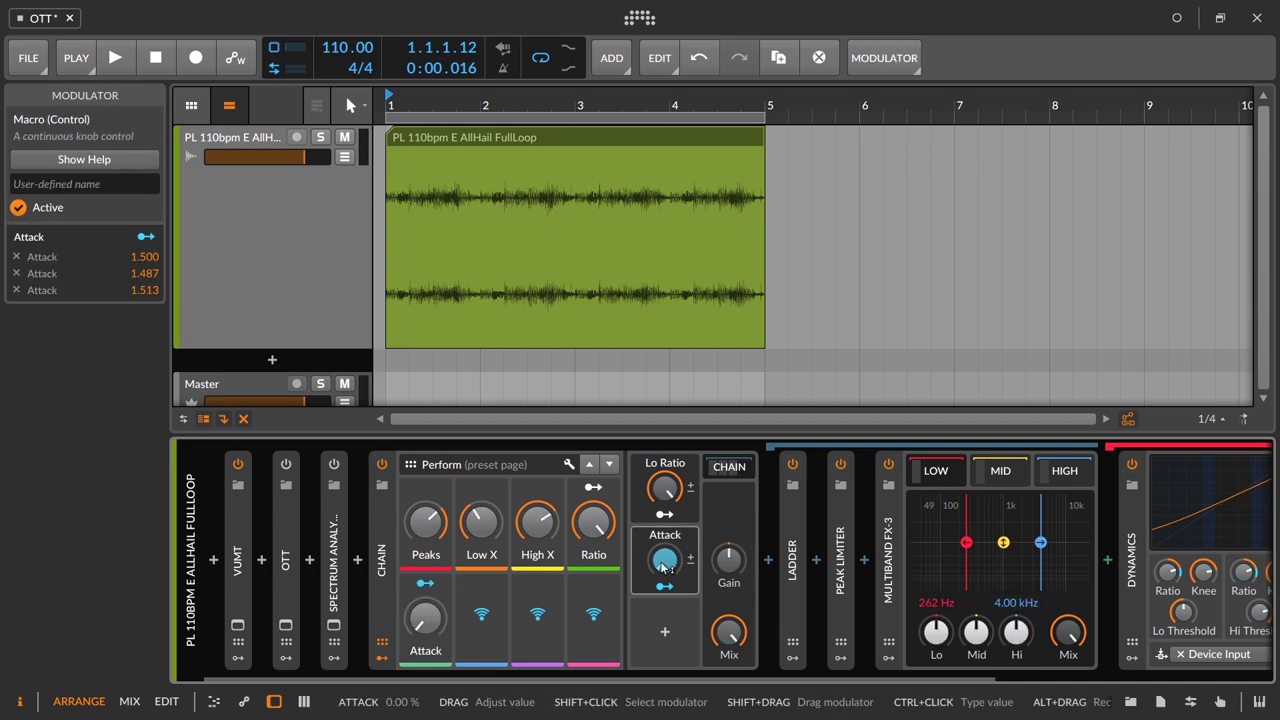
scroll(683, 672, "down", 5)
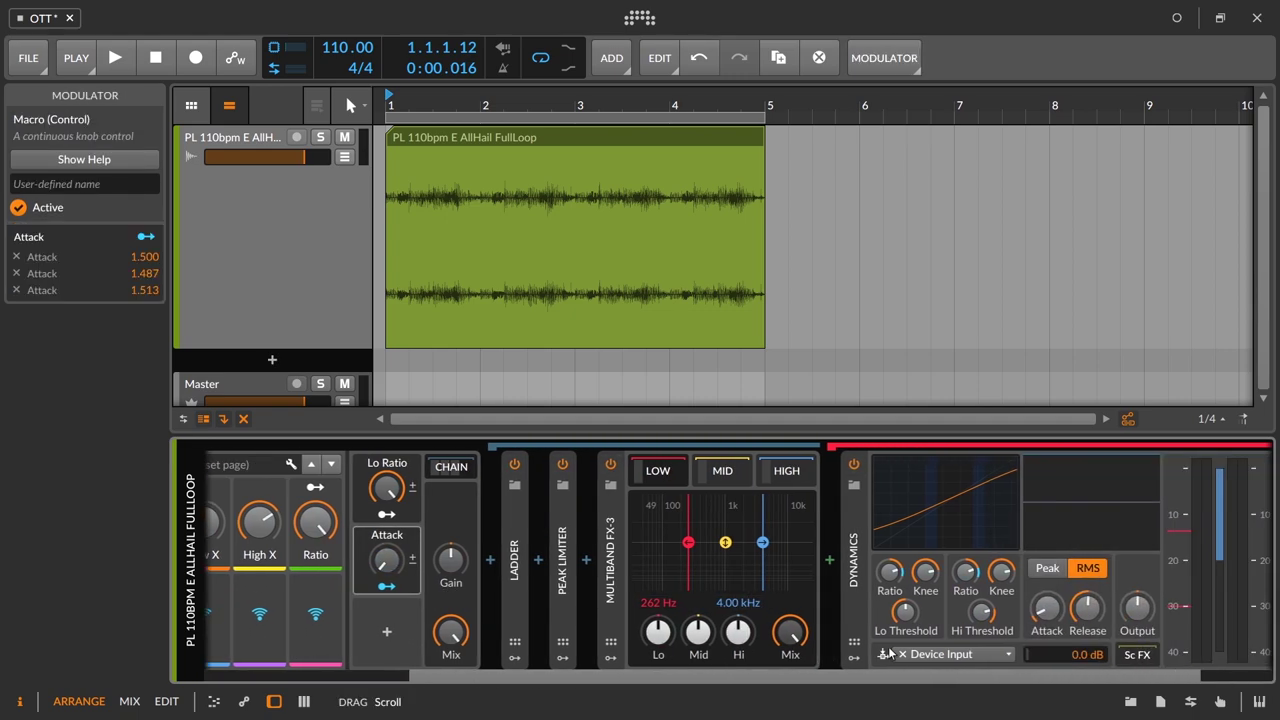
scroll(683, 672, "up", 3)
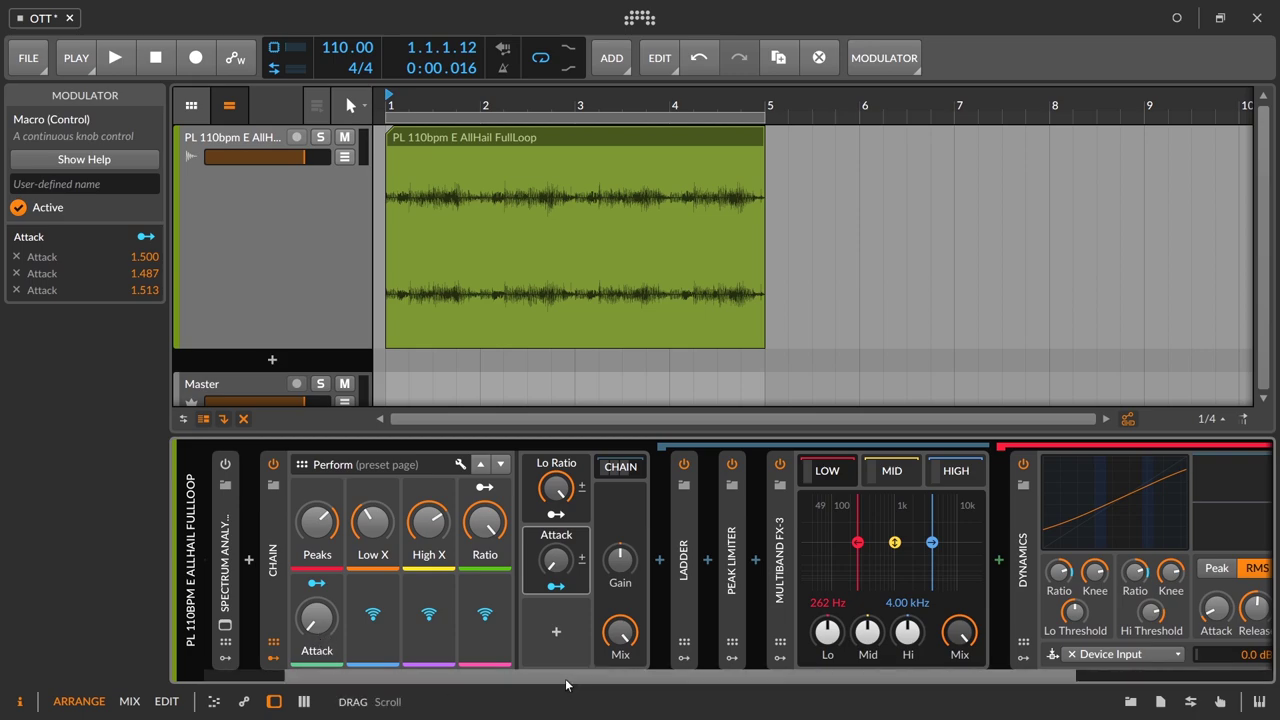
- Lower the Ratio remote control to about 66% while the loop plays, and hide the Chain's modulators
key("space")
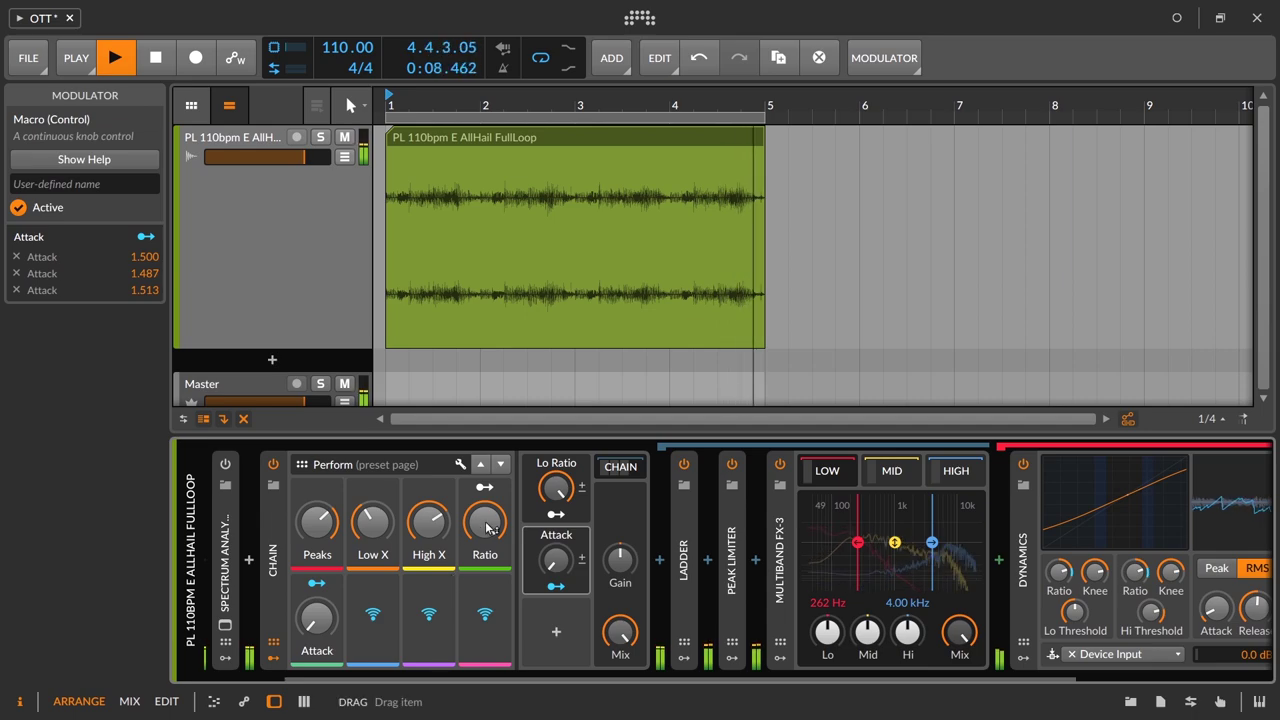
left_click_drag(489, 527, 489, 567)
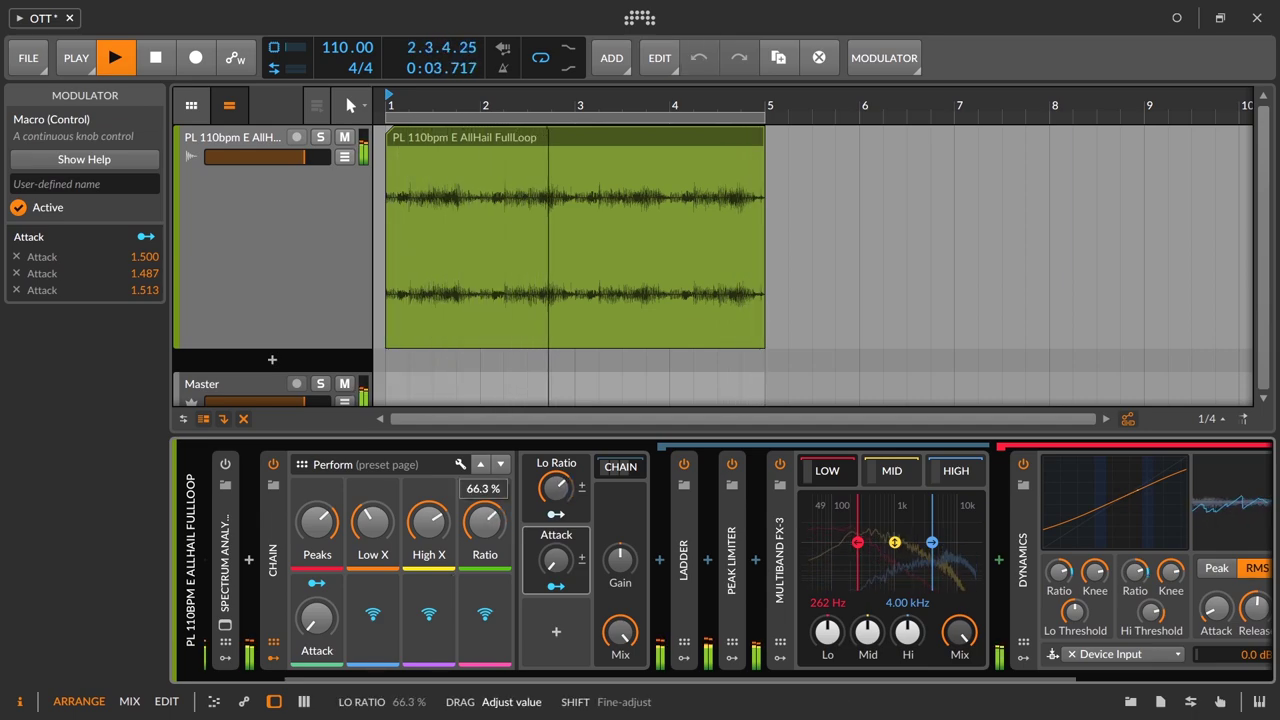
left_click(273, 658)
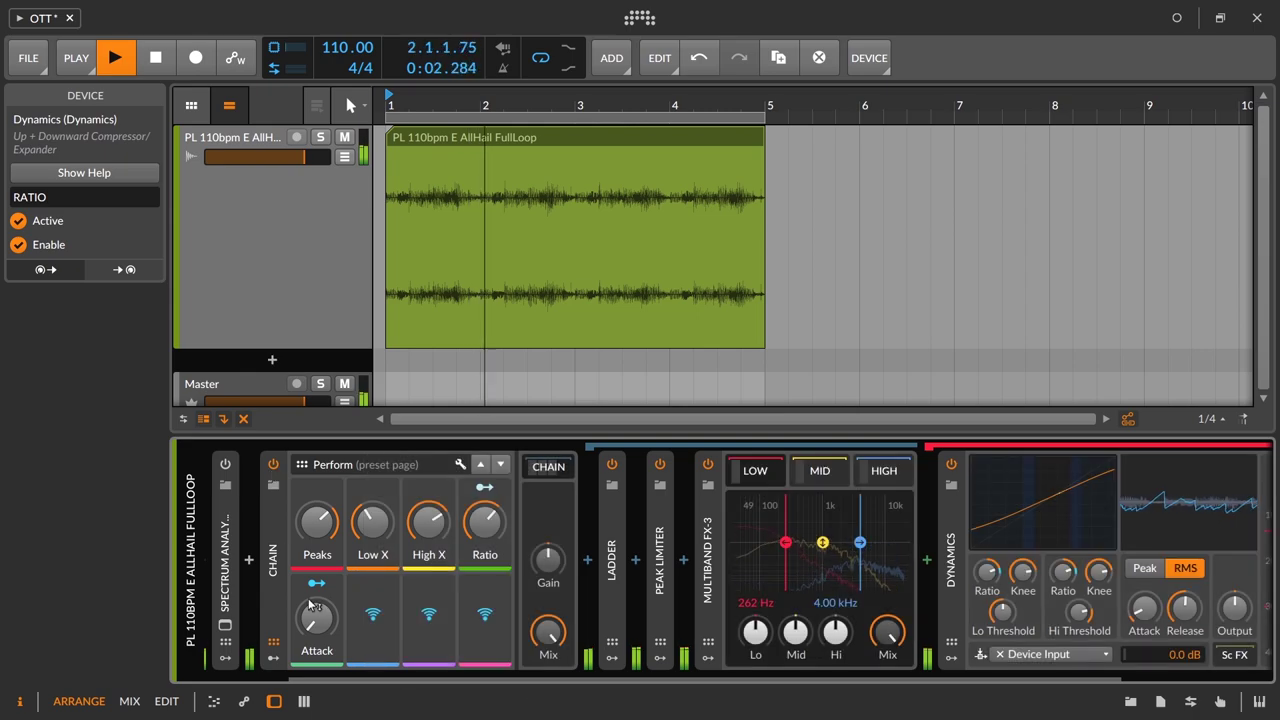
- Raise the Attack remote control to about 18% and compare the playing loop with the Chain bypassed and enabled
mouse_move(316, 618)
left_click_drag(316, 618, 316, 608)
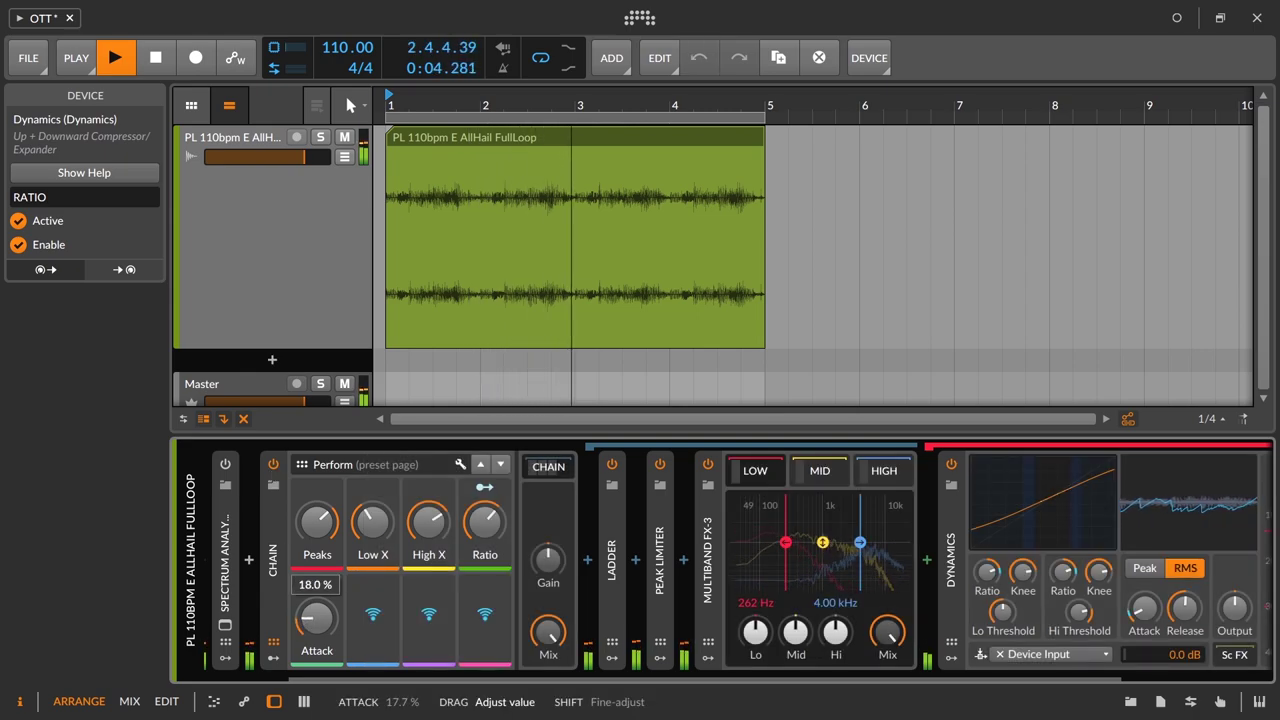
left_click(274, 466)
left_click(274, 466)
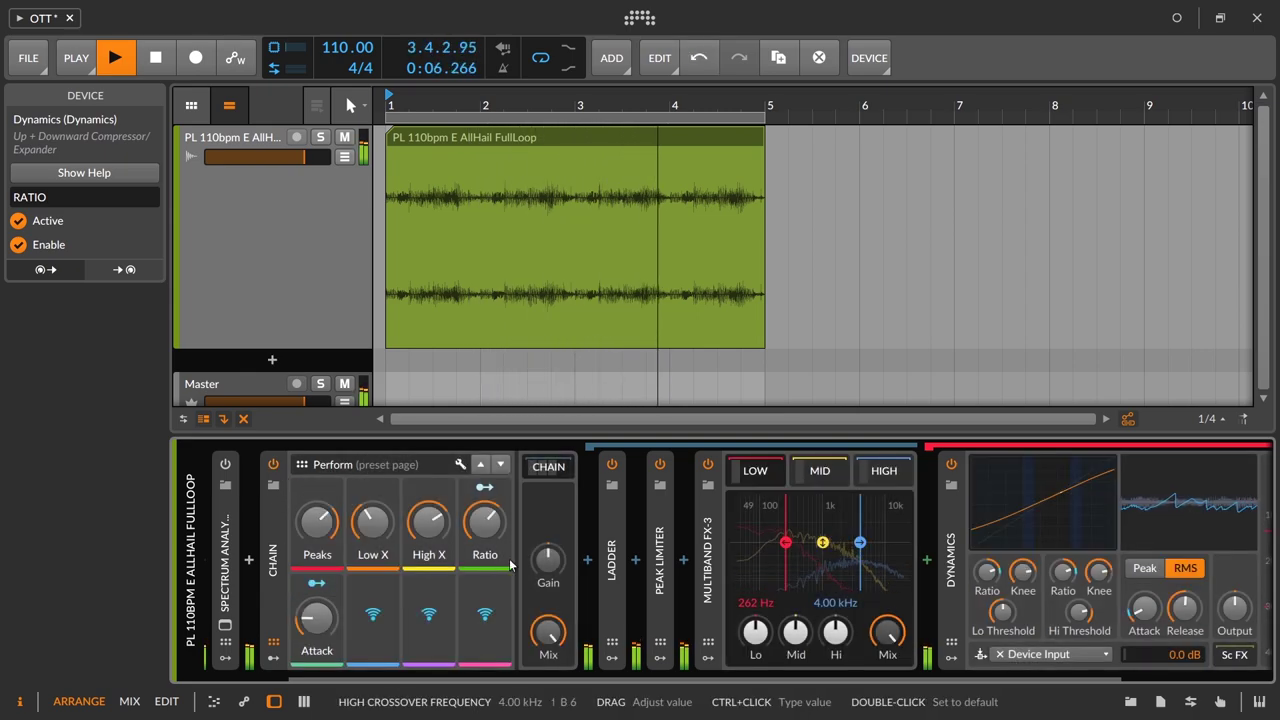
- Raise the Ratio remote control to about 83%, listen to the loop and stop playback
left_click_drag(484, 520, 484, 500)
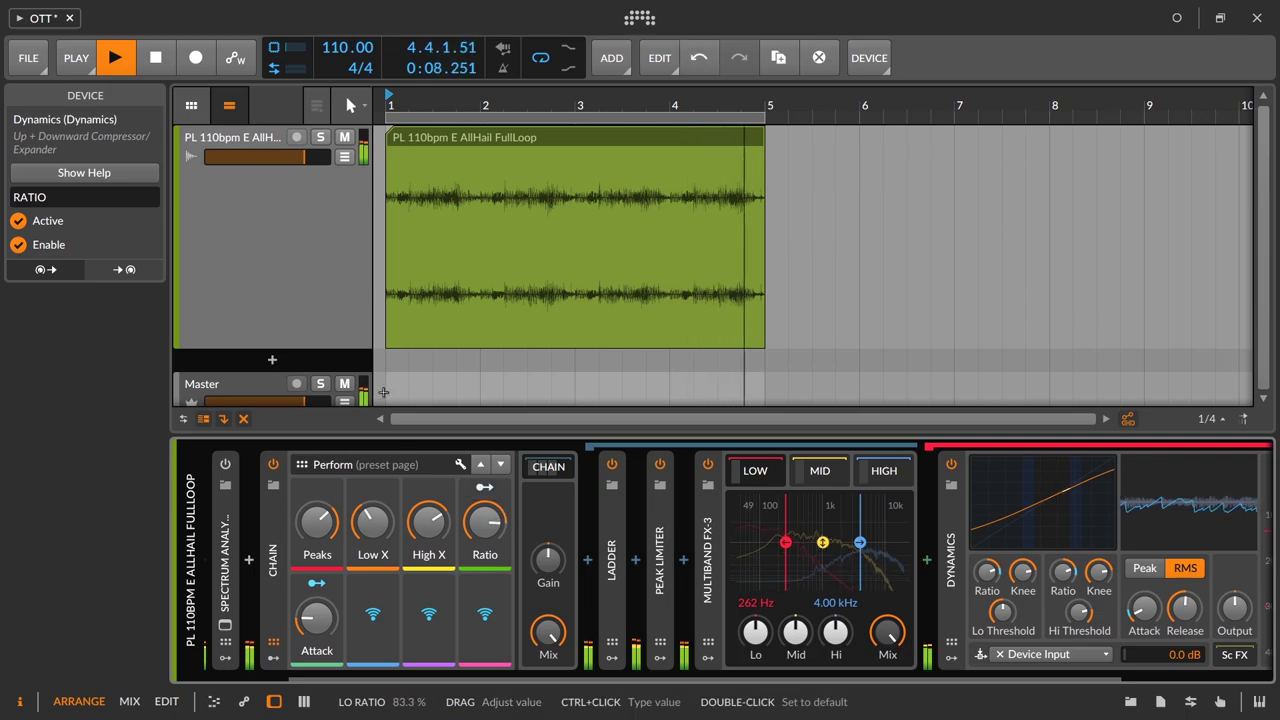
left_click(256, 214)
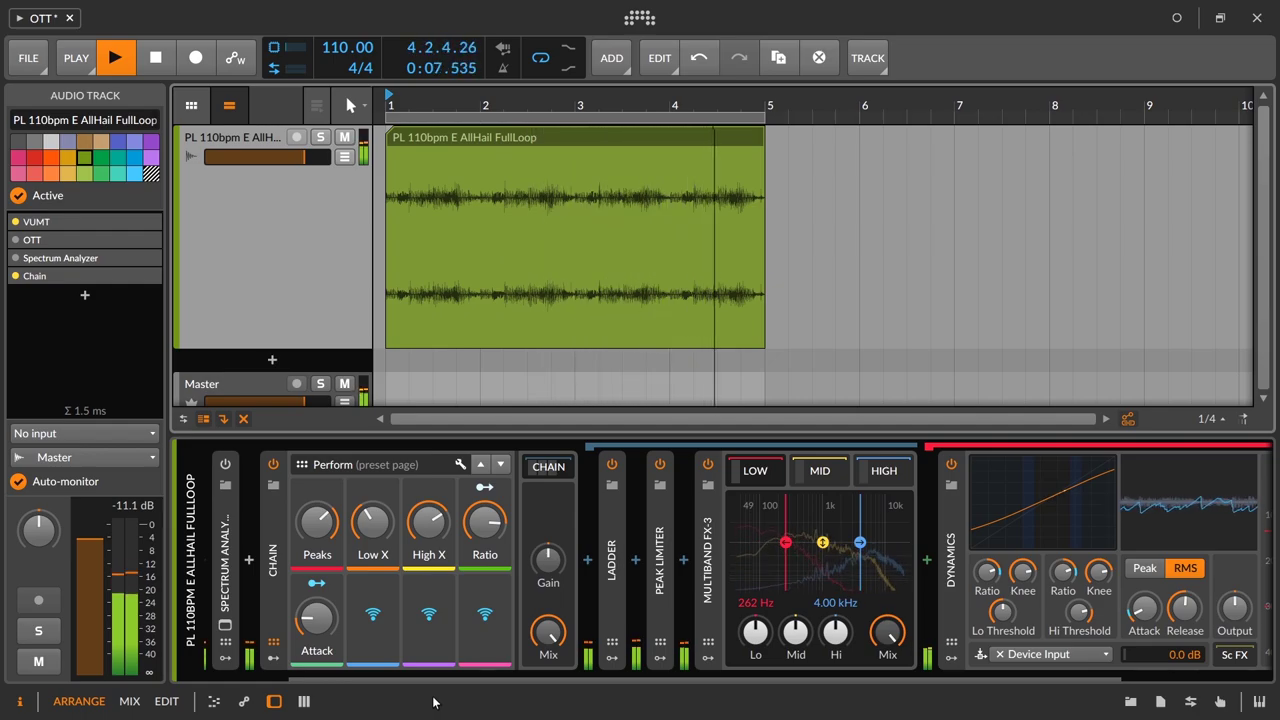
key("space")
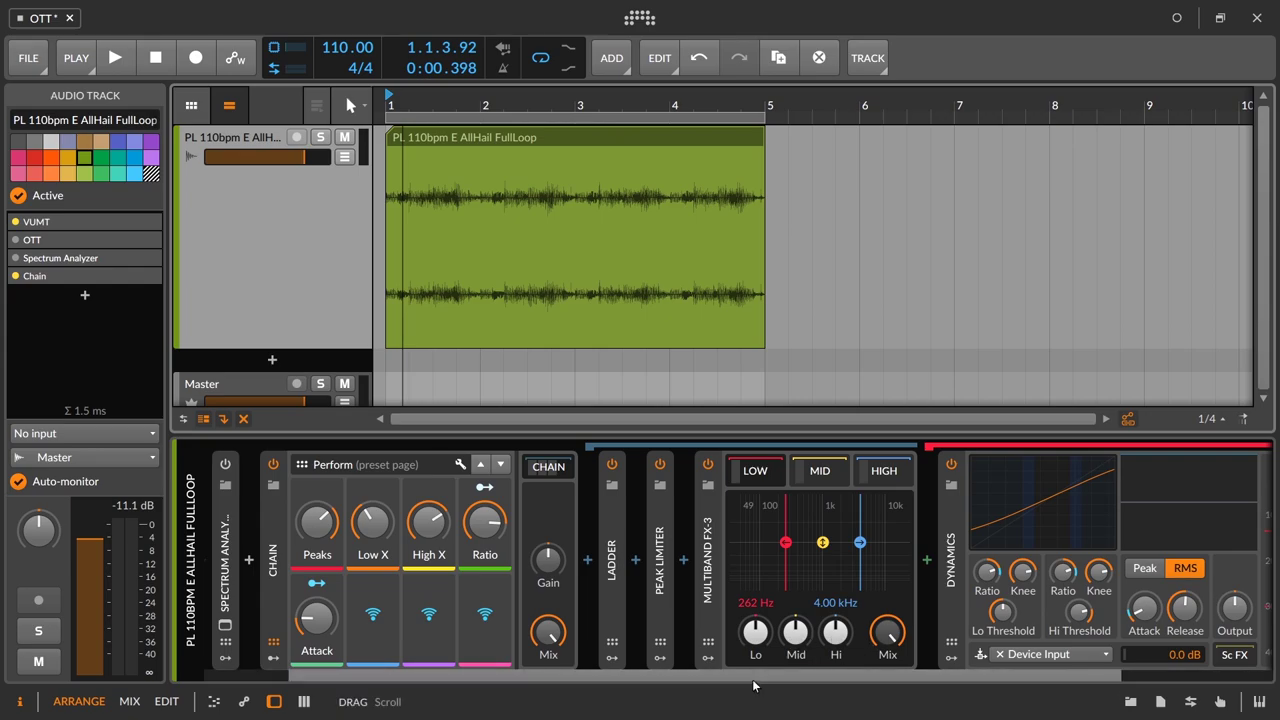
- Set the Low band Dynamics' low threshold to about -36 dB and its high threshold to about -10 dB
left_click_drag(754, 685, 760, 688)
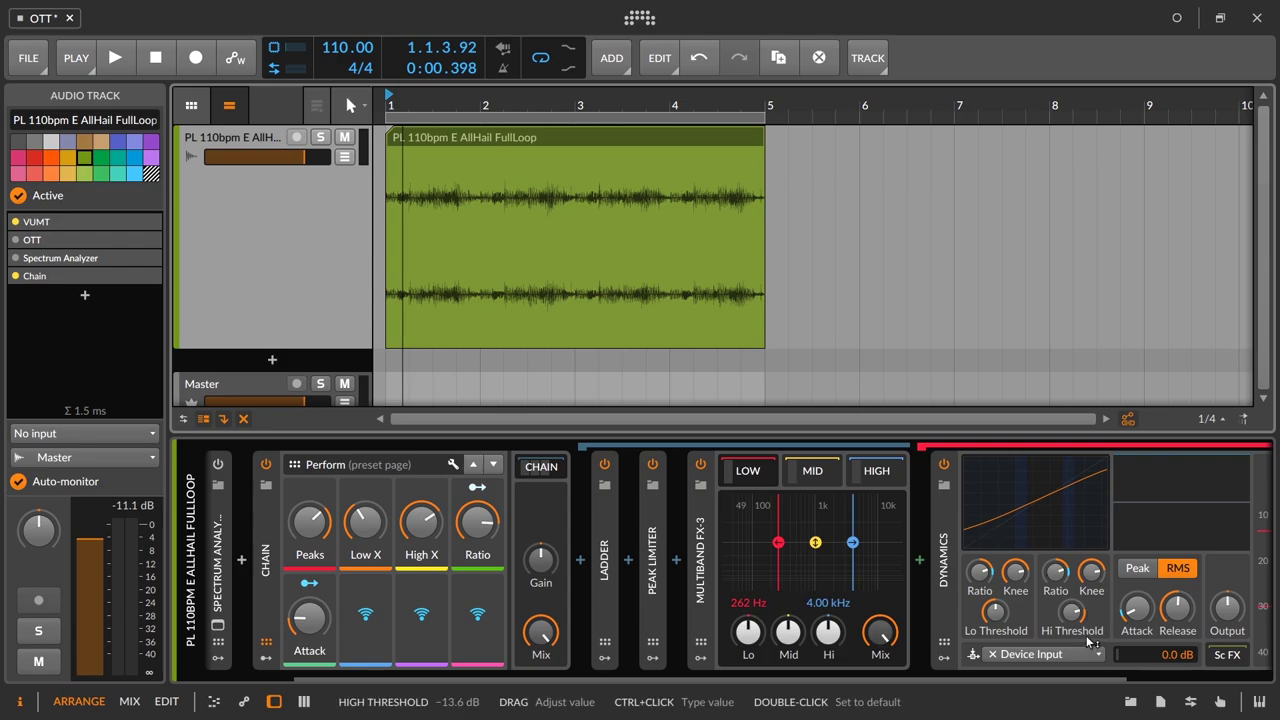
scroll(750, 470, "left", 3)
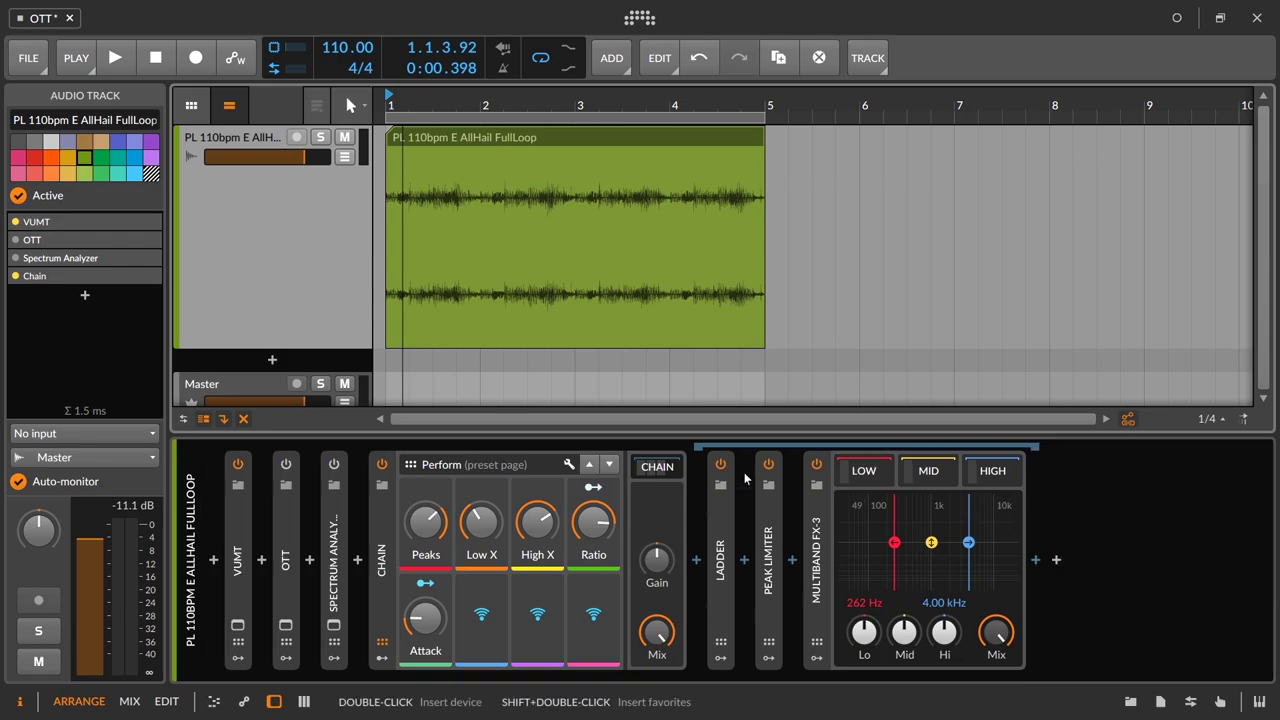
scroll(907, 627, "right", 3)
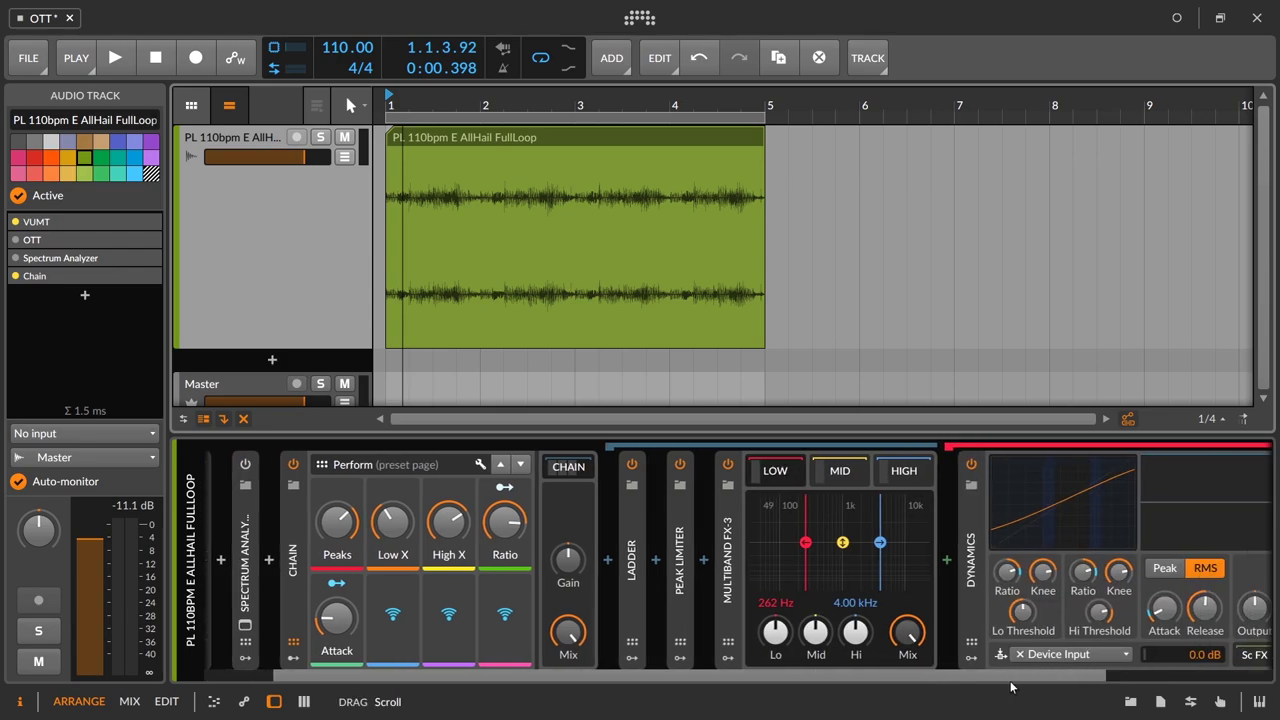
left_click_drag(899, 620, 899, 620)
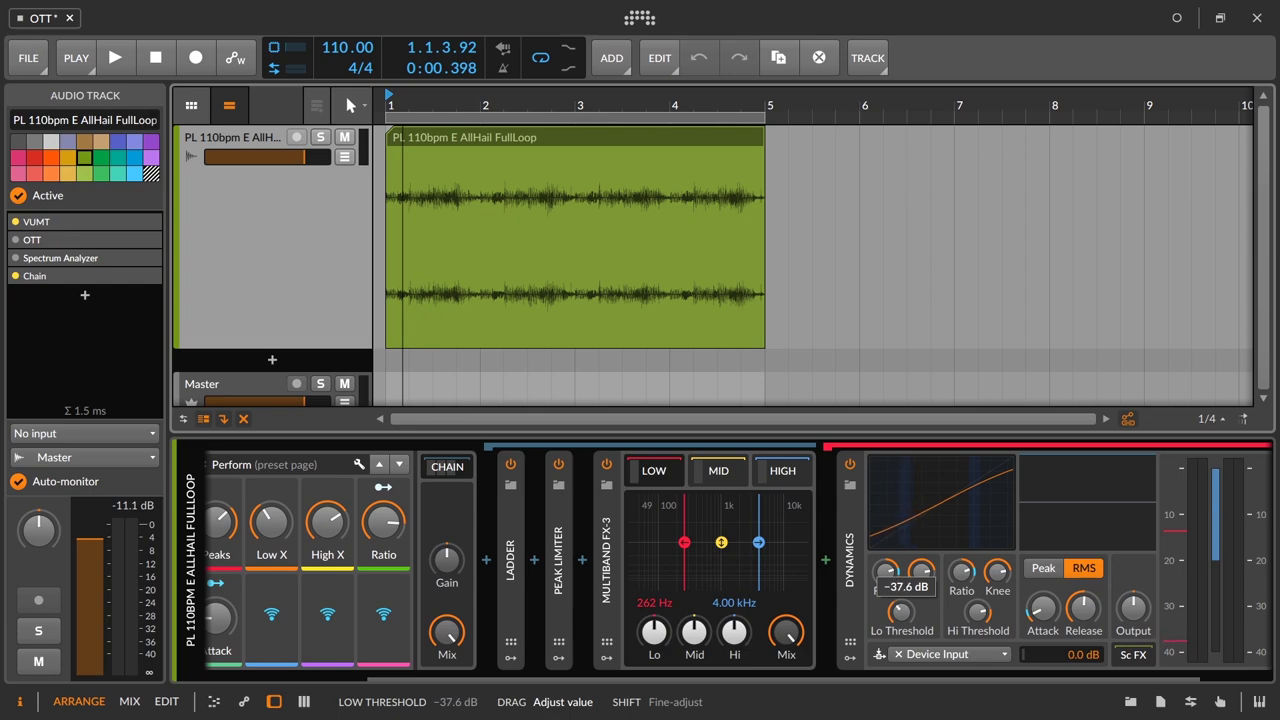
left_click_drag(899, 620, 899, 620)
left_click_drag(978, 612, 978, 612)
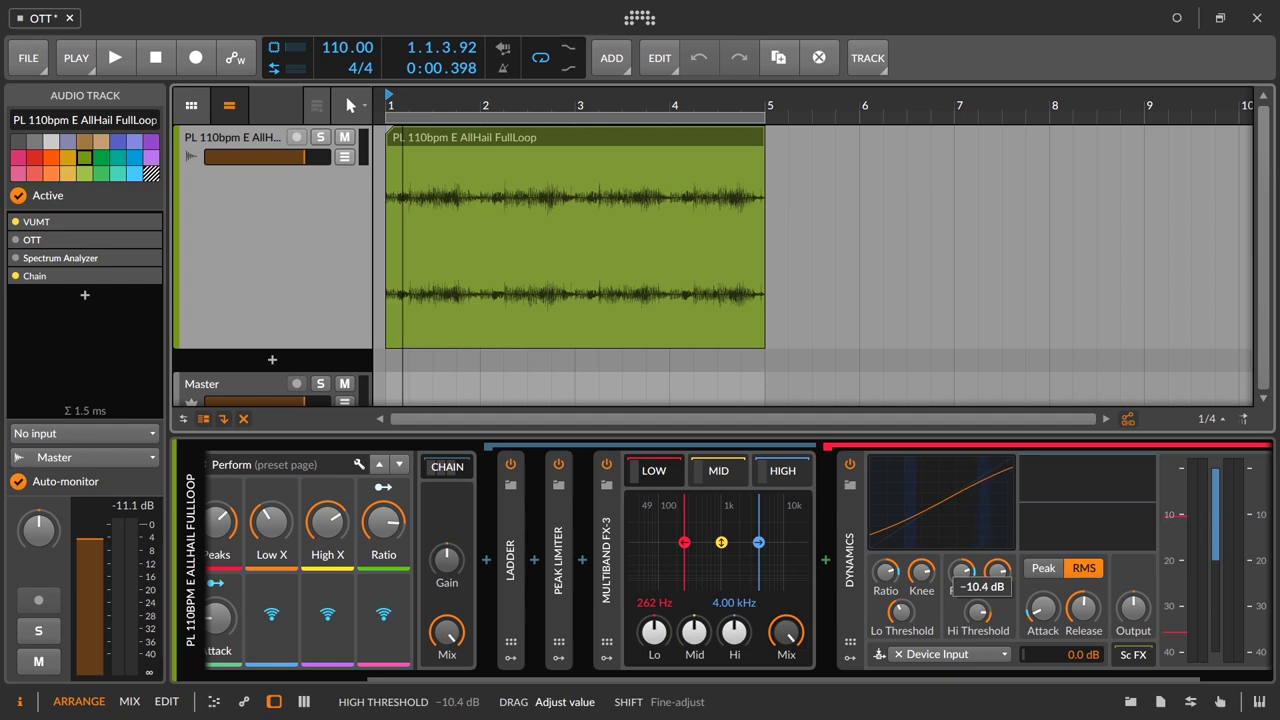
left_click_drag(978, 612, 978, 612)
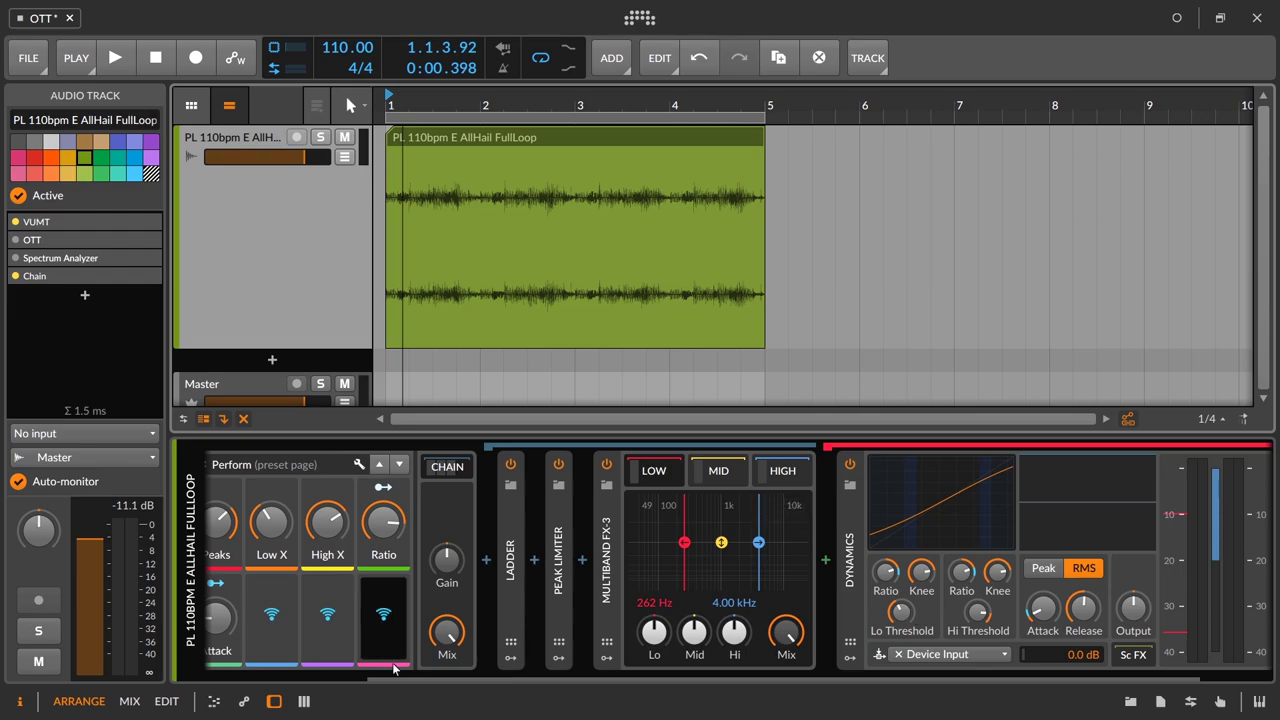
- Insert a third Macro modulator into the Chain
scroll(497, 673, "left", 2)
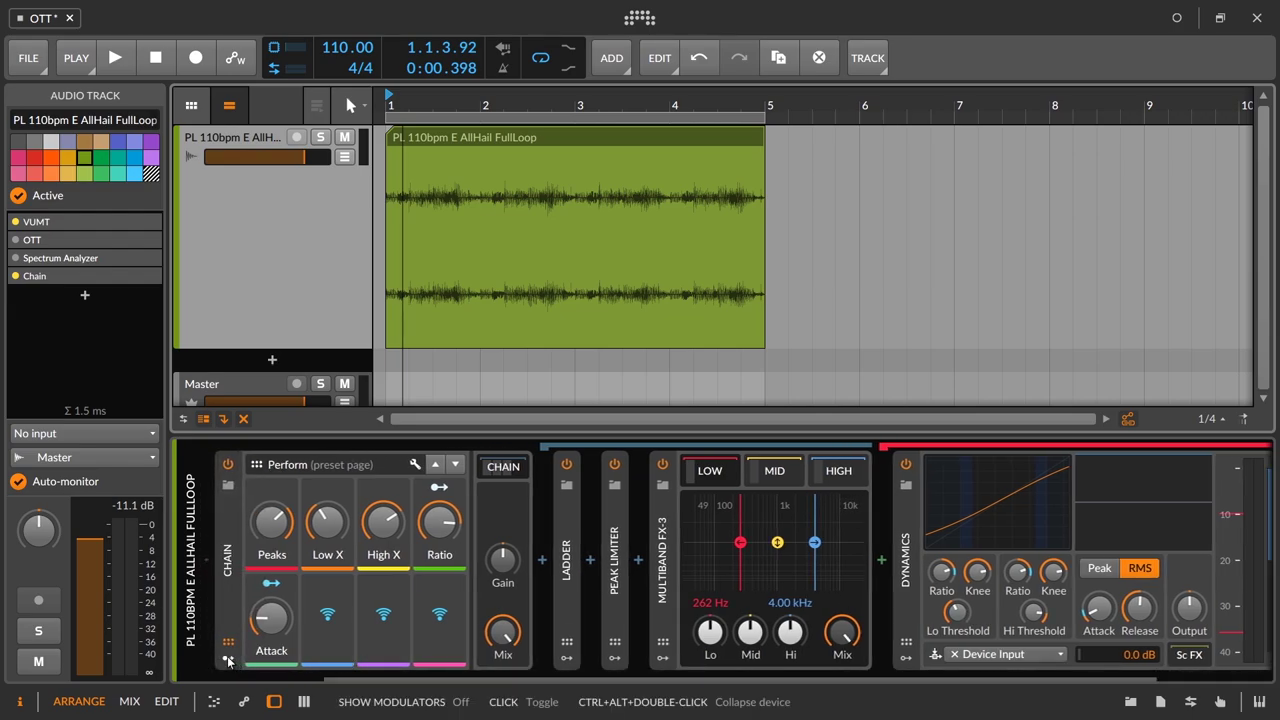
left_click(587, 588)
left_click(523, 623)
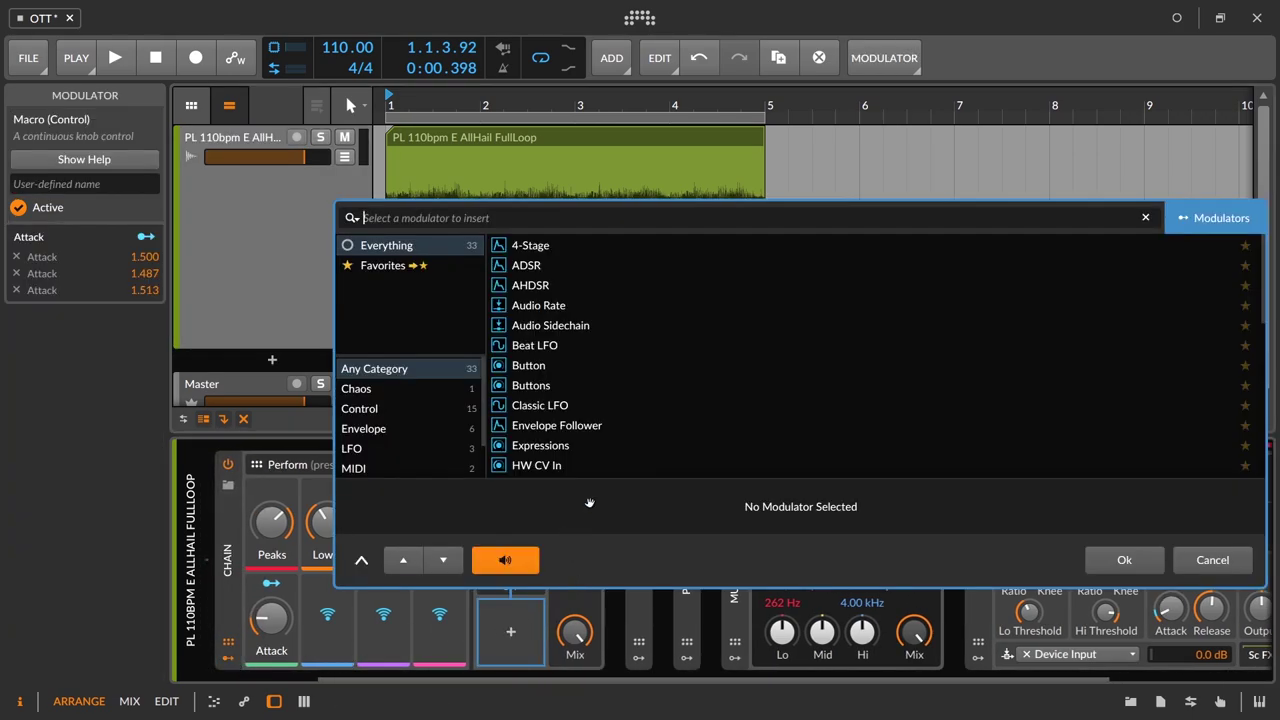
type("macro")
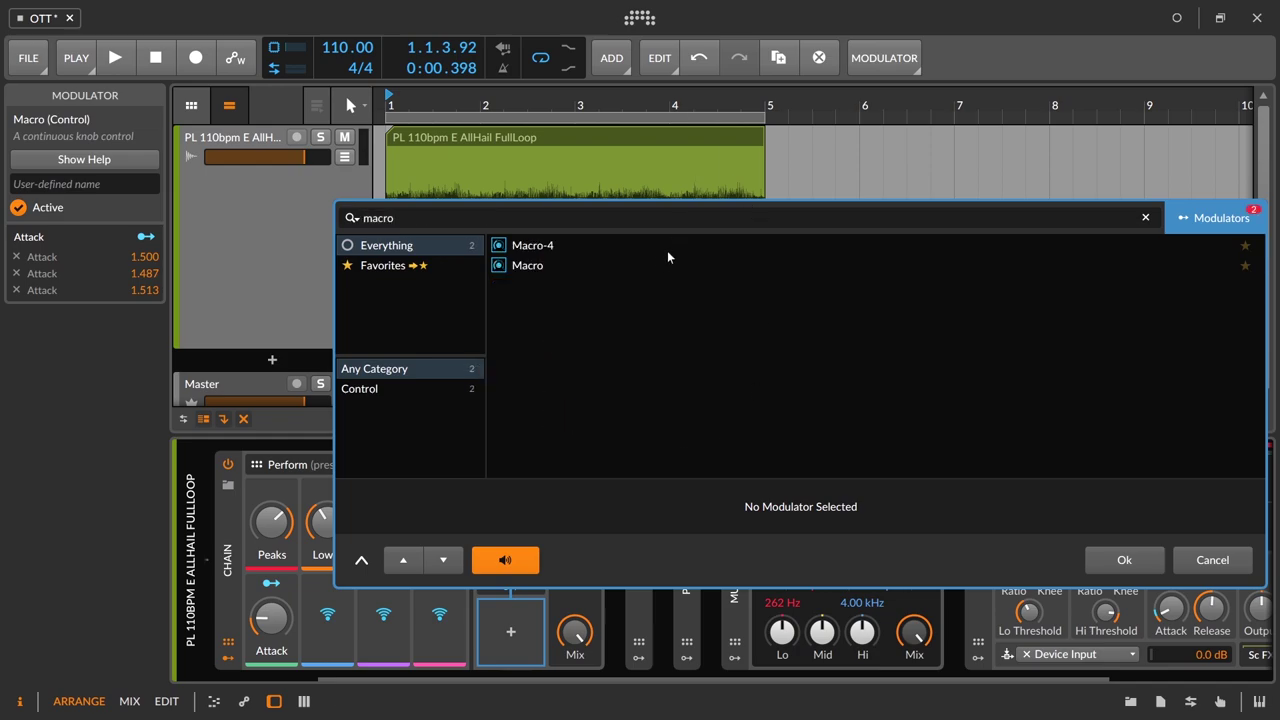
left_click(660, 263)
left_click(1124, 560)
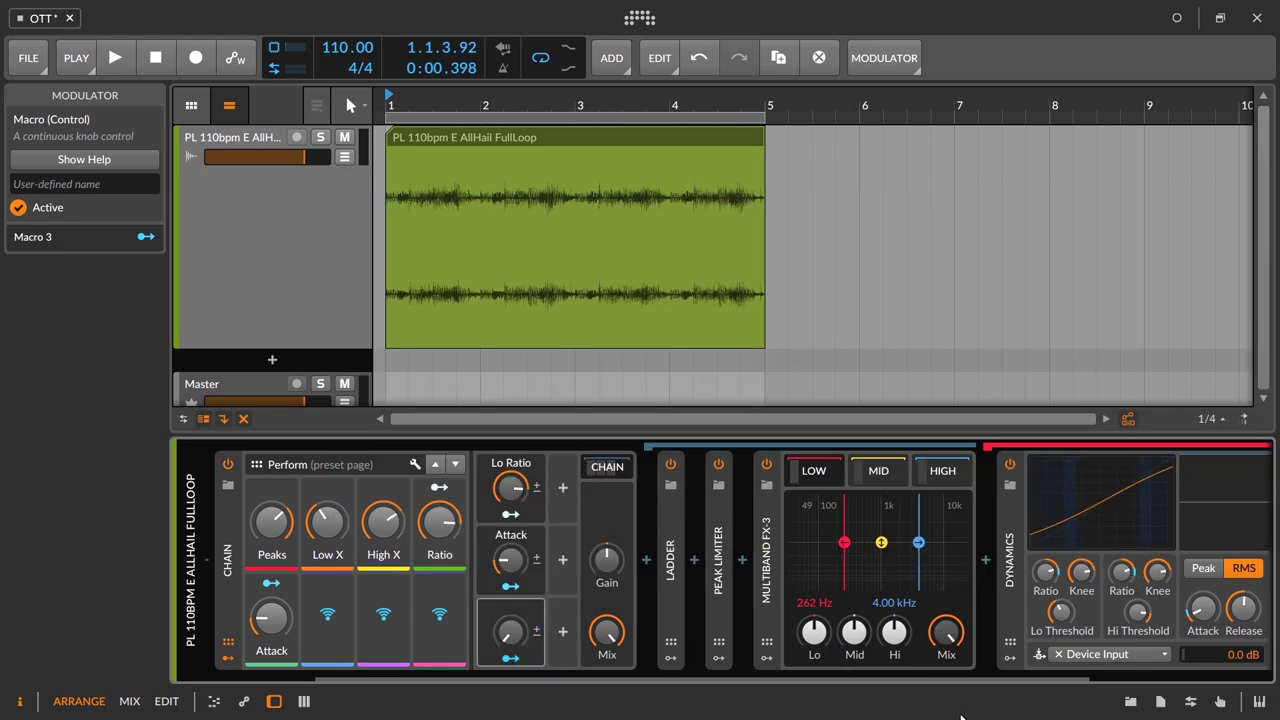
- Map the new macro to the Low band Dynamics' low threshold by +20.40 and its high threshold by -19.80
left_click_drag(983, 679, 1003, 681)
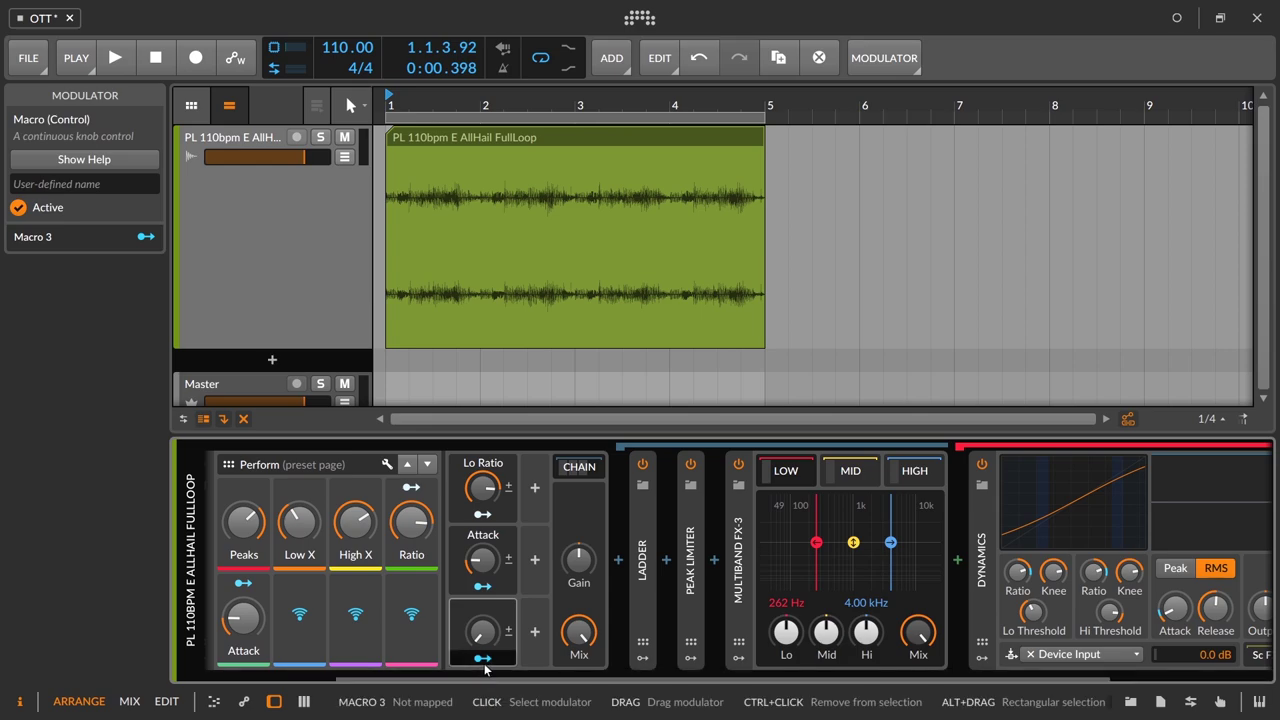
left_click(482, 658)
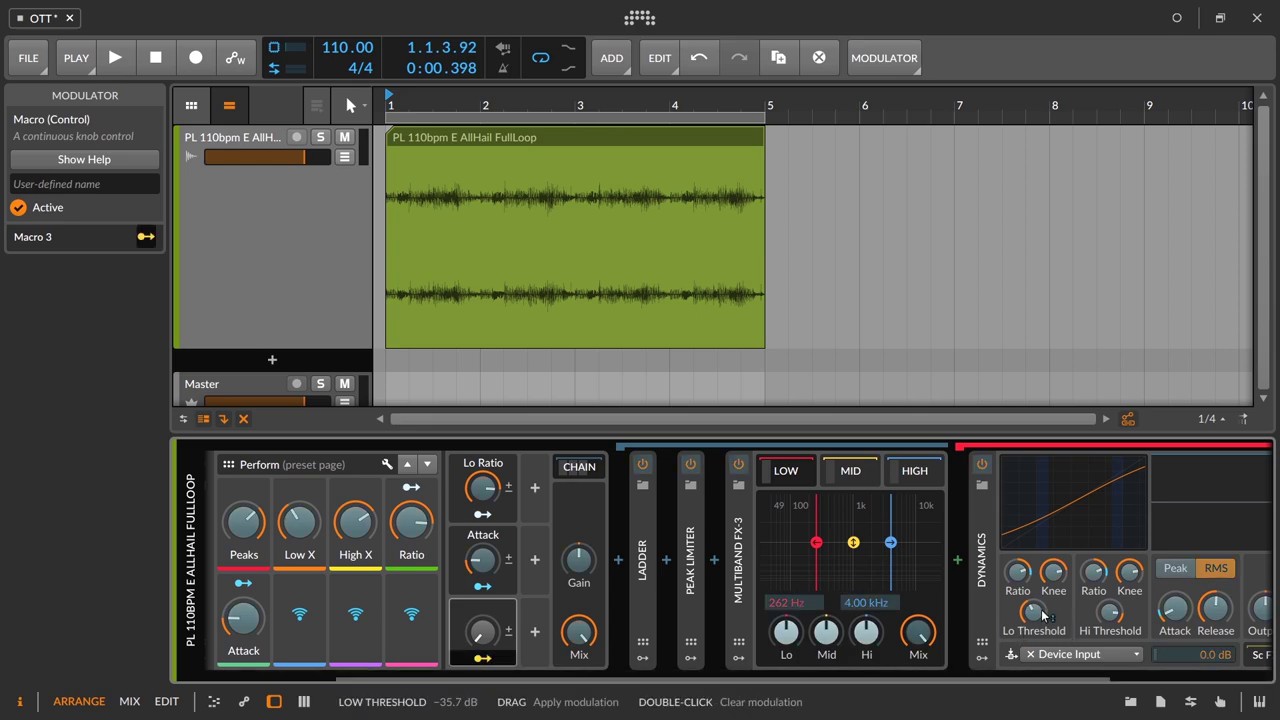
left_click_drag(1037, 620, 1037, 560)
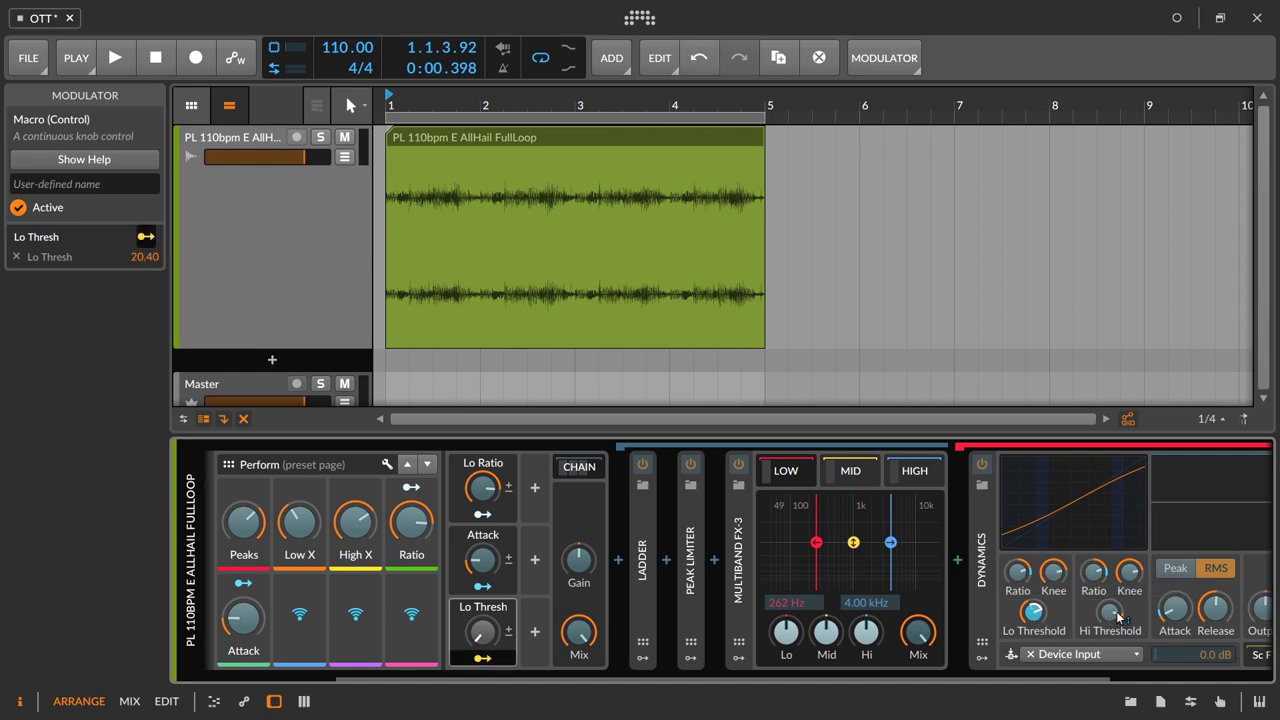
left_click_drag(1110, 610, 1110, 614)
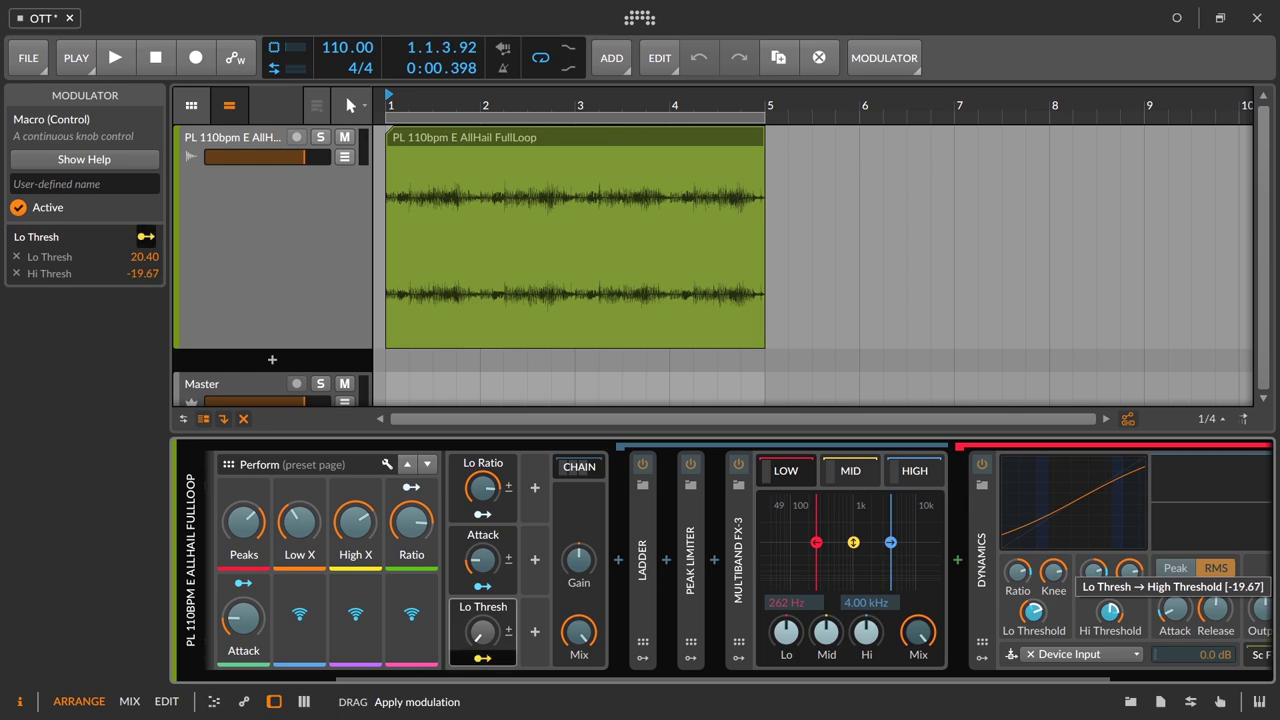
left_click_drag(1110, 610, 1105, 600)
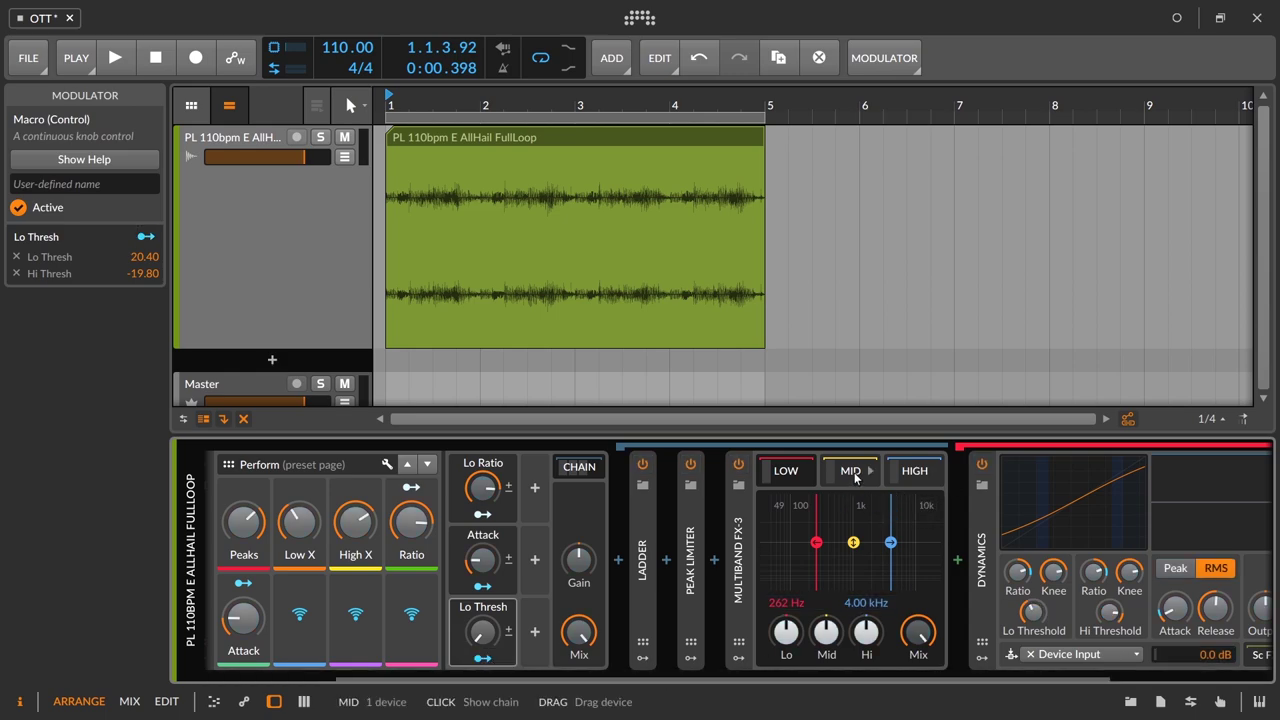
- Set the Mid band's high threshold to about -10.4 dB and map the macro to its low threshold by +19.80 and high threshold by -20.53
scroll(876, 680, "right", 1)
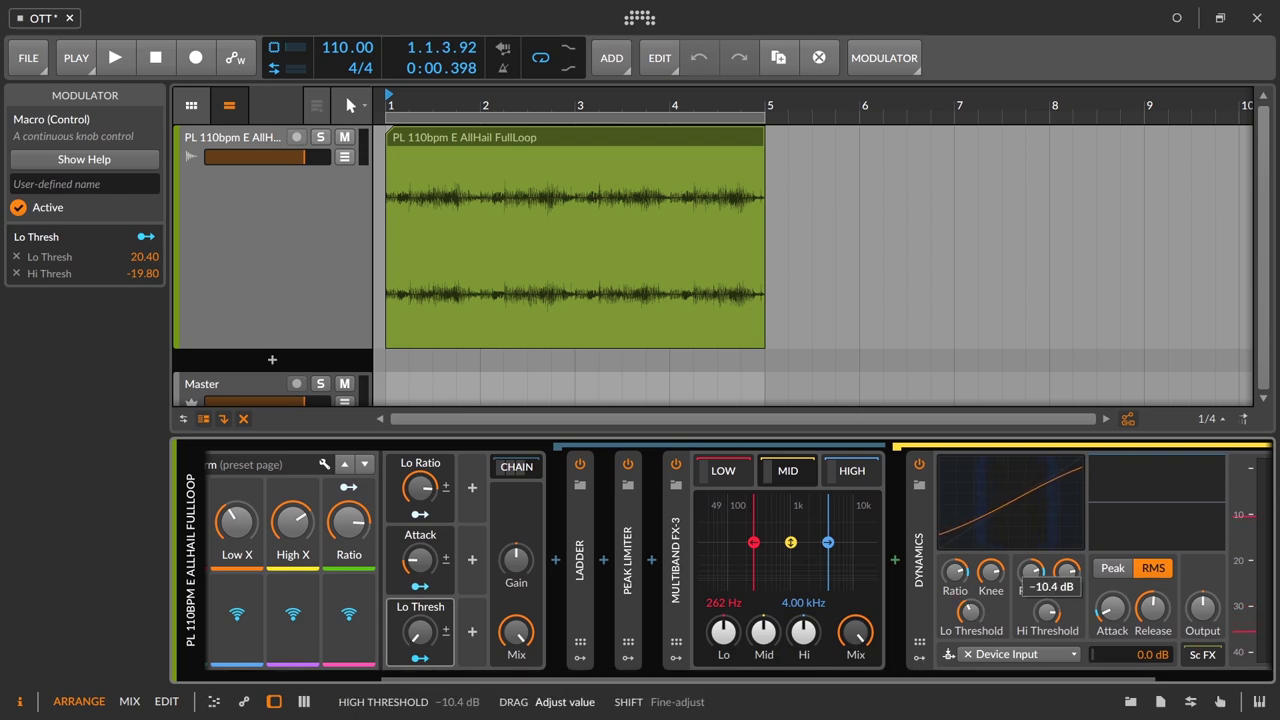
left_click(420, 658)
left_click_drag(970, 612, 970, 590)
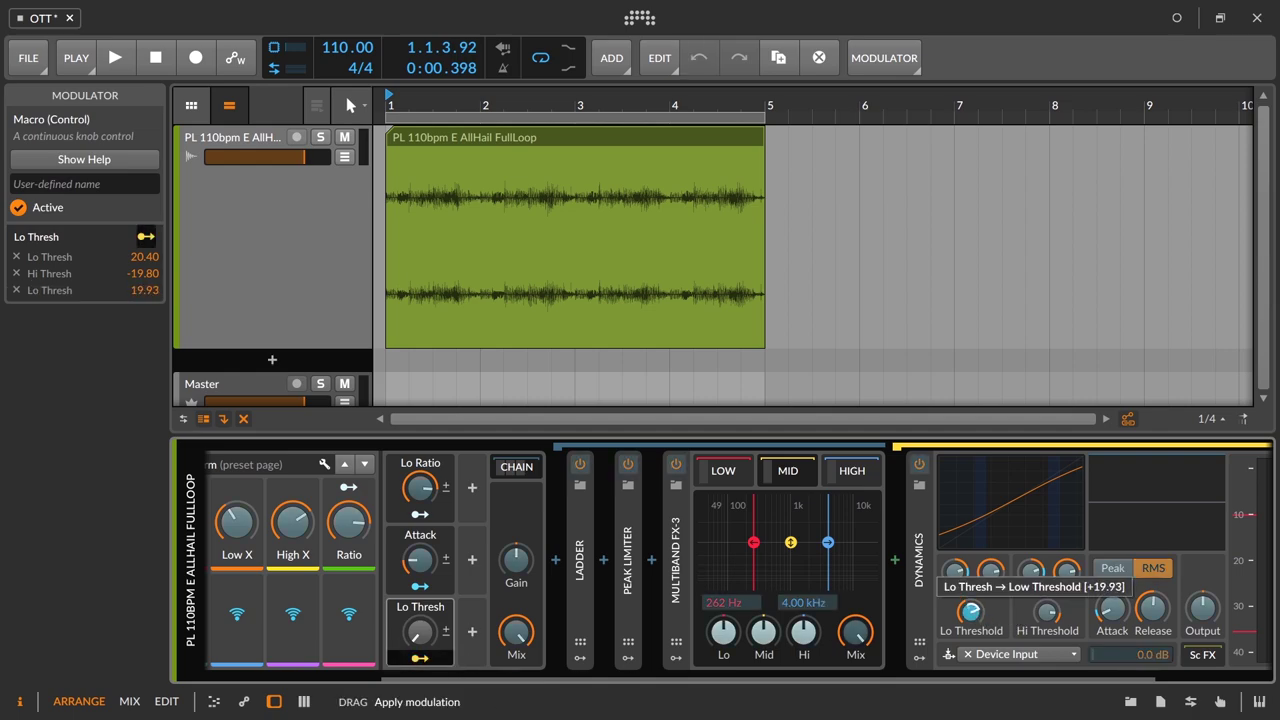
left_click_drag(1047, 612, 1047, 628)
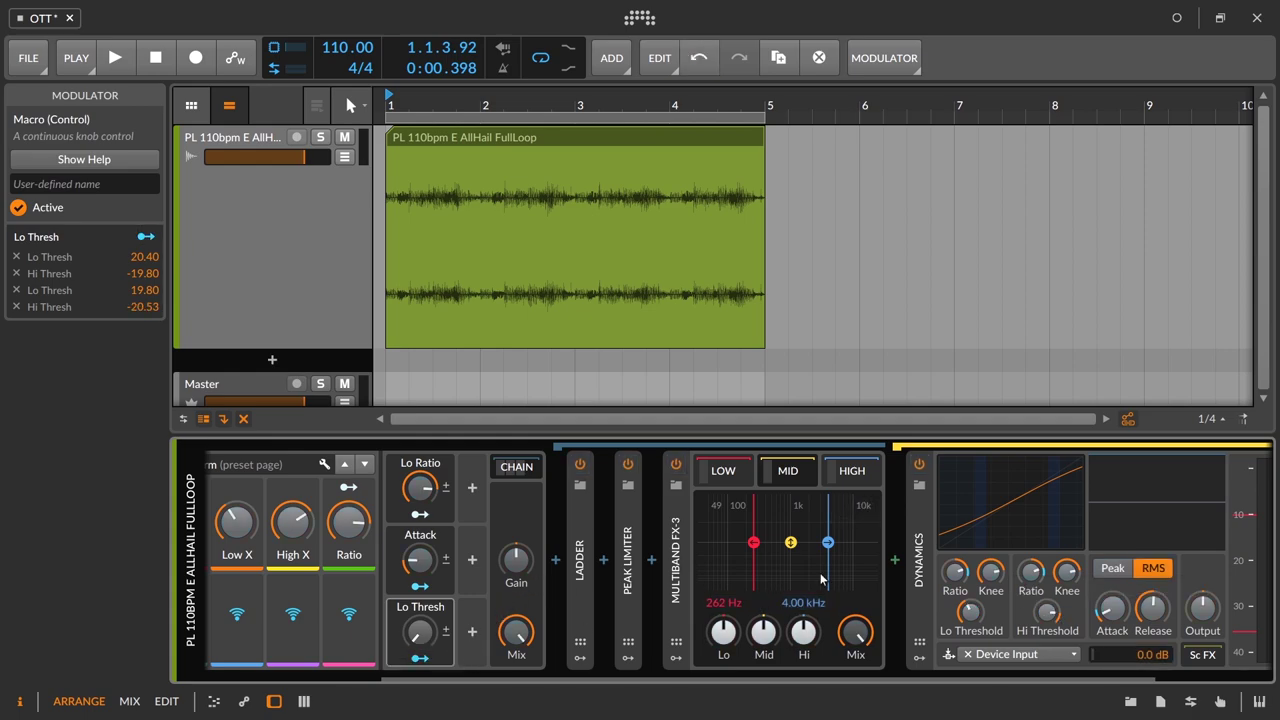
- Set the High band's high threshold to about -16.5 dB and map the macro to its high threshold by -20.00 and low threshold by +21.40
left_click_drag(969, 611, 969, 613)
left_click_drag(1047, 611, 1047, 611)
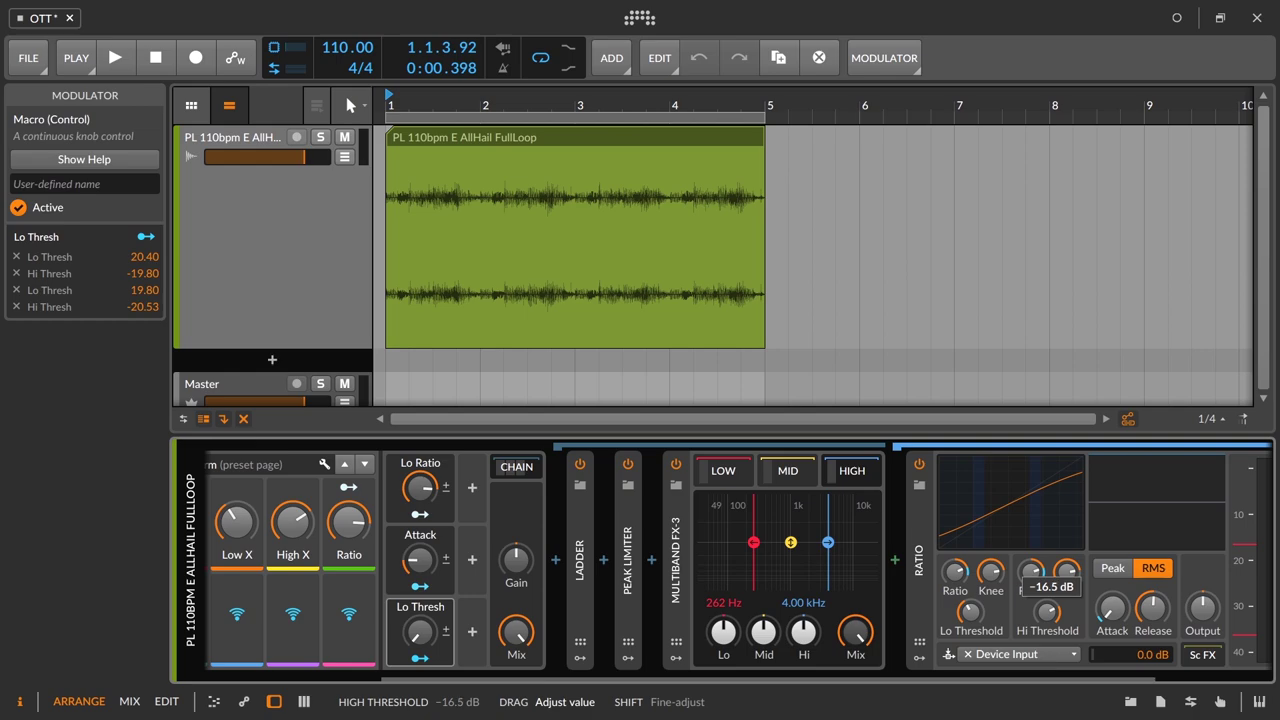
left_click(146, 237)
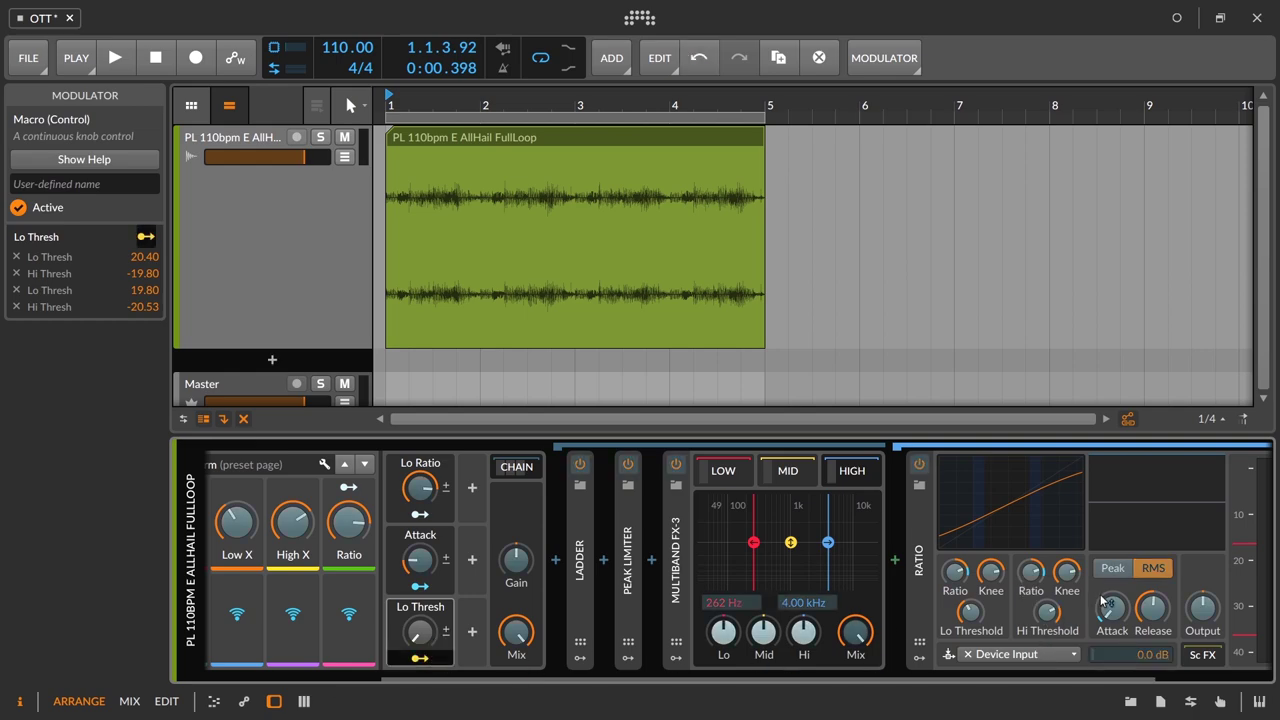
left_click_drag(1047, 611, 1047, 635)
left_click_drag(969, 612, 969, 586)
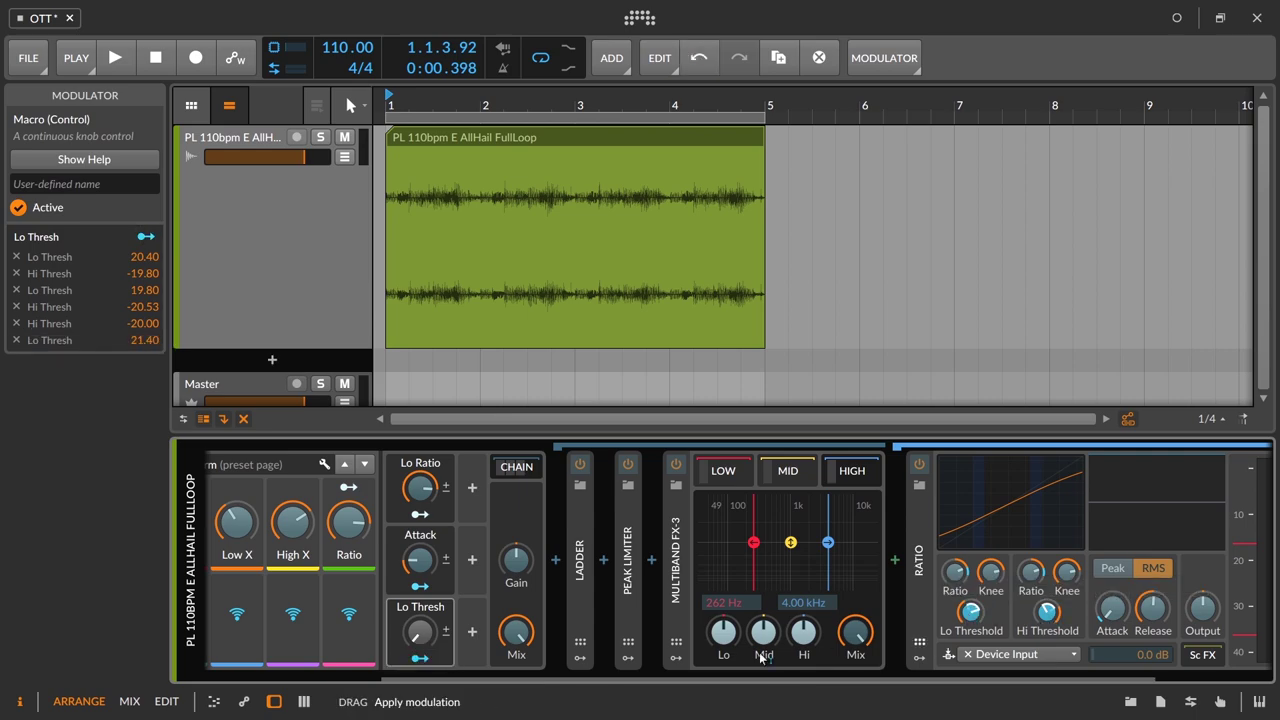
left_click(410, 660)
- Assign the Lo Thresh macro to the free remote control beside Attack and name that control OTT X
scroll(508, 686, "up", 3)
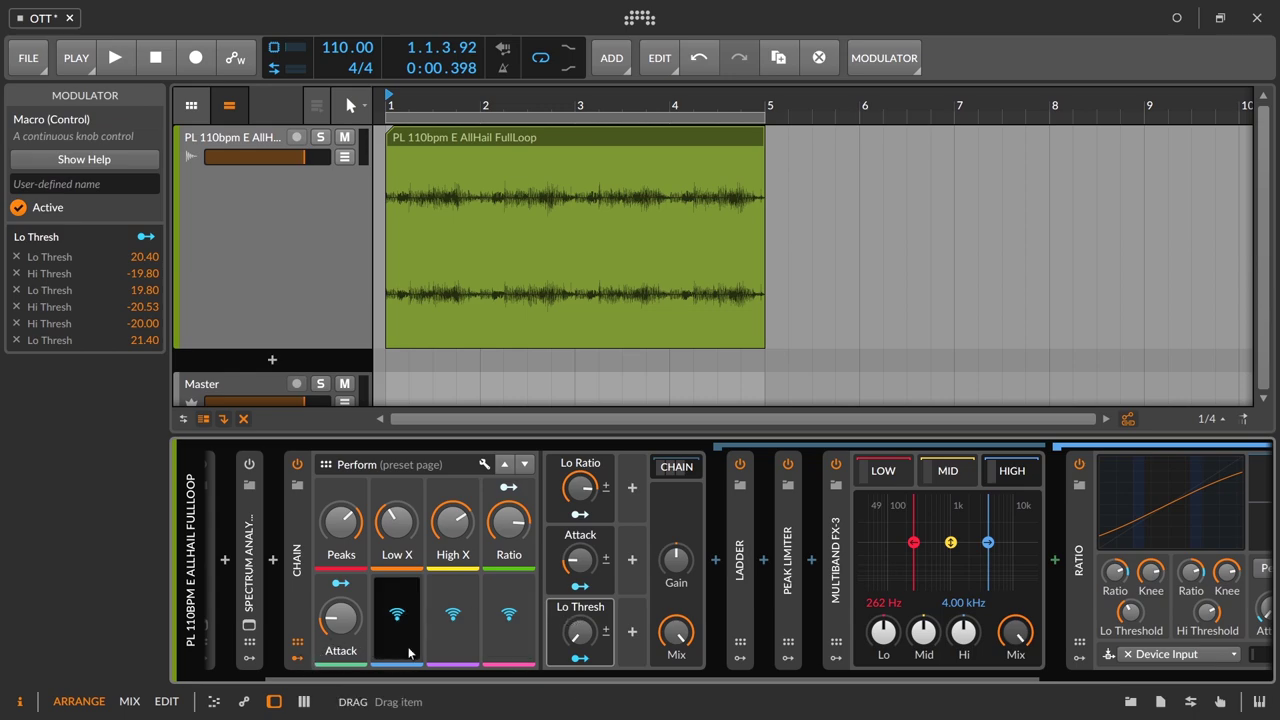
left_click(660, 652)
left_click(396, 605)
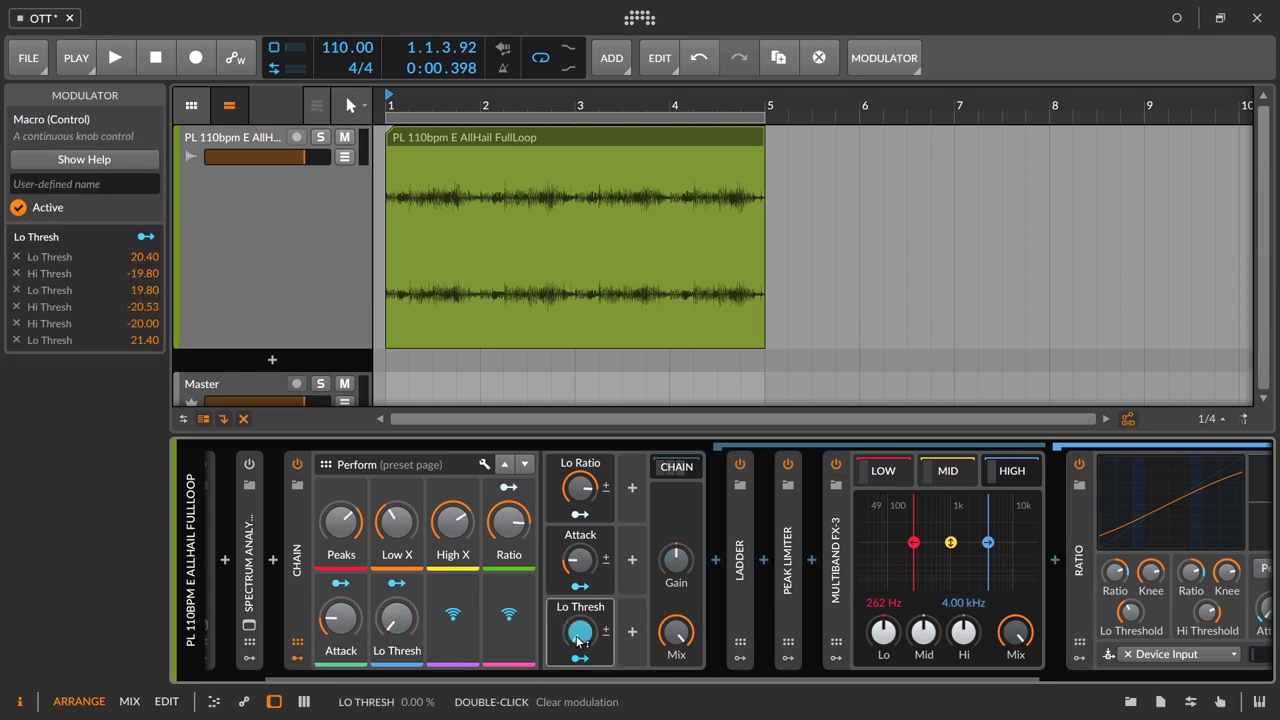
double_click(405, 648)
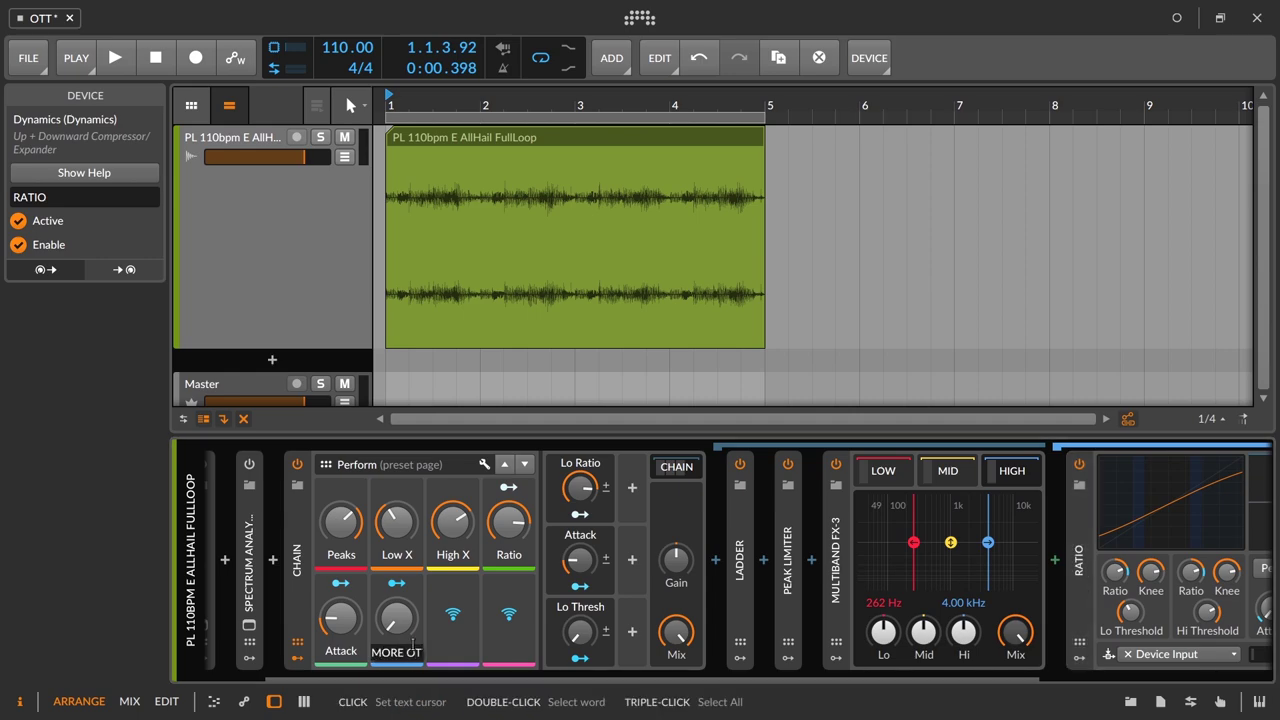
key("Return")
double_click(400, 651)
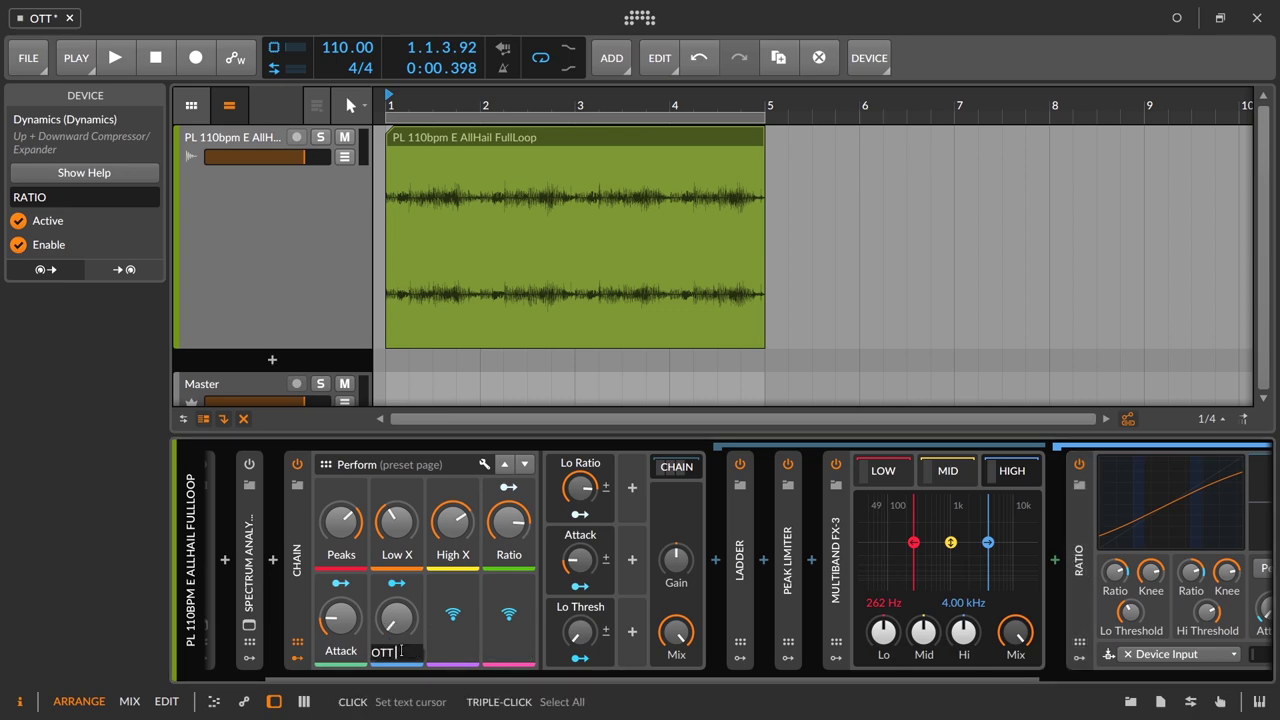
key("Return")
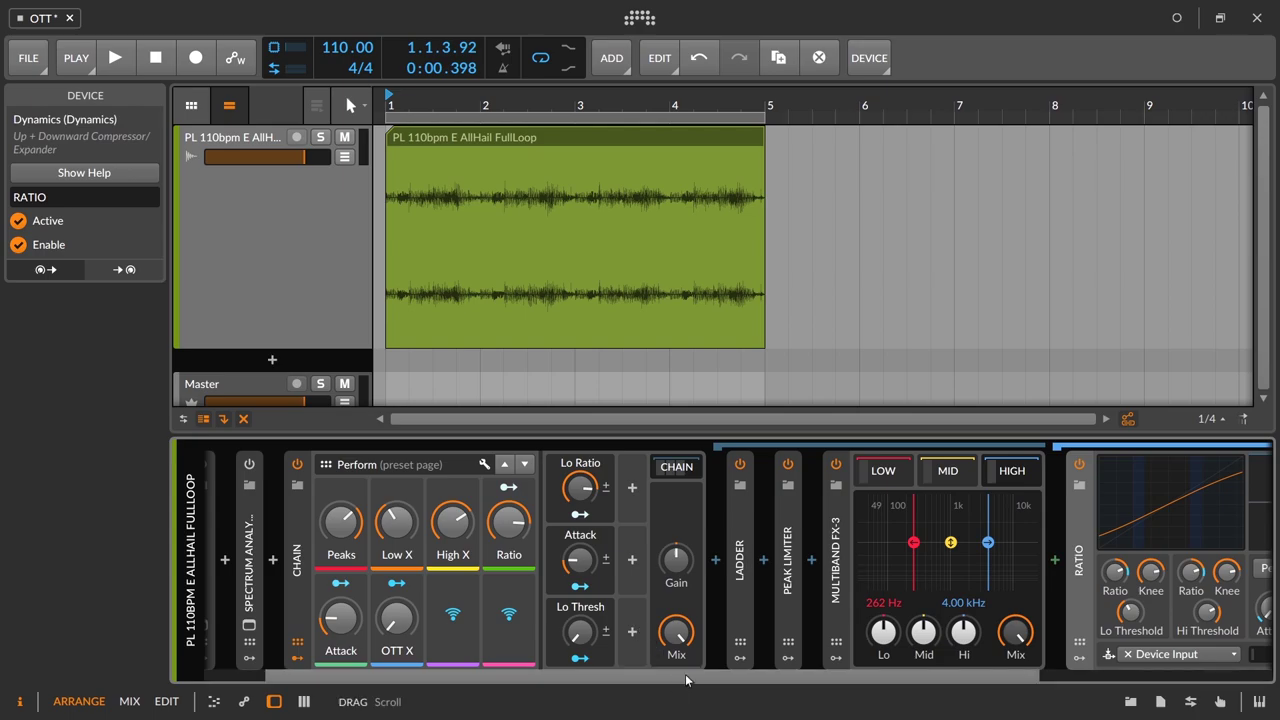
- While the loop plays, raise OTT X to maximum and set Attack to about 20% and Ratio to about 95%
scroll(686, 670, "right", 1)
left_click(107, 42)
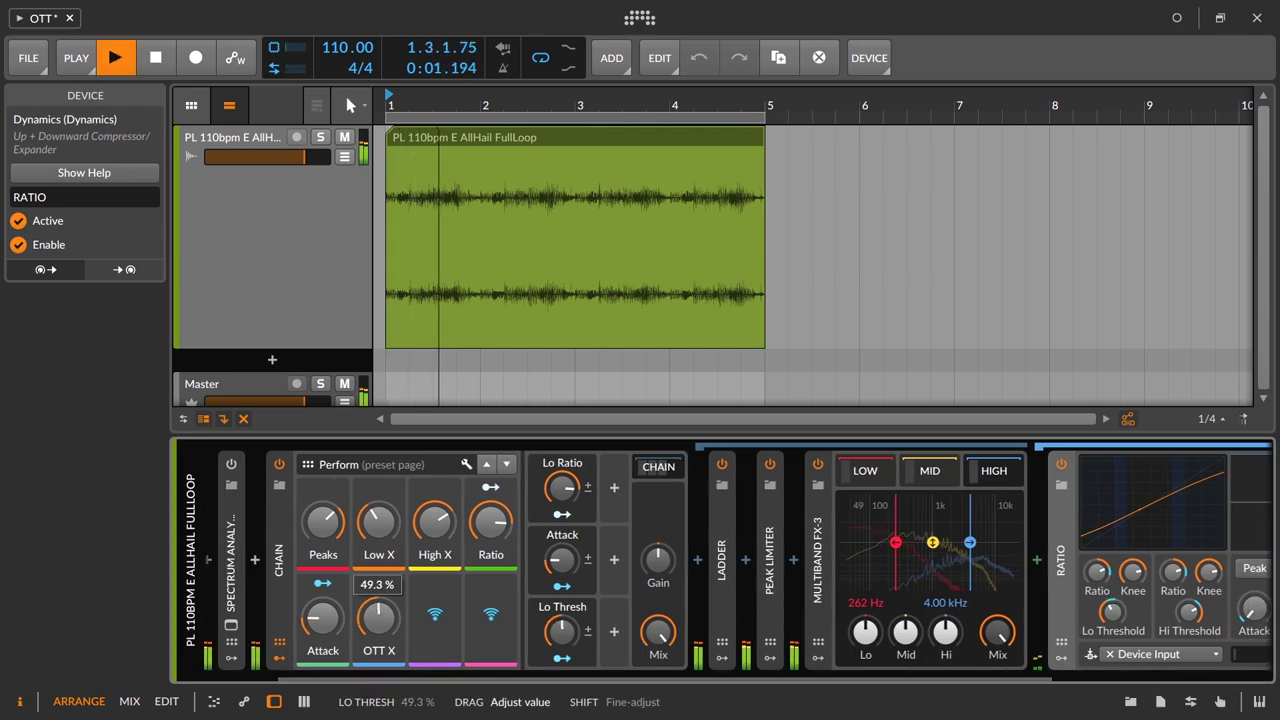
scroll(407, 690, "right", 5)
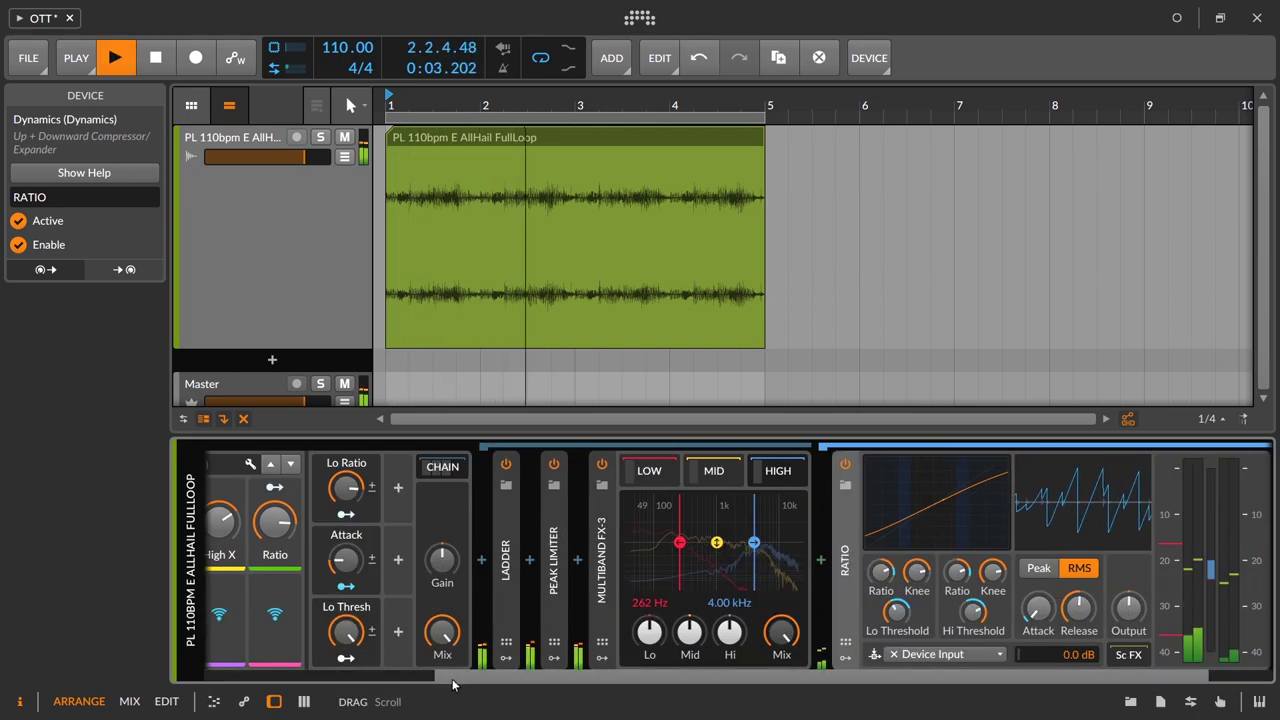
scroll(407, 700, "left", 5)
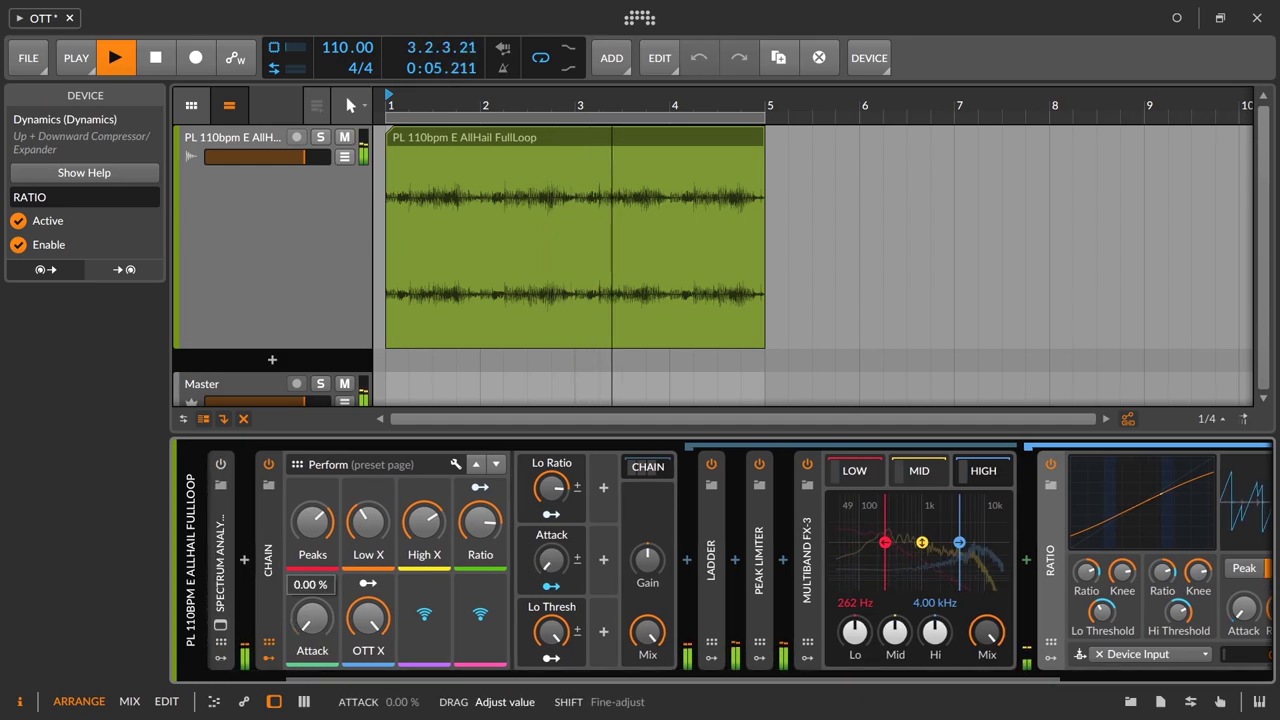
left_click_drag(312, 618, 312, 604)
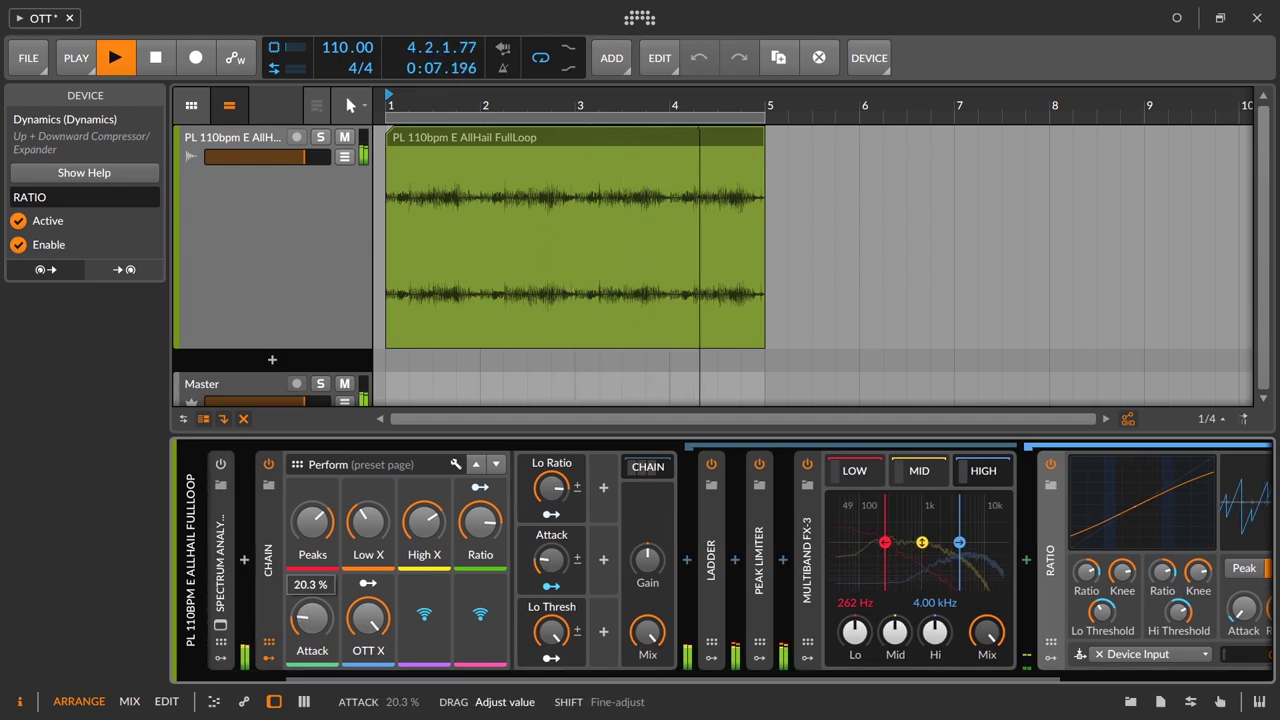
left_click_drag(500, 533, 500, 515)
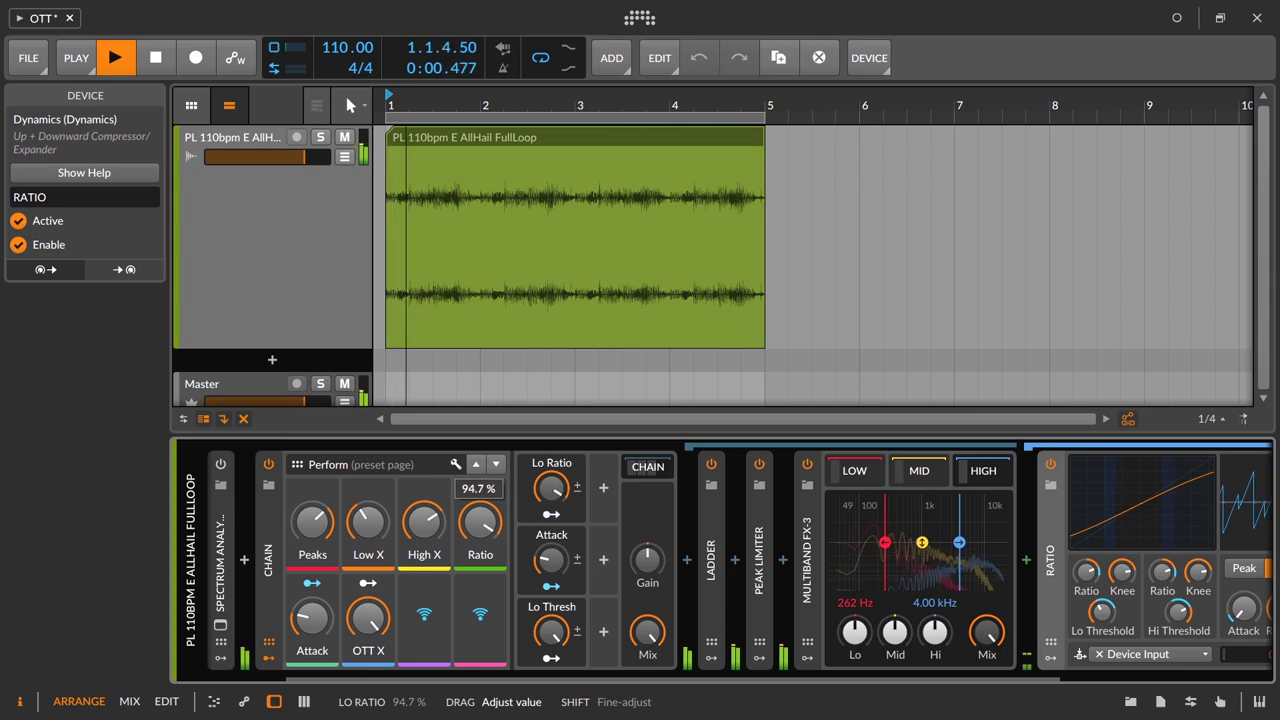
- Hide the Chain's modulators and raise the Chain's gain to +7.0 dB
scroll(378, 648, "left", 2)
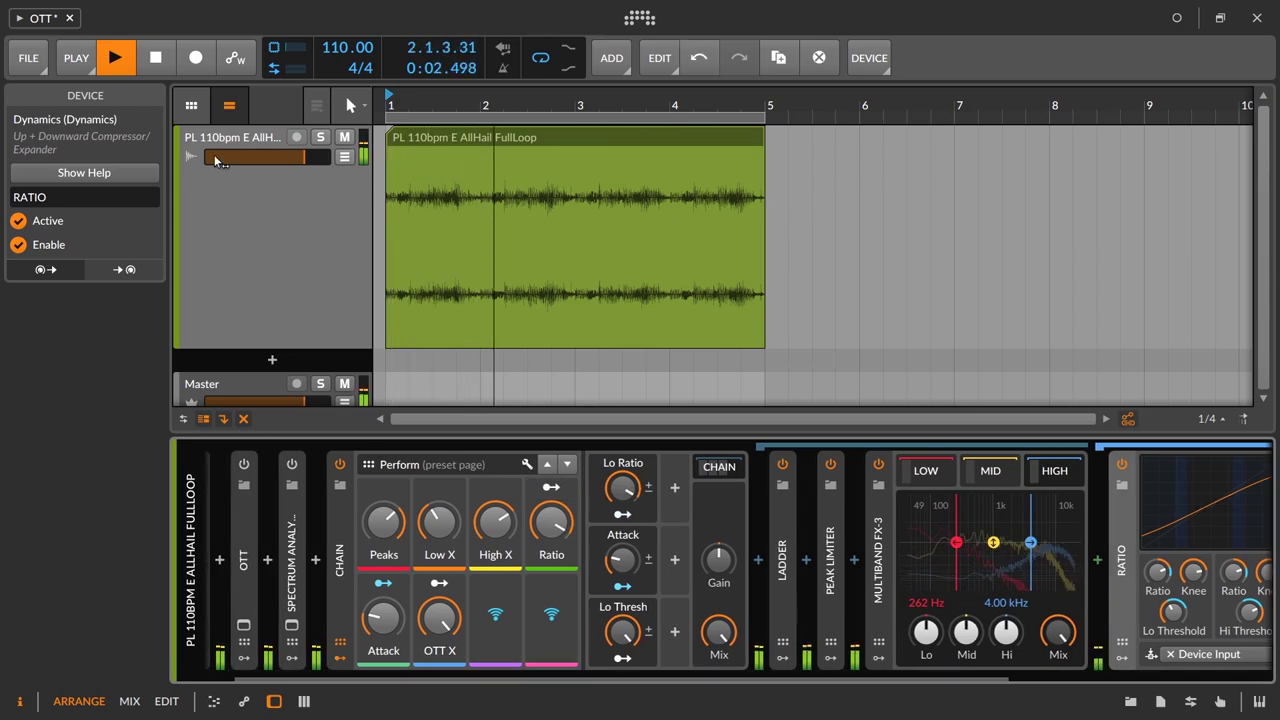
left_click(192, 470)
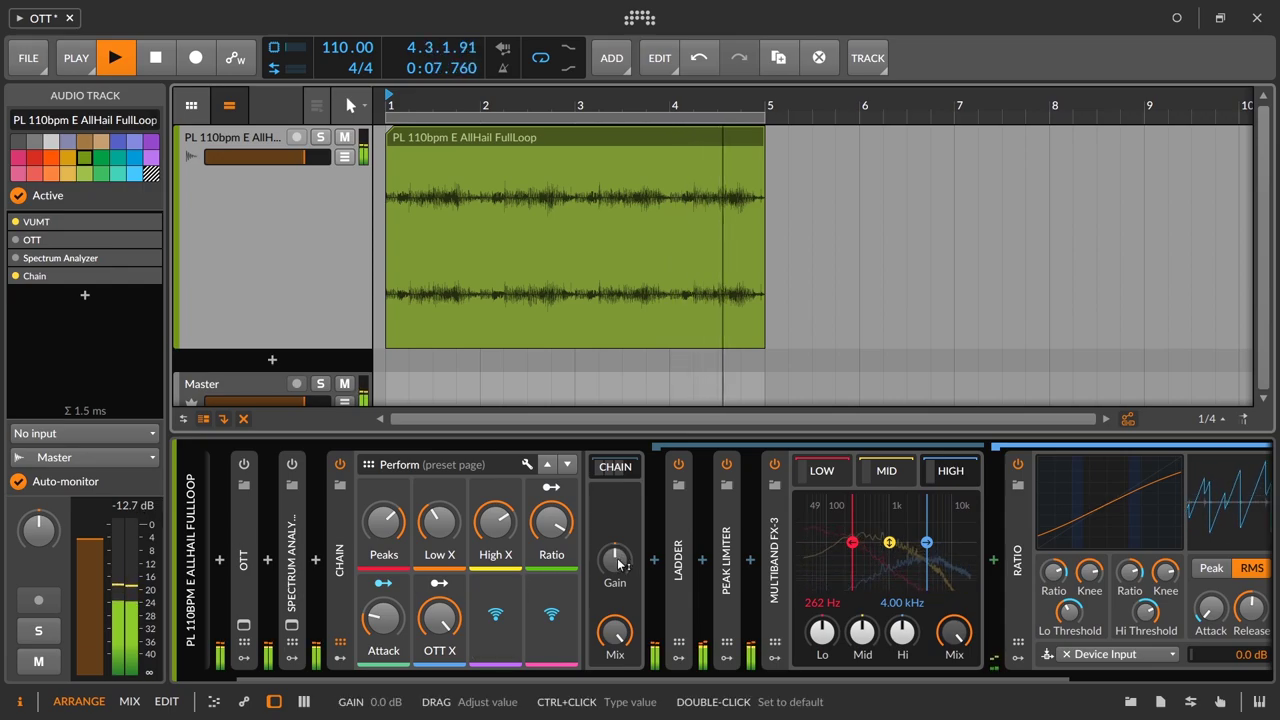
mouse_move(614, 557)
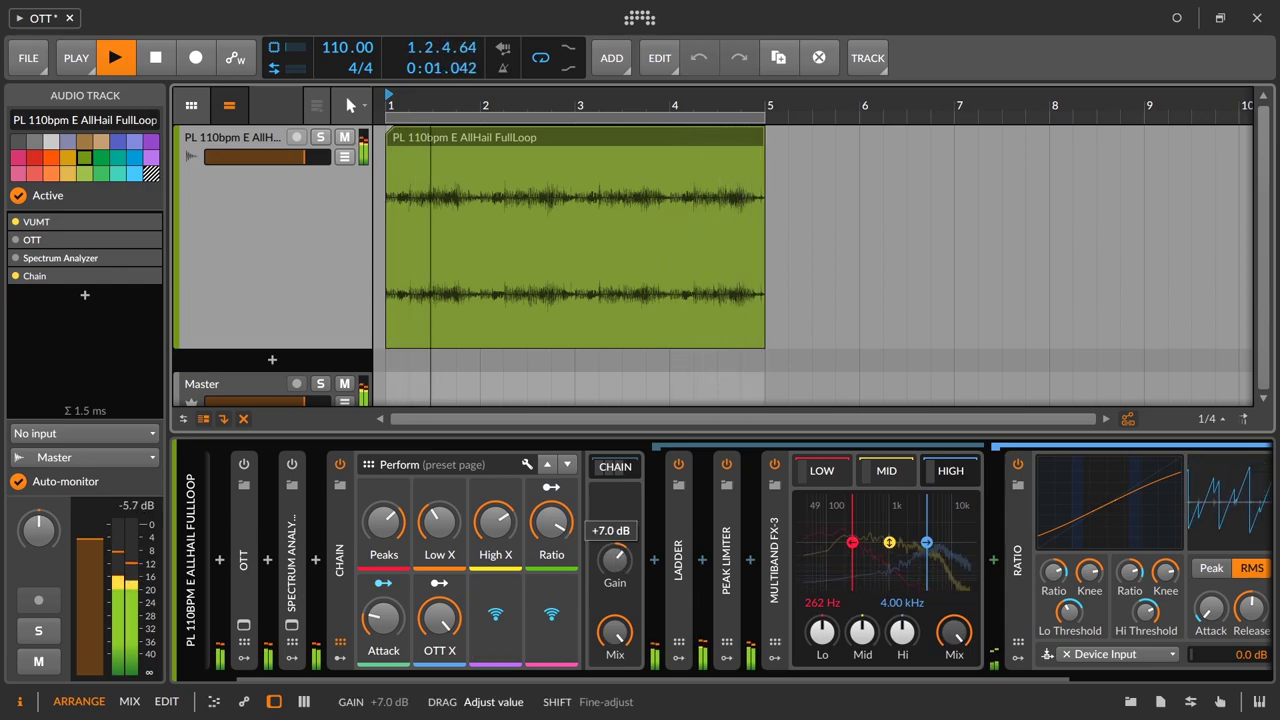
scroll(614, 557, "up", 3)
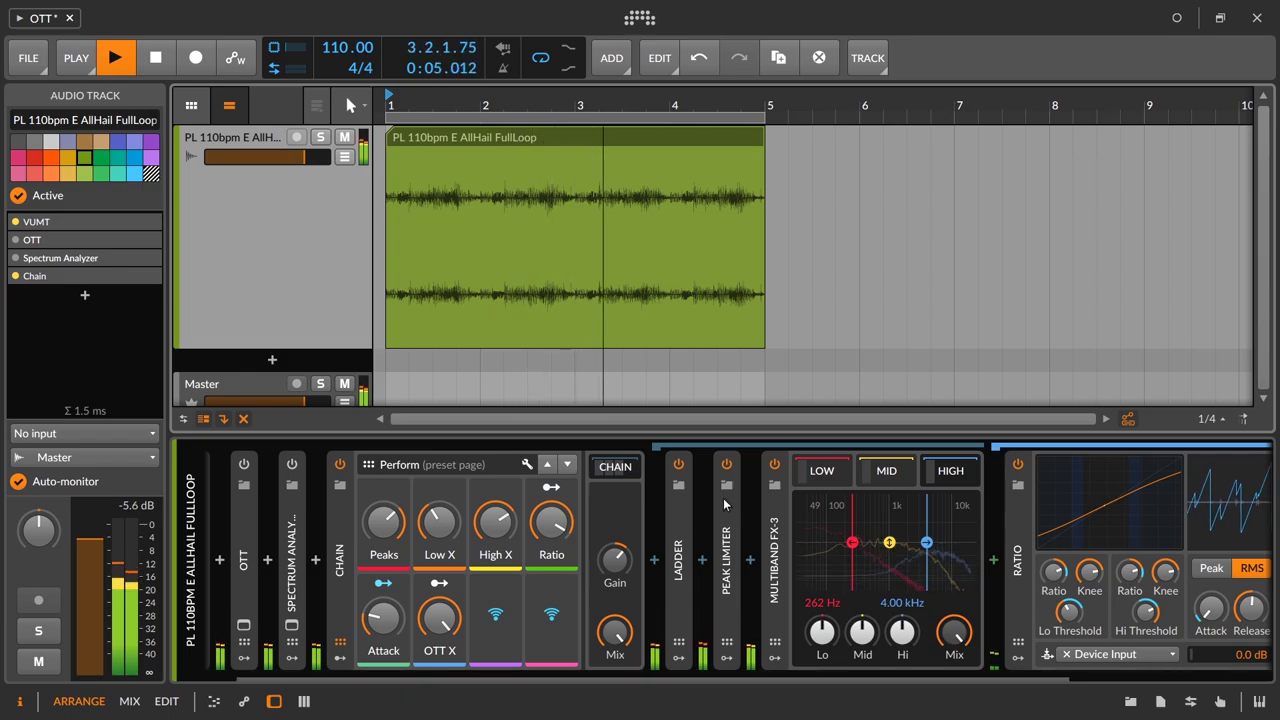
left_click(949, 518)
left_click(992, 470)
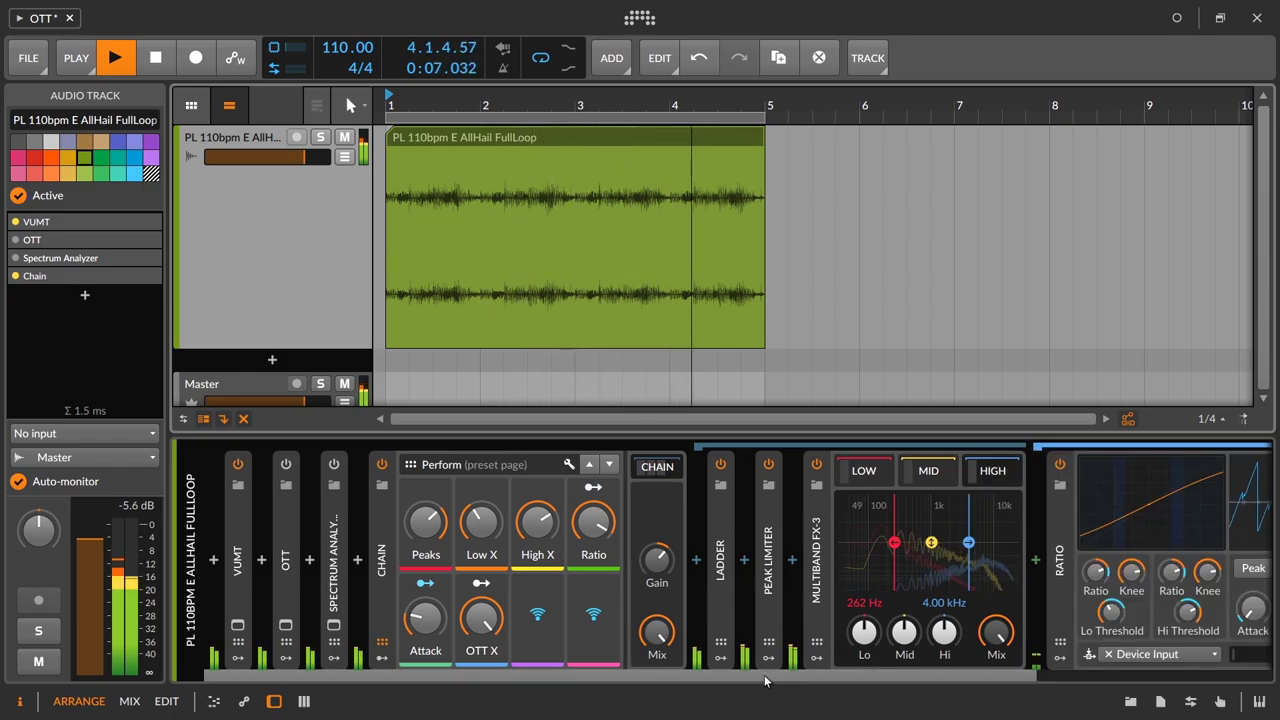
left_click_drag(988, 607, 988, 545)
left_click_drag(868, 571, 868, 587)
left_click_drag(791, 571, 791, 580)
left_click_drag(910, 683, 732, 683)
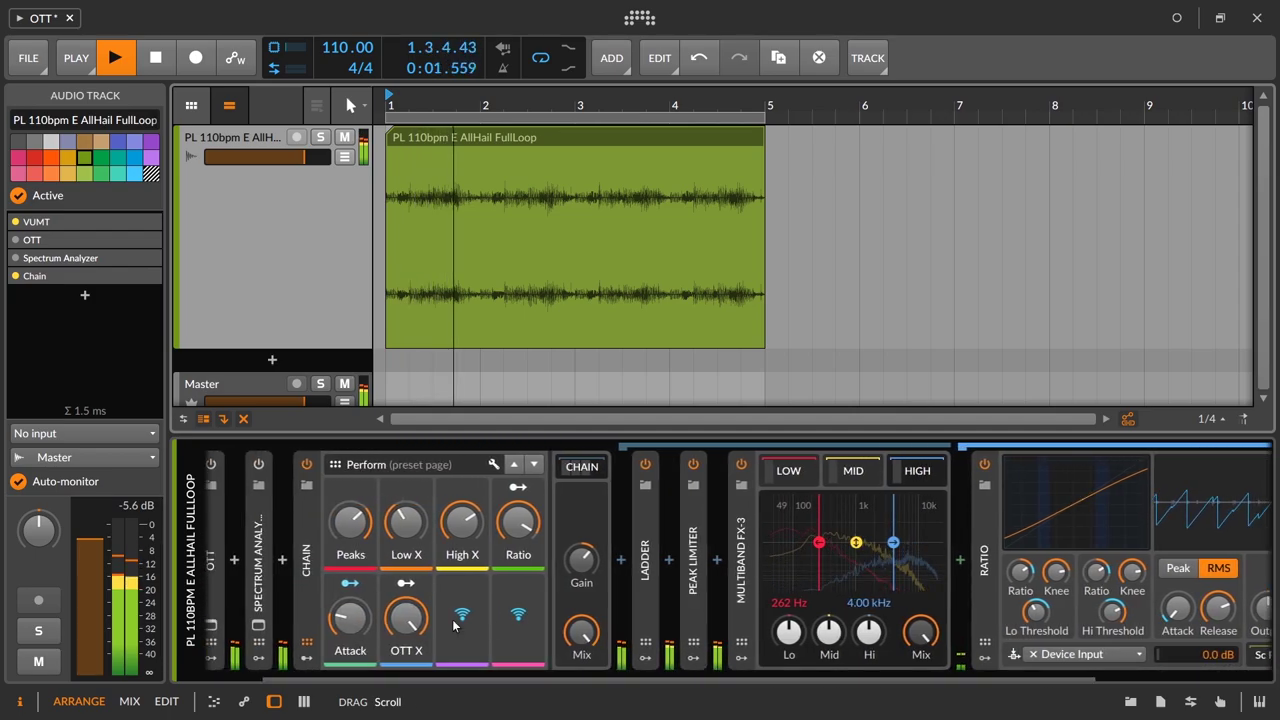
- Compare the playing loop with the Chain bypassed and enabled, and stop playback
left_click(305, 464)
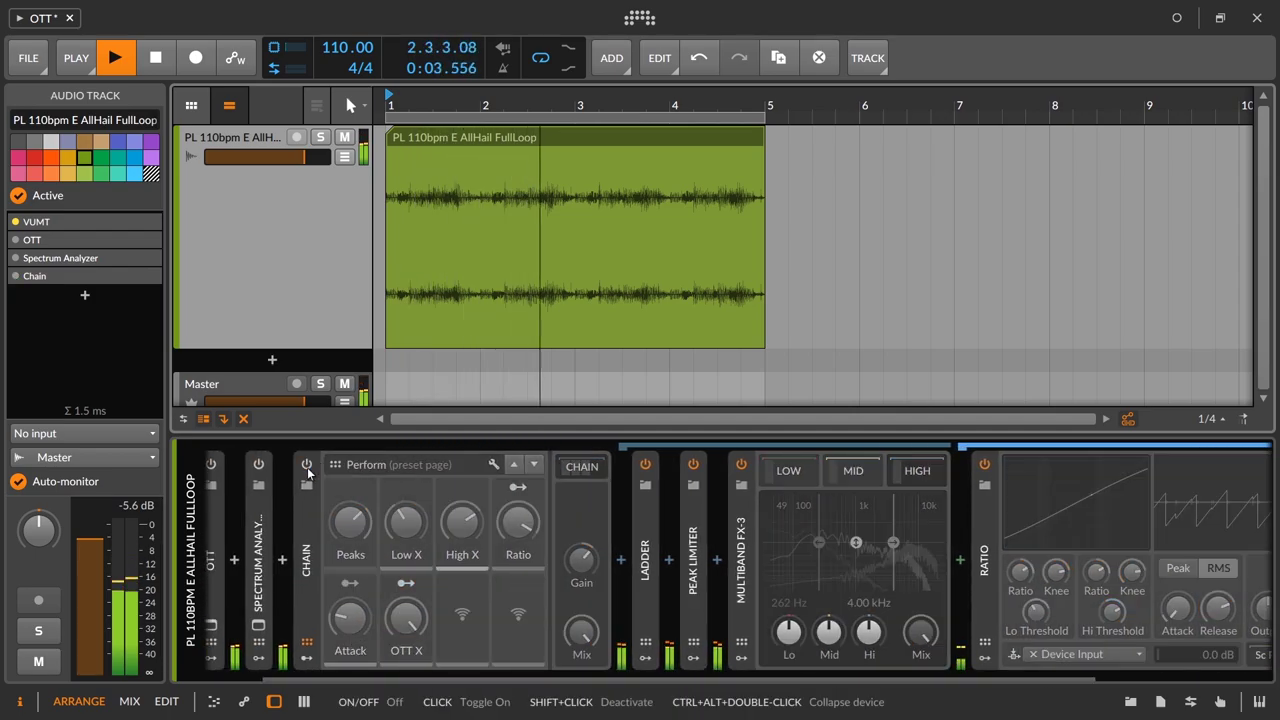
left_click(306, 464)
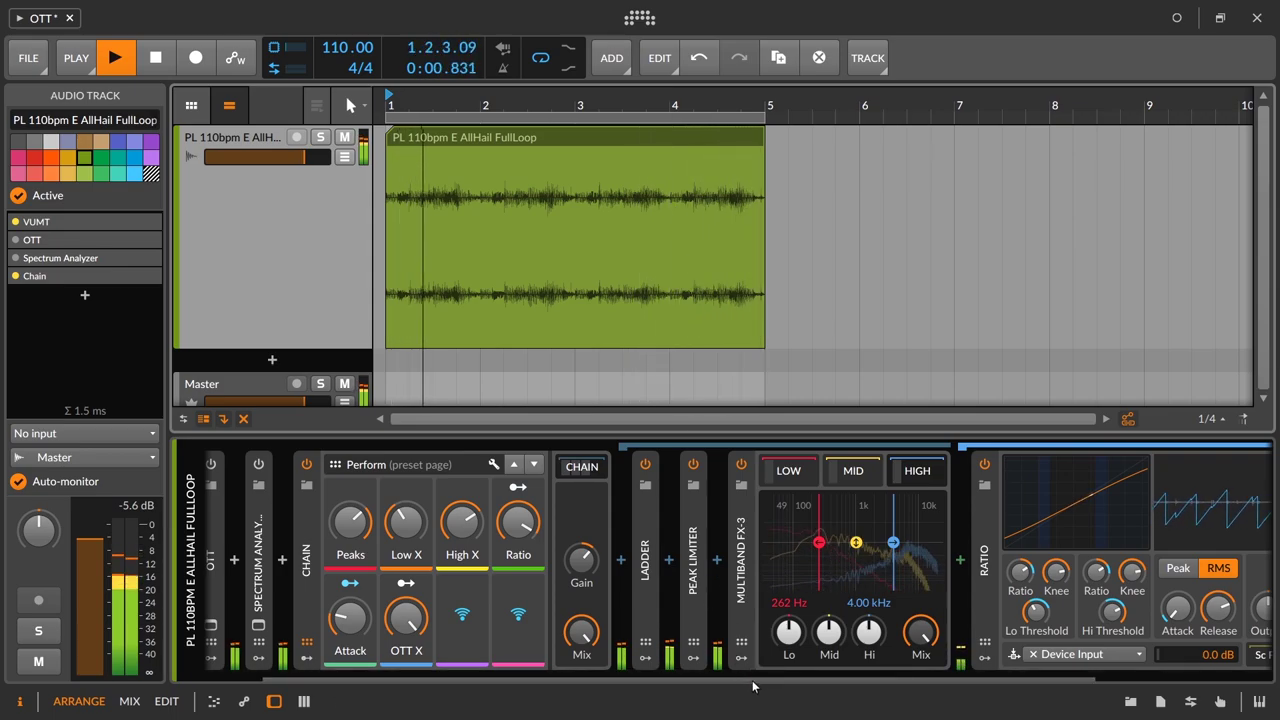
key("space")
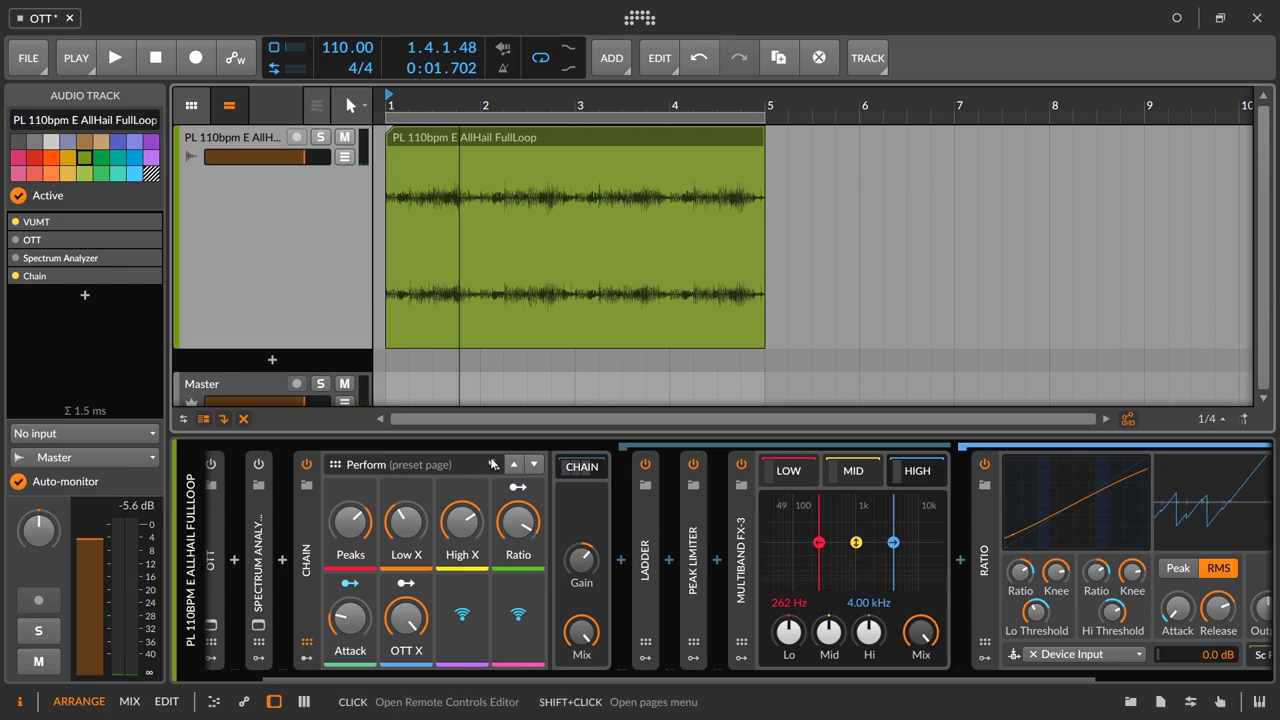
- Add a second preset page to the Chain's remote controls
left_click(493, 464)
left_click(515, 265)
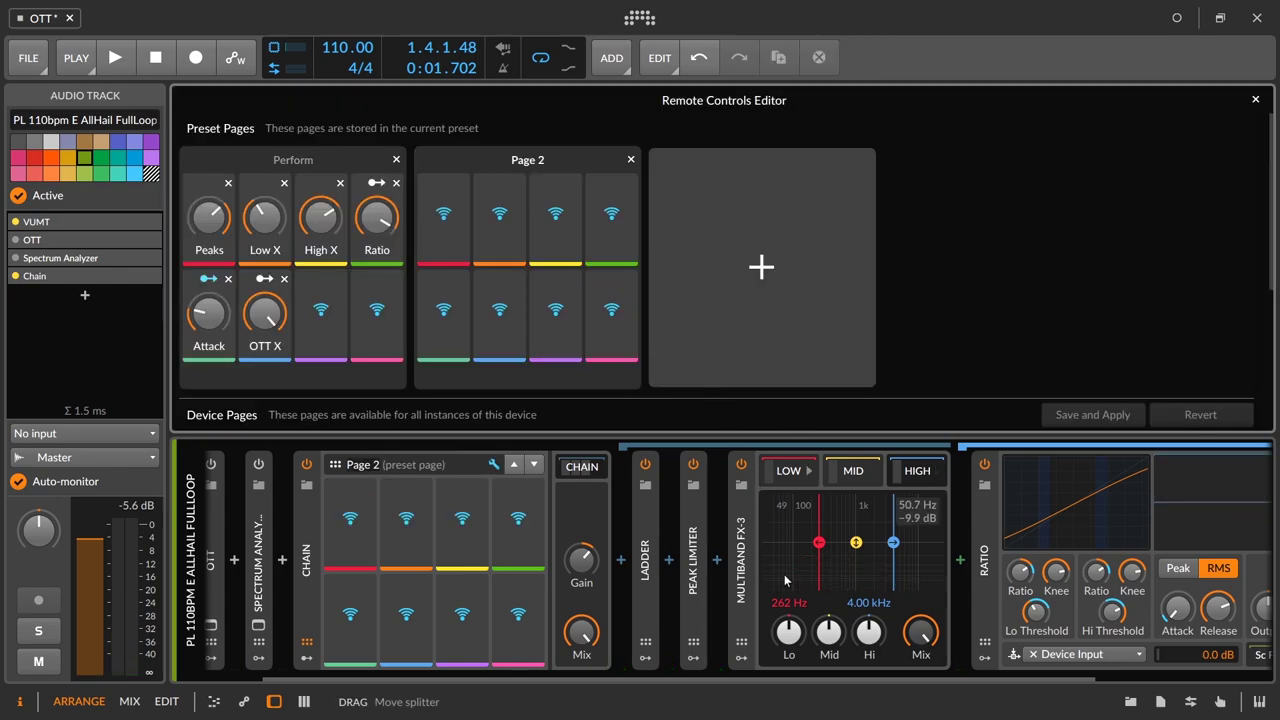
- Map the Multiband FX-3's Lo, Mid and Hi gains to the first three slots of the Chain's Page 2 remote controls
left_click(459, 228)
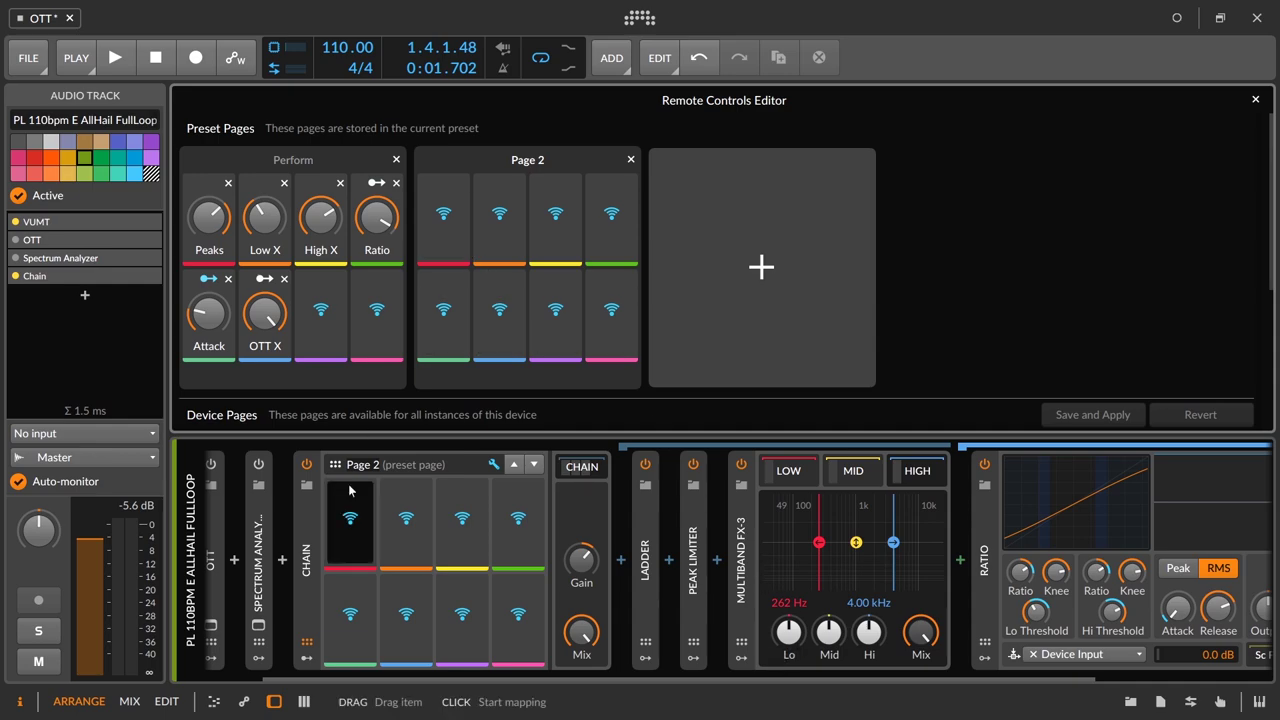
left_click(788, 632)
left_click(406, 518)
left_click(830, 634)
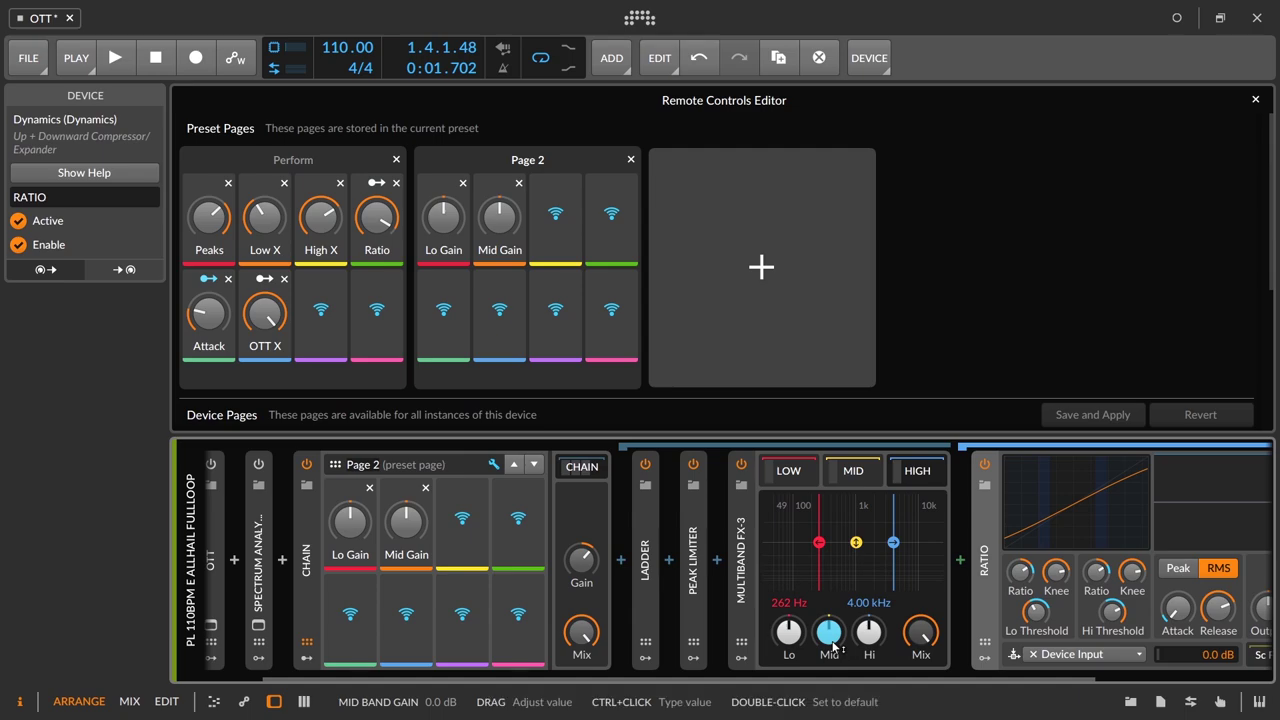
left_click(462, 518)
left_click(869, 632)
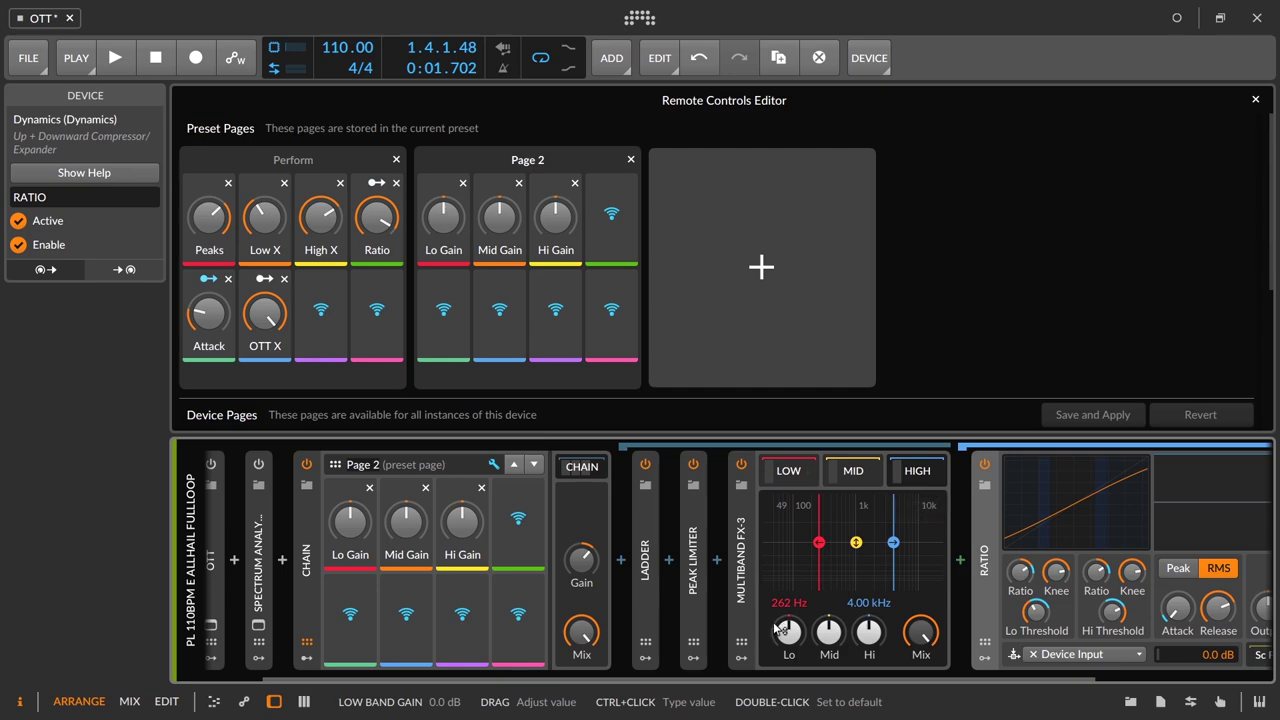
- Remove the Lo Gain, Mid Gain and Hi Gain mappings from Page 2
left_click(369, 488)
left_click(425, 488)
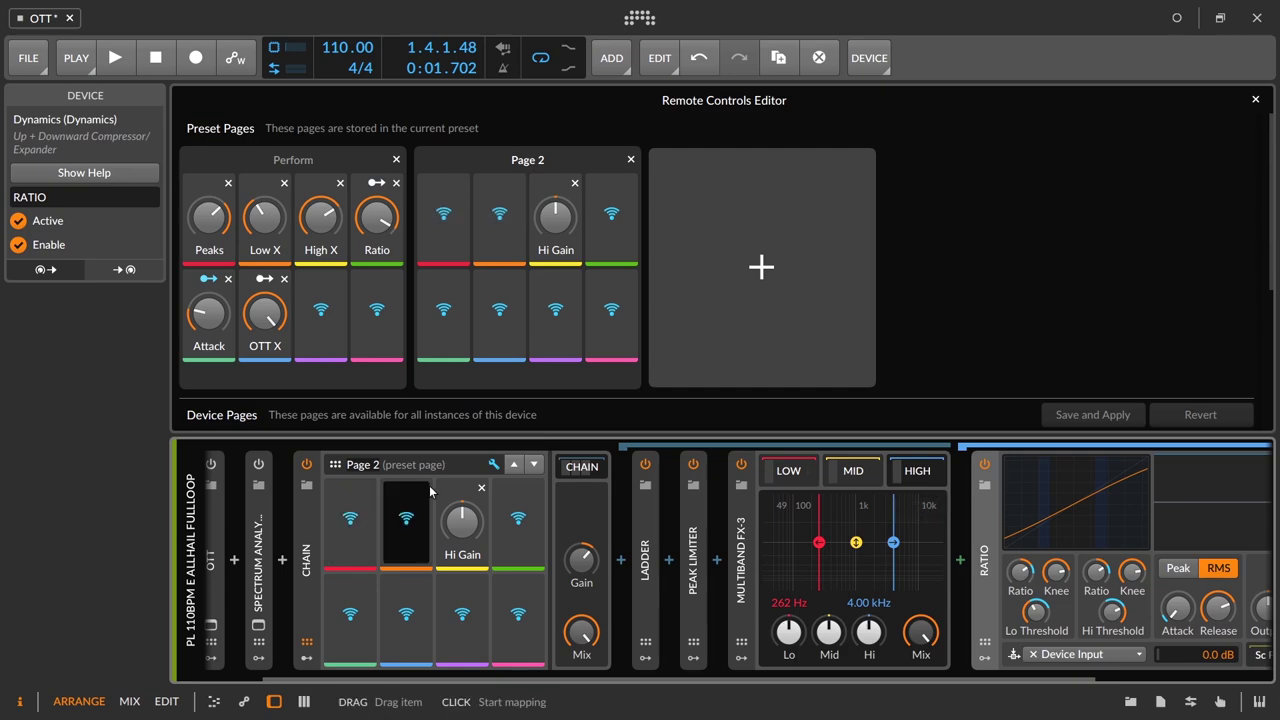
left_click(481, 488)
- Assign the Lo, Mid and Hi band gains of the Multiband FX-3 to the upper-row slots of Page 2
left_click(751, 545)
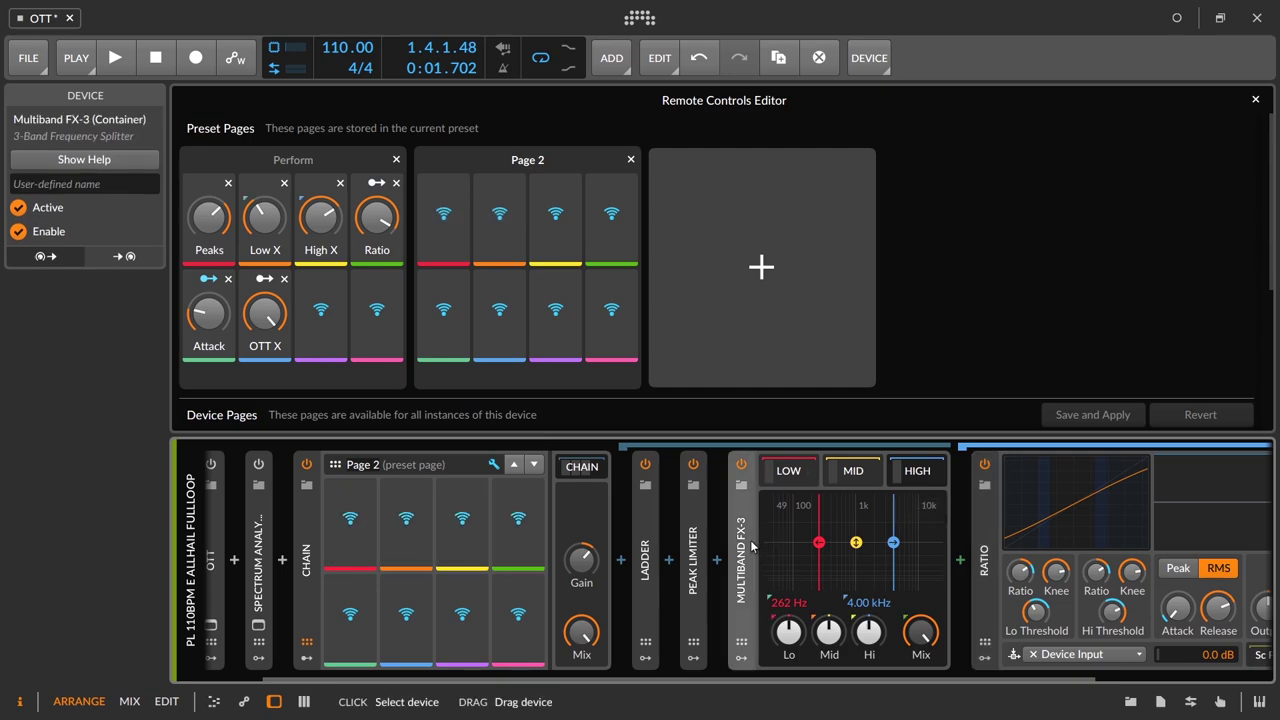
double_click(751, 545)
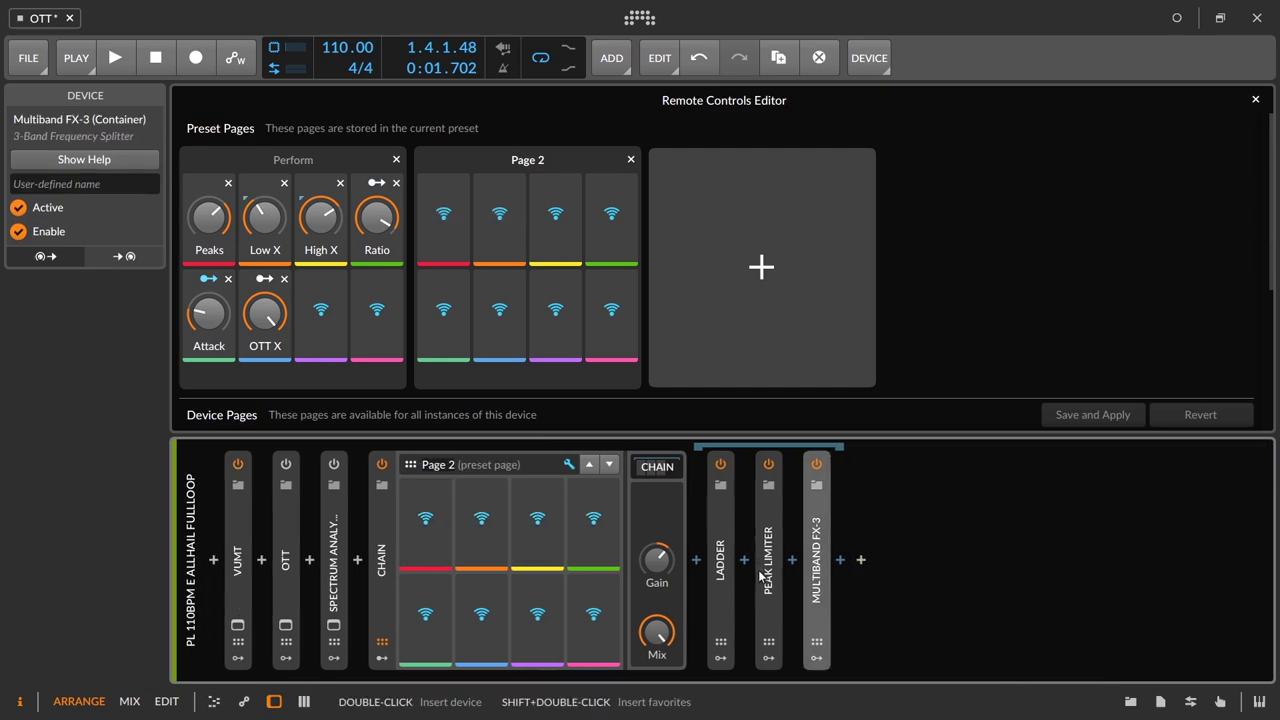
double_click(820, 545)
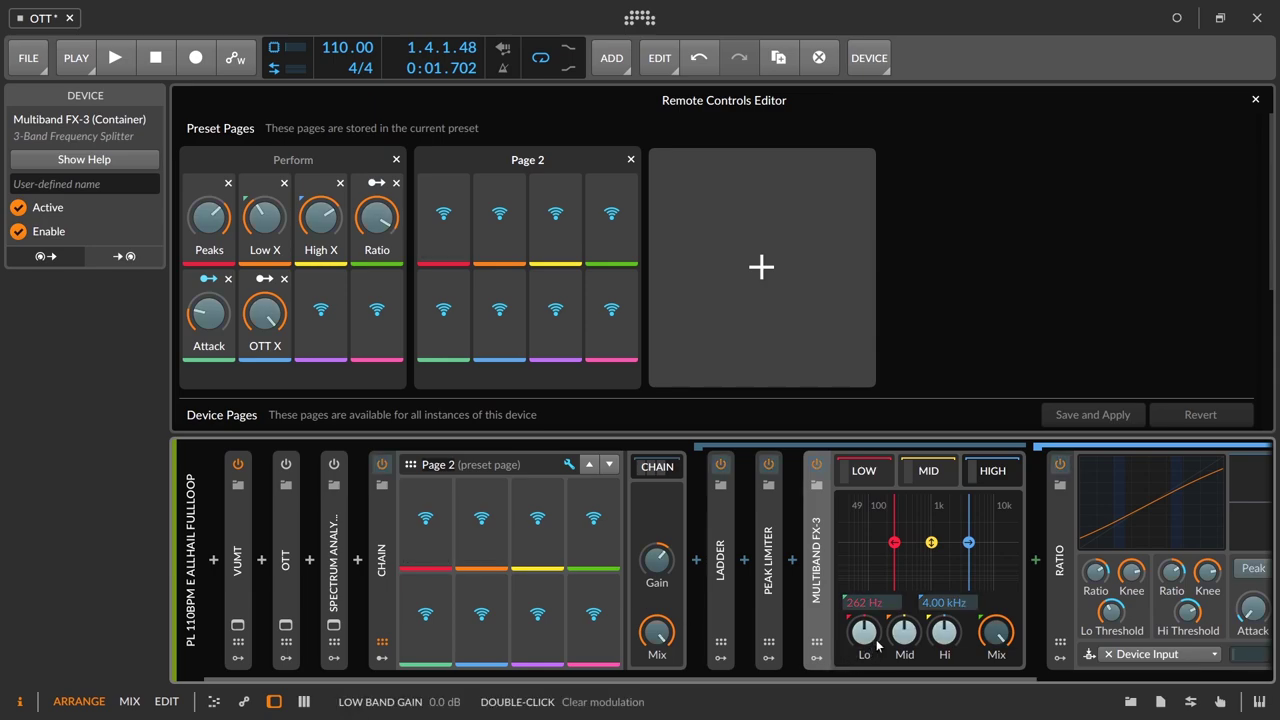
left_click(876, 645)
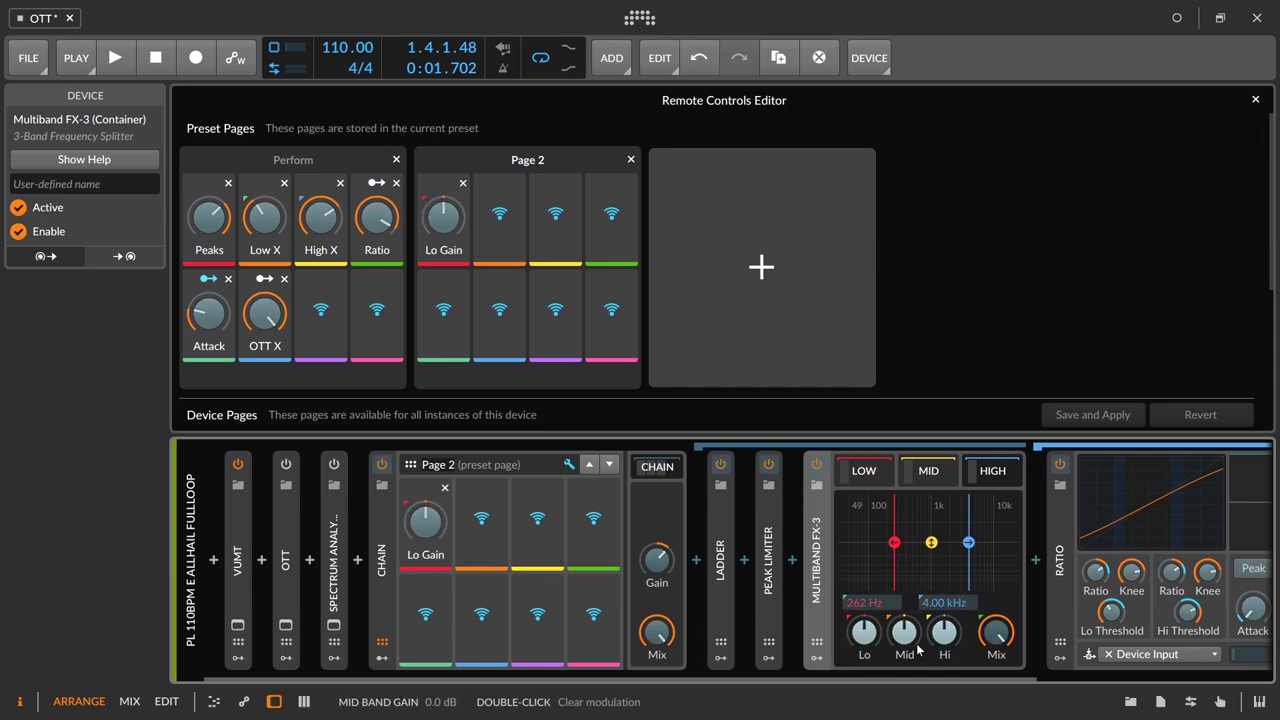
left_click(910, 638)
left_click(943, 638)
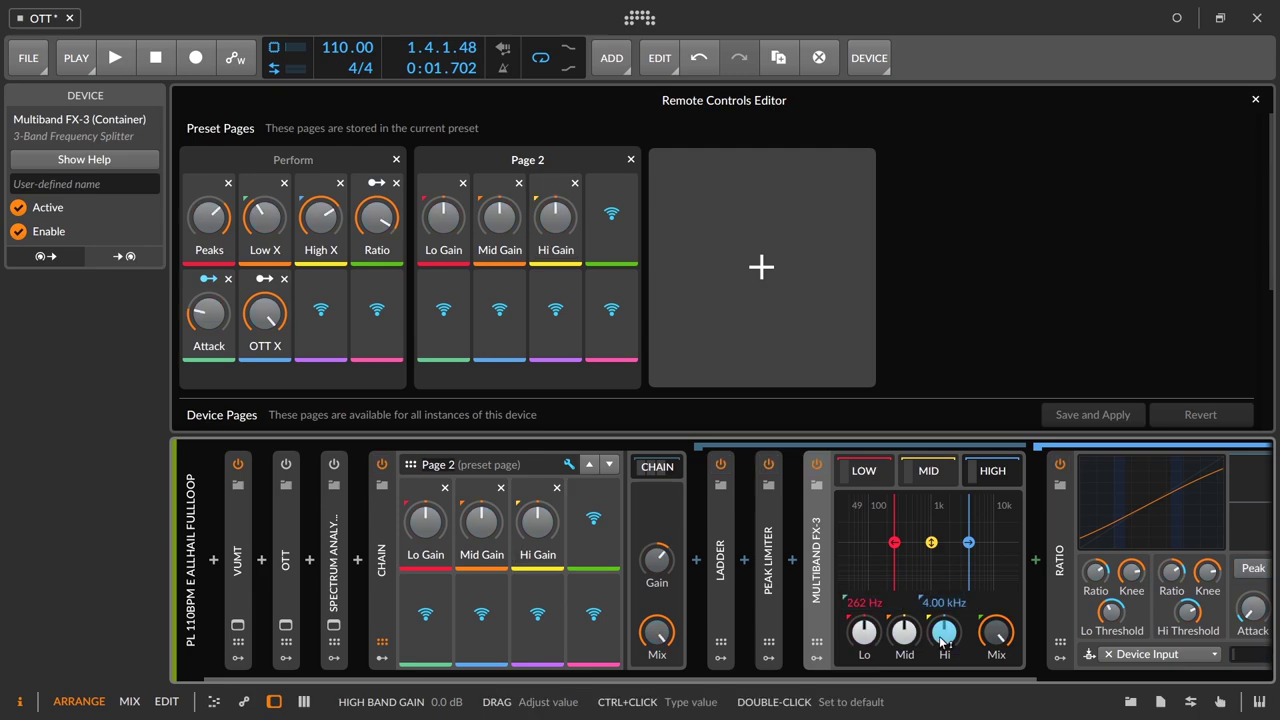
- Rename the three mapped band gain controls on Page 2 to Pre Low, Pre Mid and Pre Hi
left_click(444, 252, "alt")
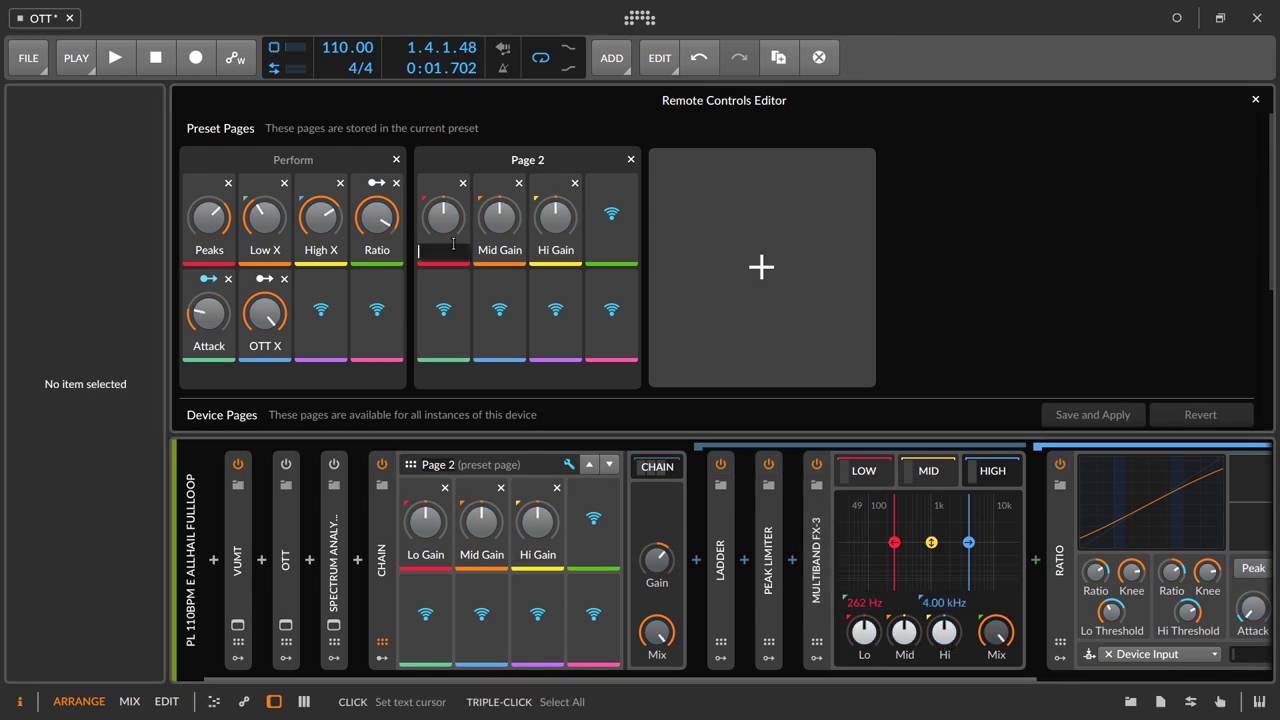
type("Pre Low")
key("Return")
left_click(482, 554, "alt")
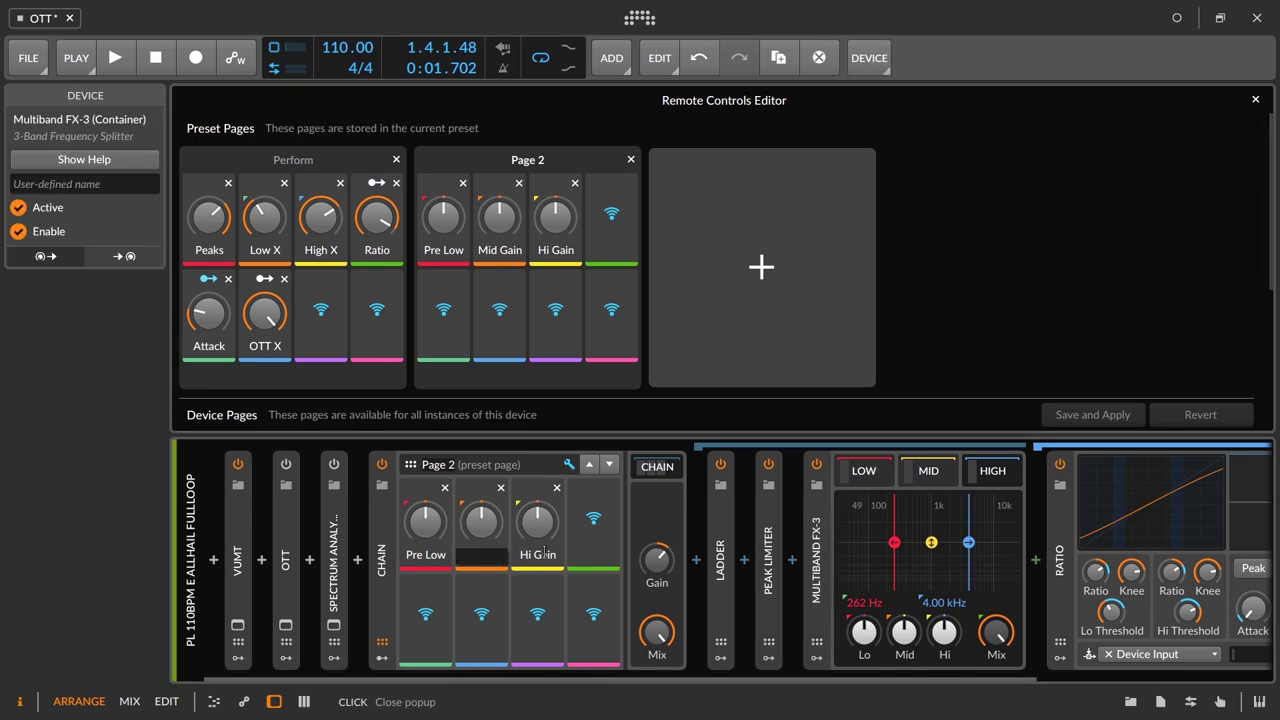
type("Pre Mid")
key("Return")
left_click(542, 556, "alt")
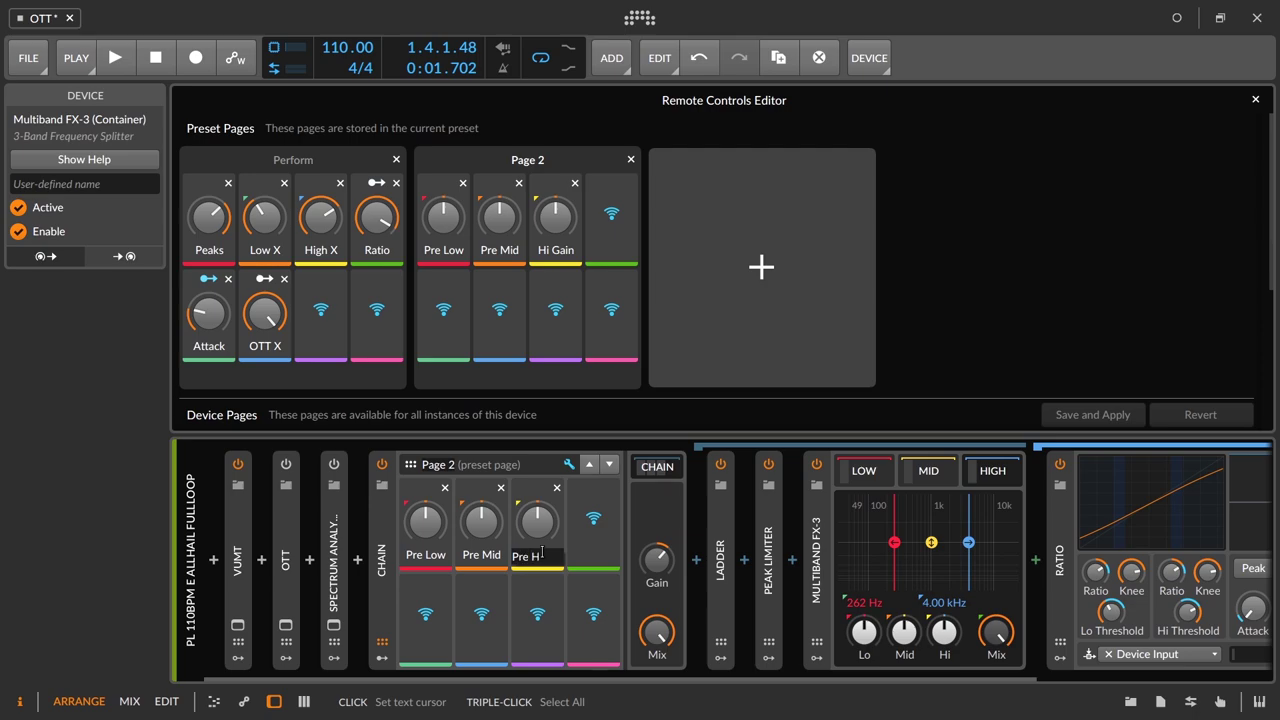
key("Return")
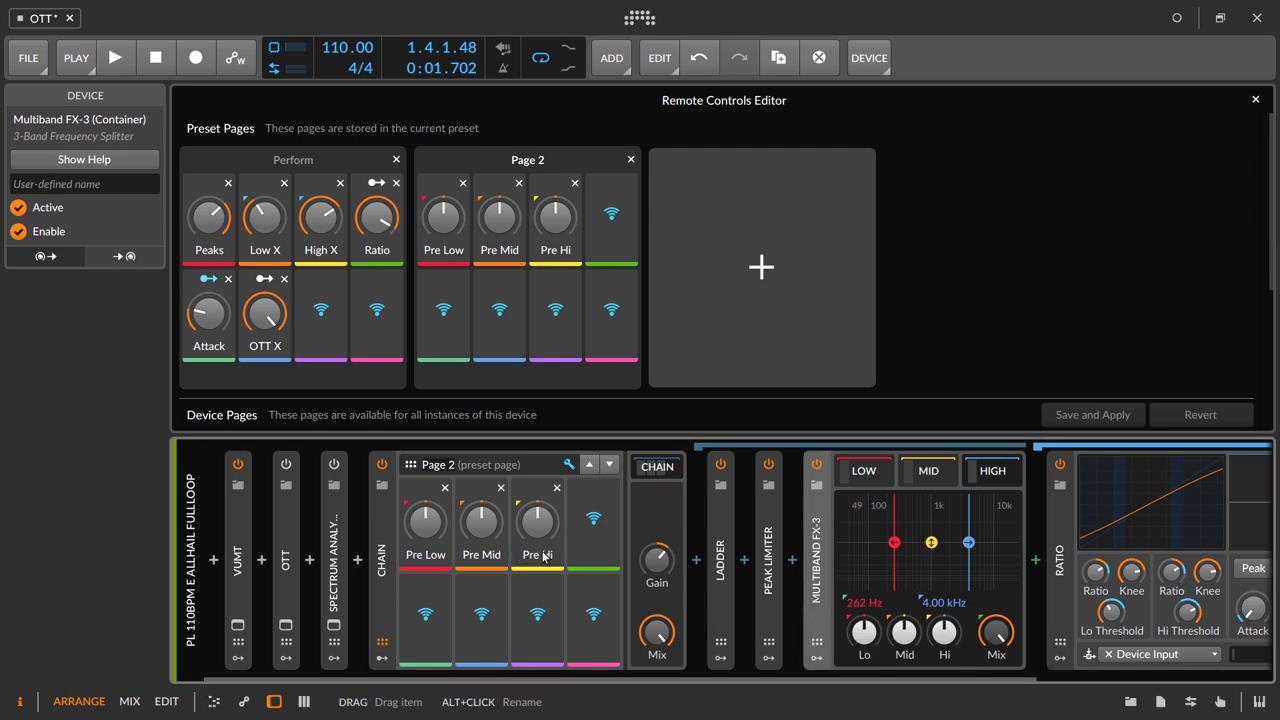
- Insert a second Multiband FX-3 directly after the existing one inside the Chain
left_click(810, 516)
left_click(841, 560)
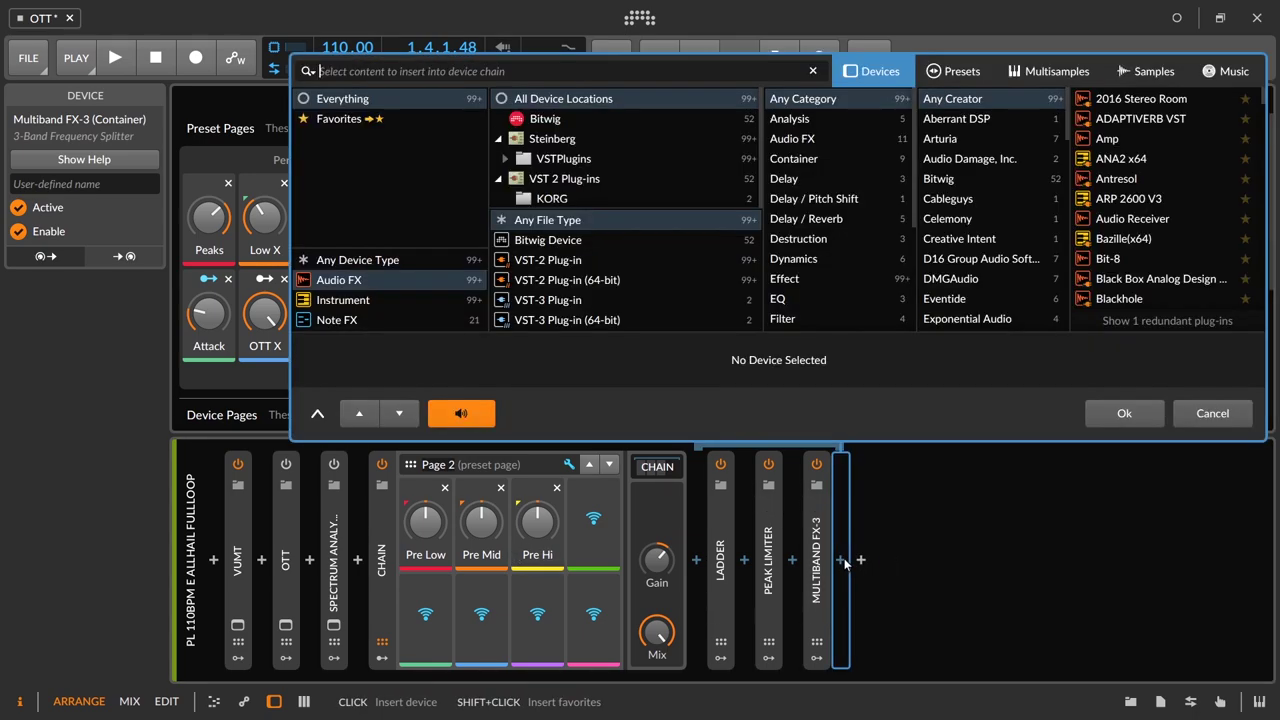
type("mut")
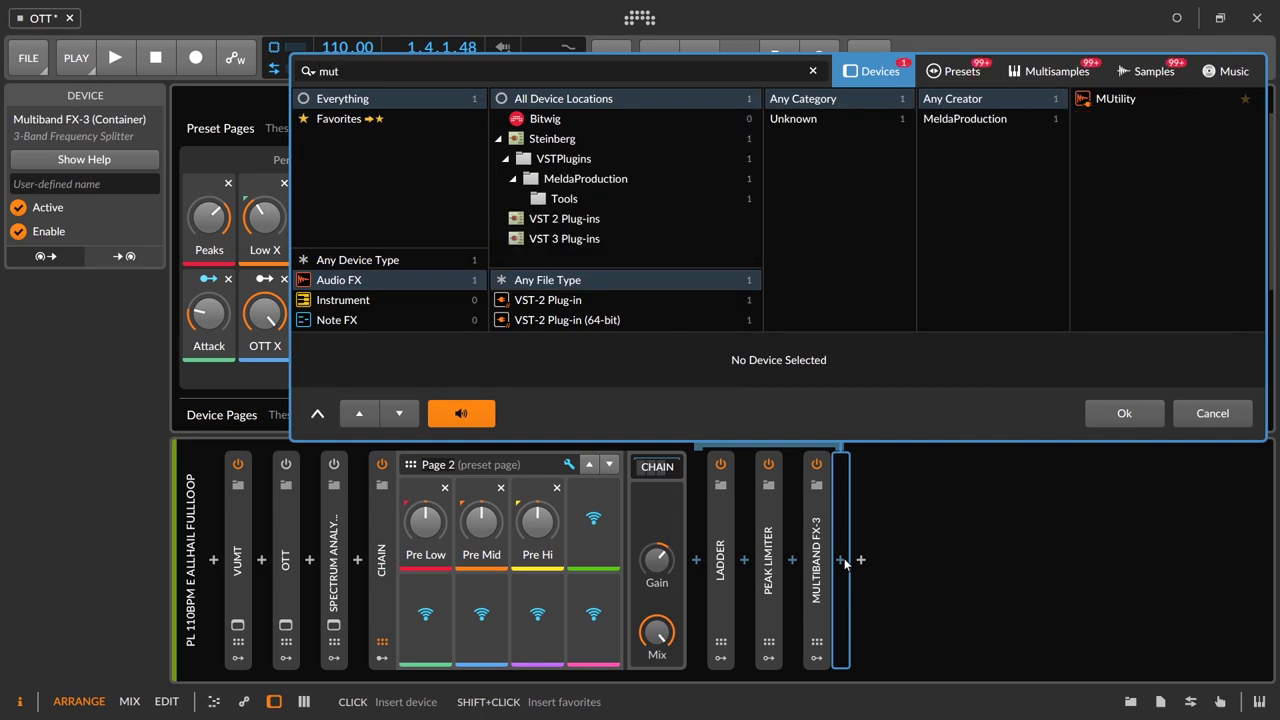
key("BackSpace")
type("lti")
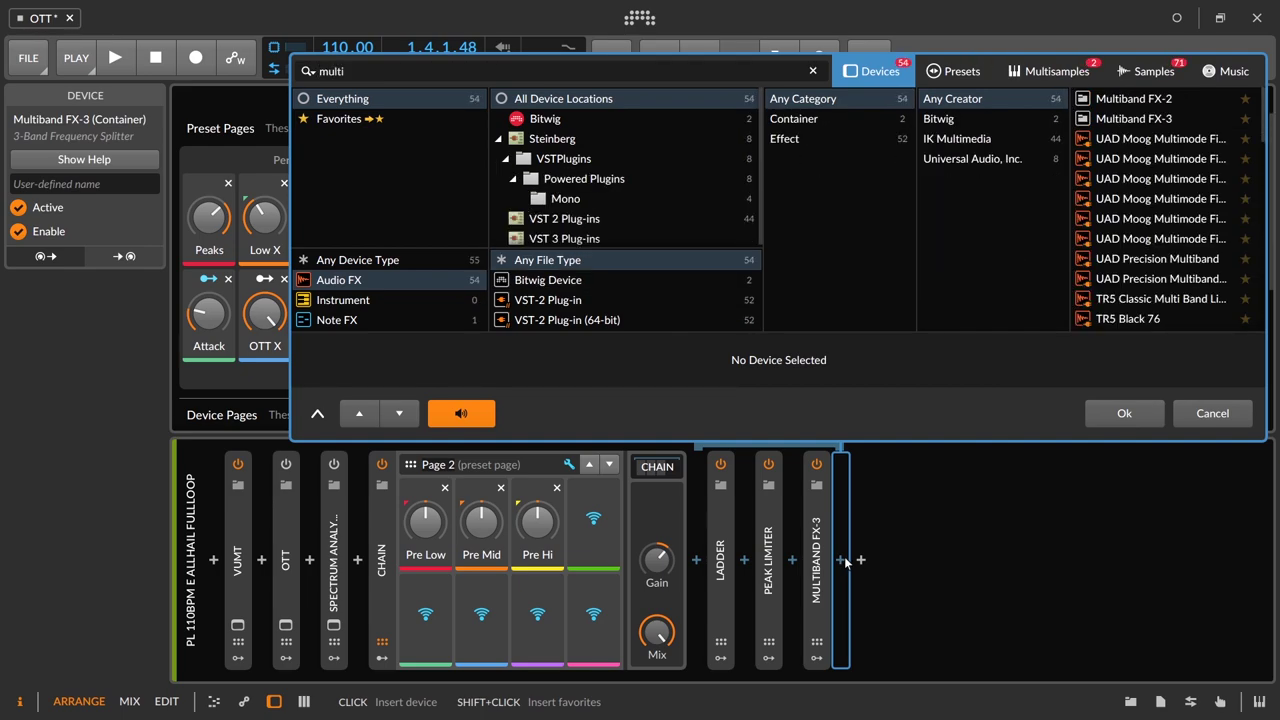
type("band")
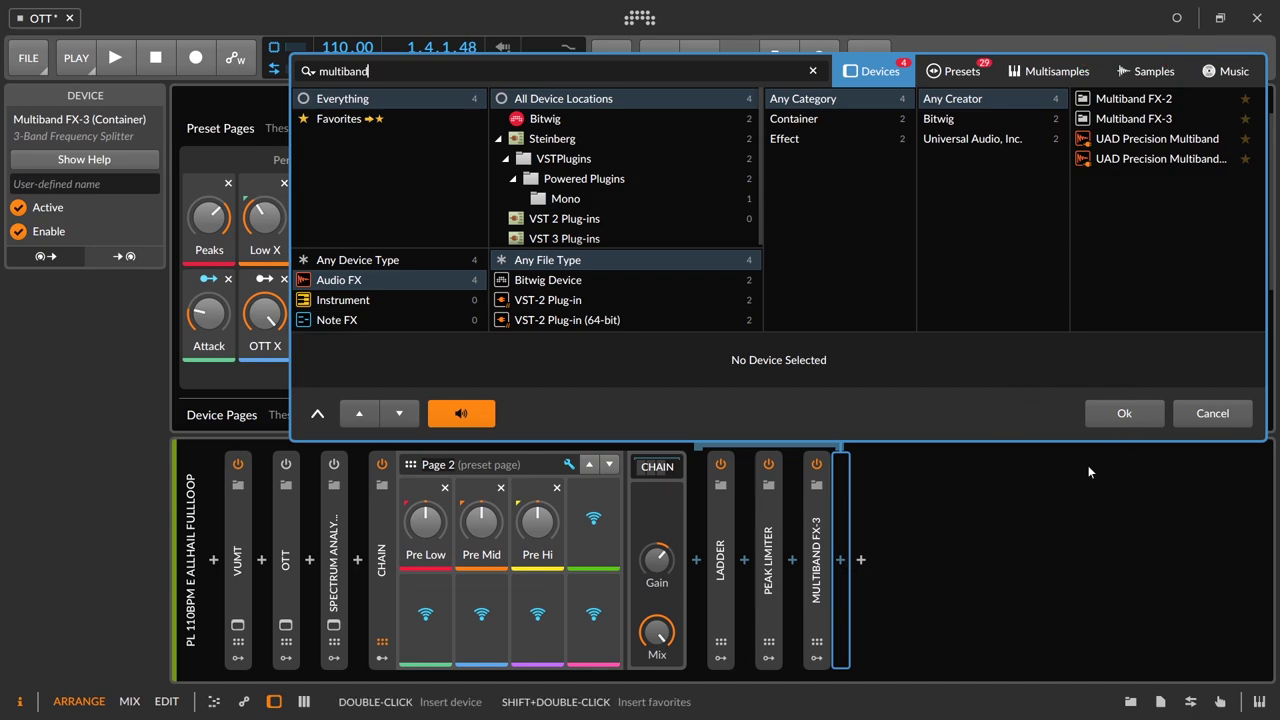
left_click(1133, 118)
left_click(1156, 411)
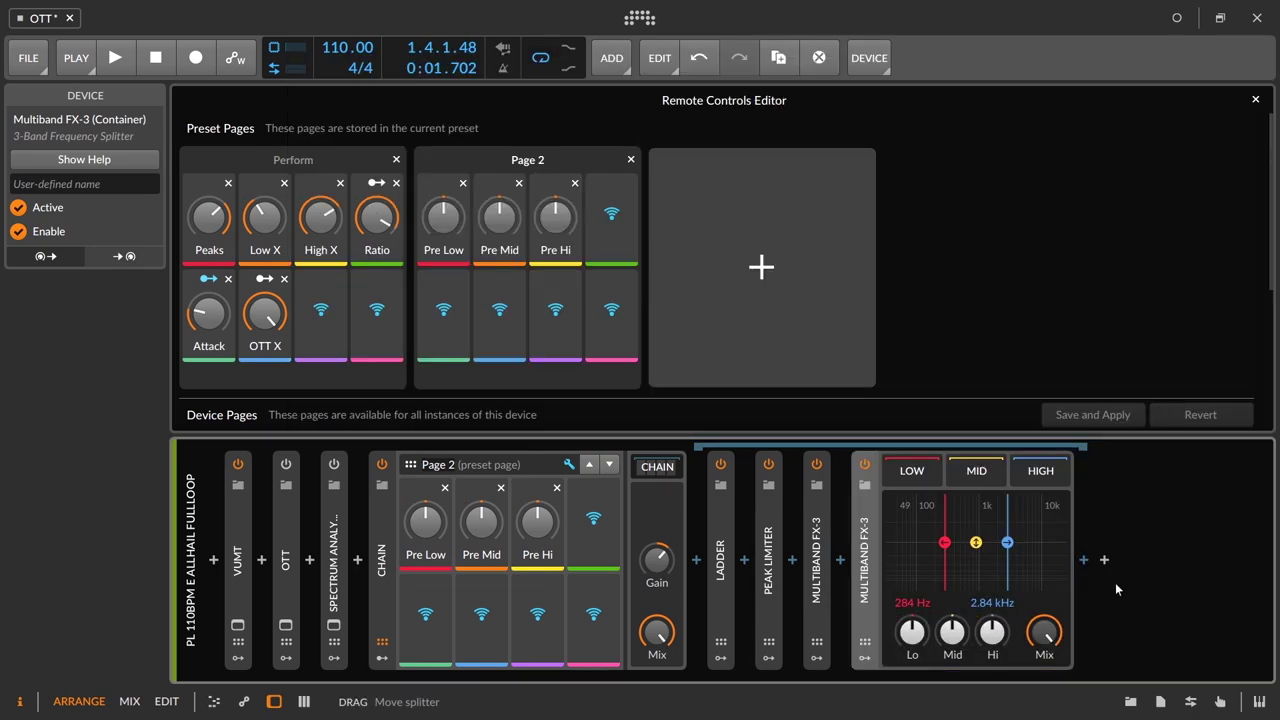
- Set the second Multiband FX-3's low crossover frequency to 262 Hz to match the first one
left_click(816, 572)
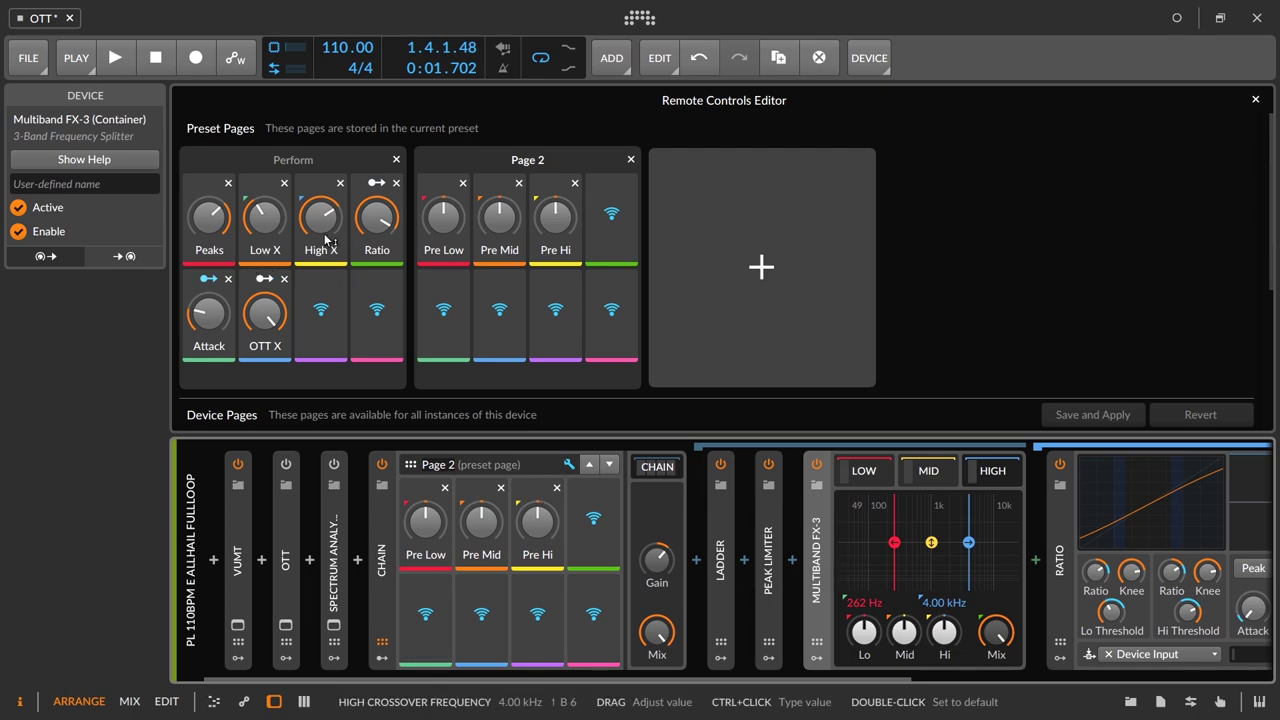
left_click_drag(722, 685, 1090, 688)
double_click(1024, 611)
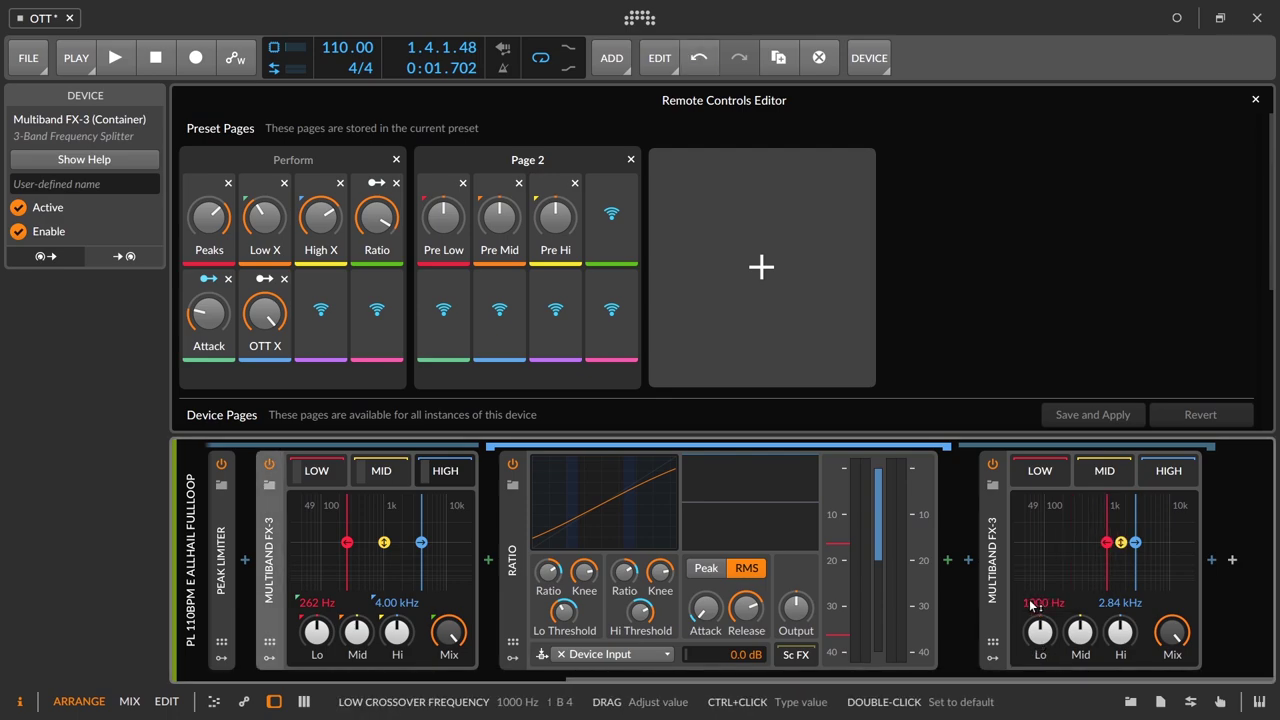
left_click(1032, 605, "ctrl")
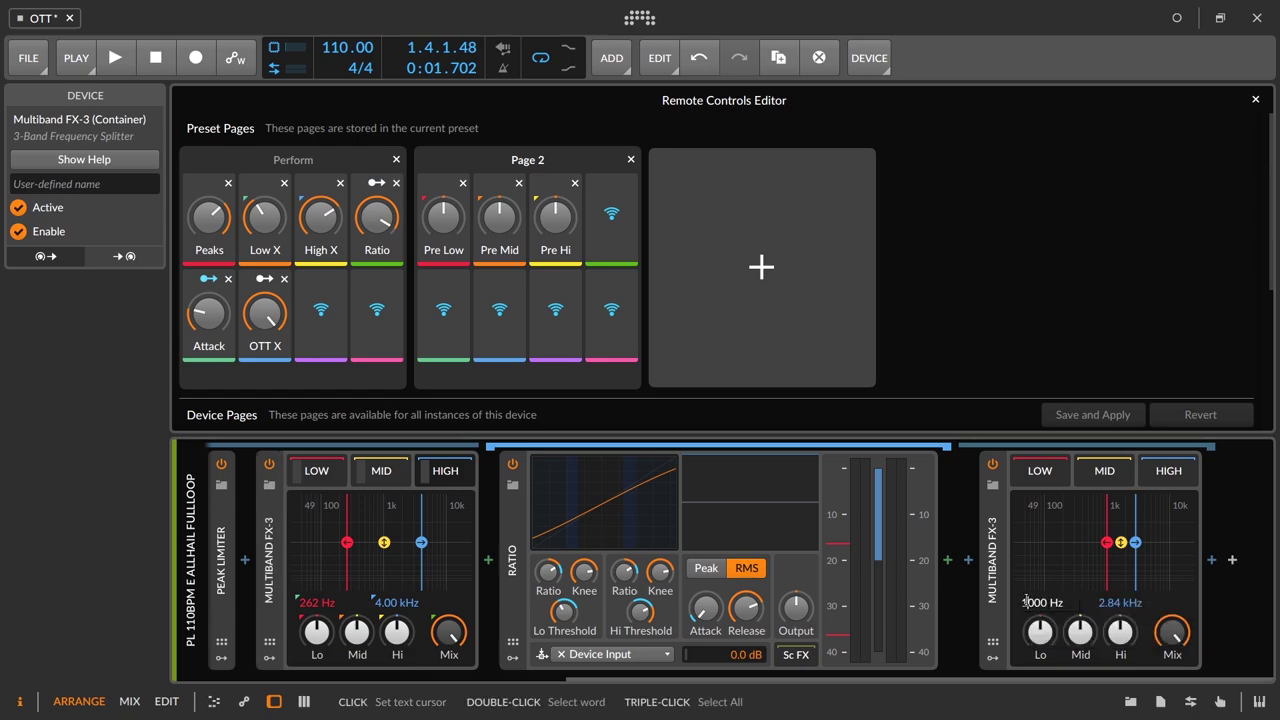
left_click_drag(1046, 607, 1003, 596)
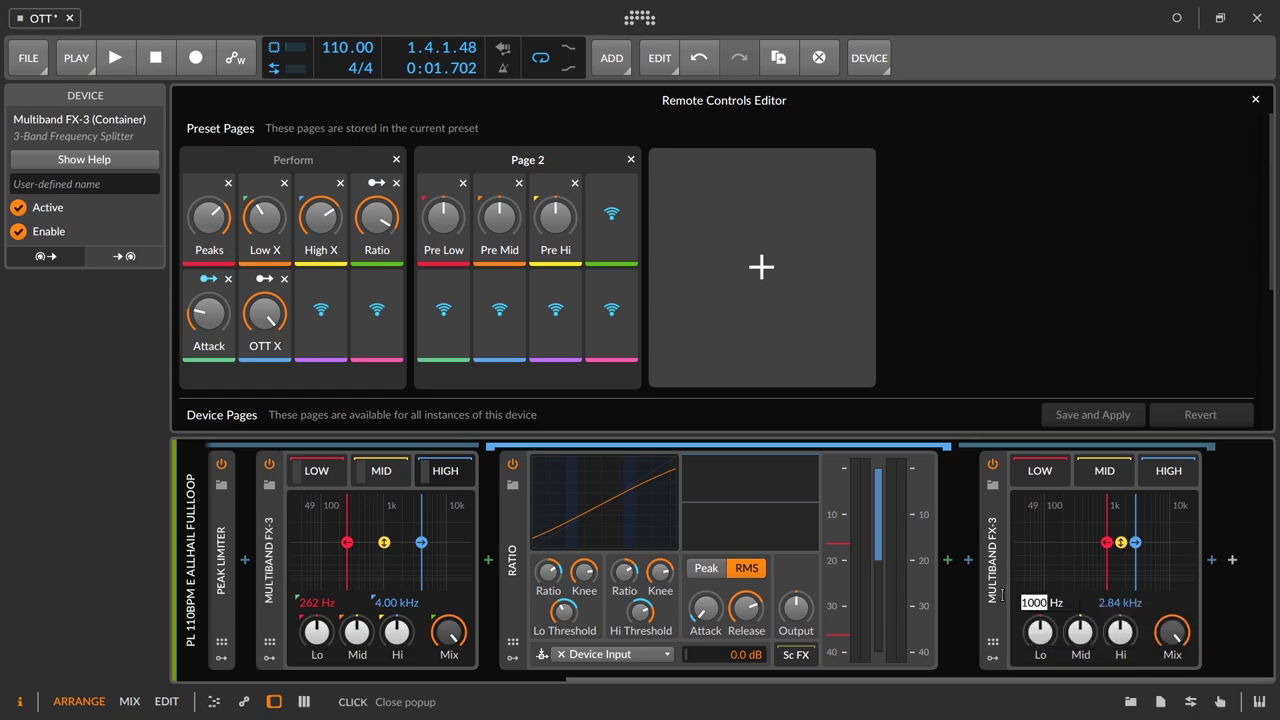
type("262")
key("Return")
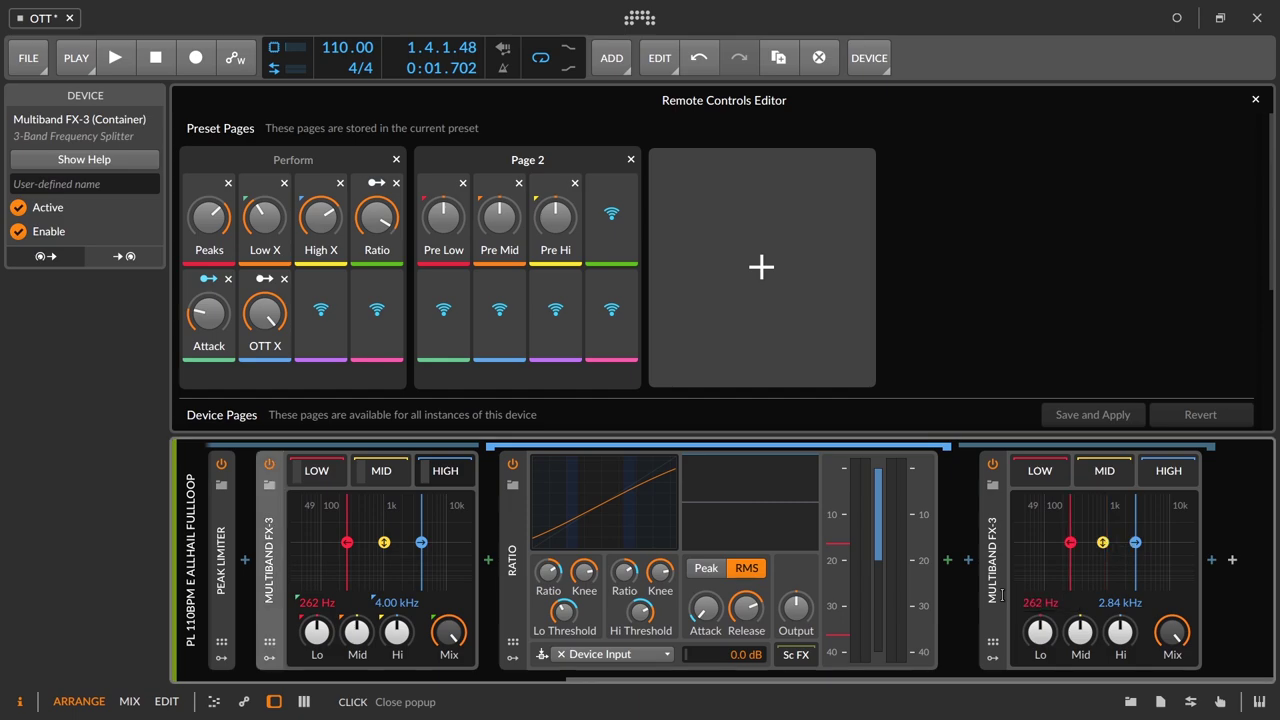
- Set the second Multiband FX-3's high crossover frequency to about 3.95 kHz
double_click(1120, 604)
left_click(1116, 604, "ctrl")
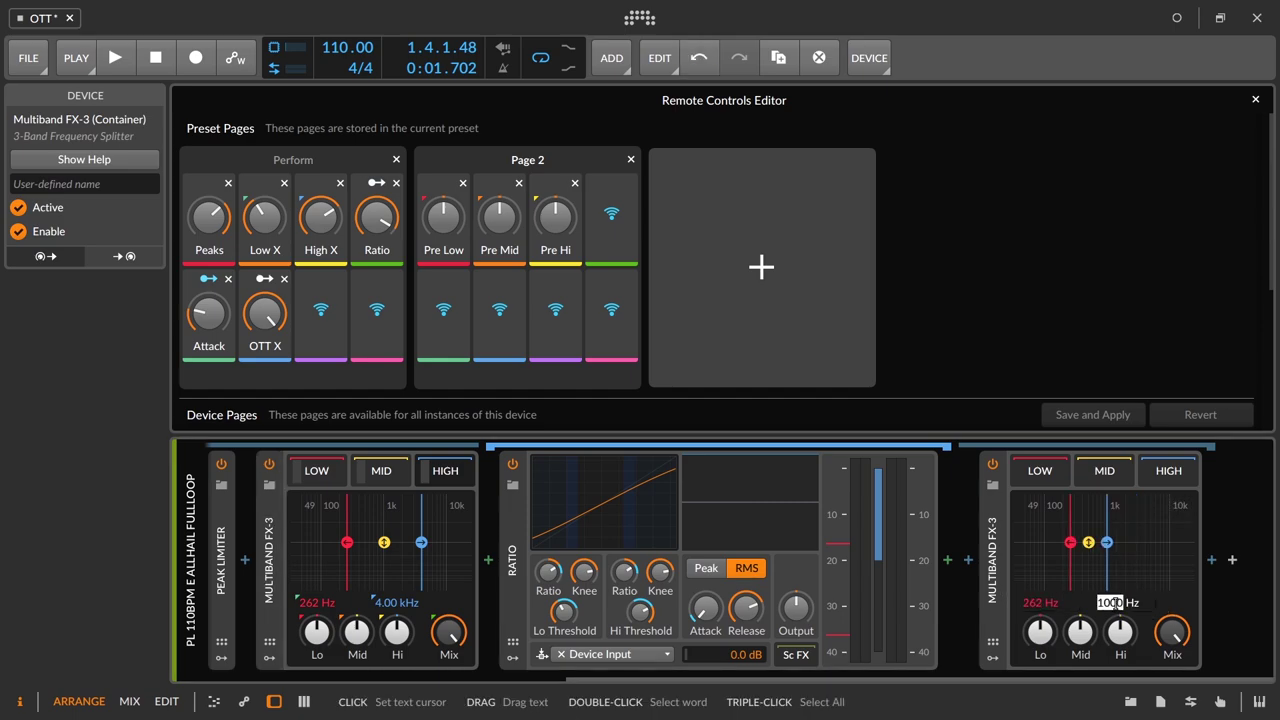
left_click(1113, 603)
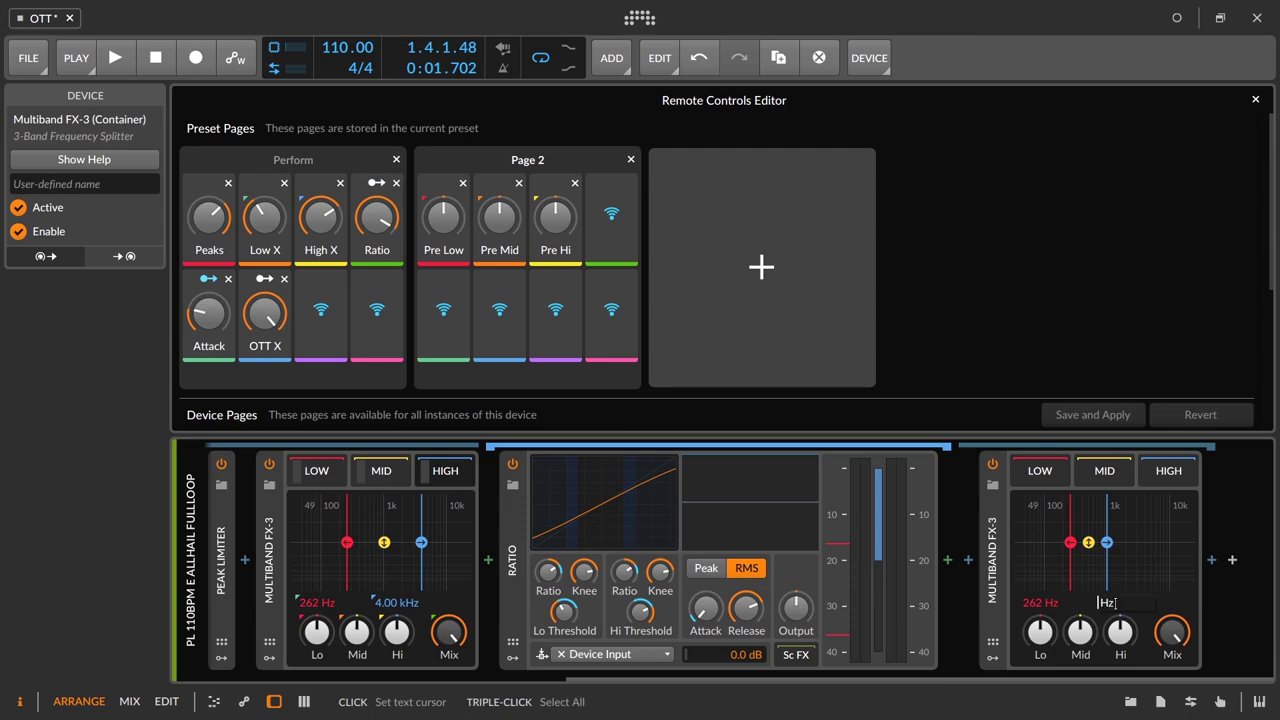
type("202")
key("Return")
left_click_drag(1116, 606, 1116, 563)
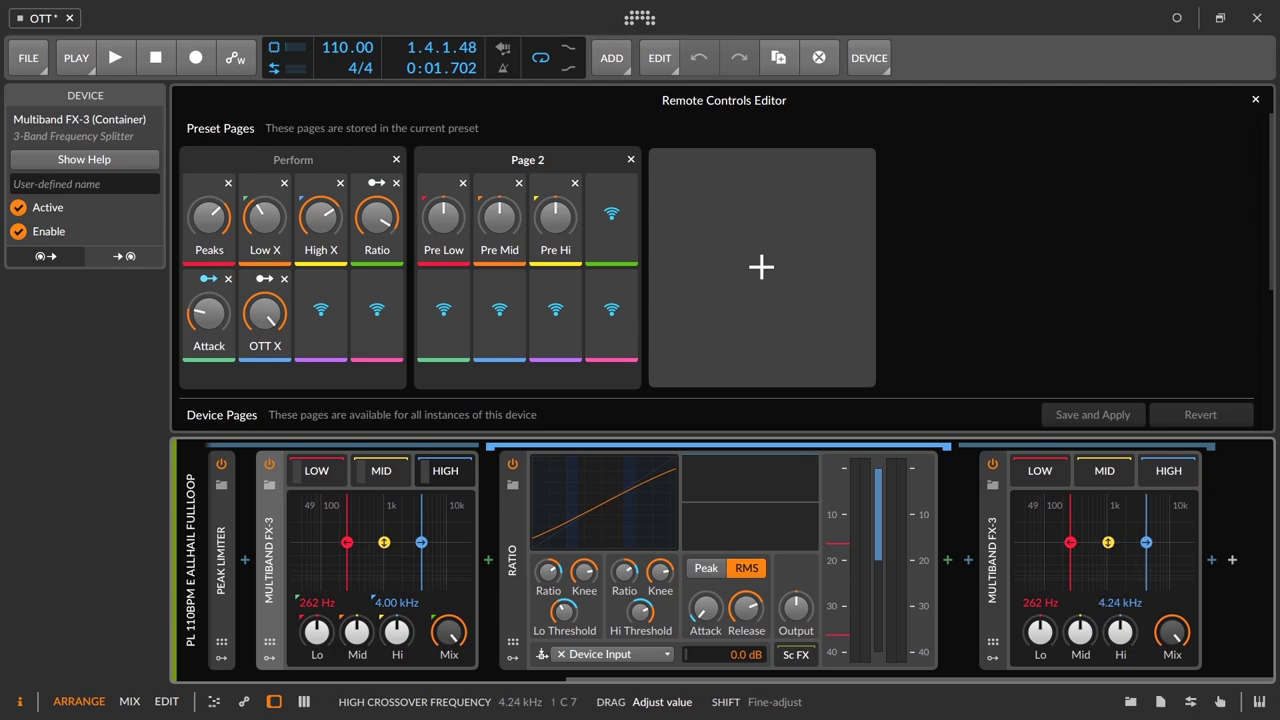
- Collapse the first Multiband FX-3 and map the second one's Lo, Mid and Hi gains to the first three lower-row slots of Page 2
left_click_drag(1031, 676, 893, 676)
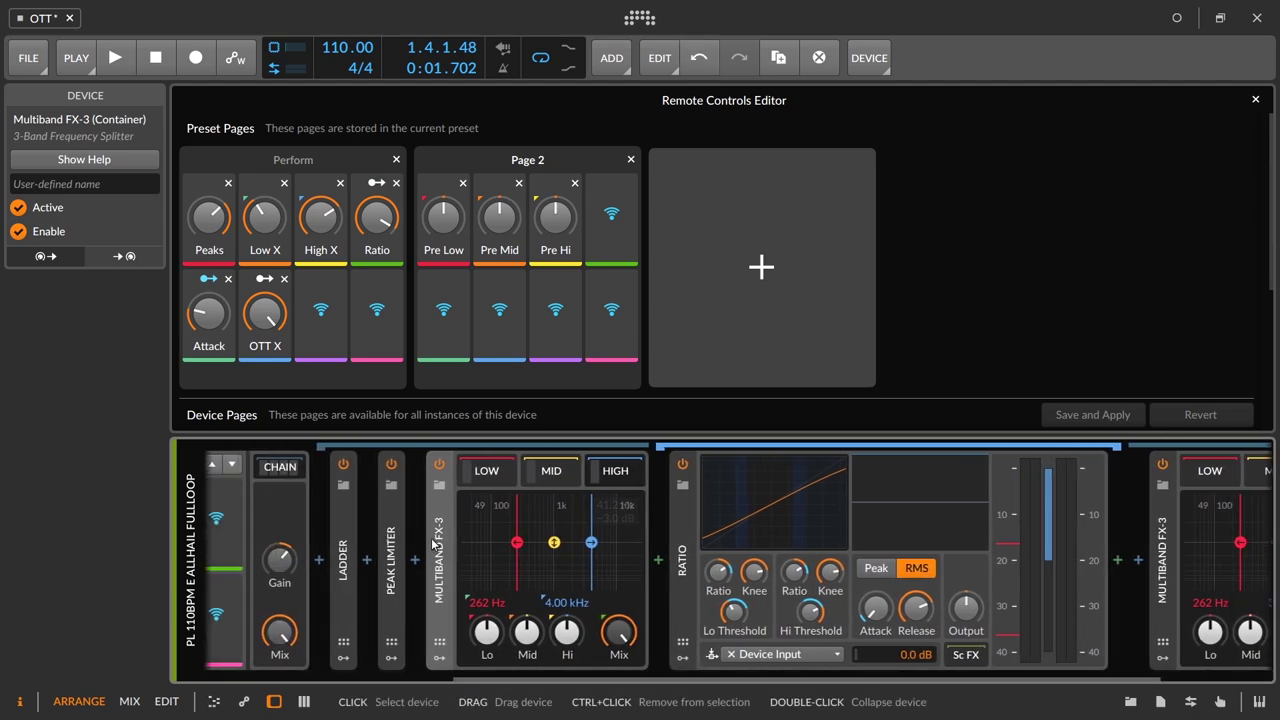
double_click(486, 560)
left_click(425, 615)
left_click(916, 640)
left_click(481, 615)
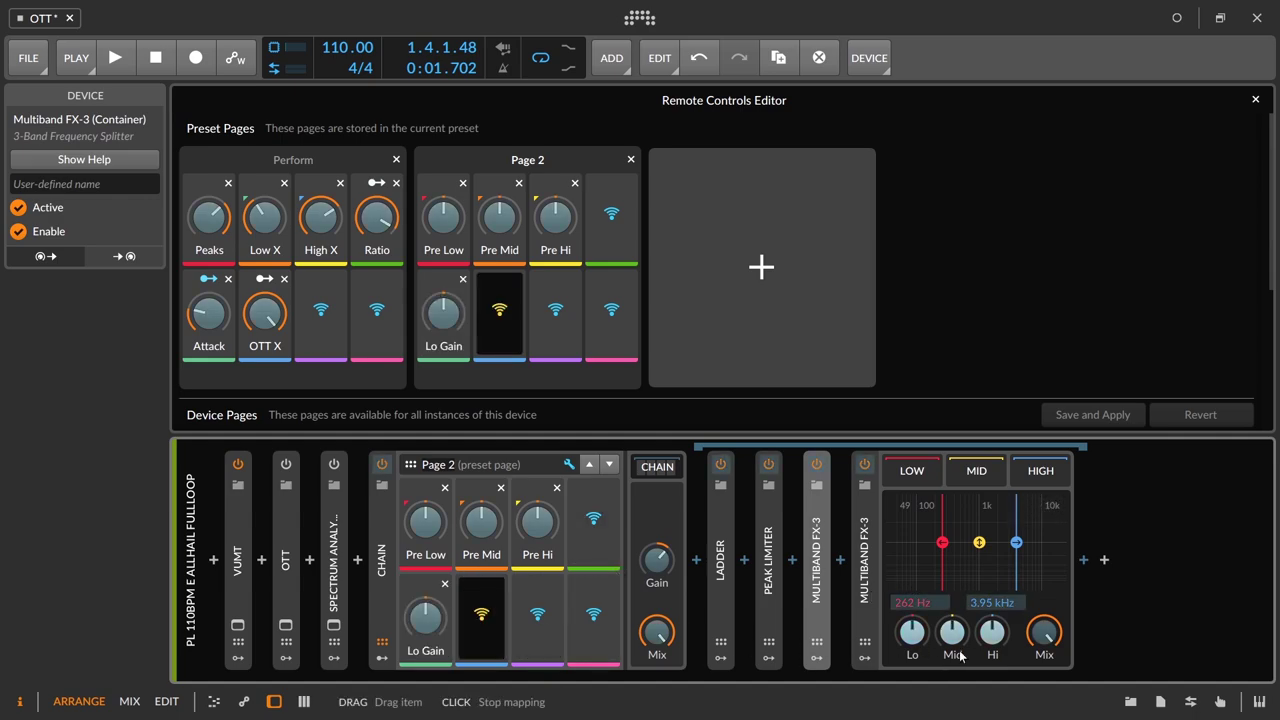
left_click(952, 630)
left_click(540, 618)
left_click(992, 630)
- Map the Chain's Gain to the last lower-row slot of Page 2 and rename the control Post Gain
left_click(613, 640)
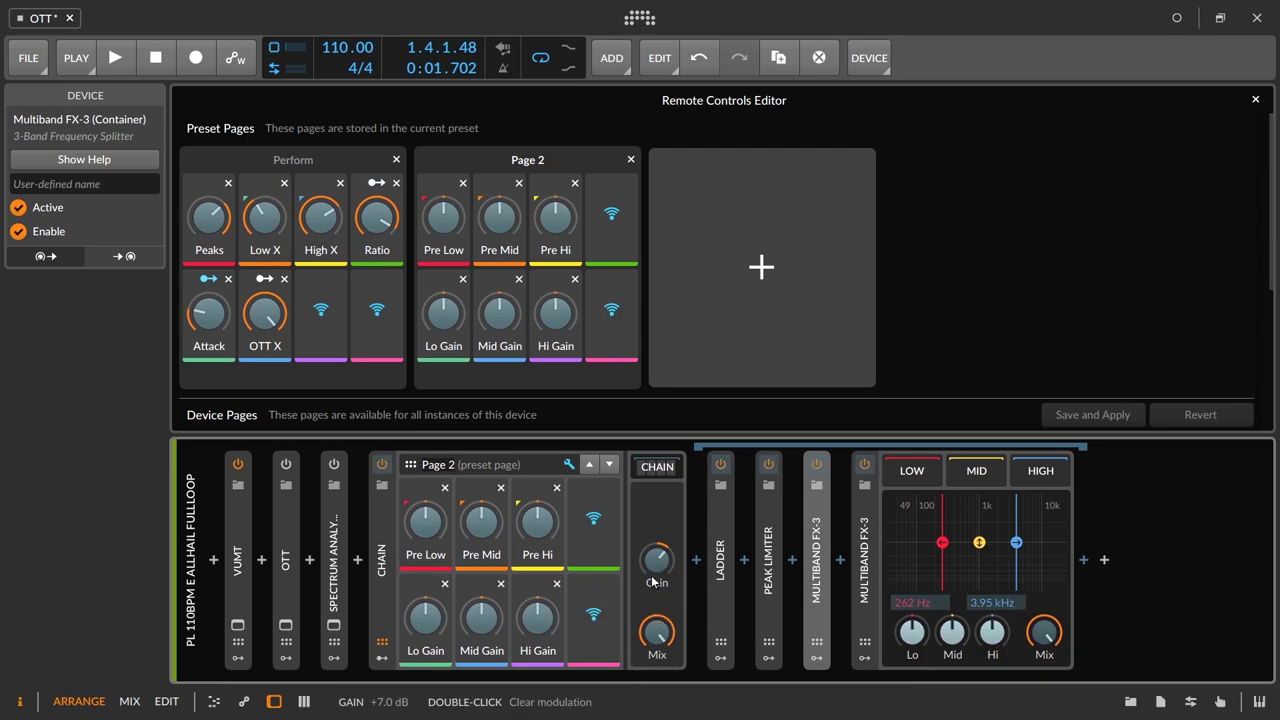
left_click(656, 558)
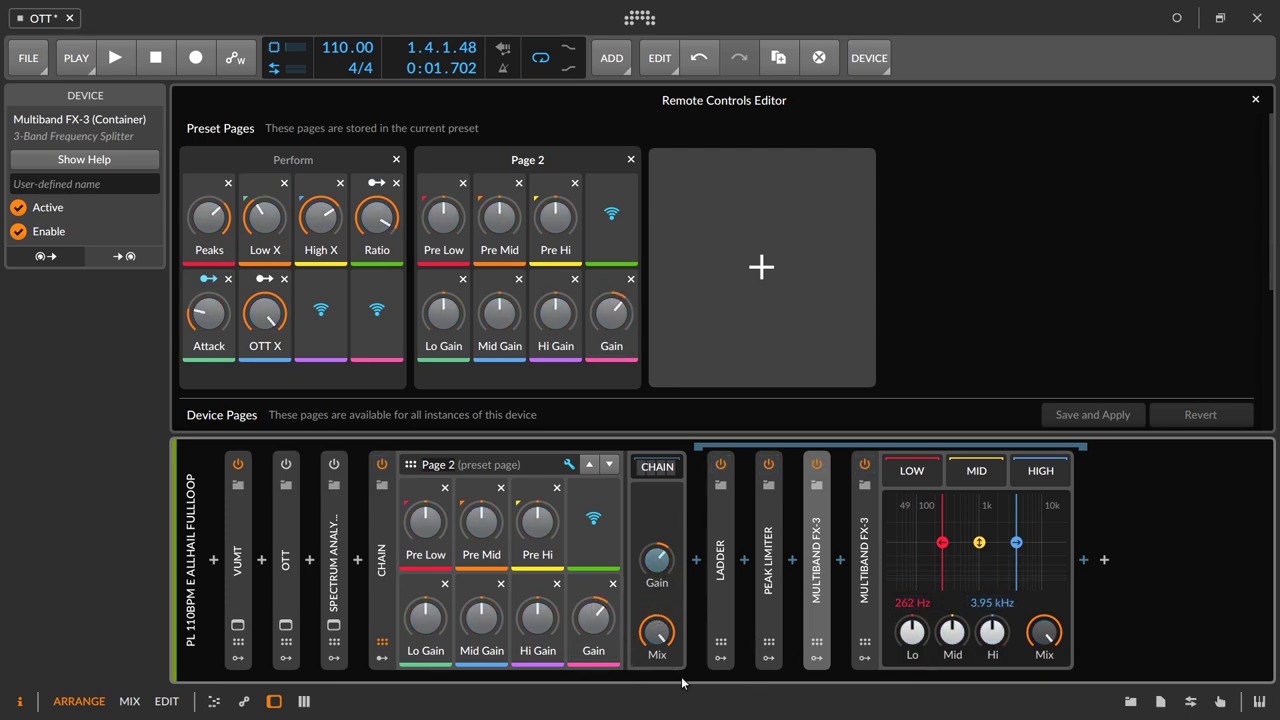
double_click(594, 652)
type("Post Gain")
key("Return")
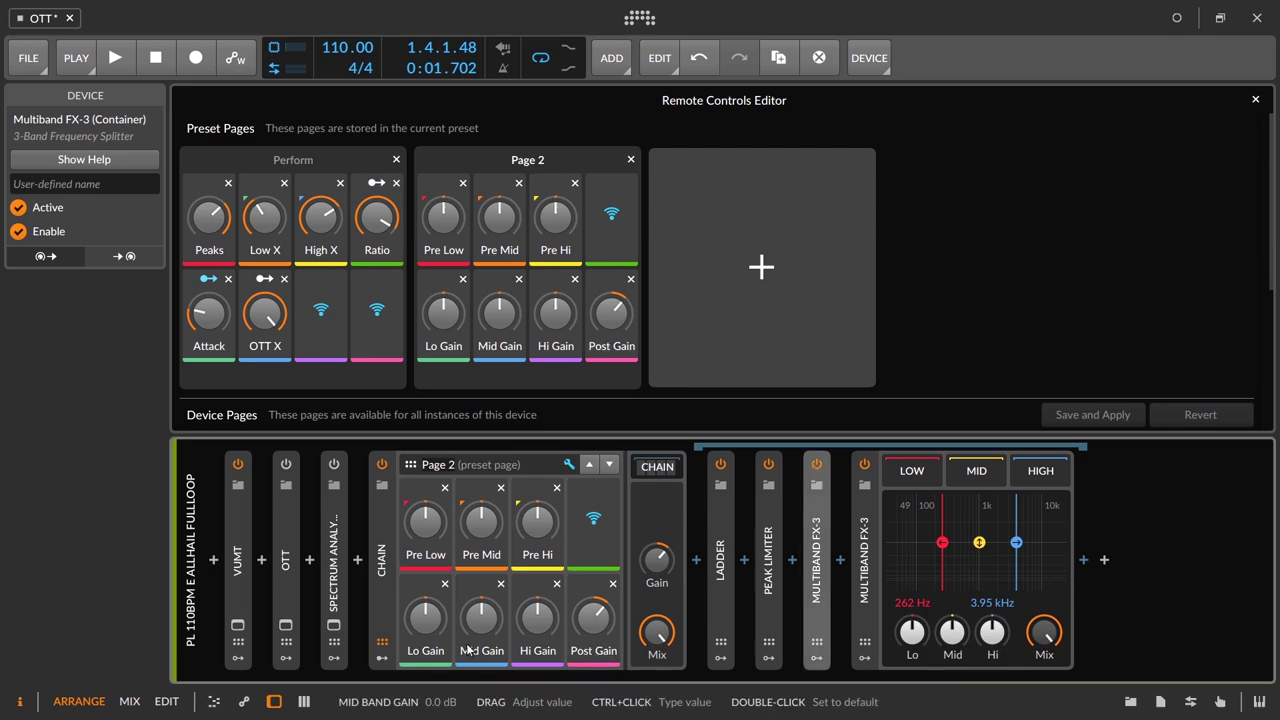
- Rename the lower-row Lo Gain and Mid Gain controls on Page 2 to Post Low and Post Mid
double_click(428, 652)
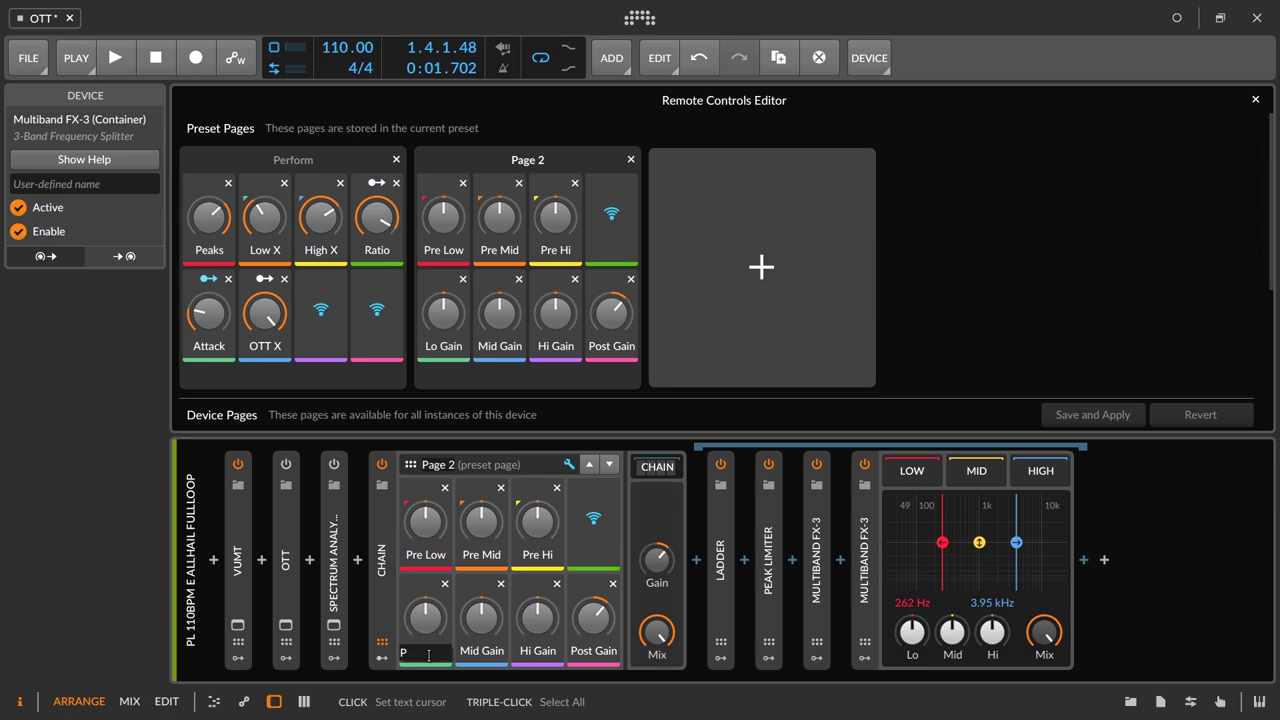
type("Post Low")
key("Return")
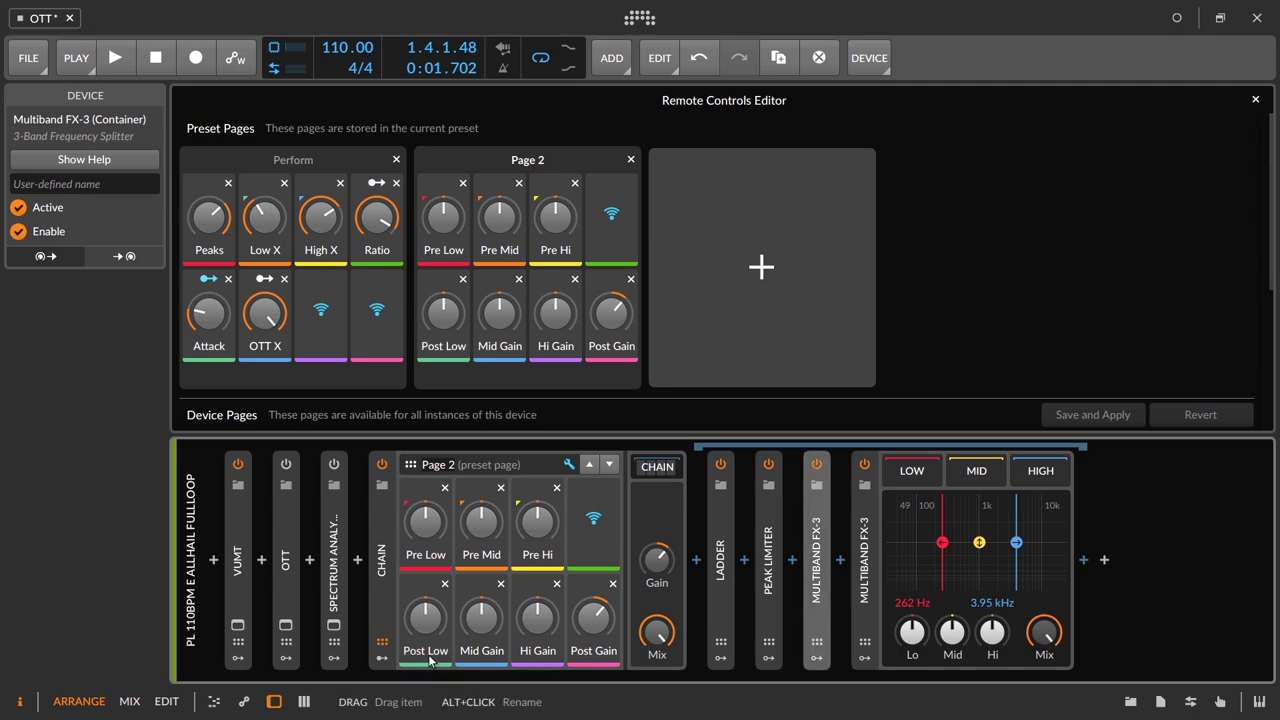
double_click(494, 651)
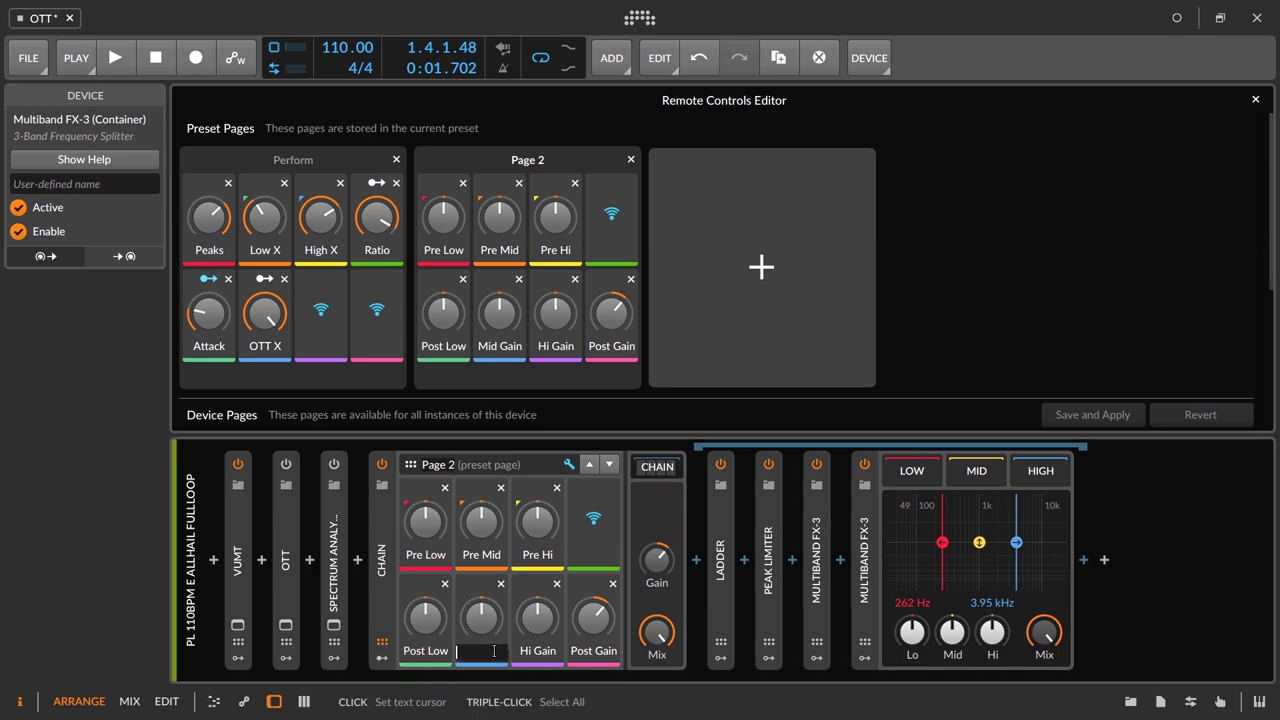
type("Post Mid")
key("Return")
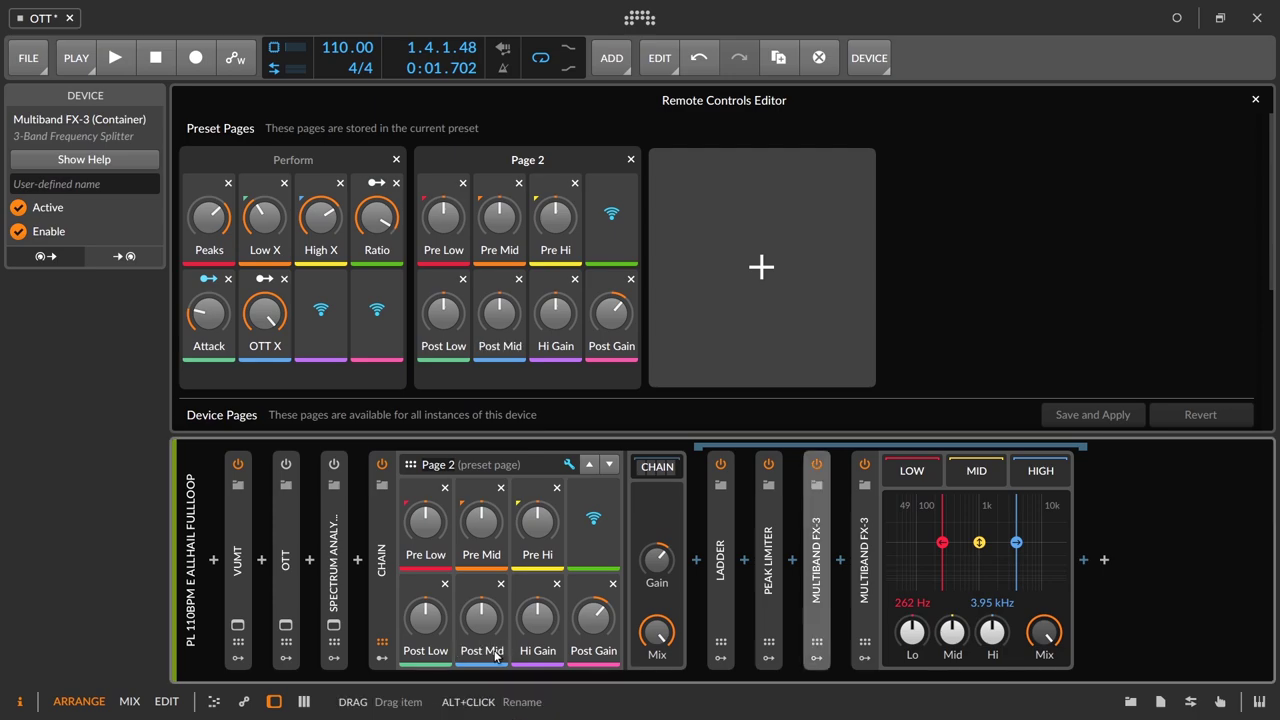
- Rename the lower-row Hi Gain control on Page 2 to Post Hi and close the Remote Controls Editor
double_click(554, 652)
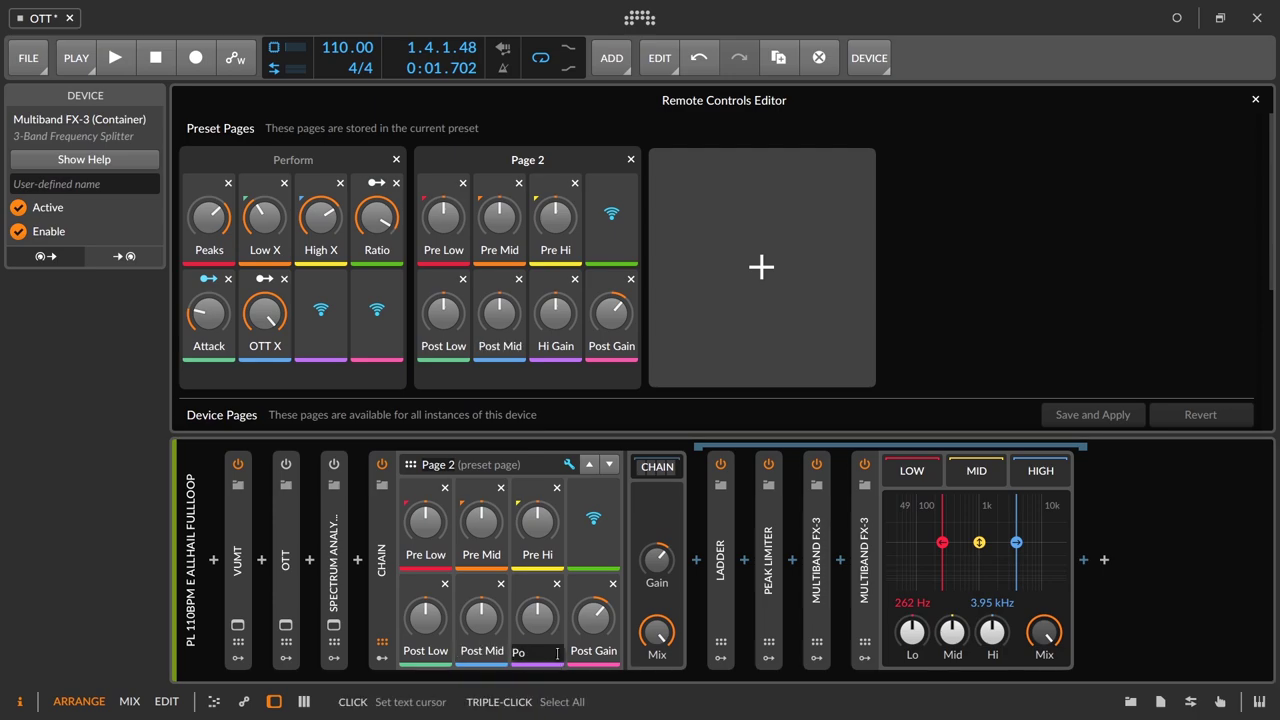
key("Return")
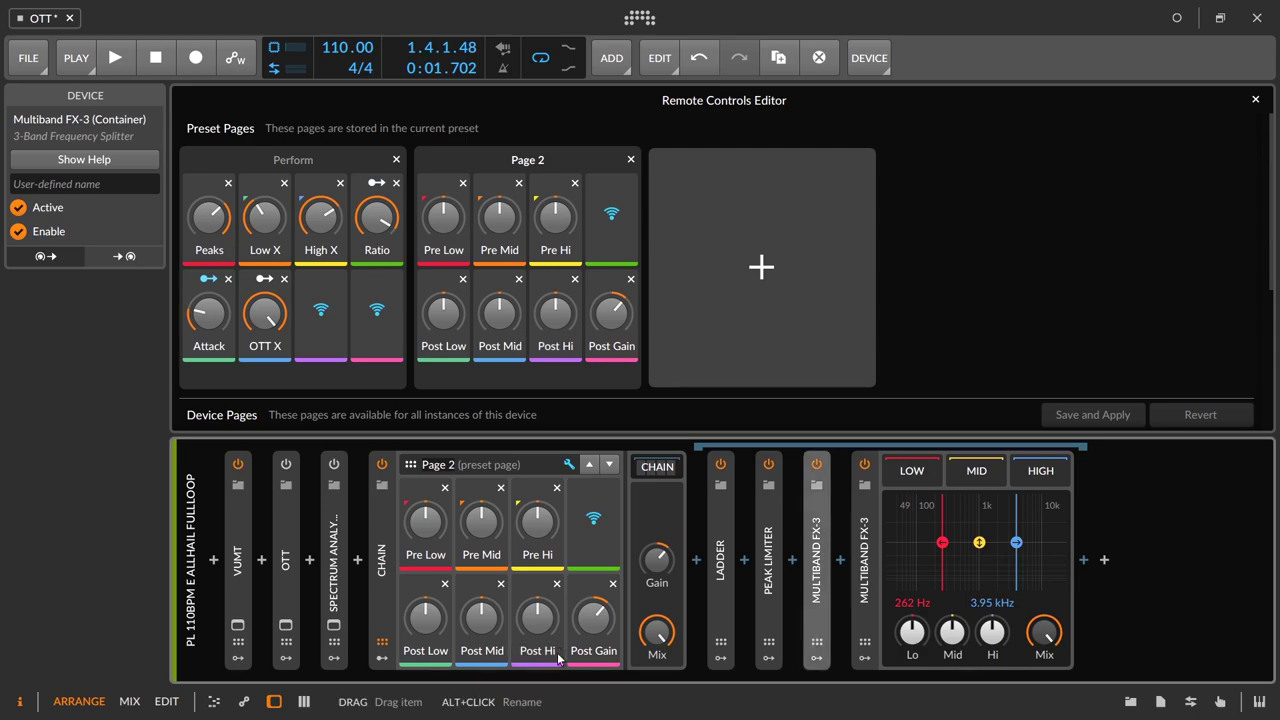
left_click(1256, 100)
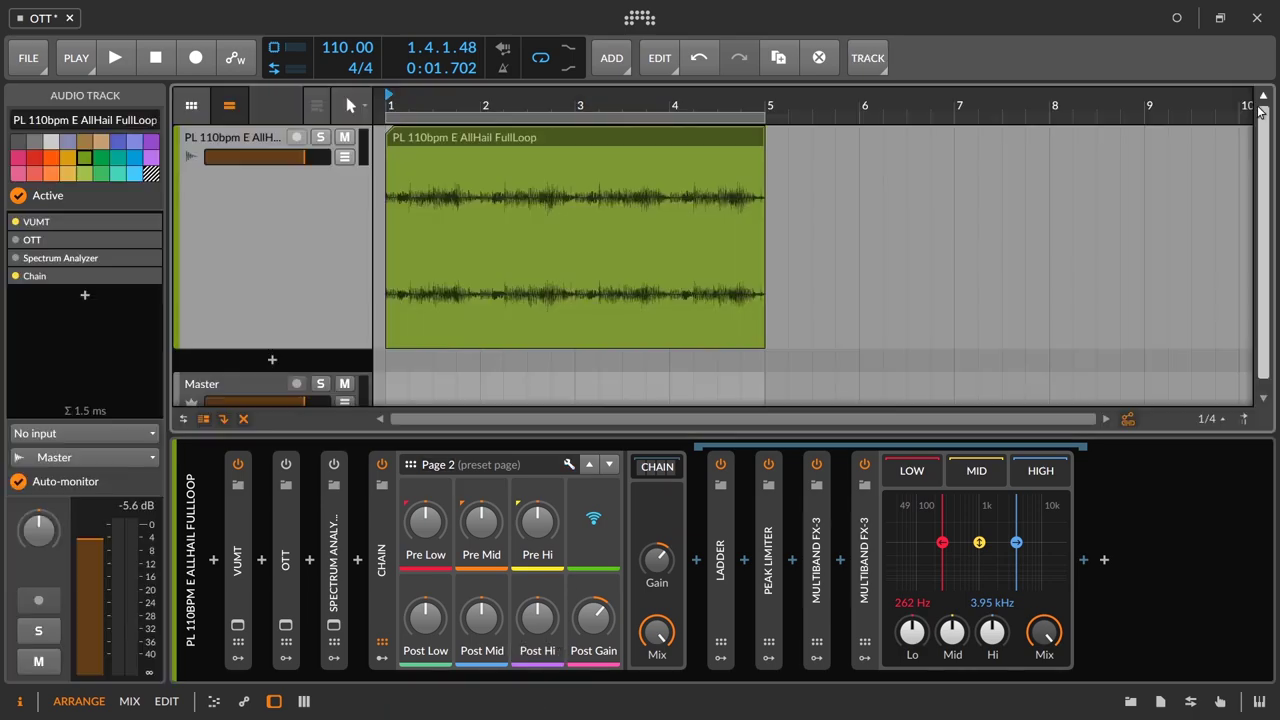
- Lower the Post Hi gain slightly while the loop plays and collapse the second Multiband FX-3
key("space")
left_click_drag(548, 645, 548, 661)
left_click(816, 610)
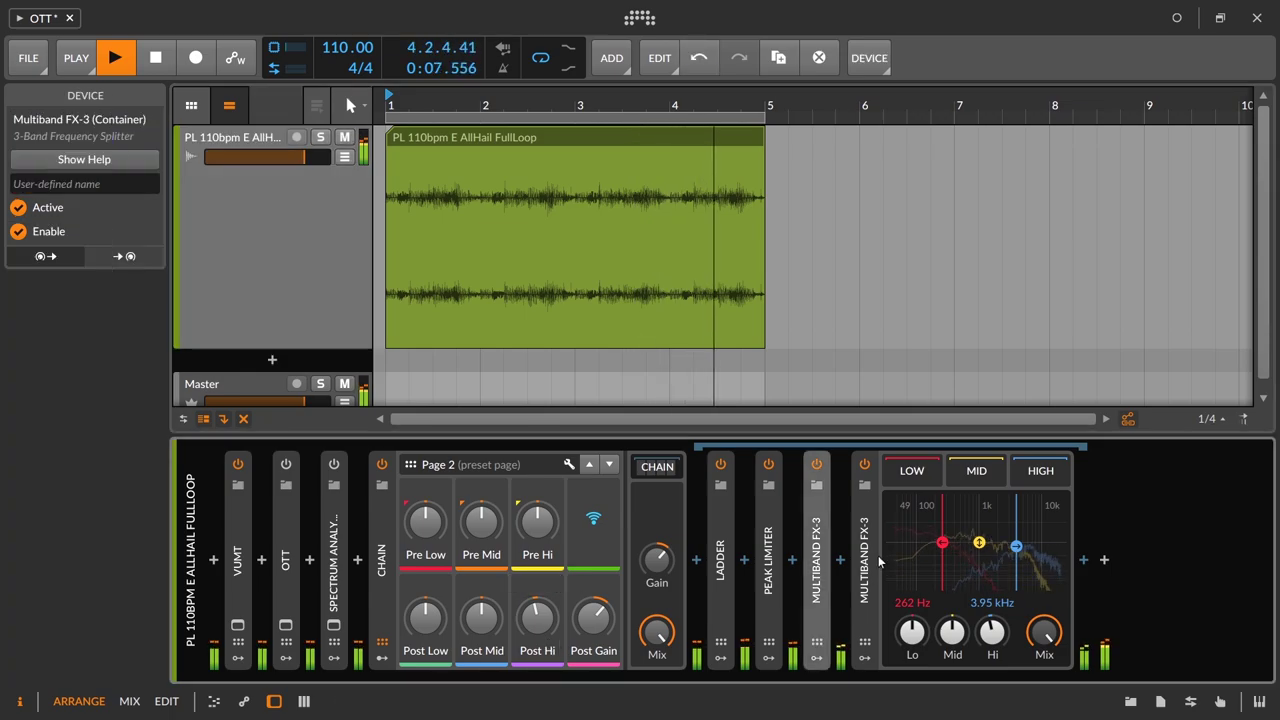
left_click(865, 560)
double_click(865, 560)
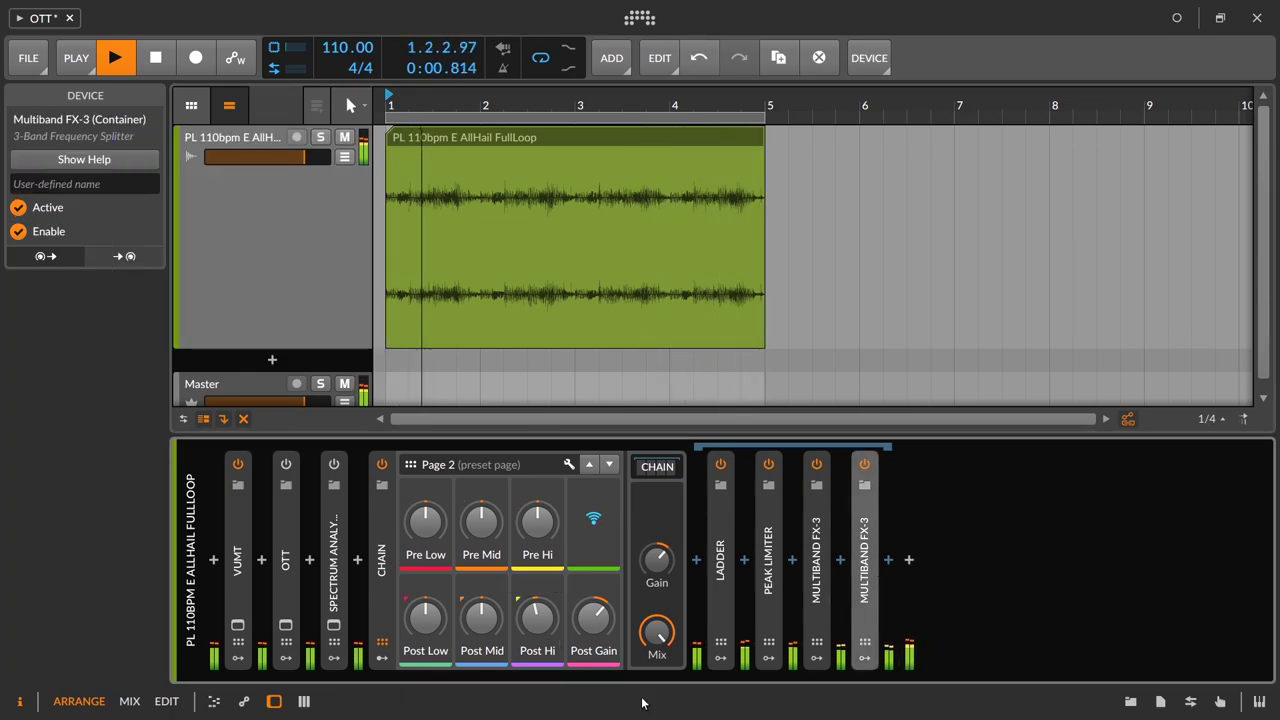
- Check the Master track's level during playback and lower Post Gain slightly on the audio track's Chain
left_click(383, 465)
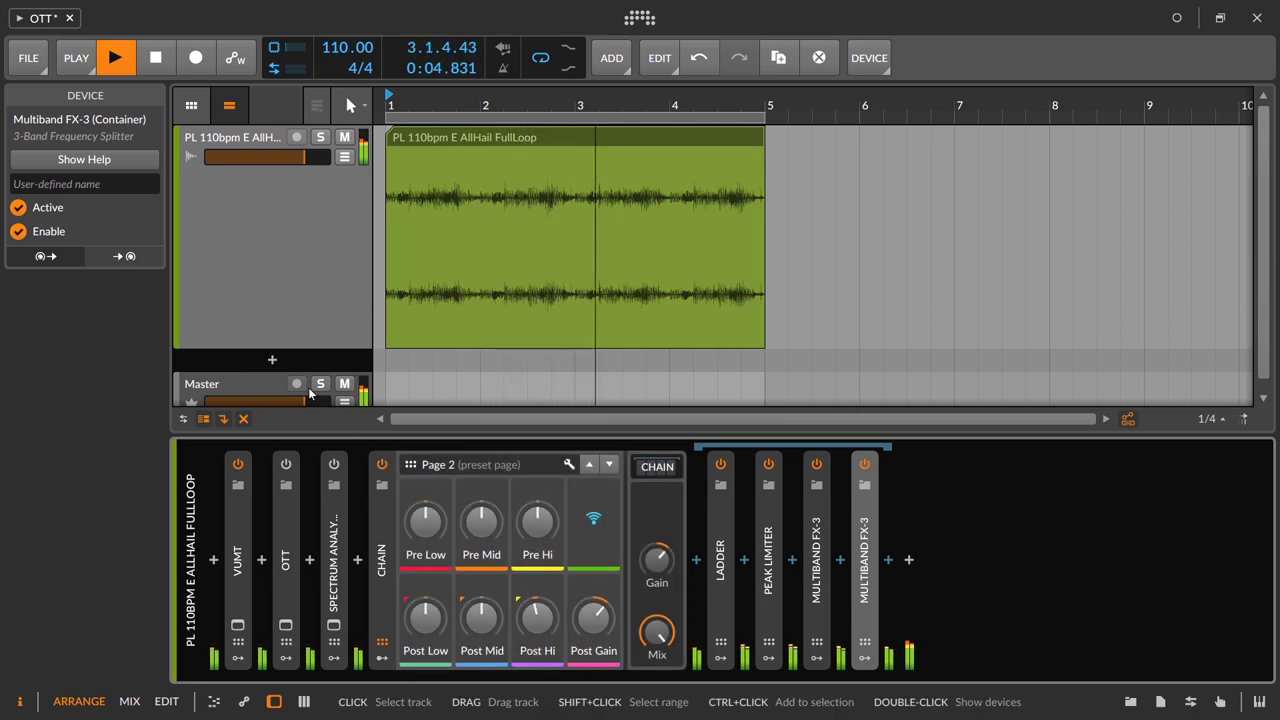
left_click(230, 388)
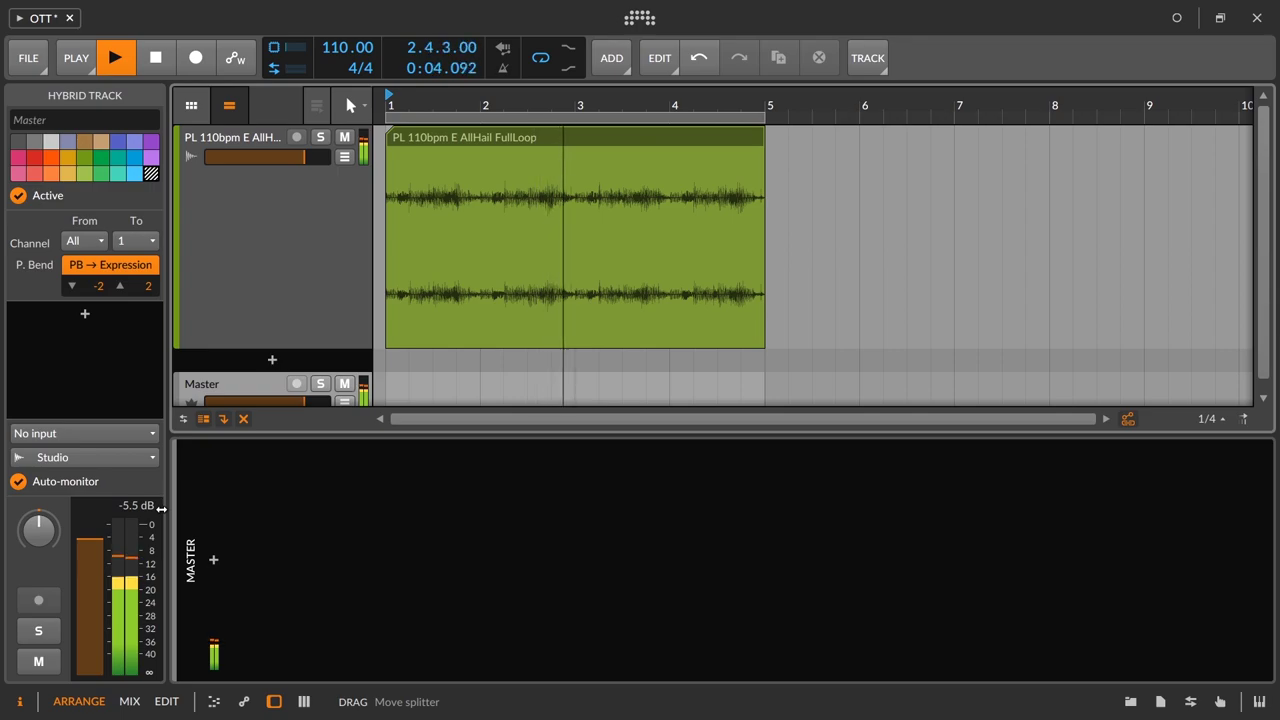
left_click(209, 277)
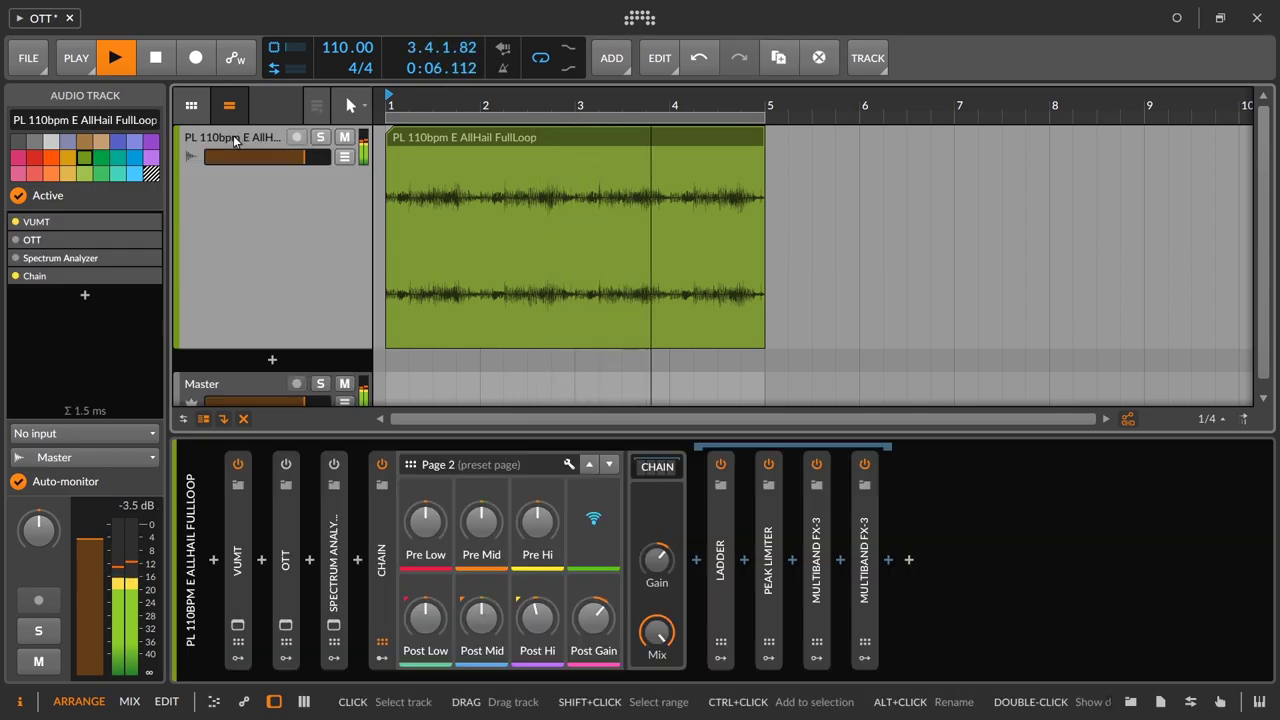
mouse_move(593, 617)
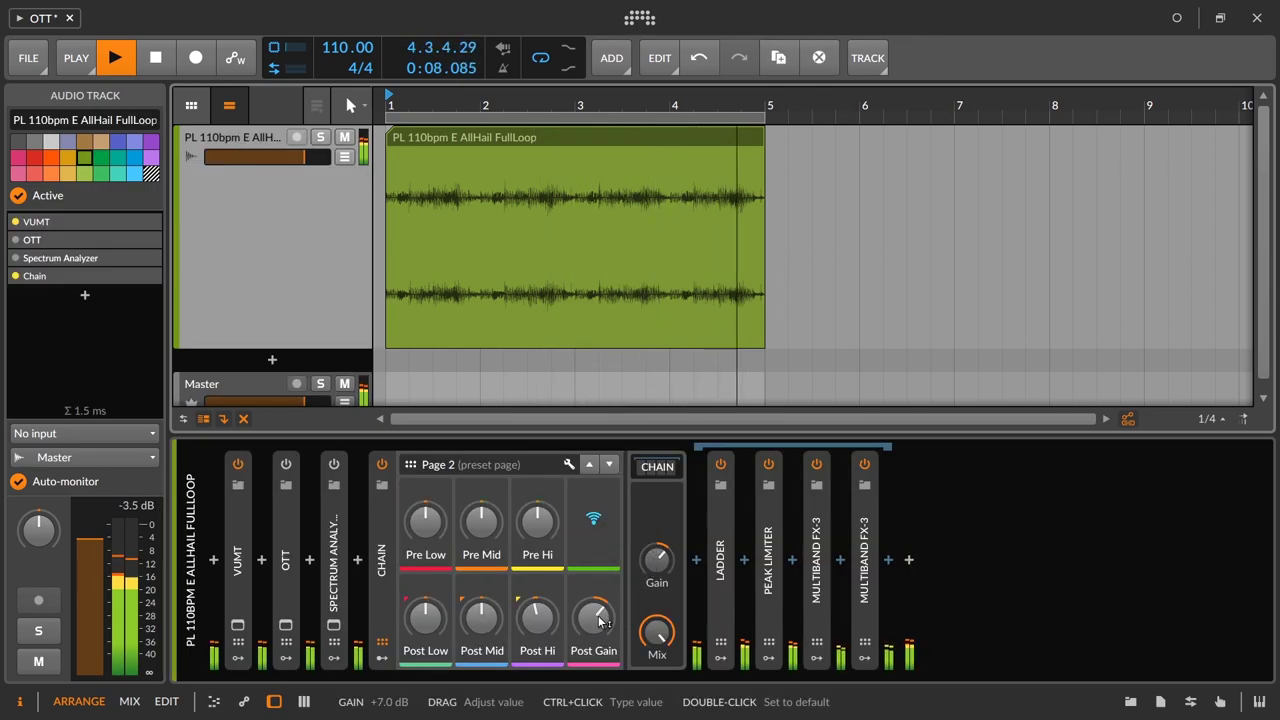
left_click_drag(593, 617, 593, 624)
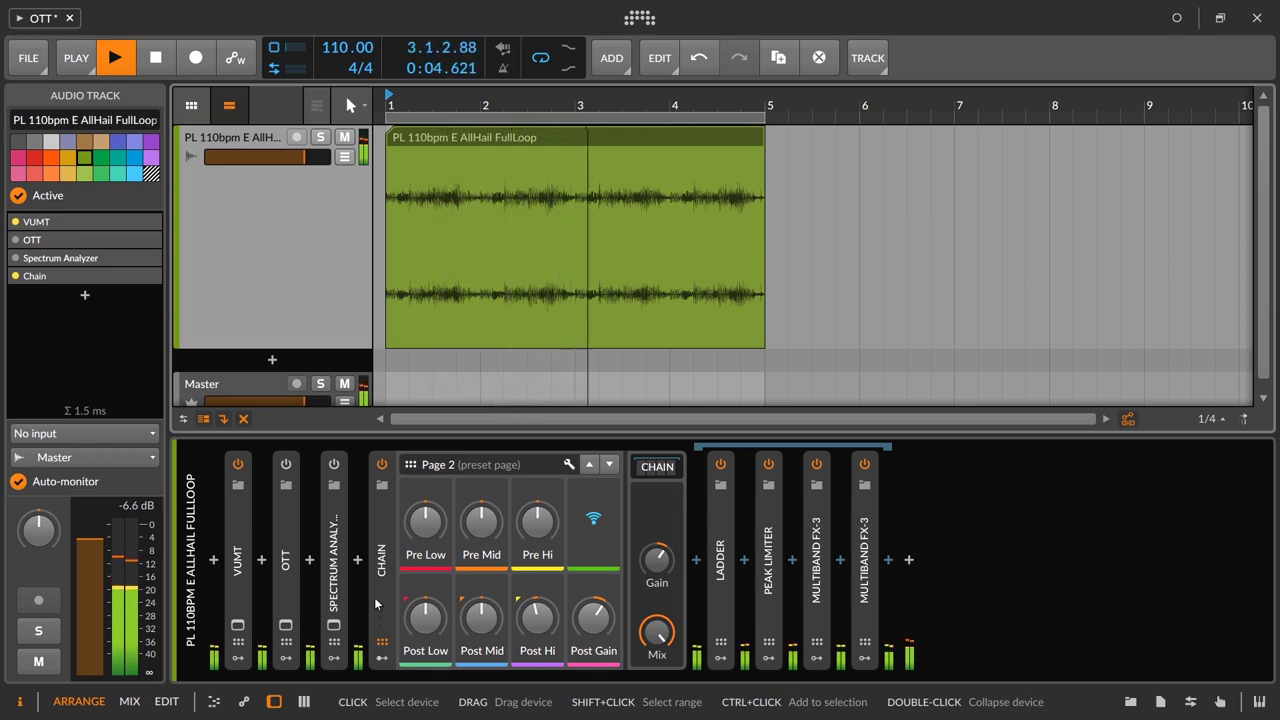
- Compare the loop with the Chain bypassed and active, and collapse the Chain container's nested devices
left_click(386, 468)
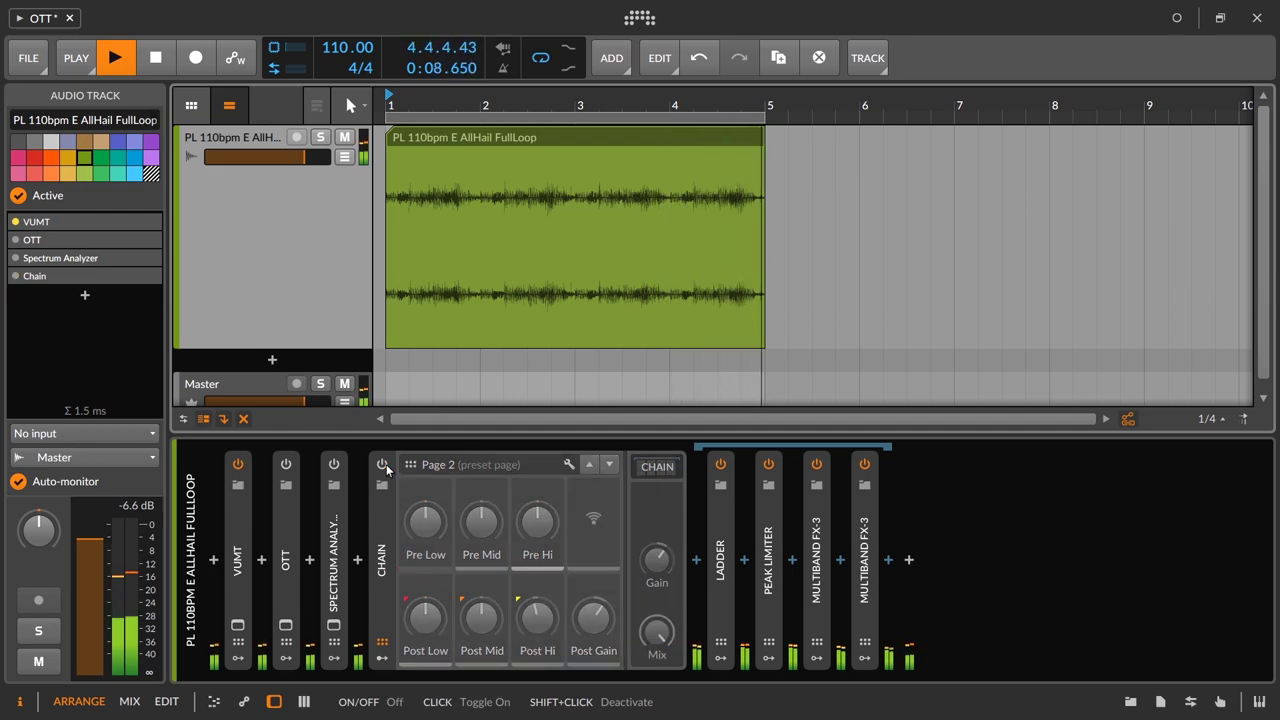
left_click(386, 468)
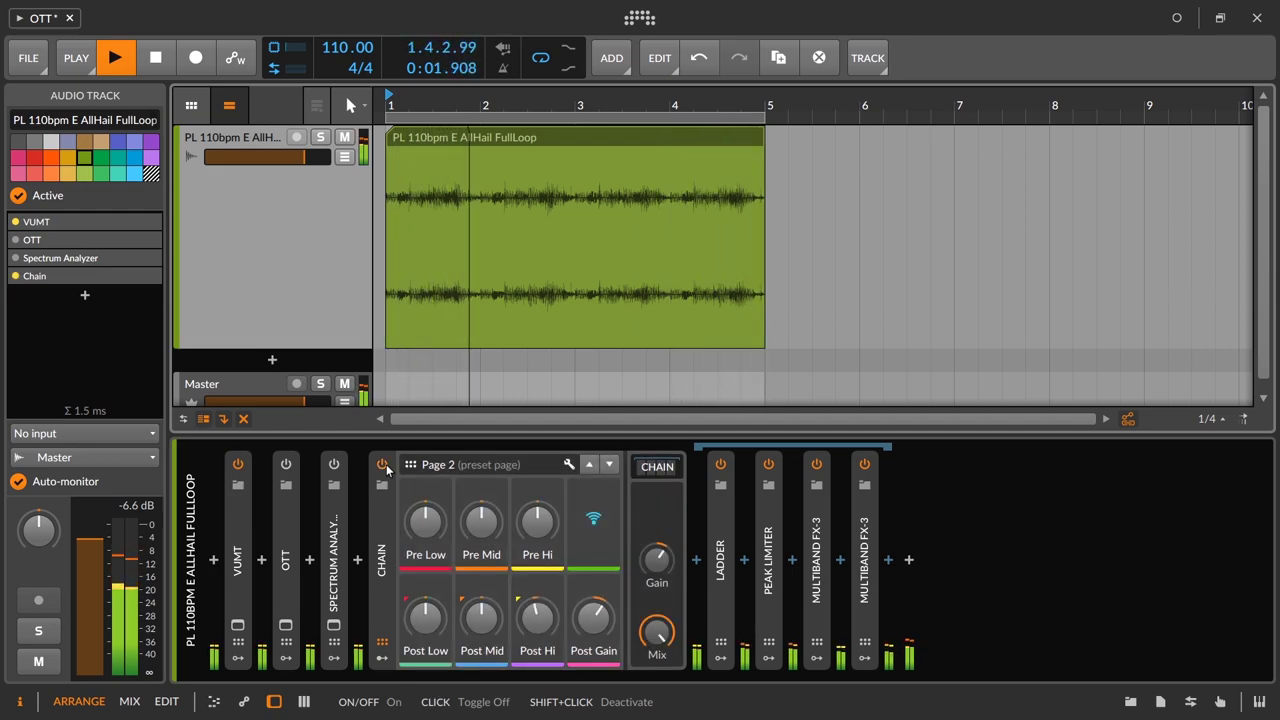
double_click(380, 514)
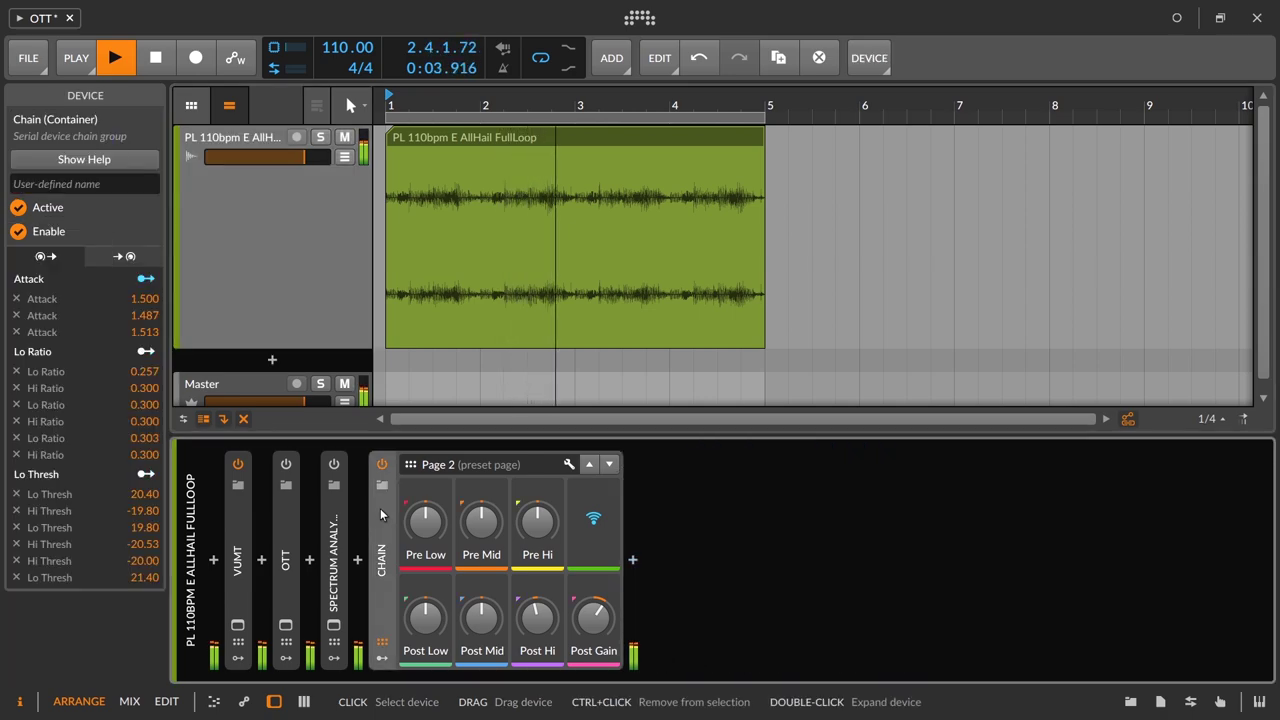
- Enable the OTT plug-in, bypass the Chain and restart playback to hear the original effect
key("space")
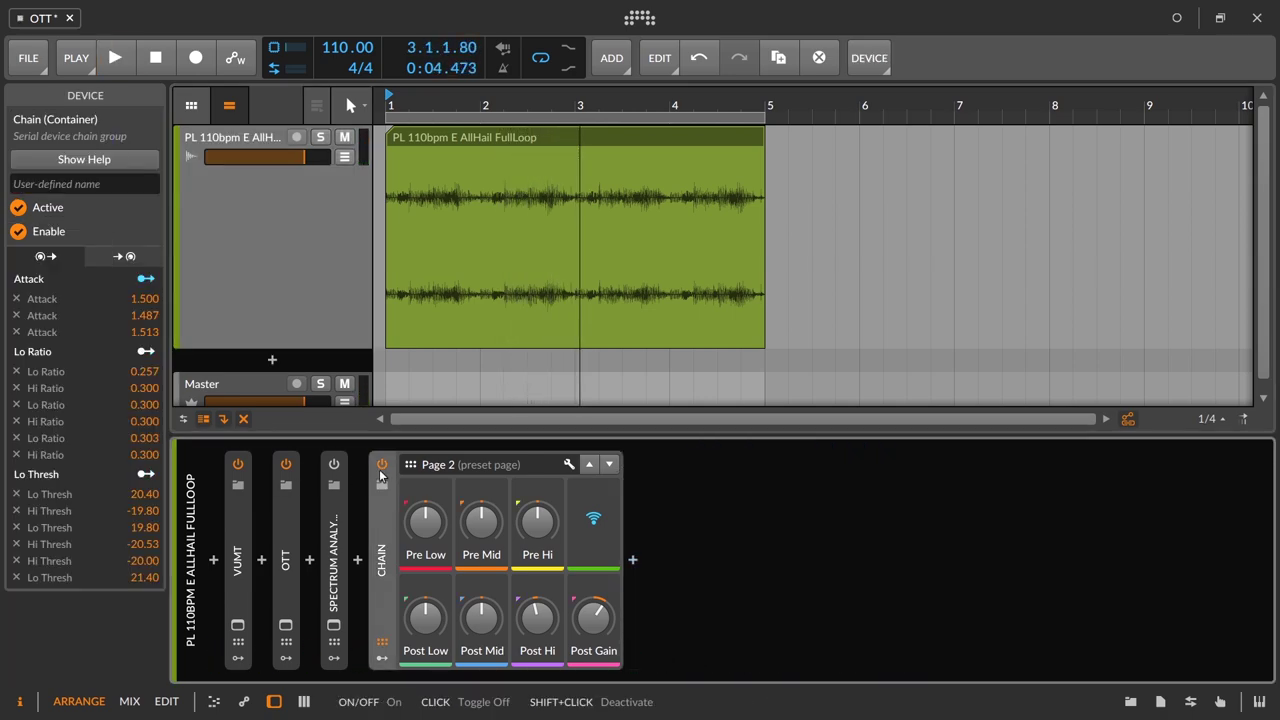
left_click(382, 466)
key("space")
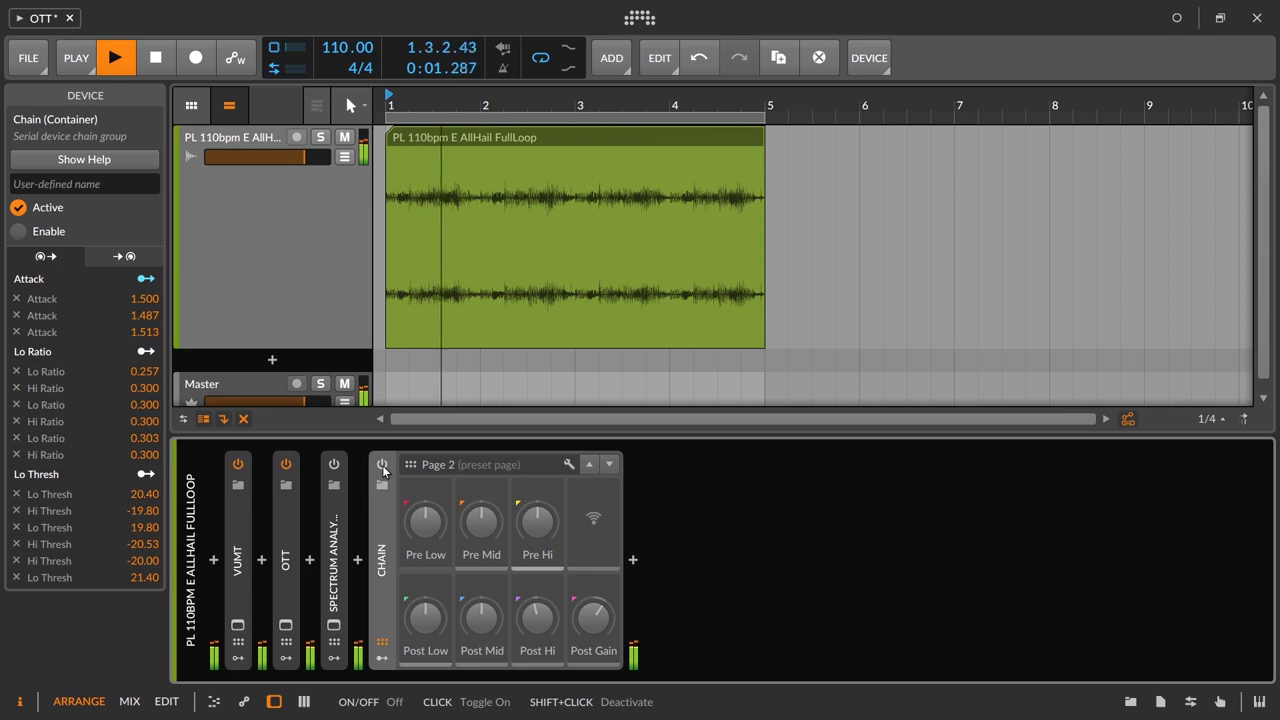
- Expand the OTT plug-in's parameters and check the audio track's output level during playback
double_click(286, 540)
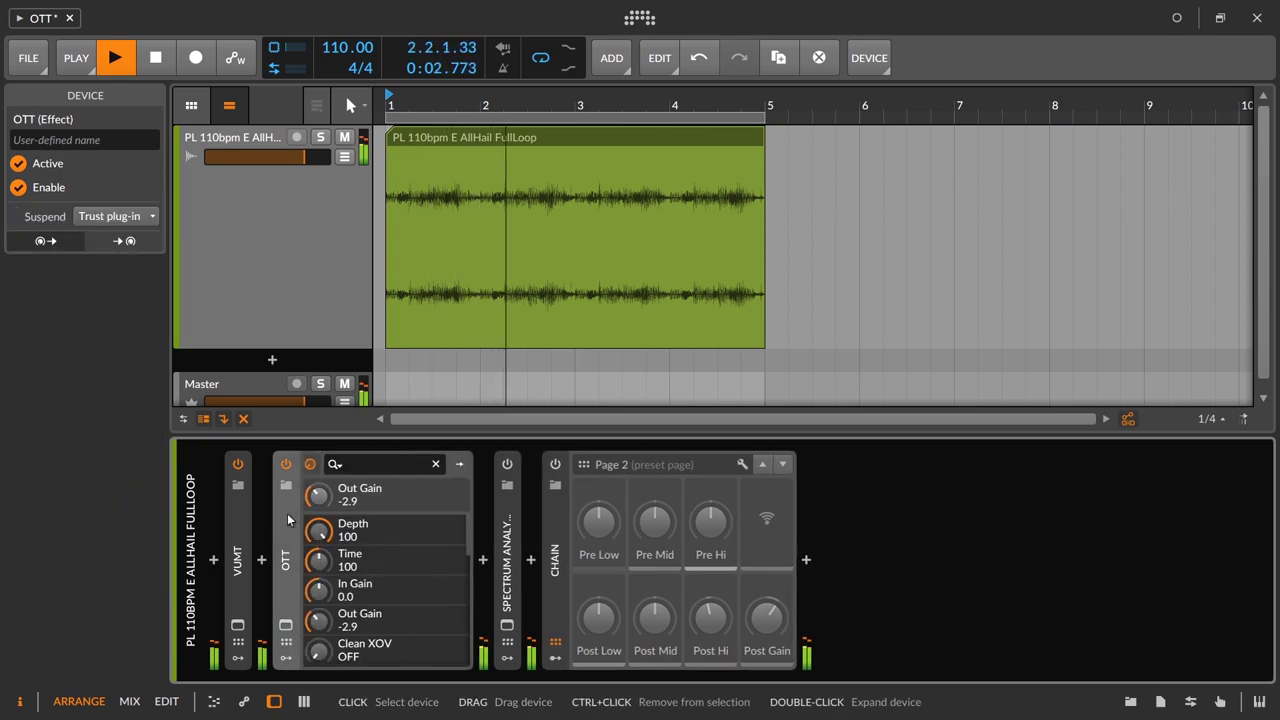
left_click(305, 210)
left_click(305, 210)
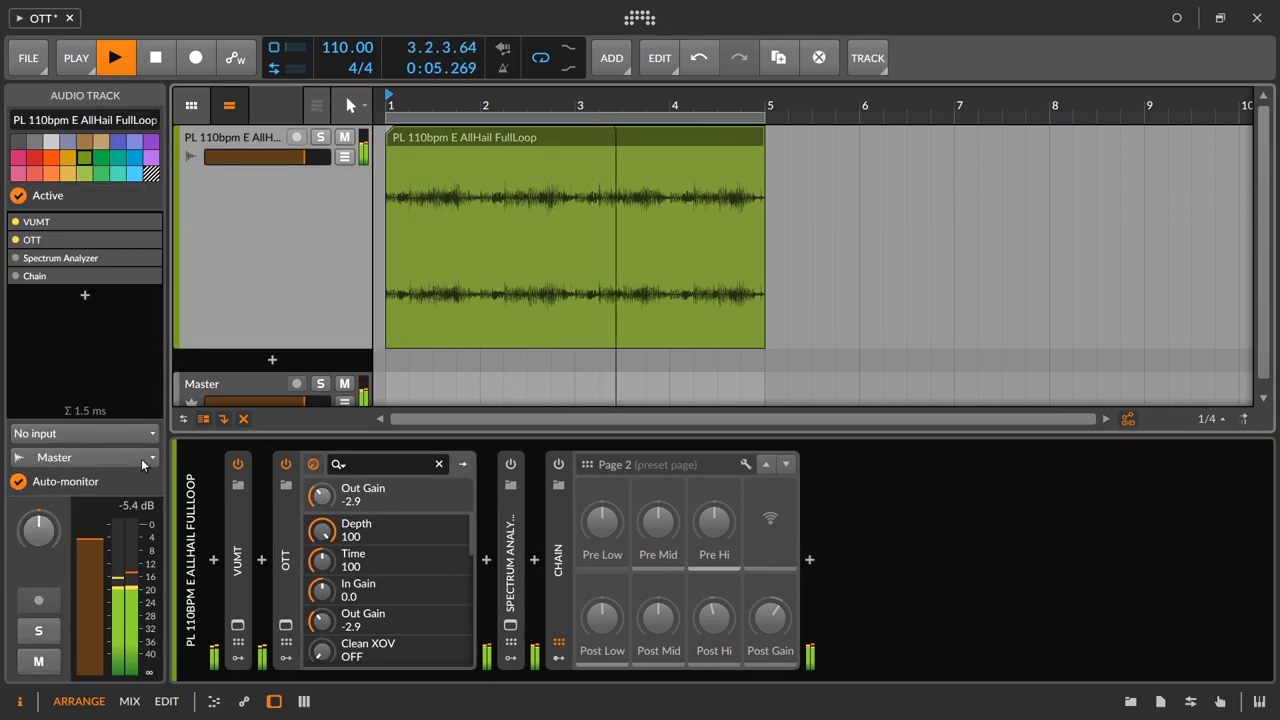
mouse_move(335, 568)
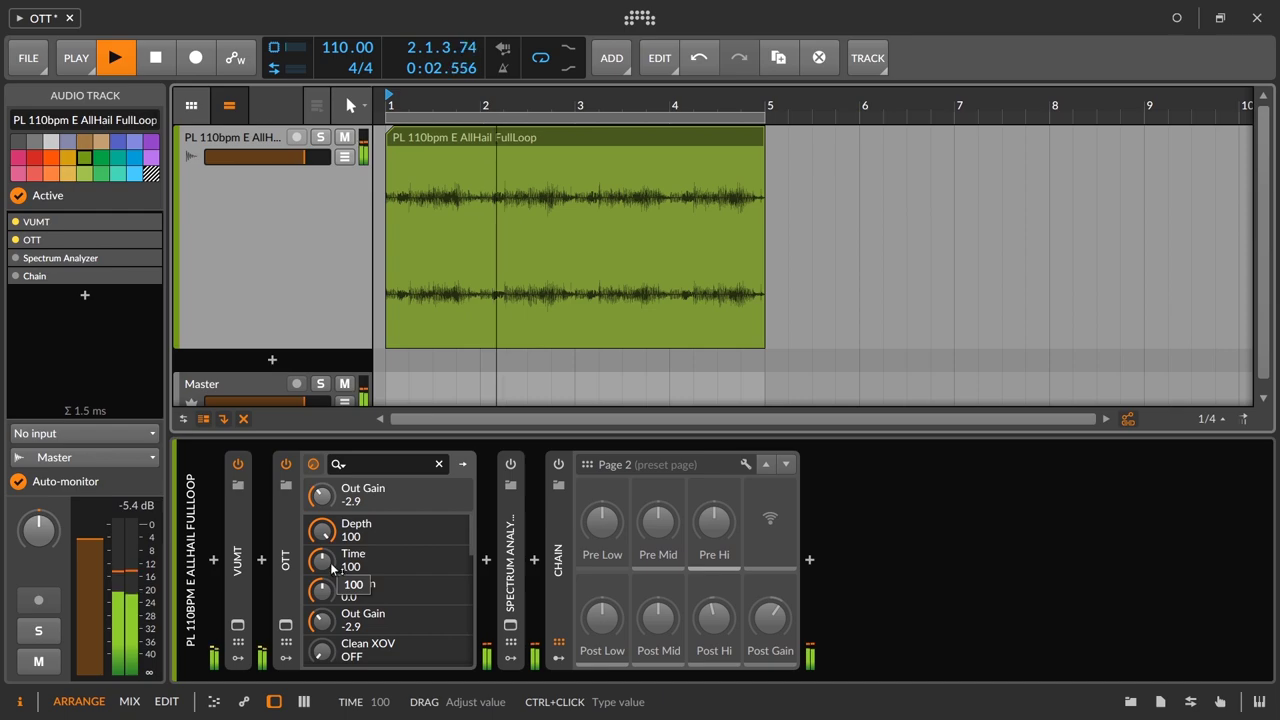
key("space")
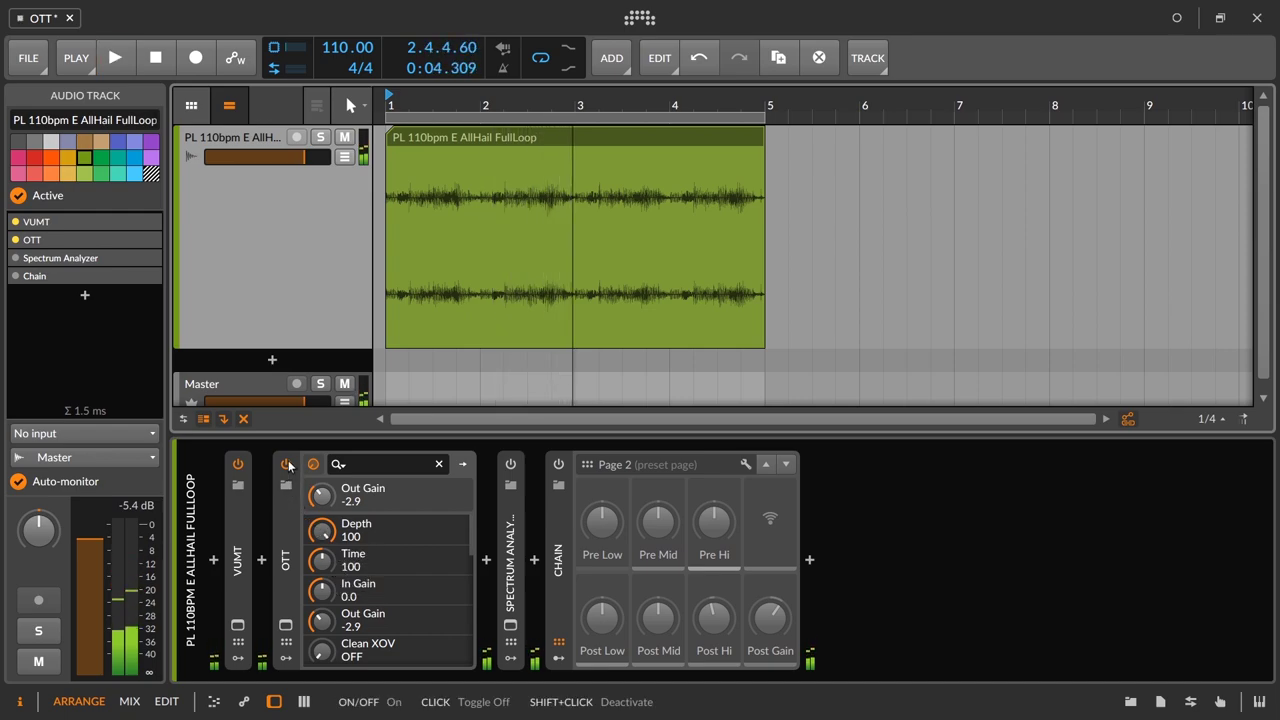
- Bypass the OTT plug-in, re-enable the Chain and restart playback
left_click(289, 466)
left_click(604, 488)
key("space")
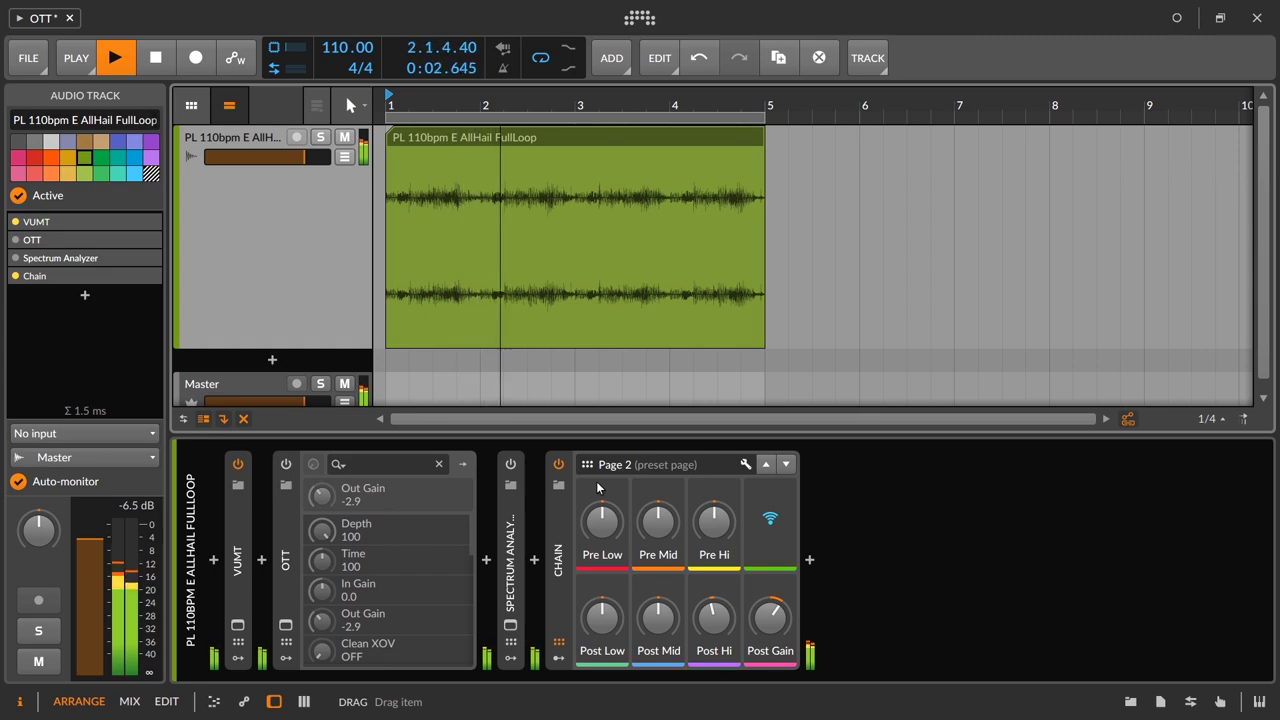
- Raise Post Hi above centre, set Post Gain to +3.2 dB, and compare the Chain bypassed and active
left_click_drag(714, 618, 770, 650)
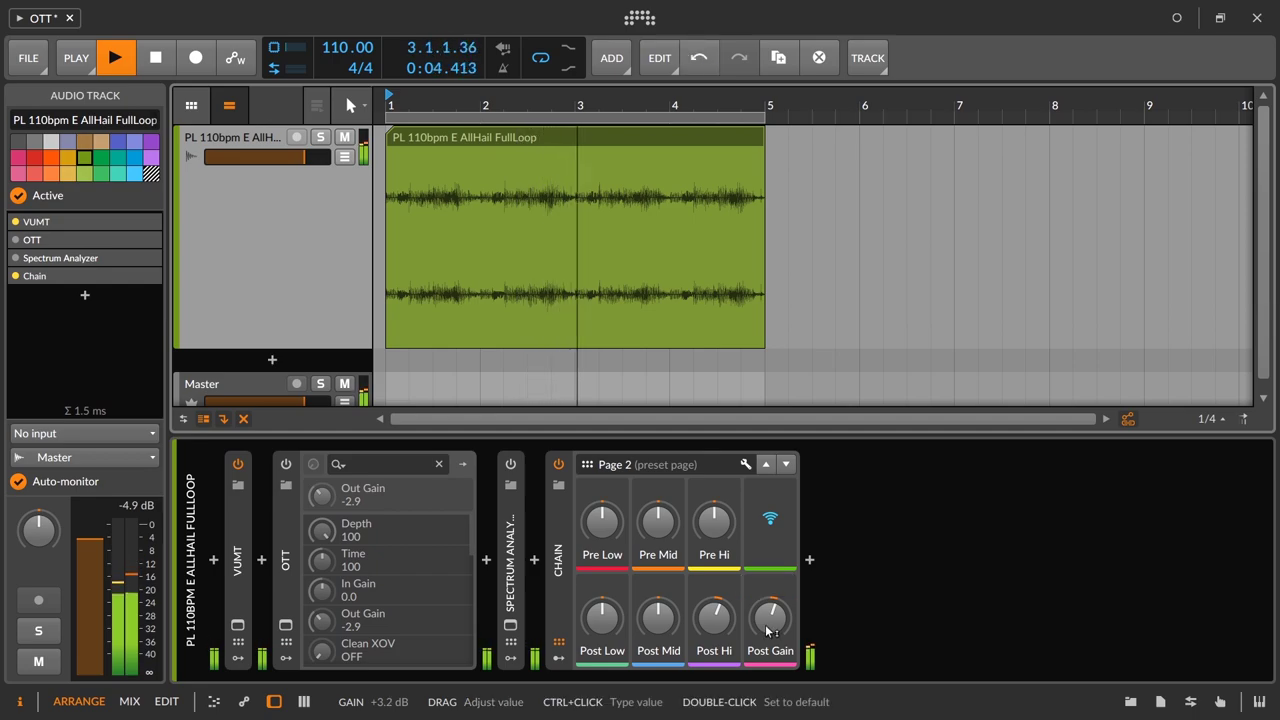
left_click(557, 466)
left_click(557, 467)
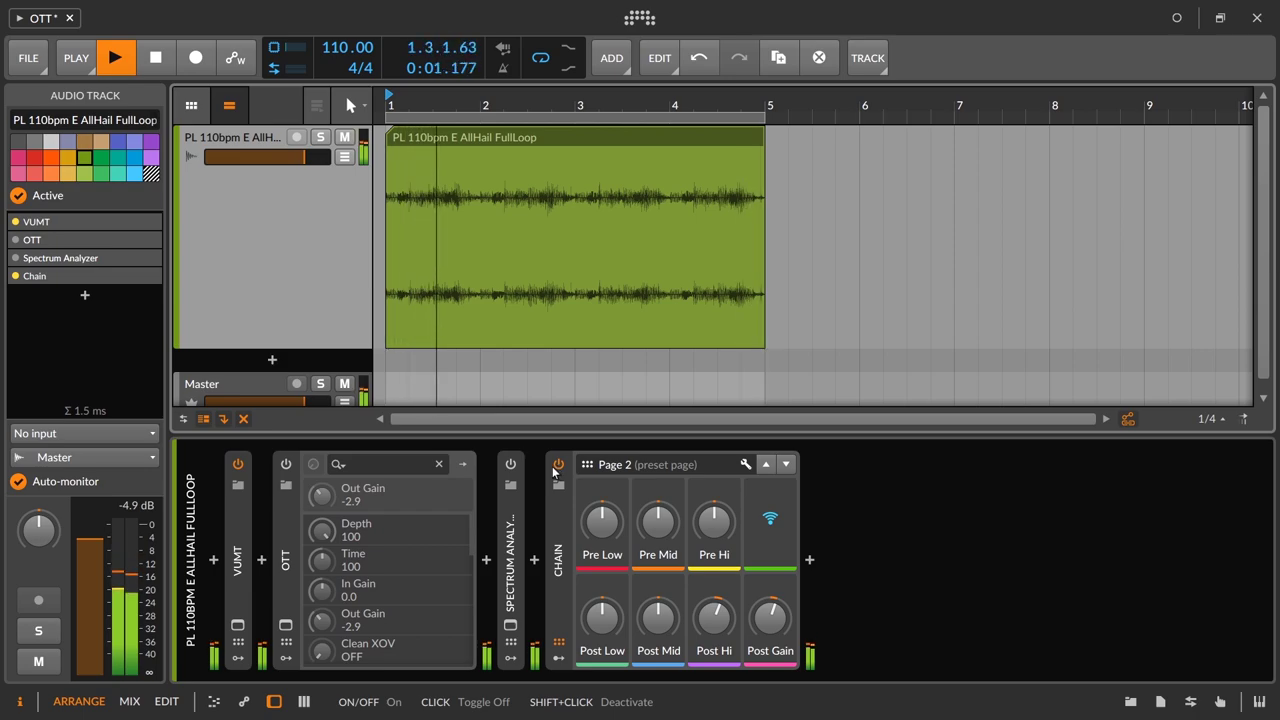
key("space")
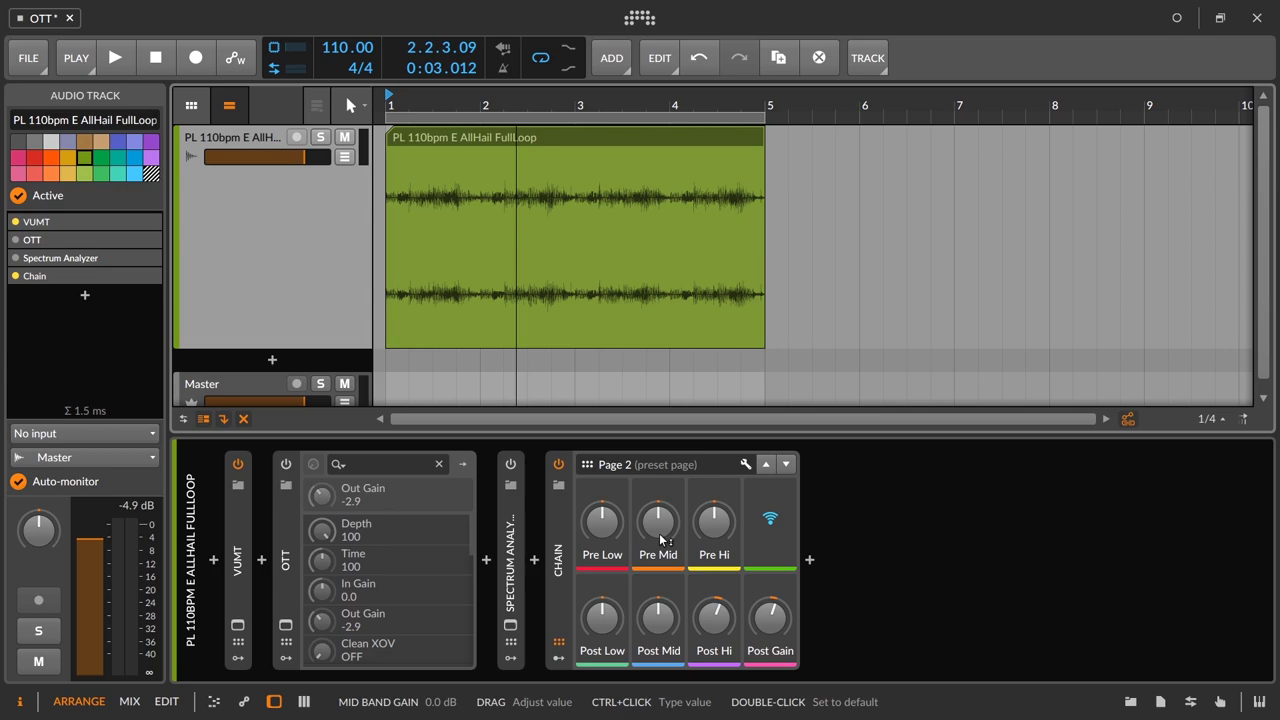
- Look through the Chain's remote control pages and switch to the Perform page
left_click(786, 464)
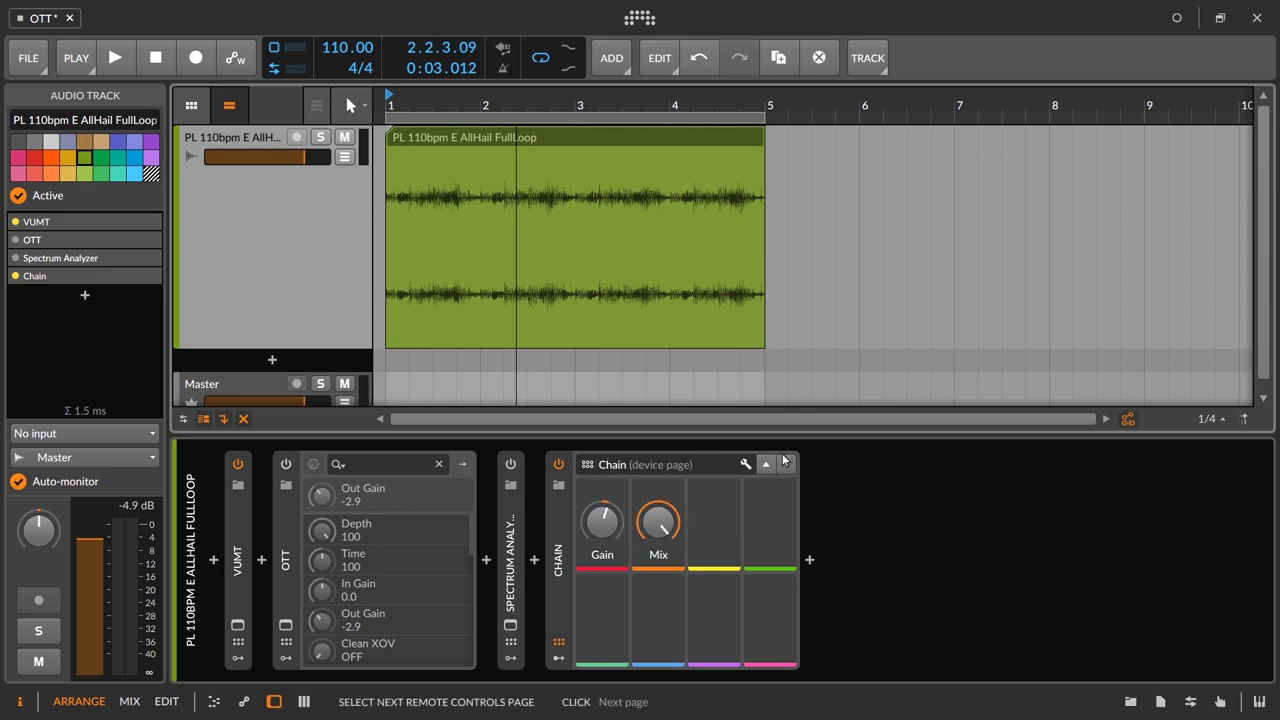
left_click(767, 465)
left_click(767, 465)
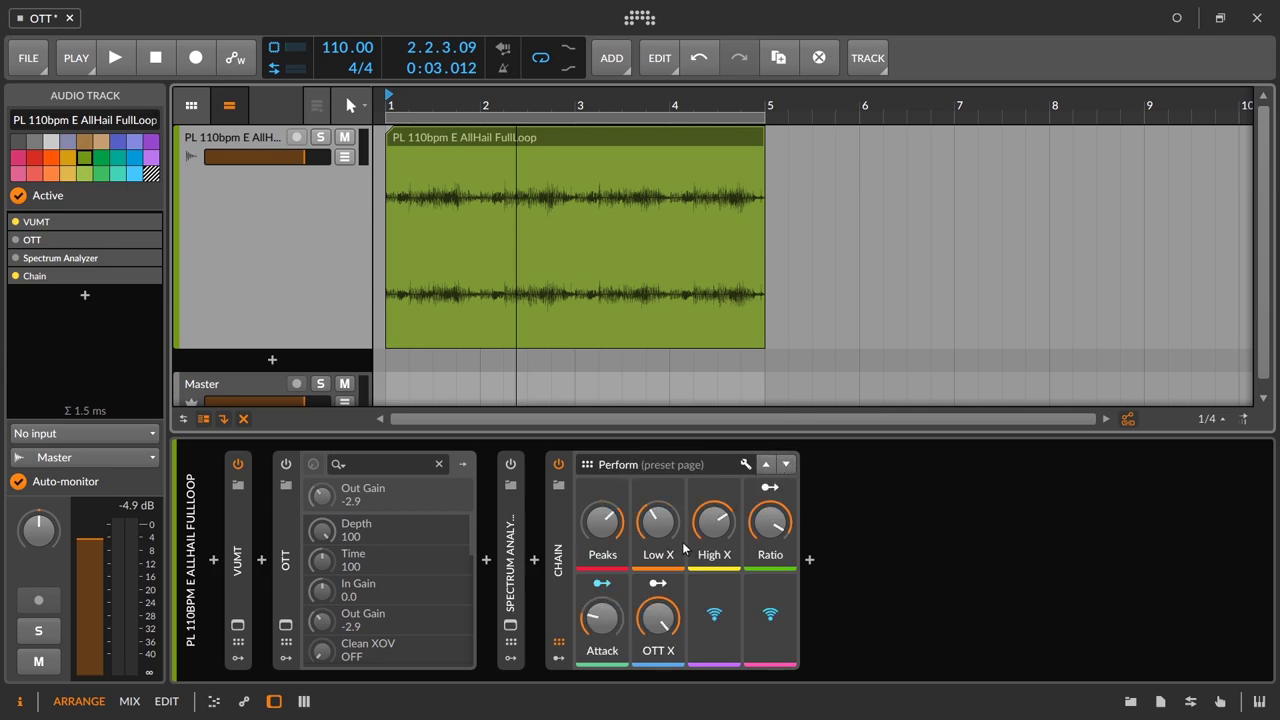